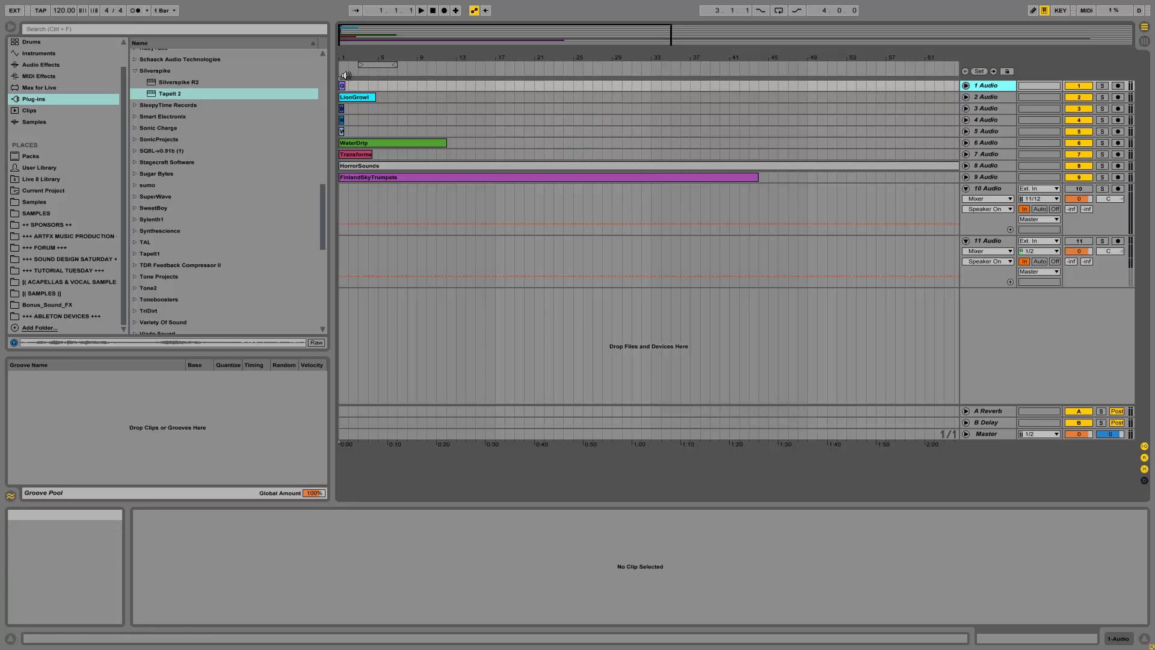
Expand and solo the Glass clip's track, and play the clip from its start to hear it alone
{"action": "left_click_drag", "start_coordinate": [347, 58], "coordinate": [347, 90]}
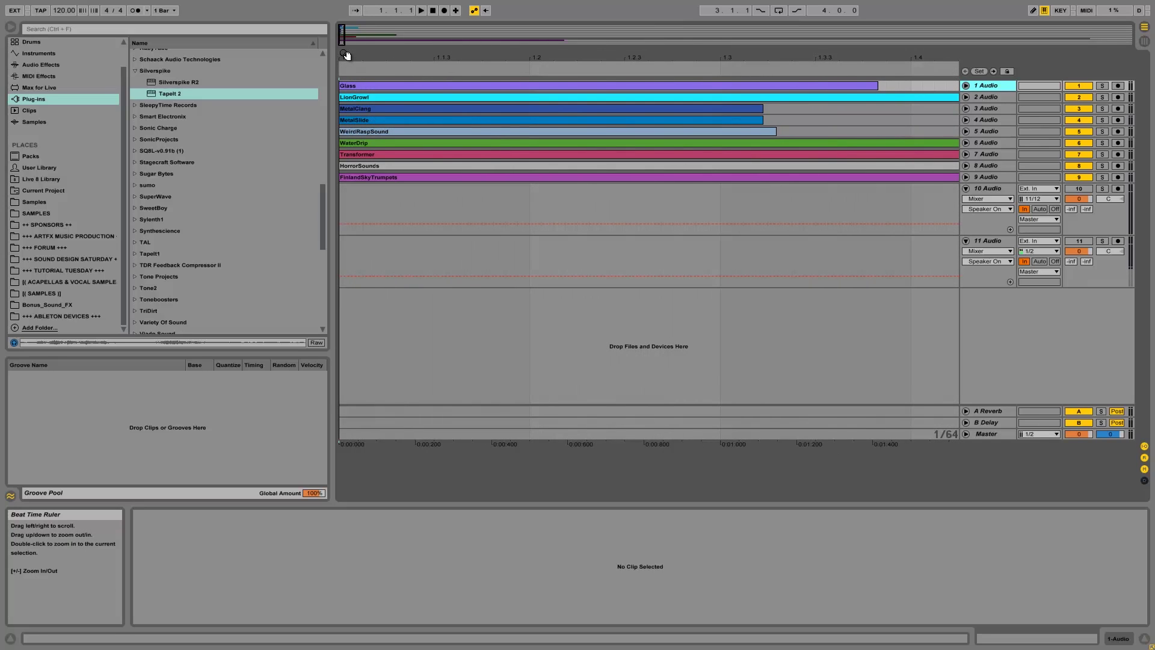
{"action": "left_click", "coordinate": [1103, 86]}
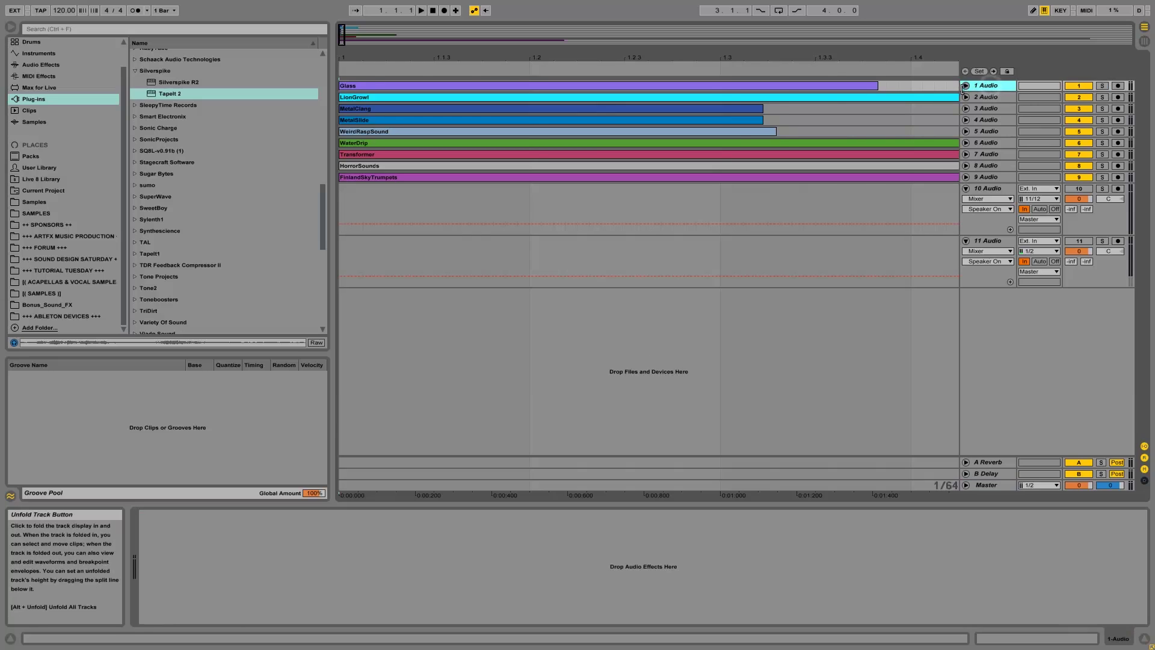
{"action": "left_click", "coordinate": [966, 86]}
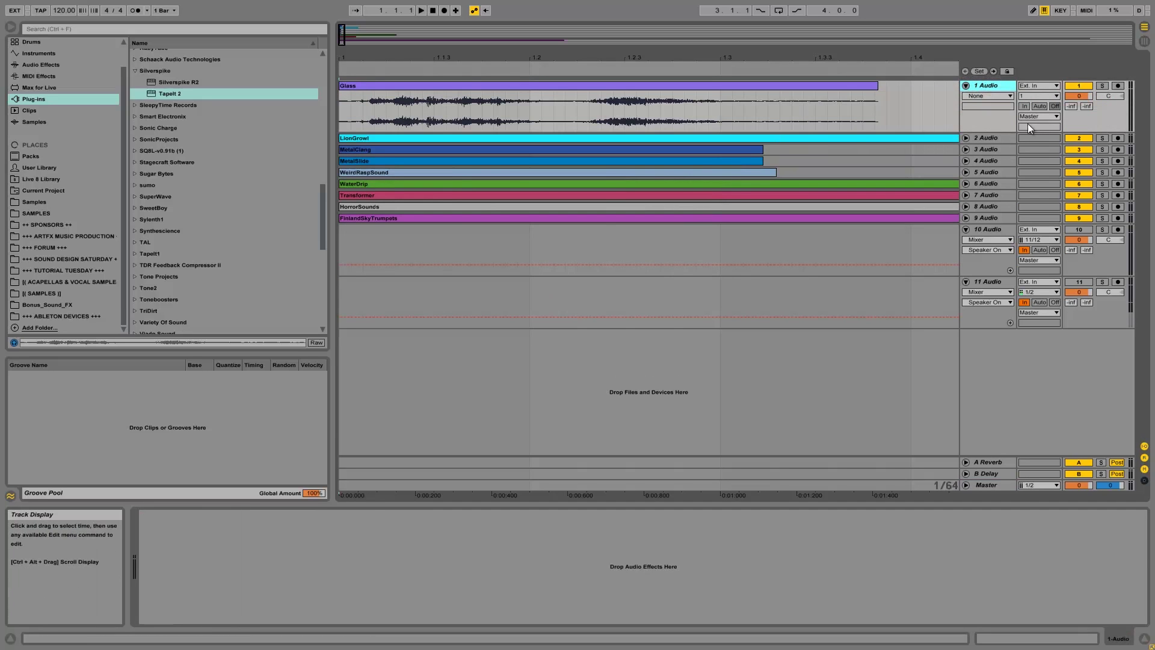
{"action": "left_click", "coordinate": [1102, 85]}
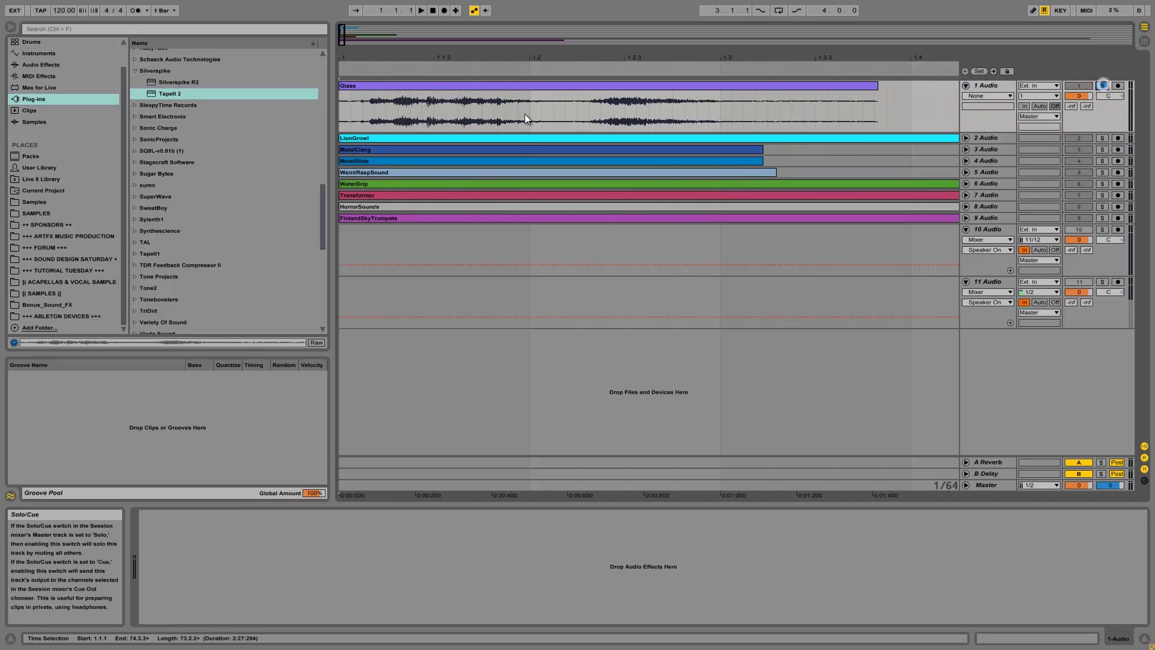
{"action": "left_click", "coordinate": [338, 97]}
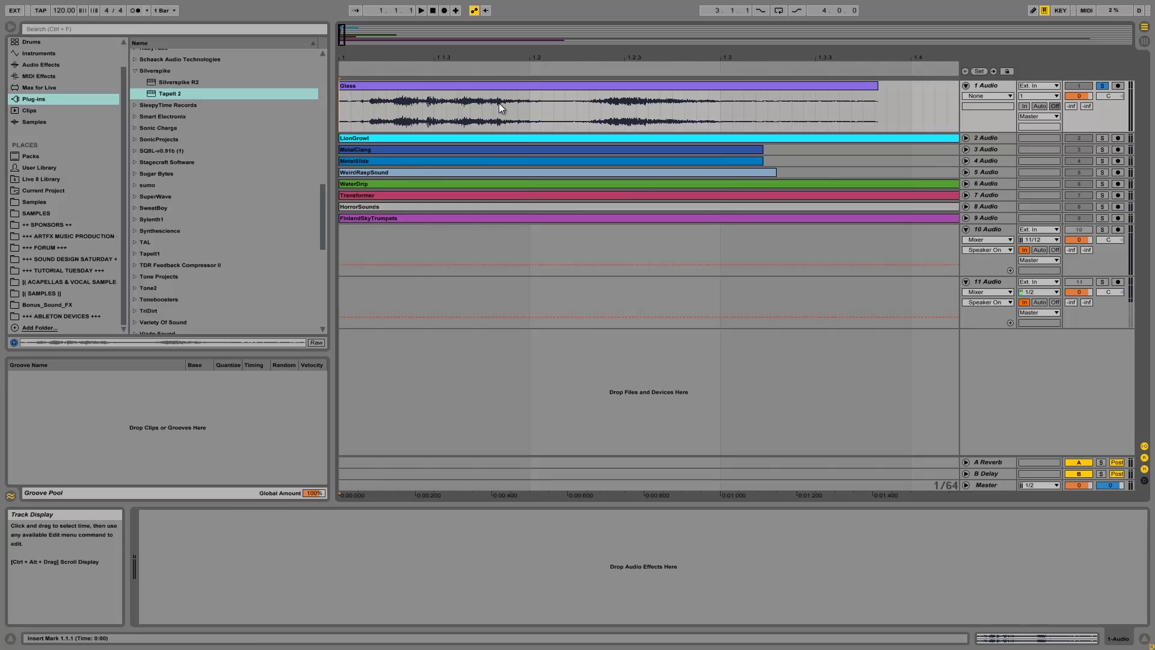
{"action": "key", "text": "space"}
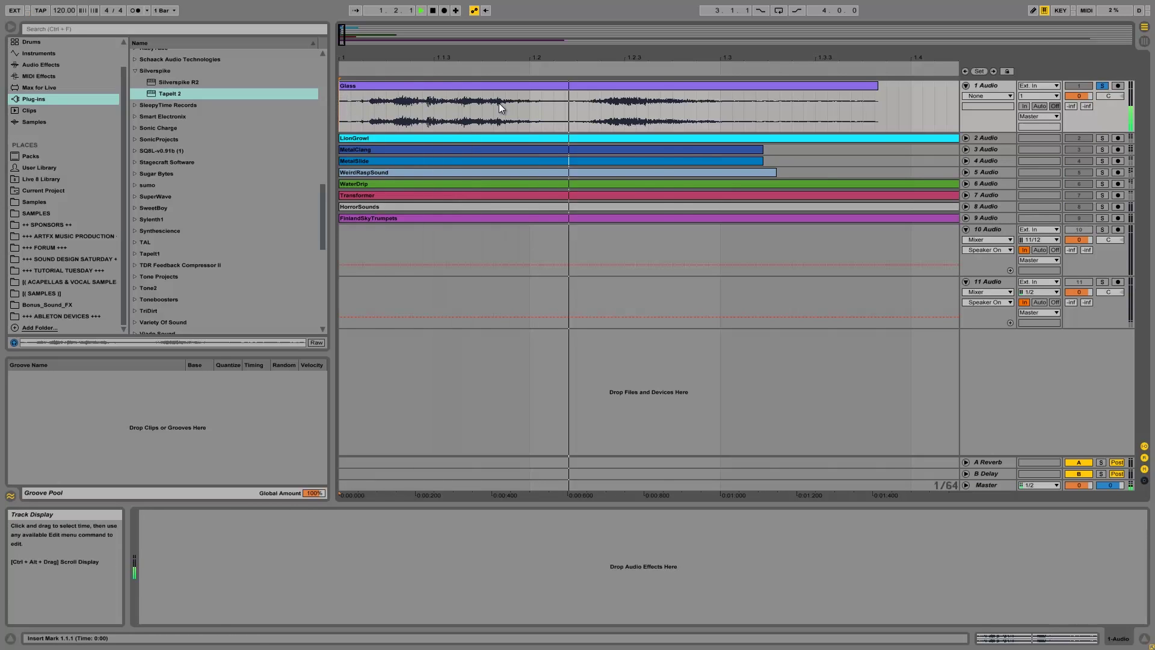
{"action": "key", "text": "space"}
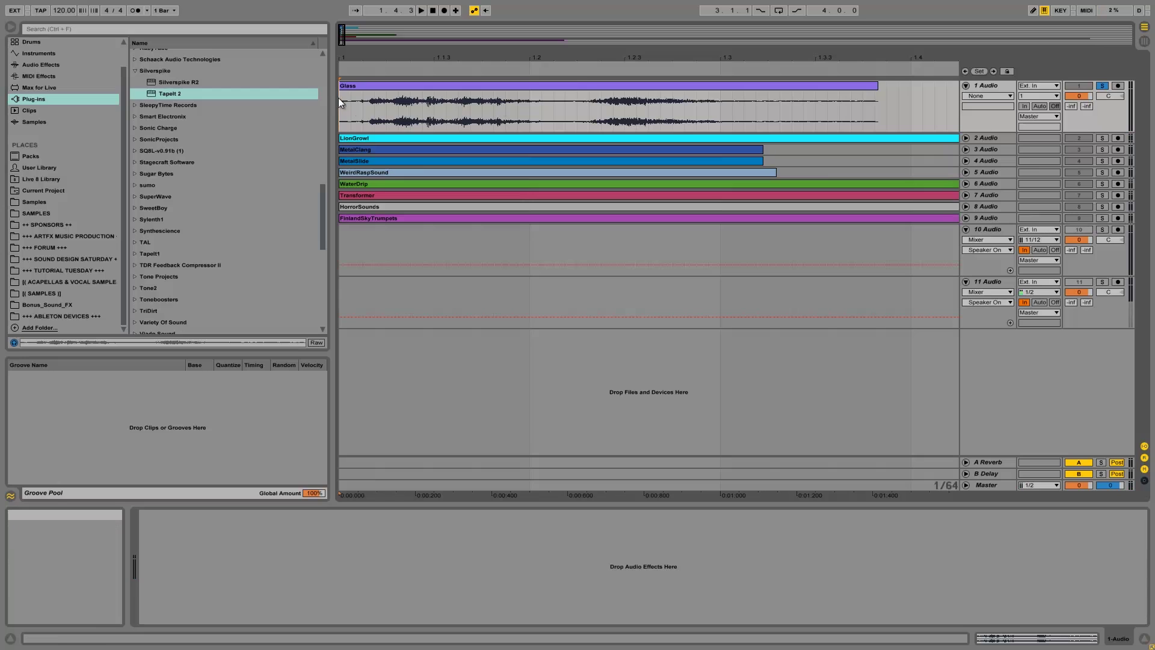
{"action": "key", "text": "space"}
{"action": "key", "text": "space"}
Solo and expand the LionGrowl track, collapse the Glass track, and play the LionGrowl clip from its start
{"action": "left_click", "coordinate": [1103, 138]}
{"action": "left_click", "coordinate": [966, 138]}
{"action": "left_click", "coordinate": [965, 85]}
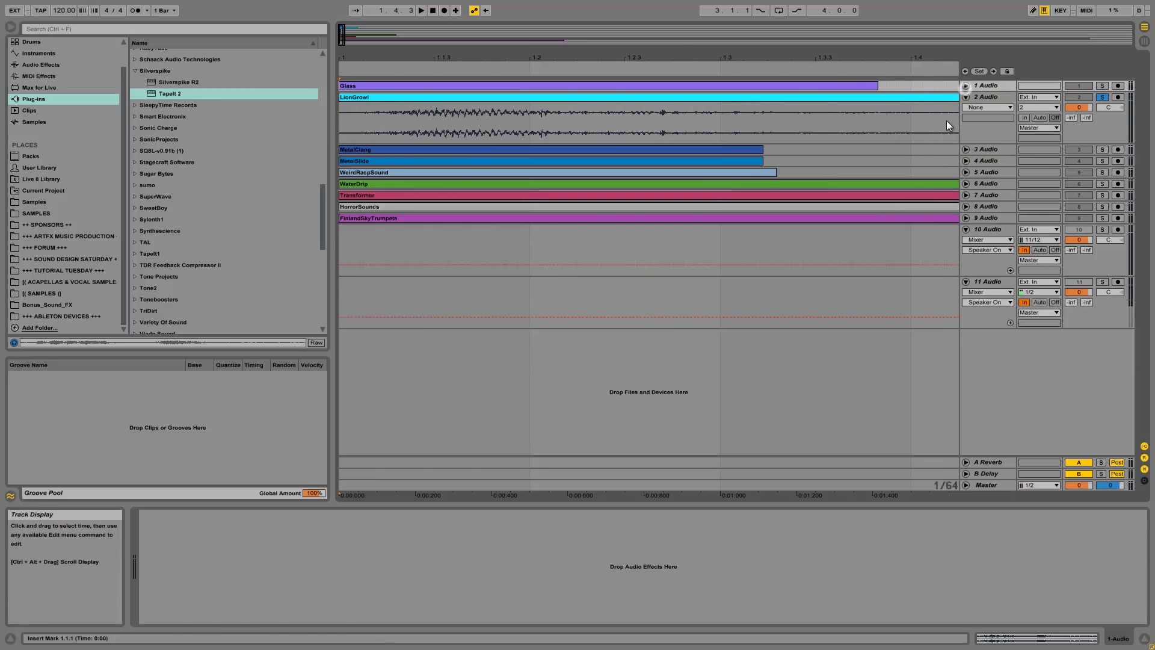
{"action": "left_click_drag", "start_coordinate": [575, 56], "coordinate": [373, 56]}
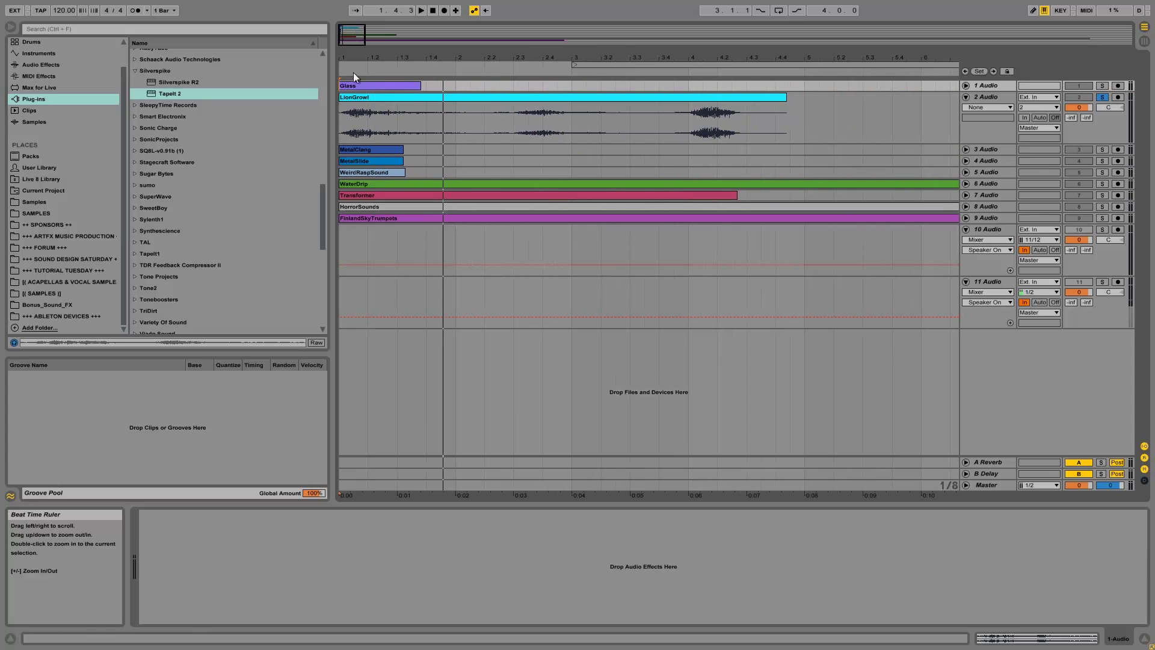
{"action": "left_click", "coordinate": [341, 109]}
{"action": "key", "text": "space"}
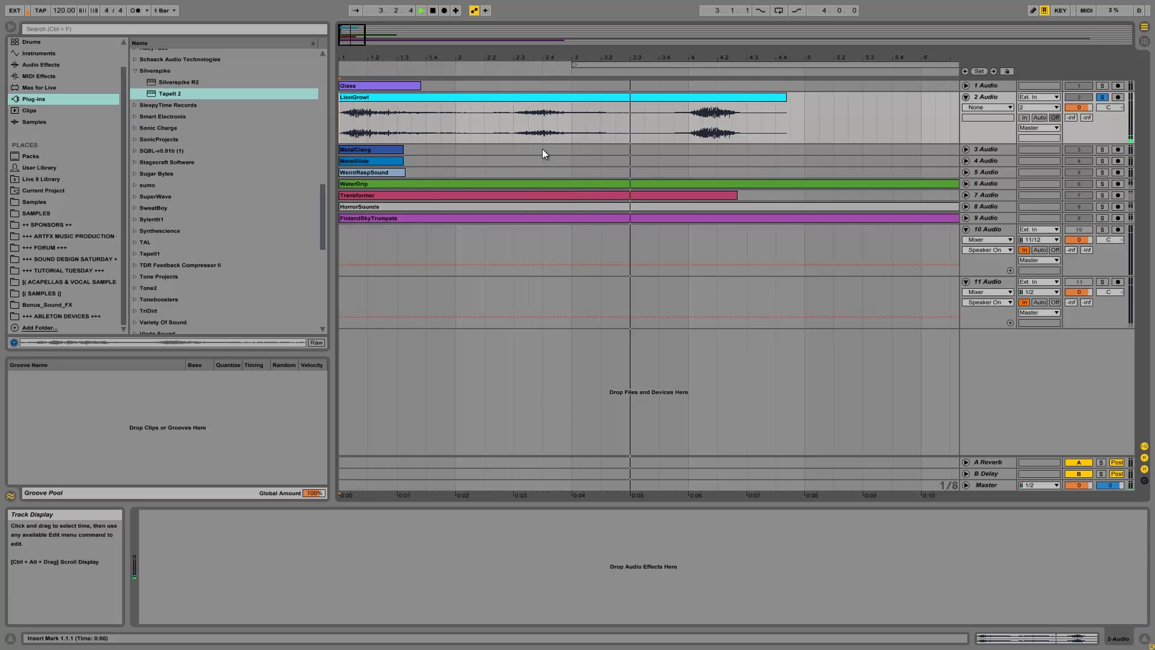
{"action": "key", "text": "space"}
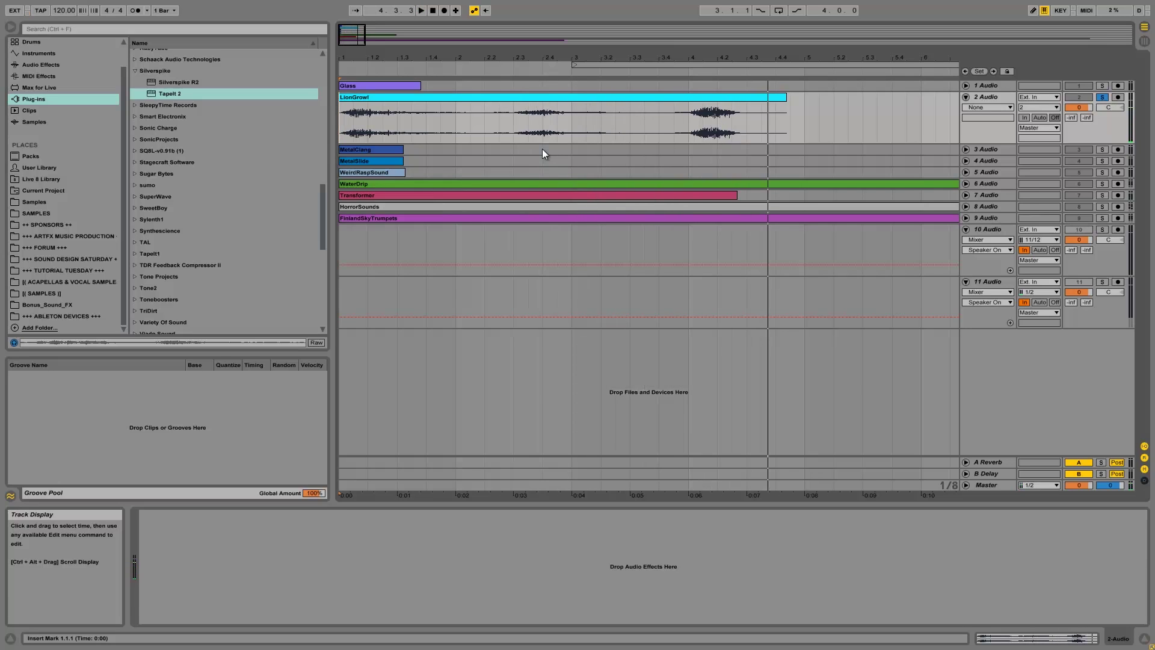
Collapse the LionGrowl track, expand and solo the MetalClang track, and play its clip from the start
{"action": "left_click", "coordinate": [967, 99]}
{"action": "left_click", "coordinate": [969, 110]}
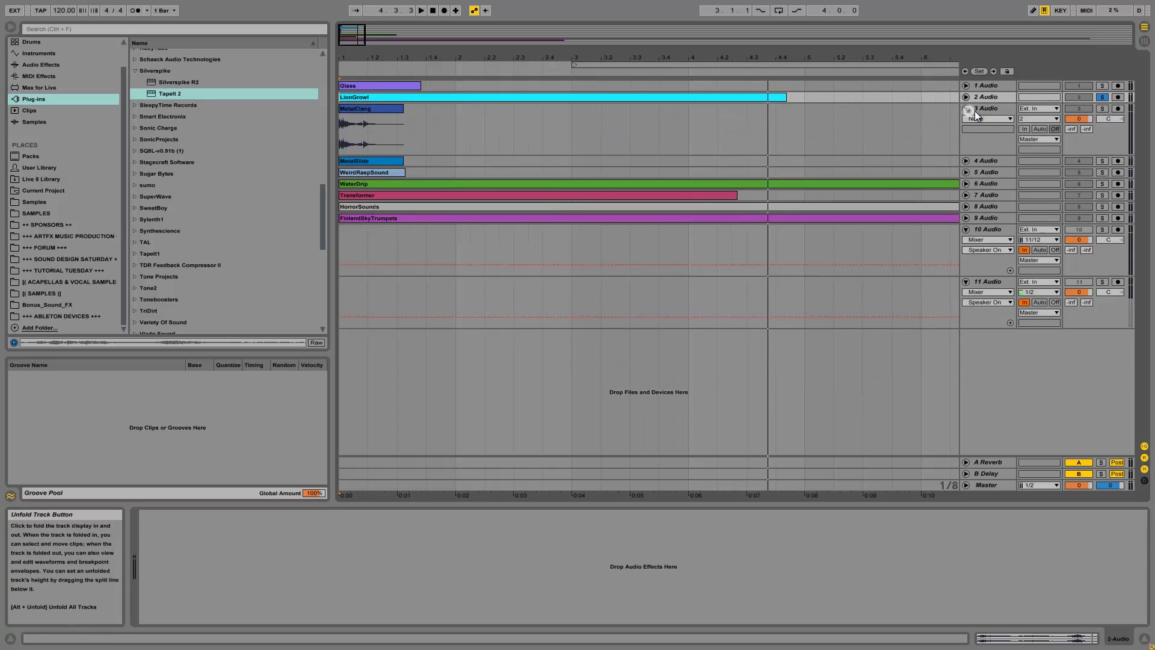
{"action": "left_click", "coordinate": [992, 107]}
{"action": "left_click", "coordinate": [1102, 108]}
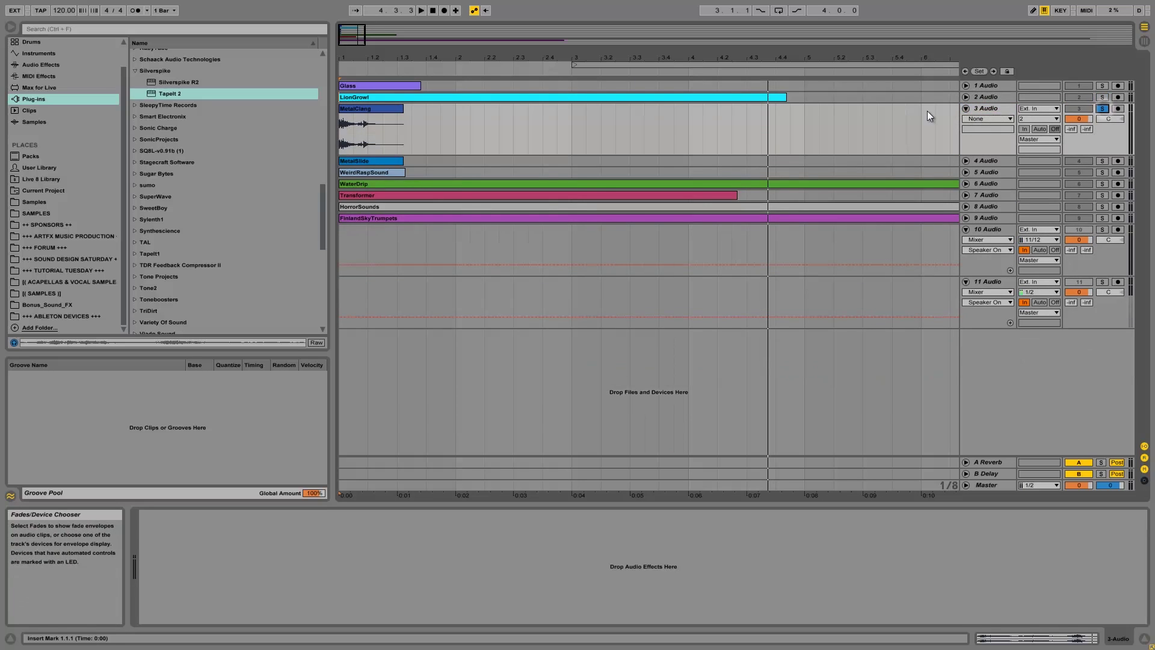
{"action": "left_click", "coordinate": [342, 127]}
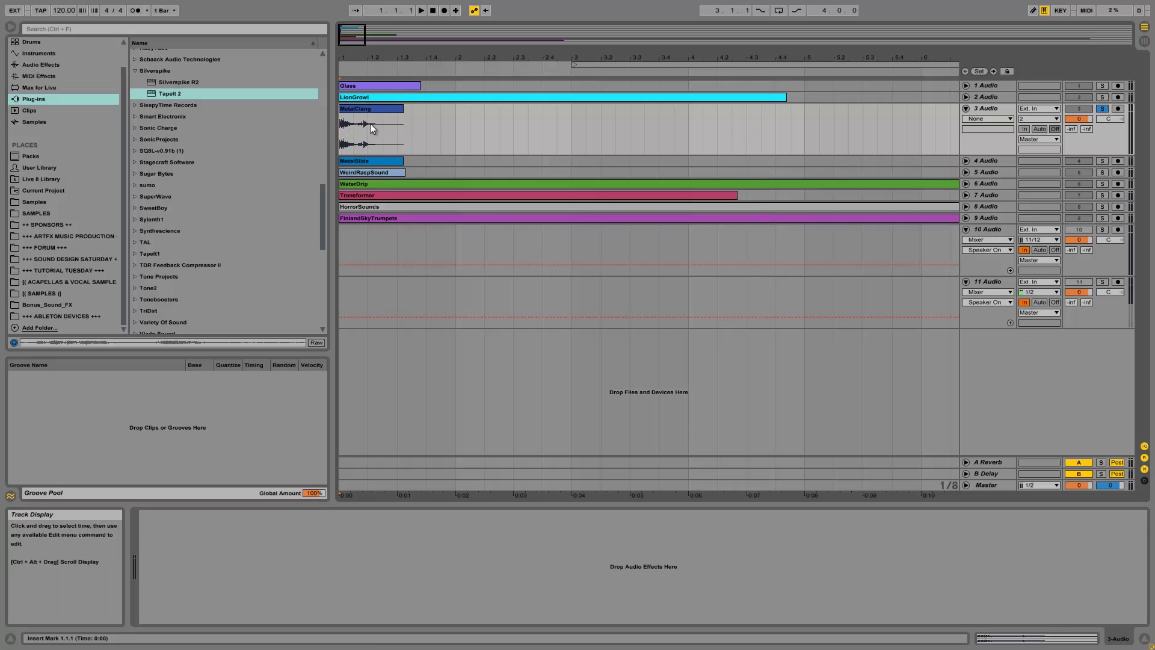
{"action": "key", "text": "space"}
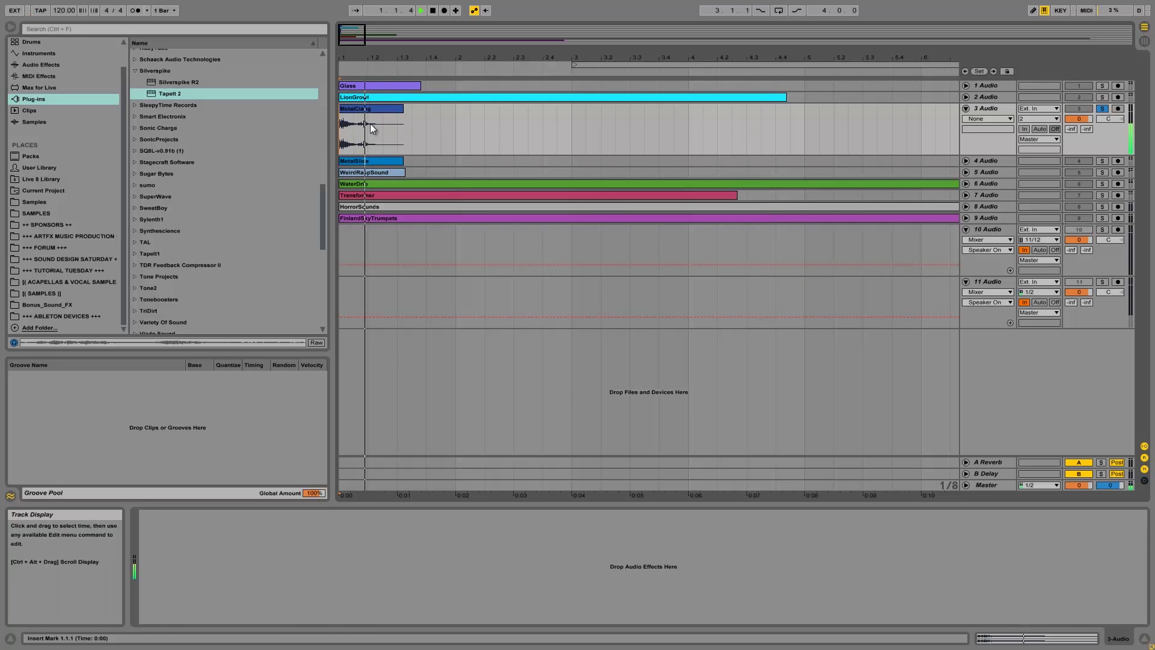
{"action": "key", "text": "space"}
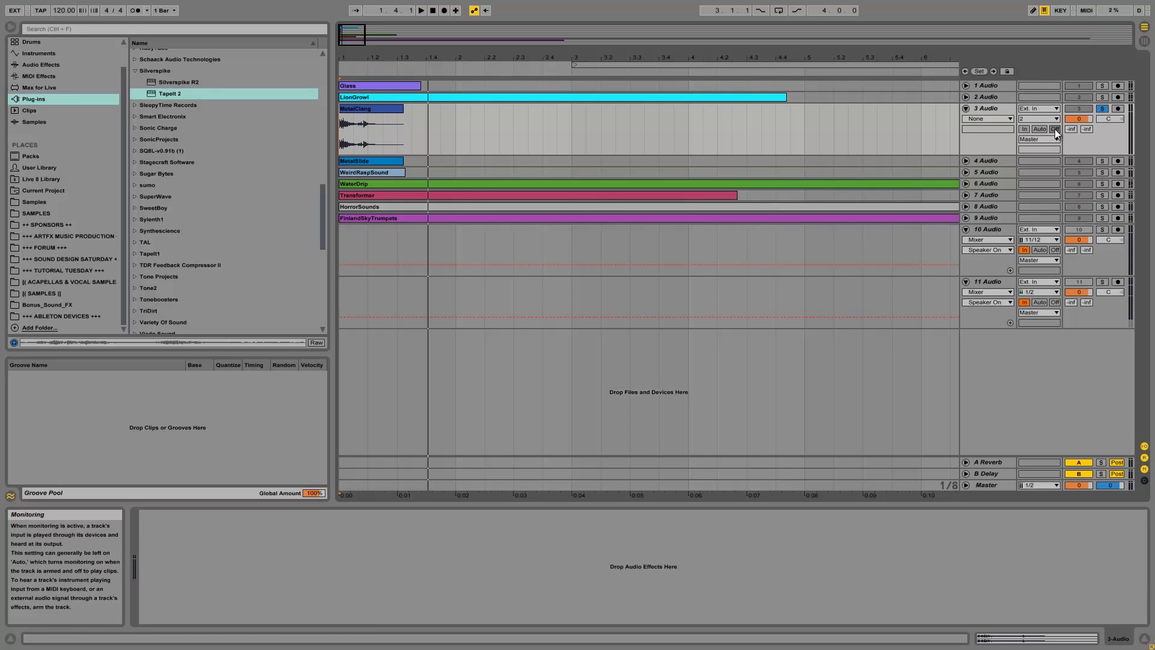
Collapse the MetalClang track, expand and solo the MetalSlide track, and play its clip from the start
{"action": "left_click", "coordinate": [965, 109]}
{"action": "left_click", "coordinate": [966, 120]}
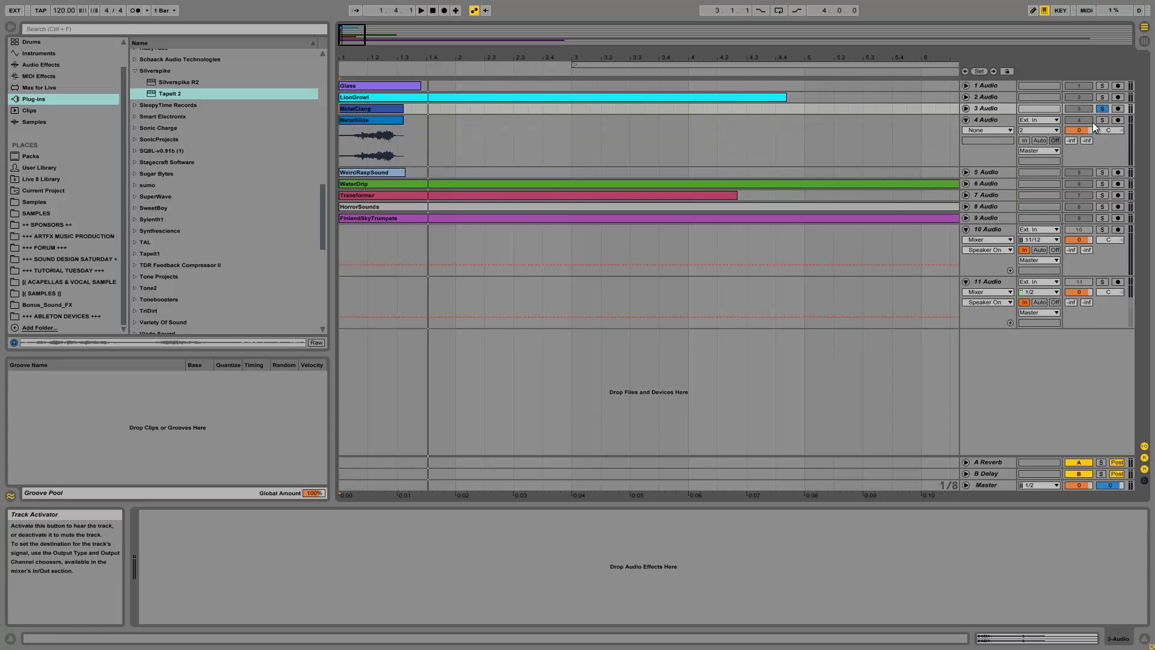
{"action": "left_click", "coordinate": [343, 139]}
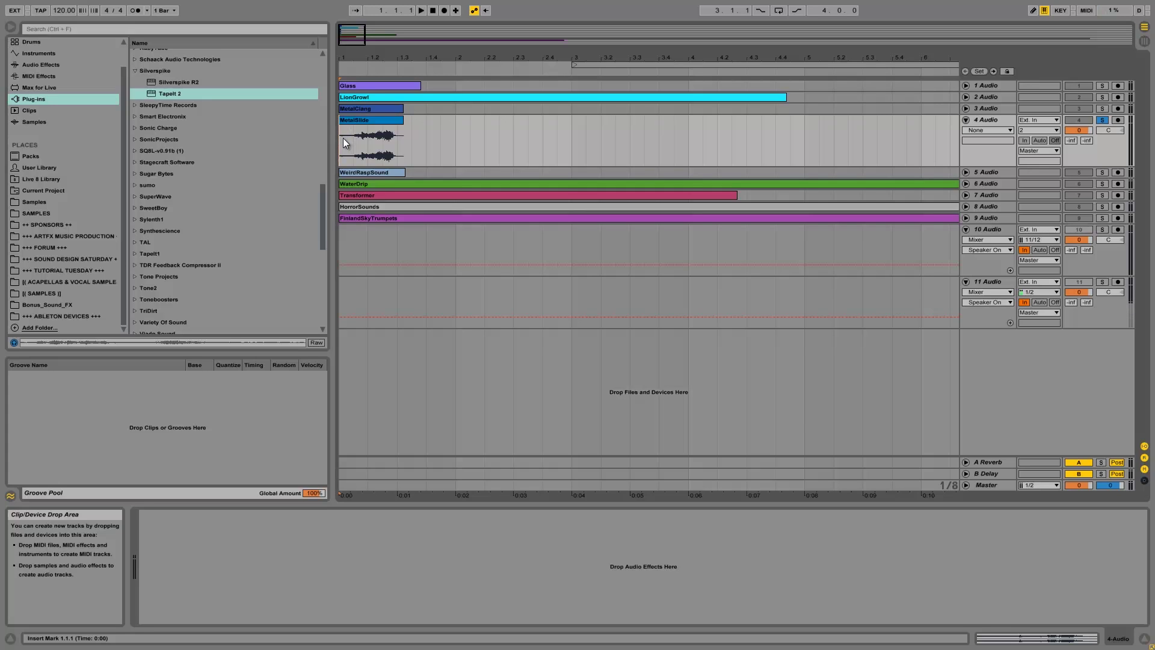
{"action": "key", "text": "space"}
{"action": "key", "text": "space"}
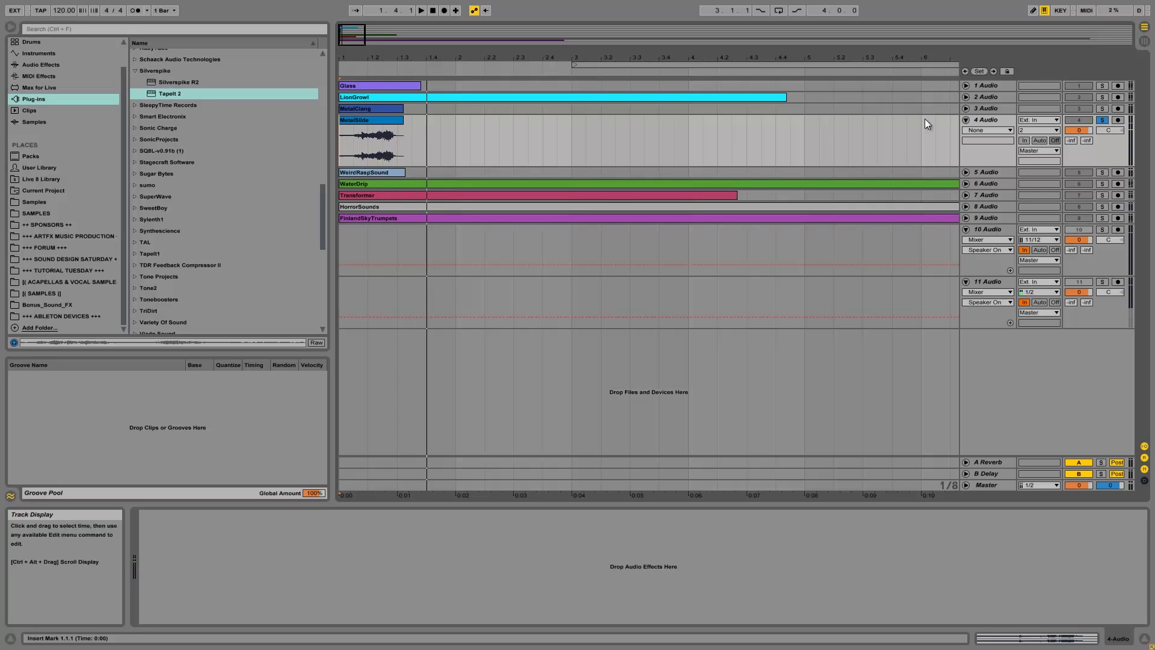
Collapse the MetalSlide track, expand and solo the WeirdRaspSound track, and play its clip
{"action": "left_click", "coordinate": [966, 120]}
{"action": "left_click", "coordinate": [966, 132]}
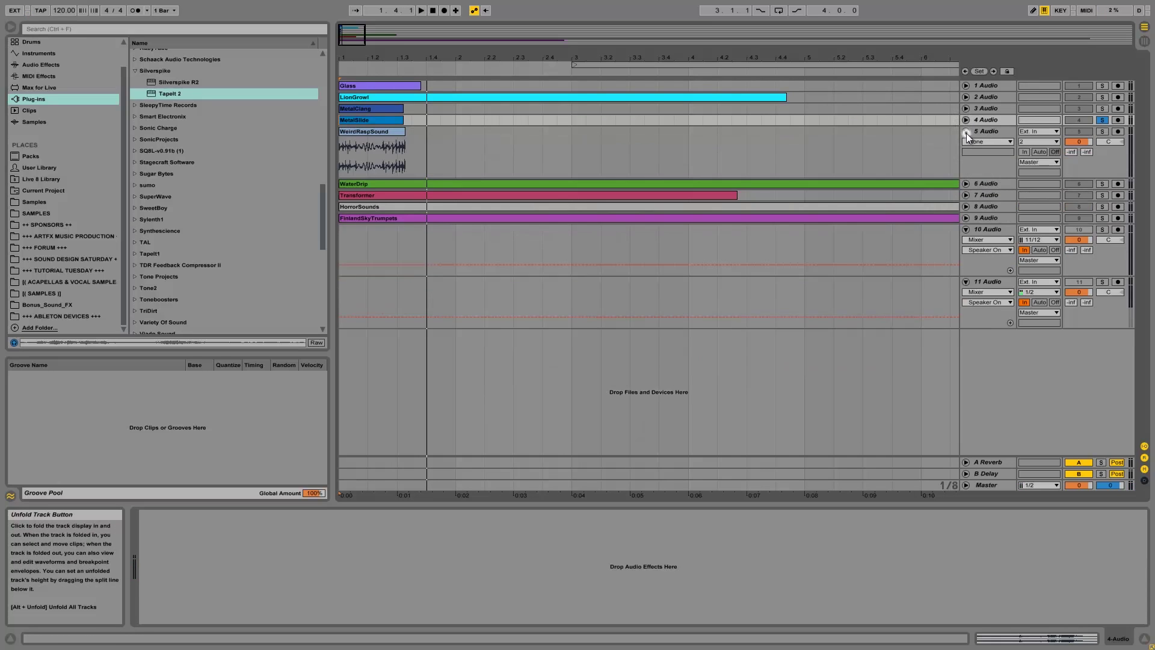
{"action": "left_click", "coordinate": [374, 133]}
{"action": "left_click", "coordinate": [1102, 132]}
{"action": "key", "text": "space"}
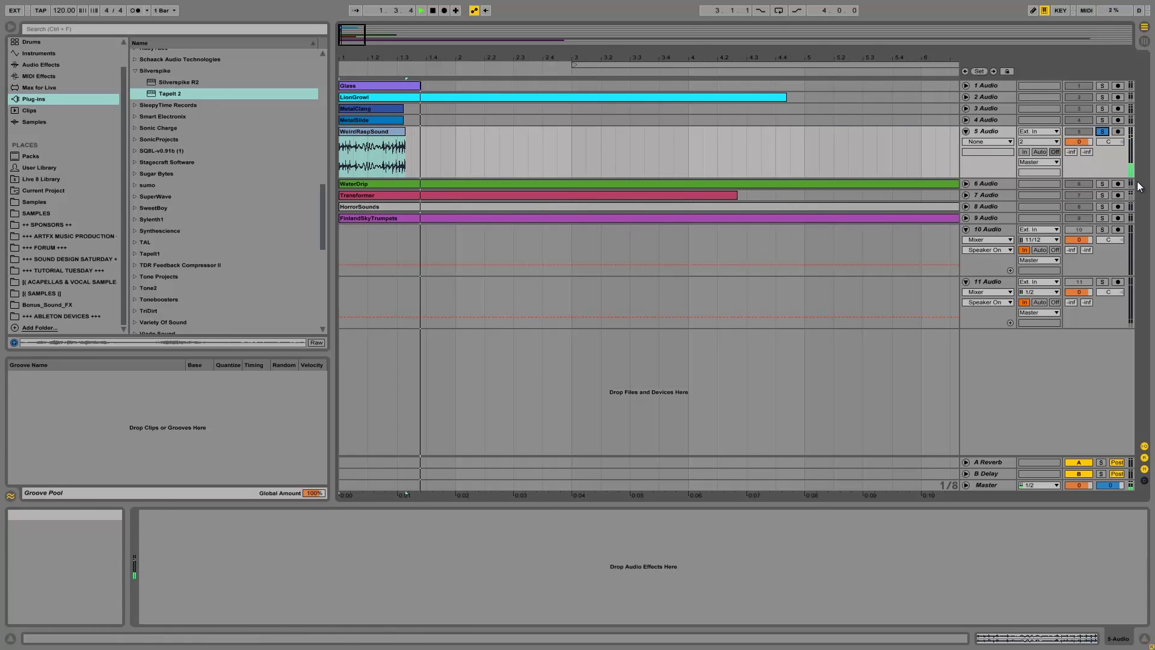
{"action": "key", "text": "space"}
Collapse the WeirdRaspSound track, expand and solo the WaterDrip track, and listen to its clip from the start
{"action": "left_click", "coordinate": [965, 131]}
{"action": "left_click", "coordinate": [965, 143]}
{"action": "left_click_drag", "start_coordinate": [361, 63], "coordinate": [362, 54]}
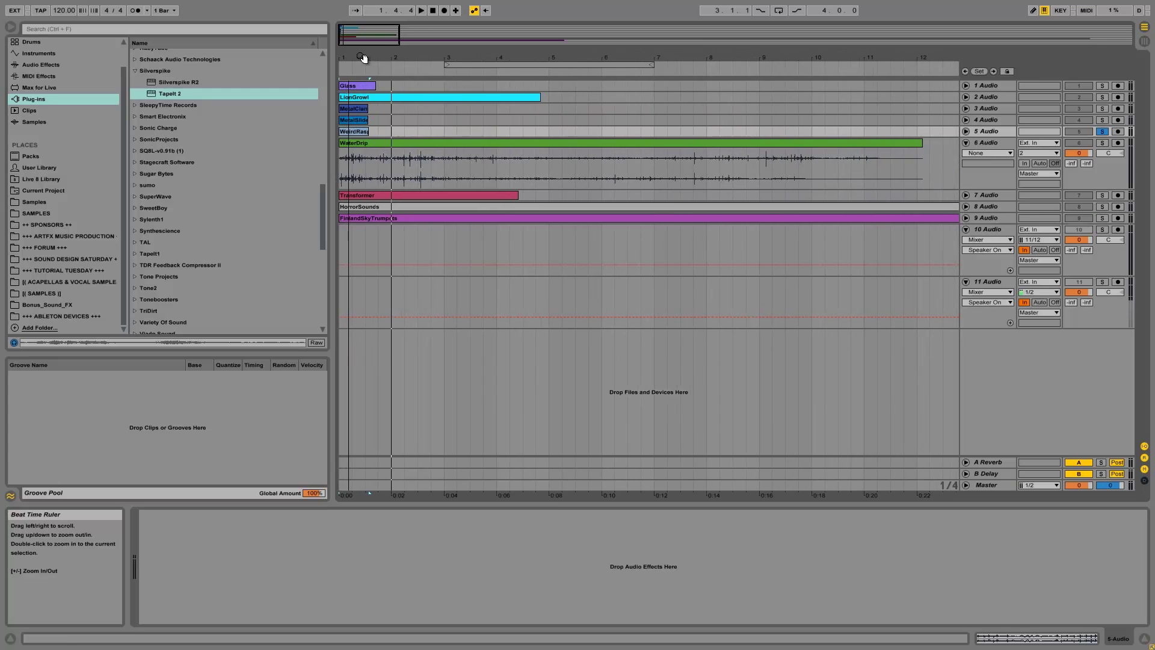
{"action": "left_click", "coordinate": [341, 161]}
{"action": "key", "text": "space"}
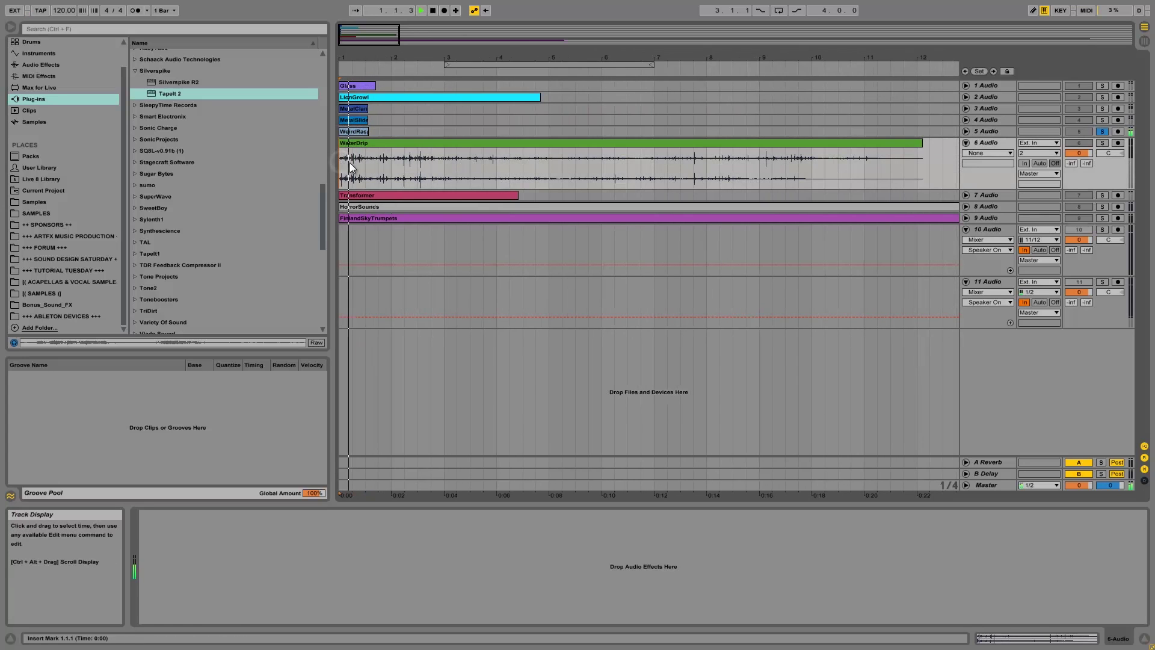
{"action": "left_click", "coordinate": [1102, 142]}
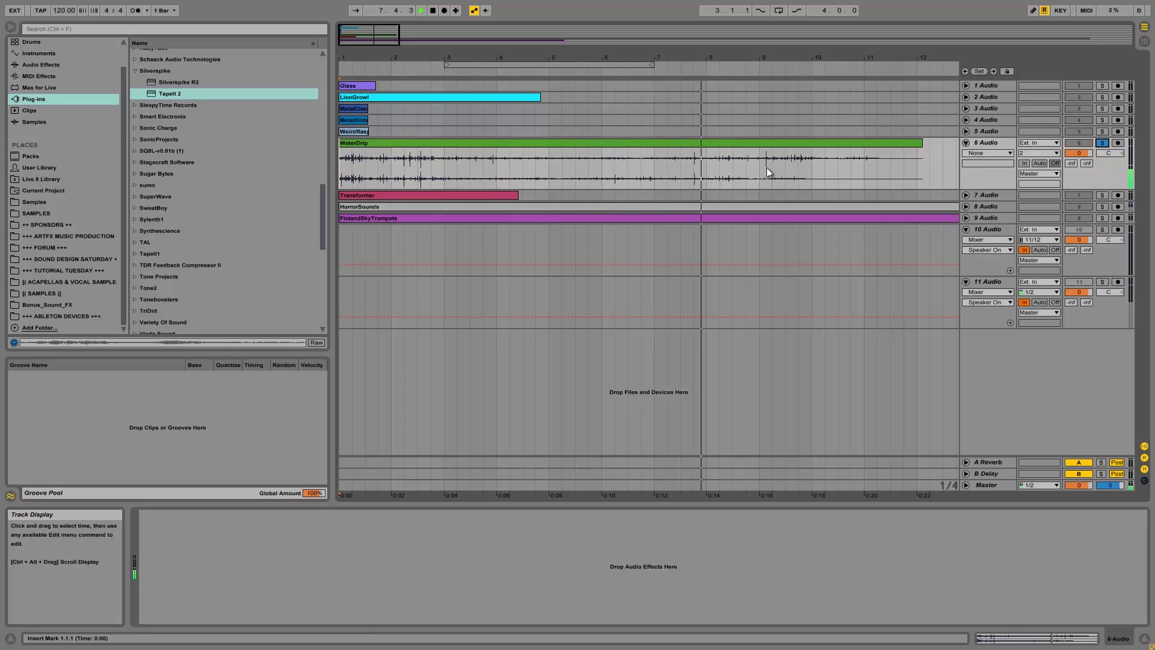
{"action": "key", "text": "space"}
Collapse the WaterDrip track, expand and solo the Transformer track, and play its clip from the start
{"action": "left_click", "coordinate": [966, 142]}
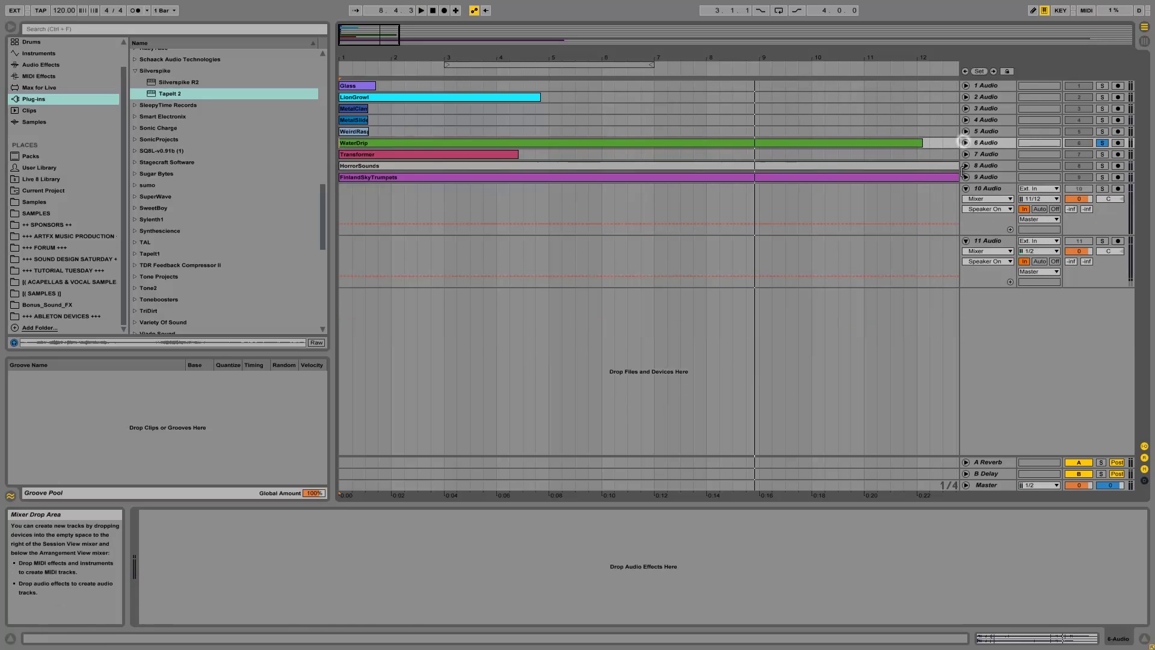
{"action": "left_click", "coordinate": [966, 154]}
{"action": "left_click", "coordinate": [1103, 154]}
{"action": "left_click", "coordinate": [345, 168]}
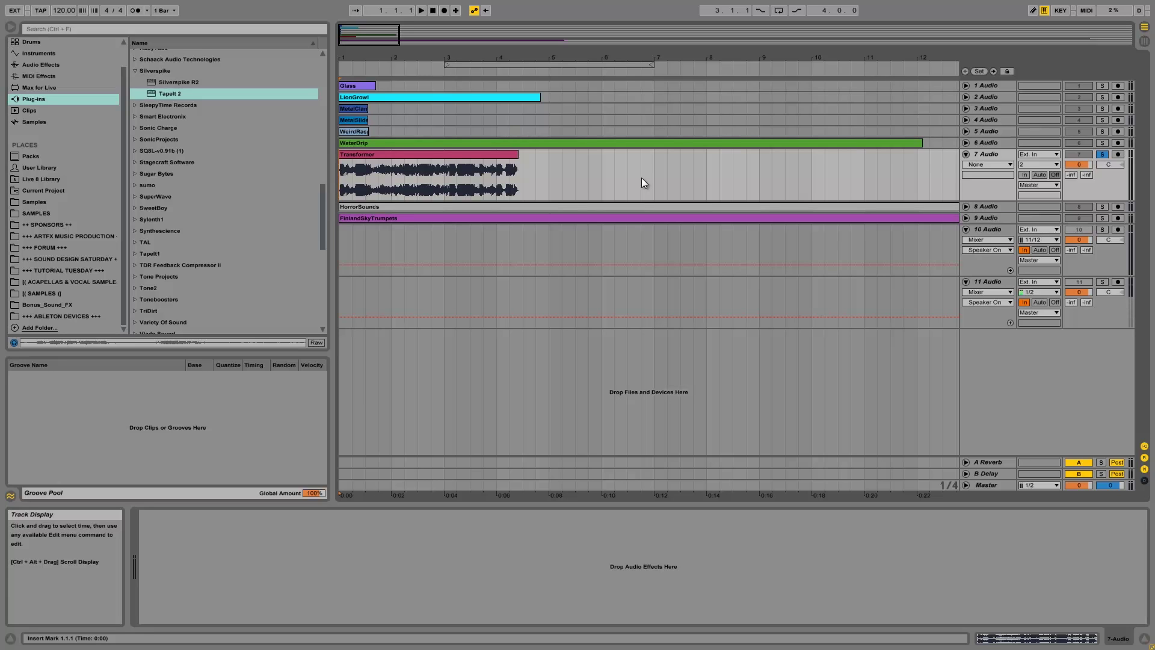
{"action": "key", "text": "space"}
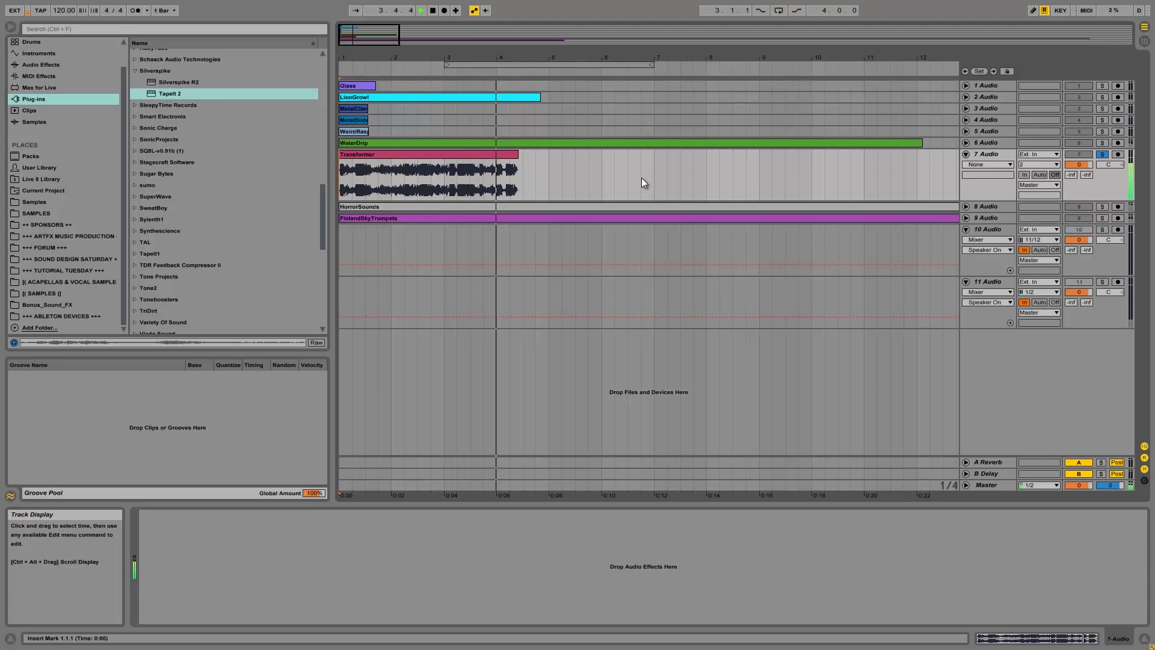
{"action": "key", "text": "space"}
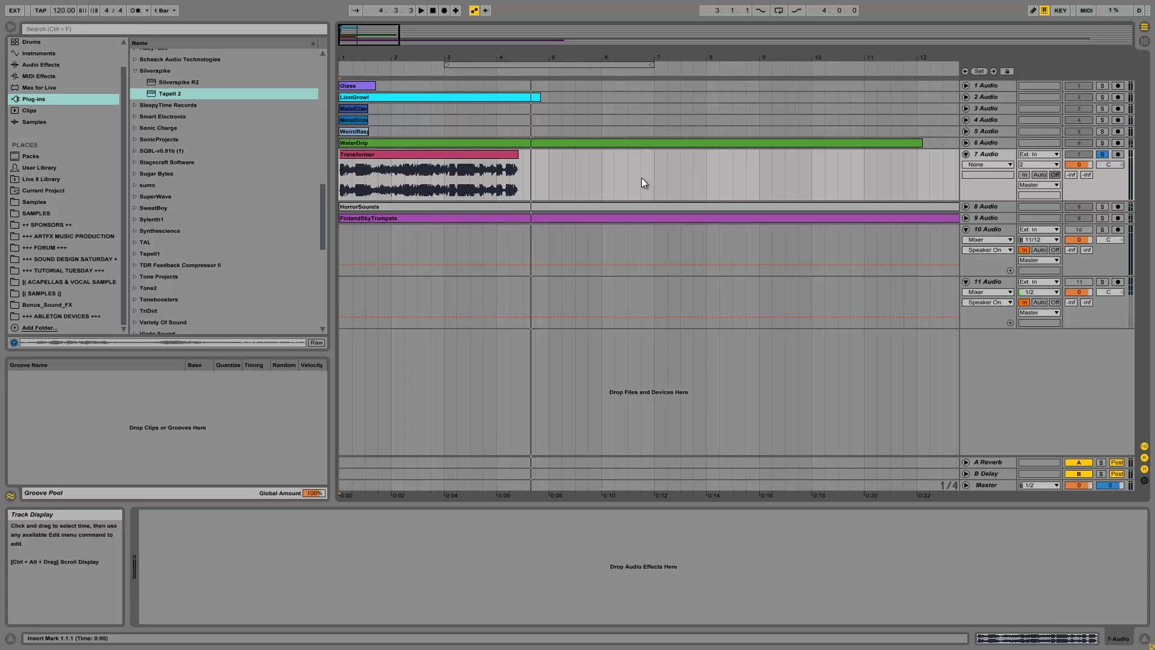
Collapse the Transformer track, expand and solo the HorrorSounds track, and play it from just before its first loud hit
{"action": "left_click", "coordinate": [965, 154]}
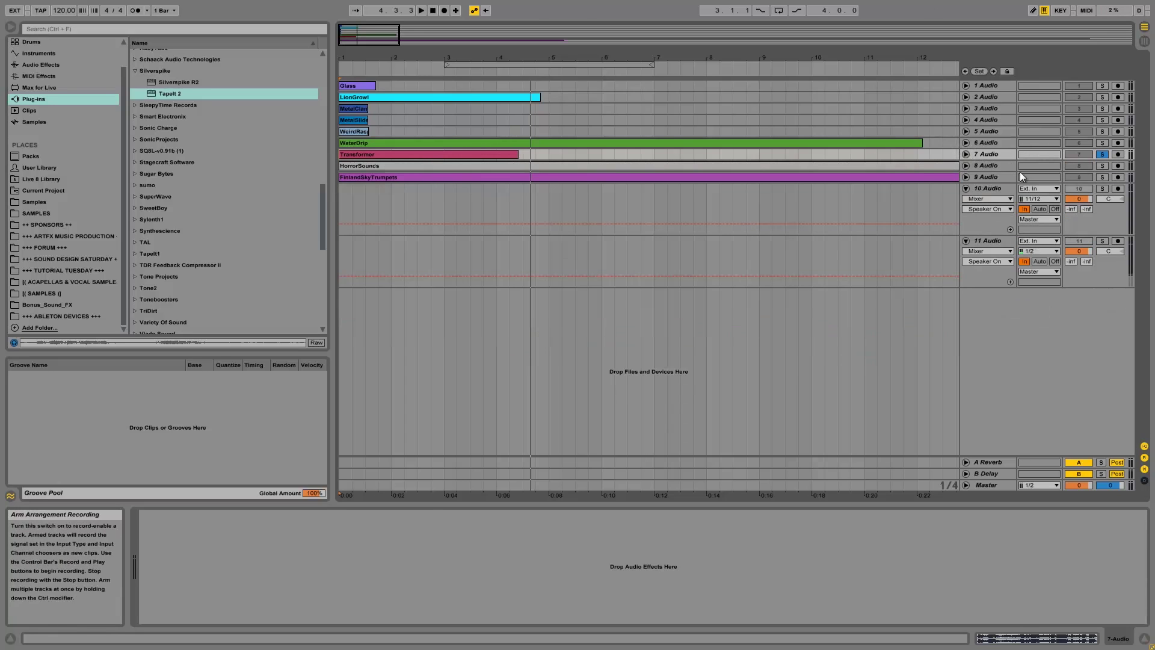
{"action": "left_click", "coordinate": [965, 166]}
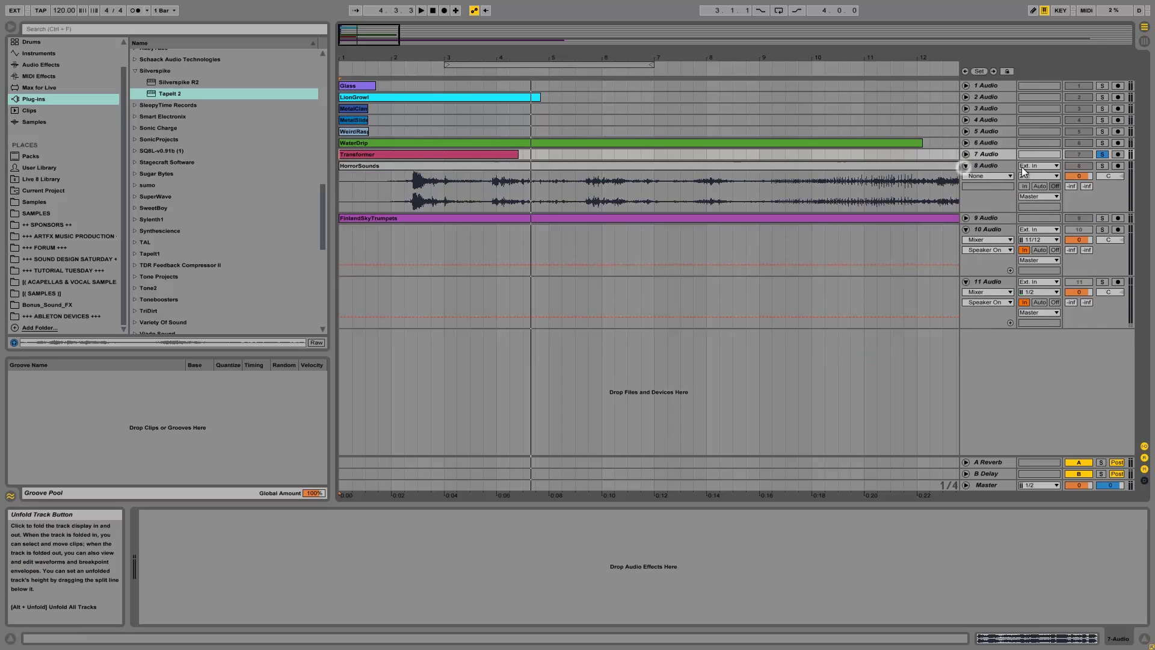
{"action": "left_click", "coordinate": [1105, 170]}
{"action": "left_click", "coordinate": [1102, 165]}
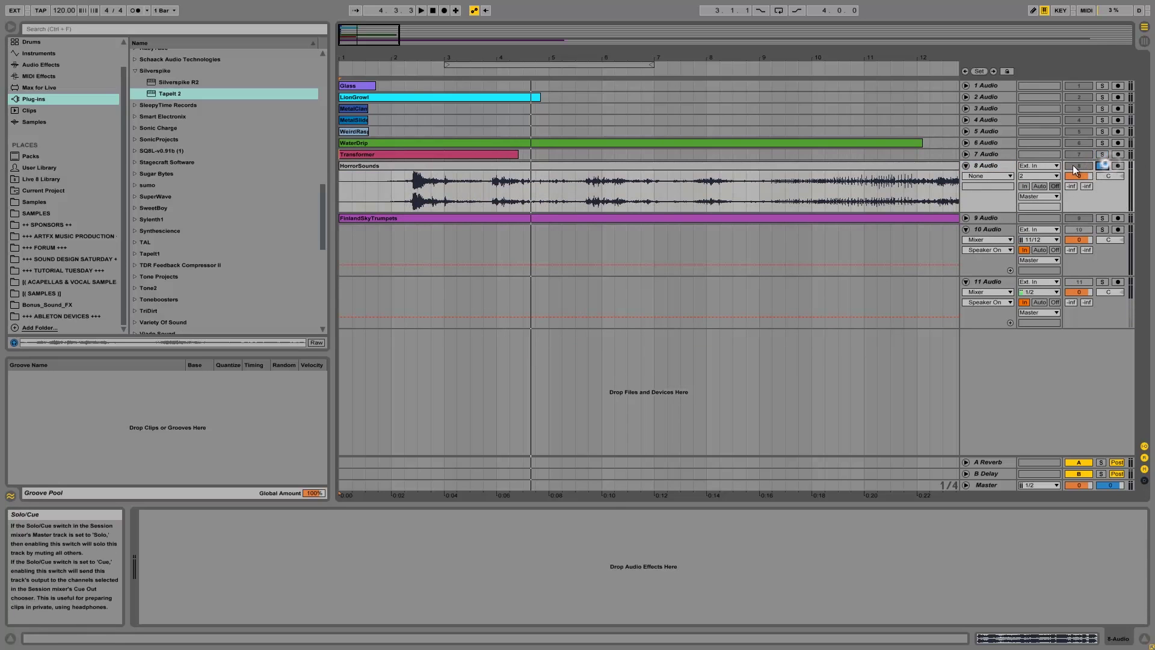
{"action": "left_click_drag", "start_coordinate": [428, 57], "coordinate": [428, 49]}
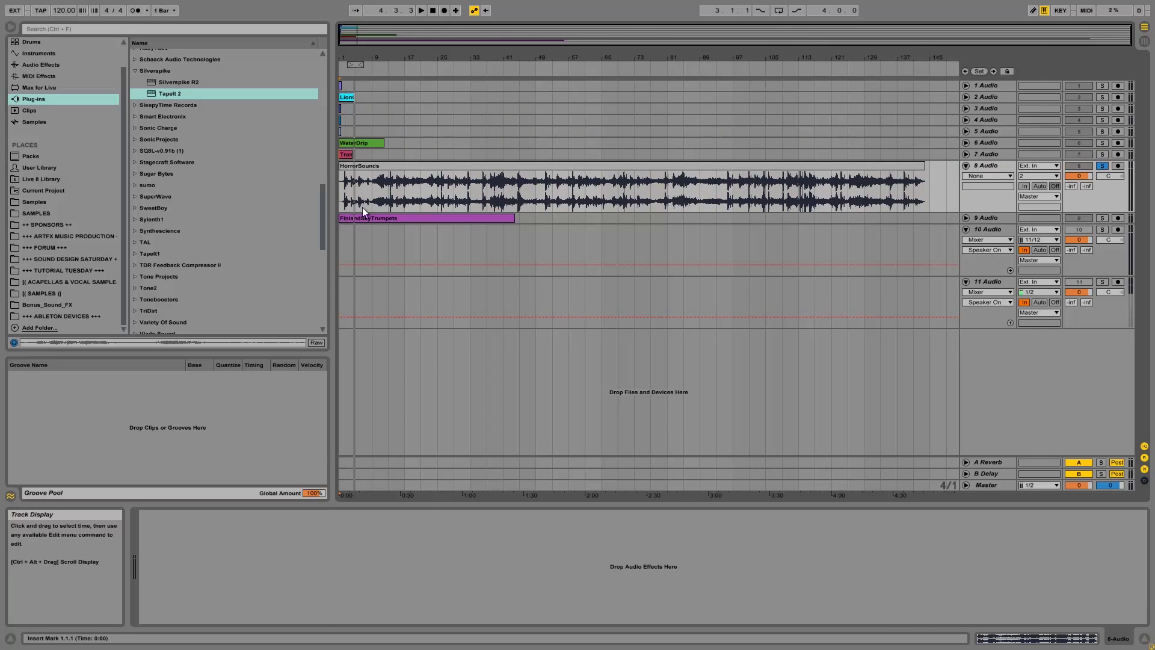
{"action": "left_click", "coordinate": [345, 173]}
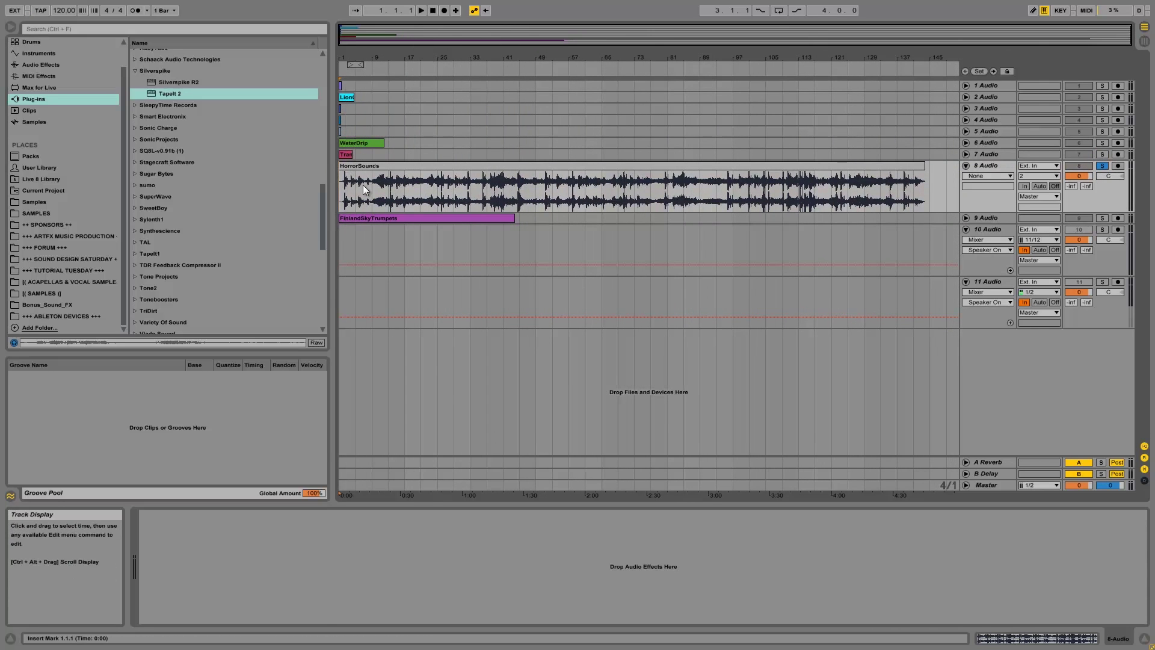
{"action": "left_click_drag", "start_coordinate": [345, 58], "coordinate": [346, 61]}
{"action": "left_click", "coordinate": [409, 182]}
{"action": "key", "text": "space"}
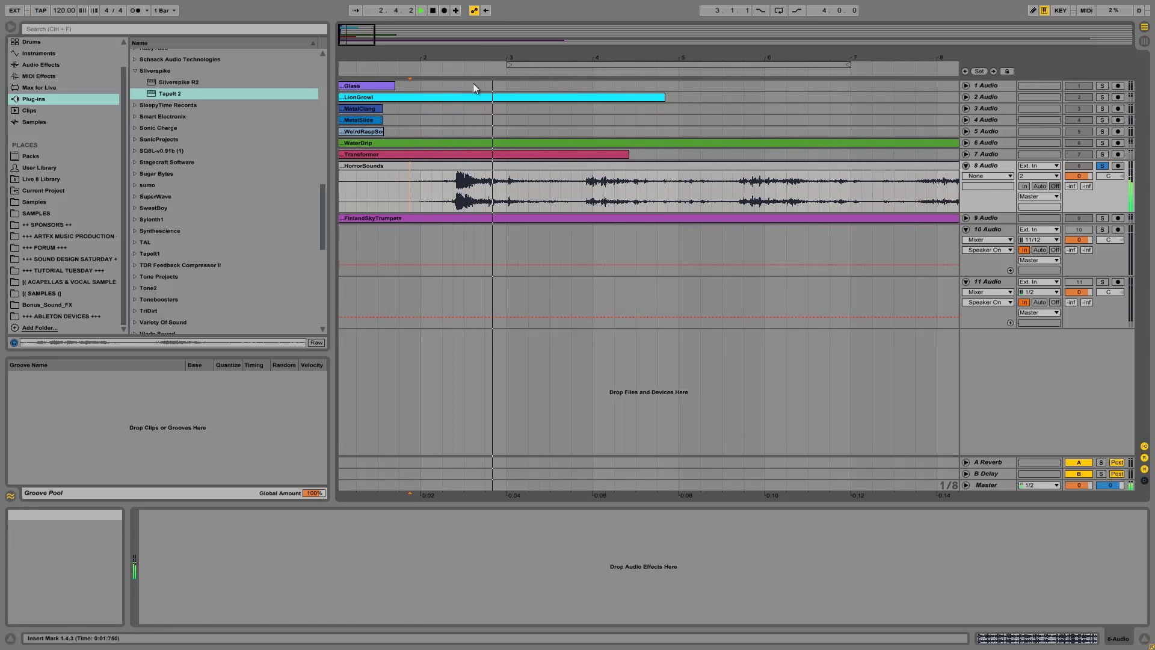
Play the HorrorSounds clip from just before the loud hit near bar 13
{"action": "left_click_drag", "start_coordinate": [539, 57], "coordinate": [538, 55]}
{"action": "left_click", "coordinate": [706, 182]}
{"action": "key", "text": "space"}
{"action": "key", "text": "space"}
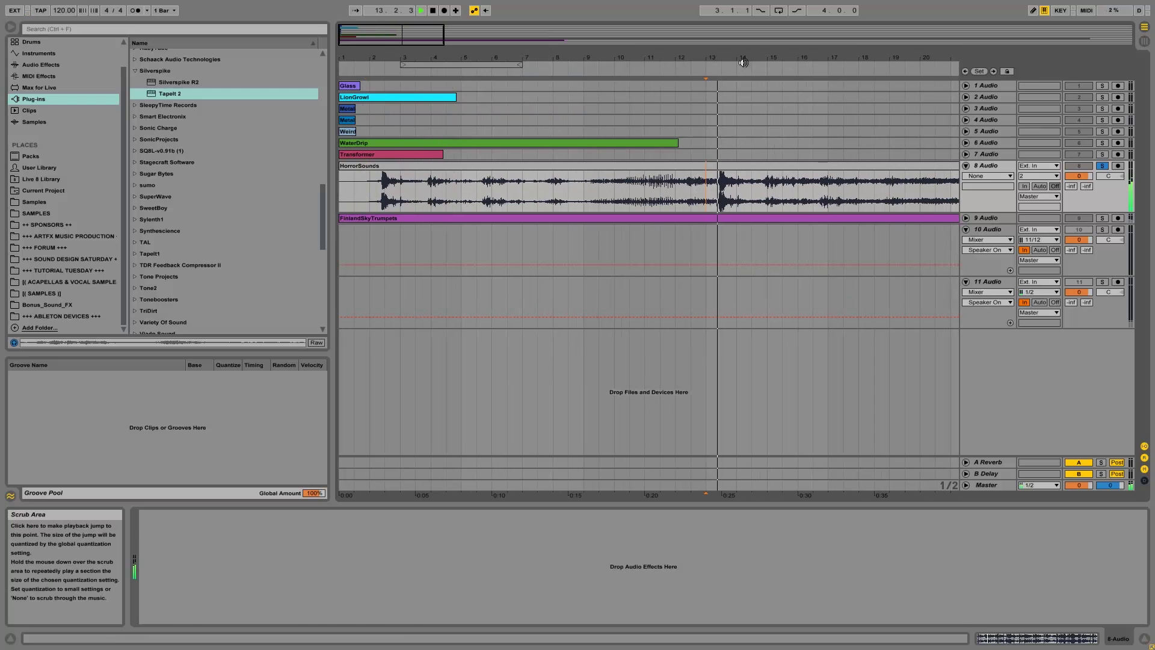
Play the HorrorSounds clip from bar 17 and again from bar 23, and stop playback
{"action": "left_click", "coordinate": [843, 193]}
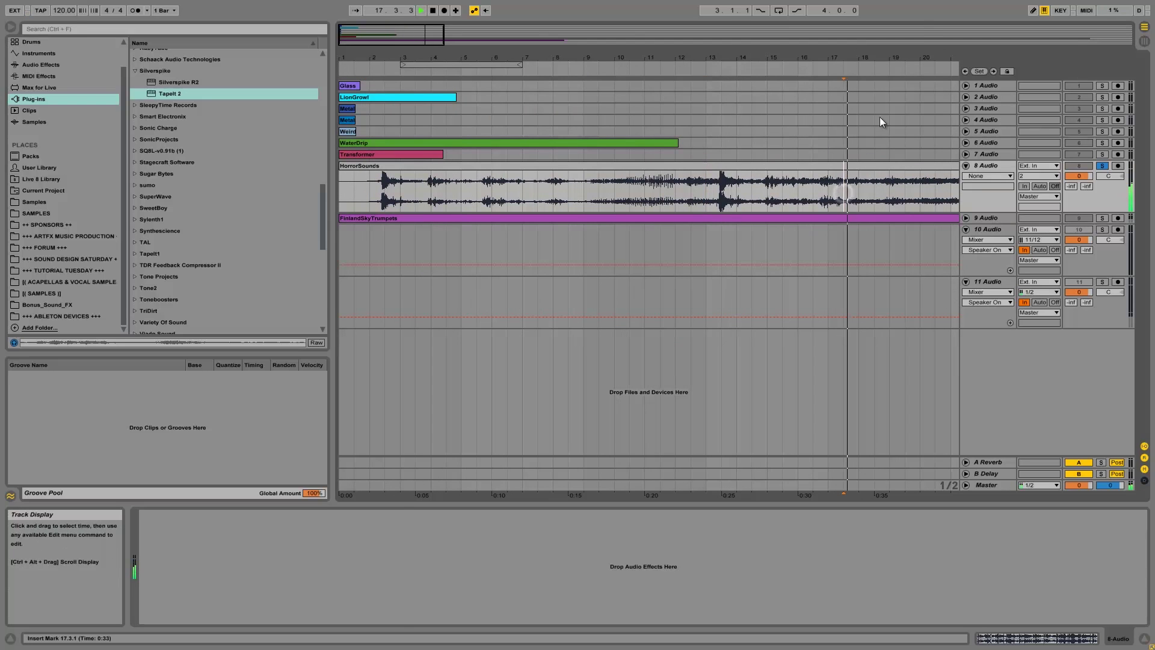
{"action": "left_click_drag", "start_coordinate": [905, 56], "coordinate": [505, 56]}
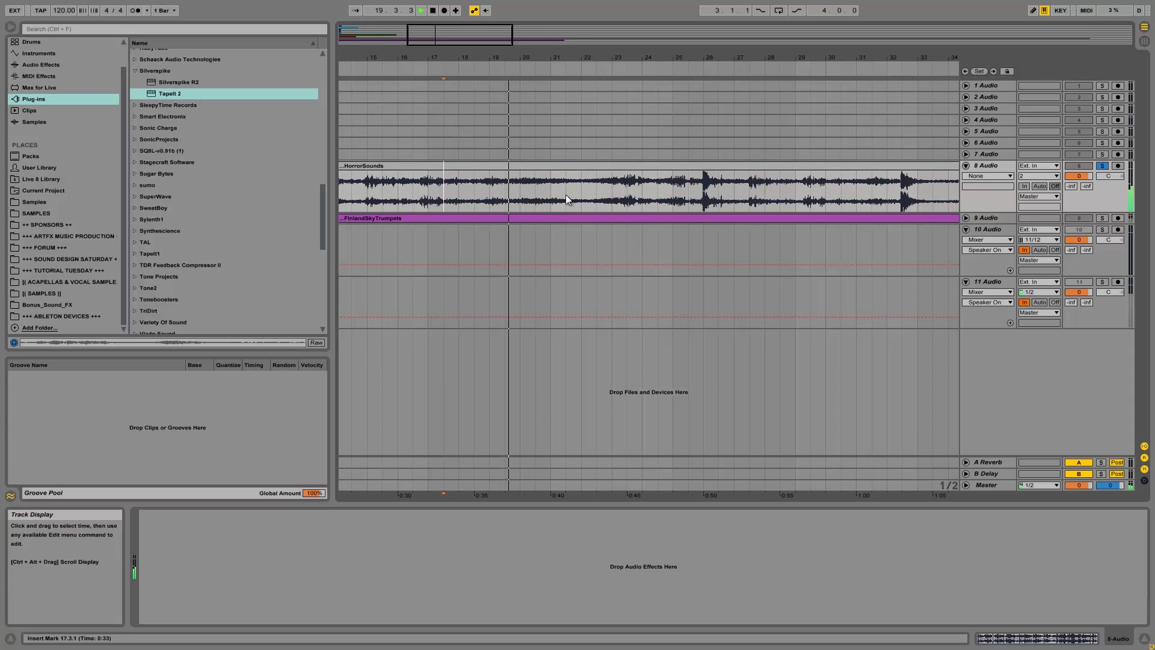
{"action": "left_click", "coordinate": [612, 187]}
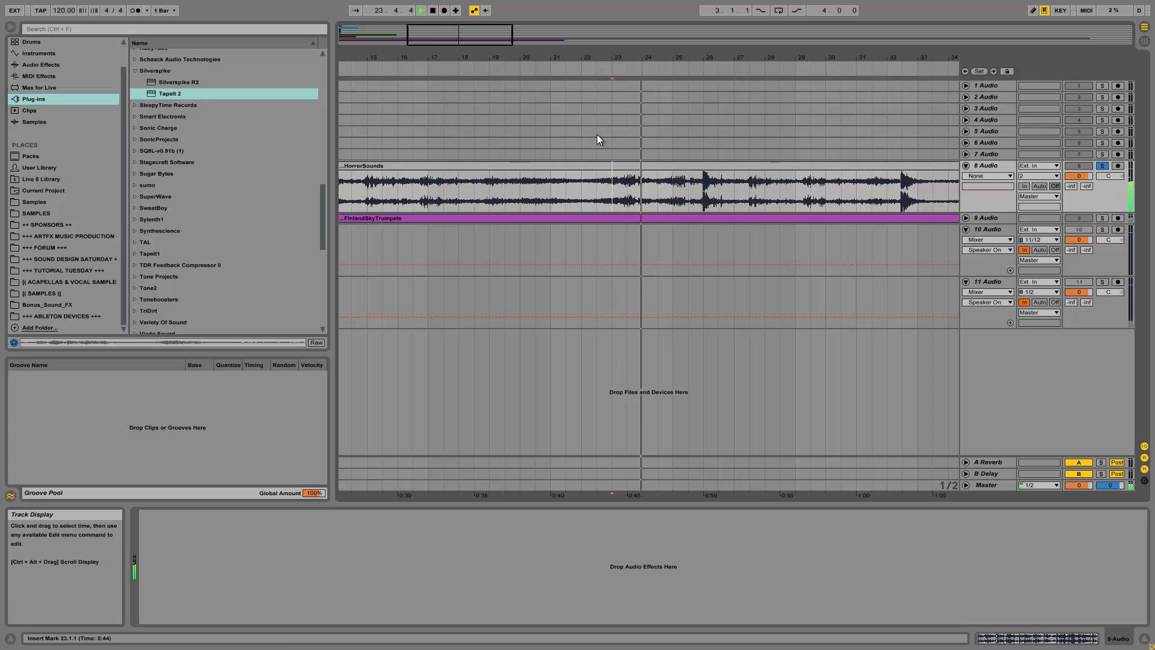
{"action": "key", "text": "space"}
Collapse the HorrorSounds track, expand and solo the FinlandSkyTrumpets track, and play its clip from the start
{"action": "left_click_drag", "start_coordinate": [427, 53], "coordinate": [427, 57]}
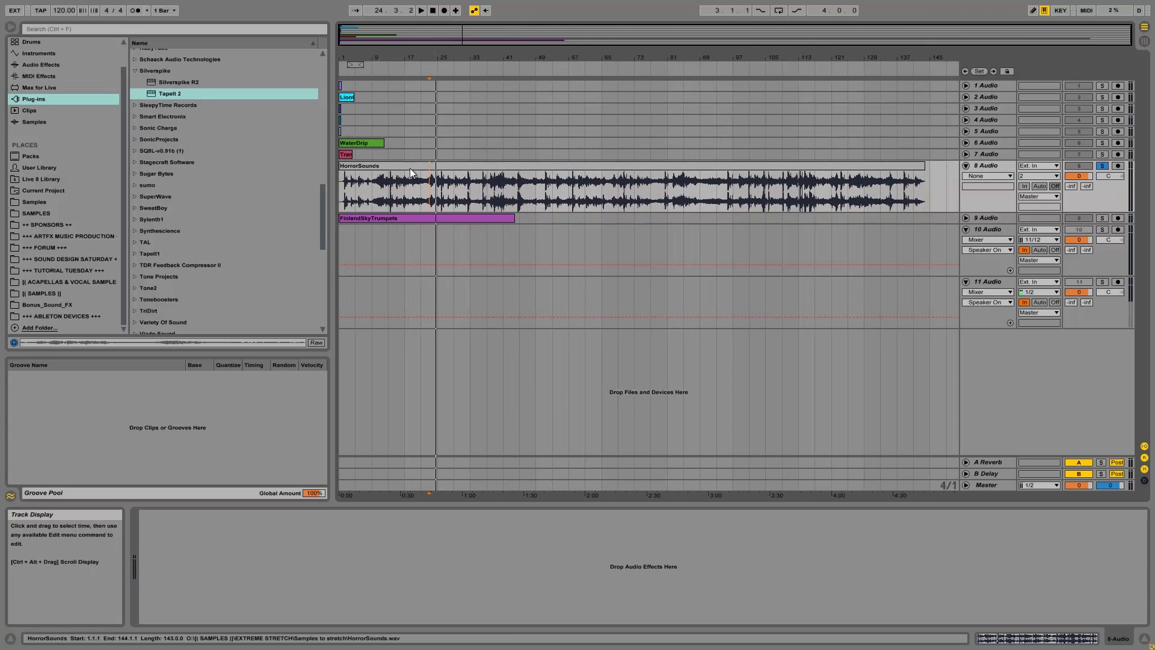
{"action": "left_click", "coordinate": [1102, 218]}
{"action": "left_click", "coordinate": [966, 166]}
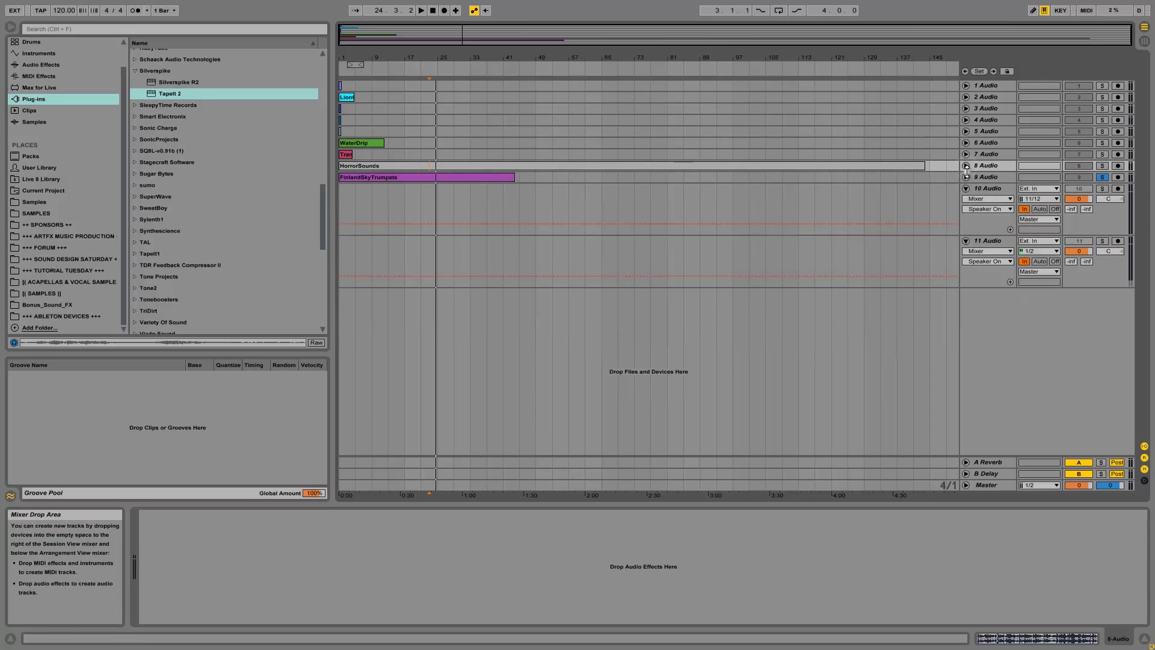
{"action": "left_click", "coordinate": [966, 177]}
{"action": "left_click_drag", "start_coordinate": [347, 54], "coordinate": [349, 59]}
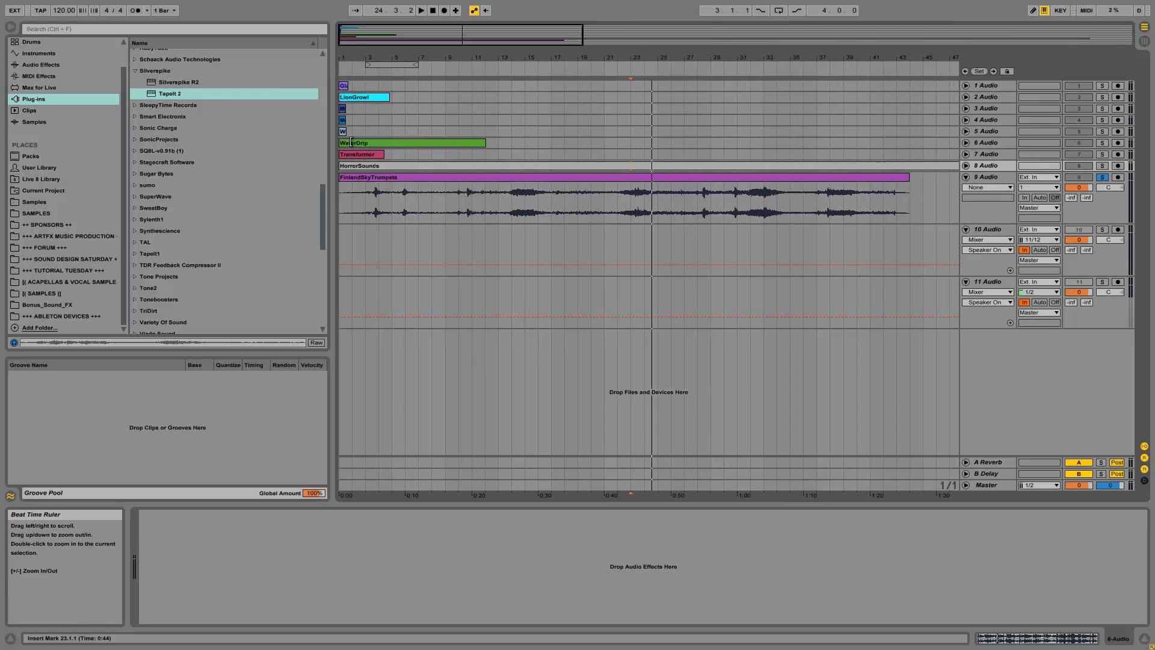
{"action": "left_click", "coordinate": [344, 193]}
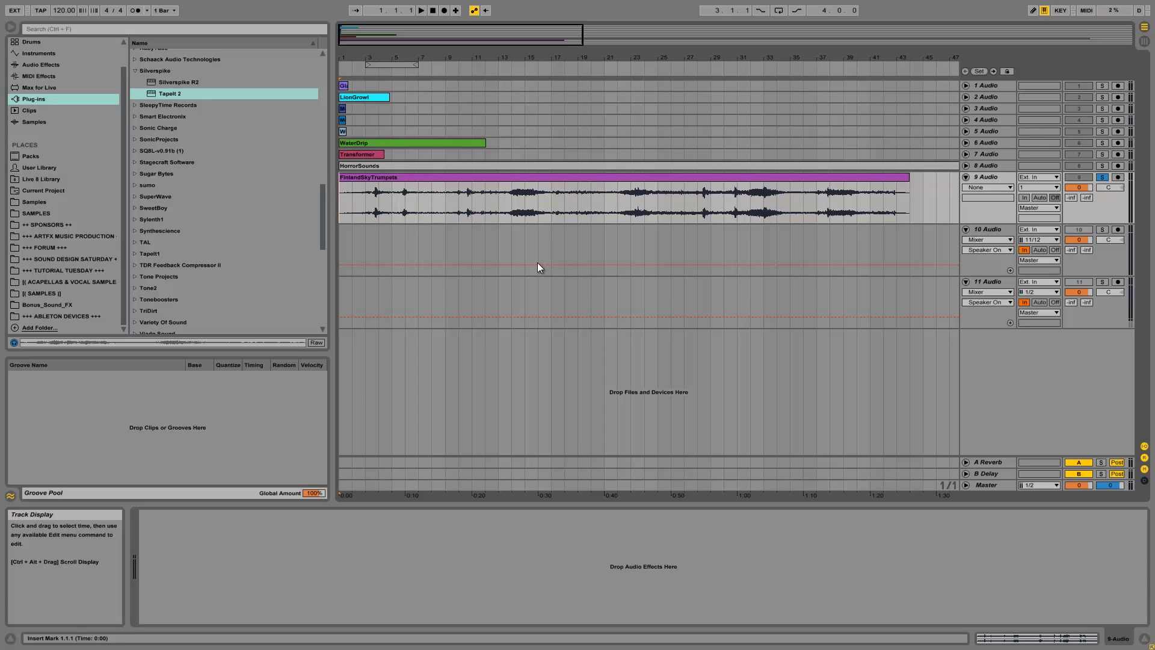
{"action": "key", "text": "space"}
Audition the FinlandSkyTrumpets clip from bar 3, bar 13 and bar 22, and stop playback
{"action": "left_click", "coordinate": [364, 195]}
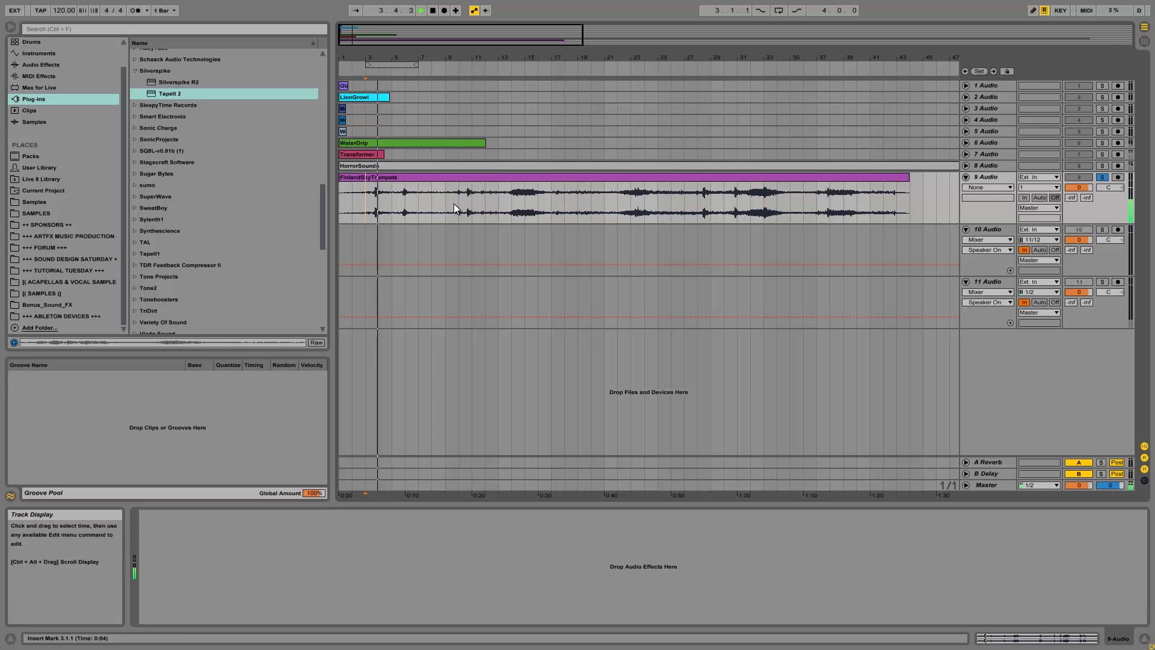
{"action": "key", "text": "space"}
{"action": "key", "text": "space"}
{"action": "left_click", "coordinate": [499, 201]}
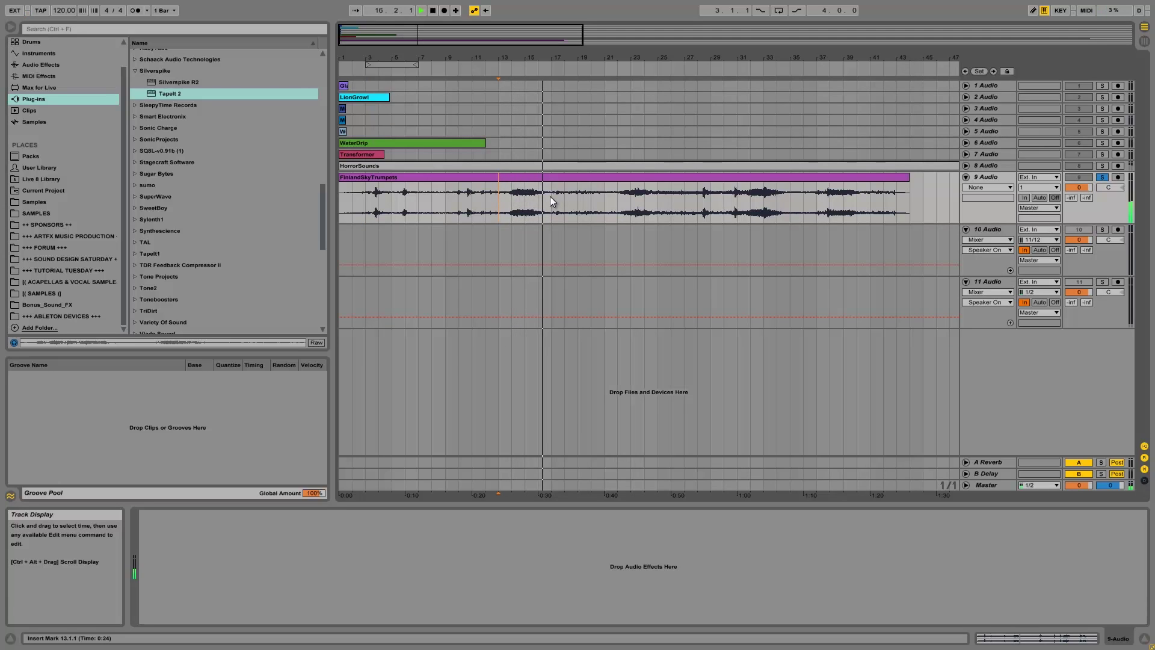
{"action": "left_click", "coordinate": [620, 193]}
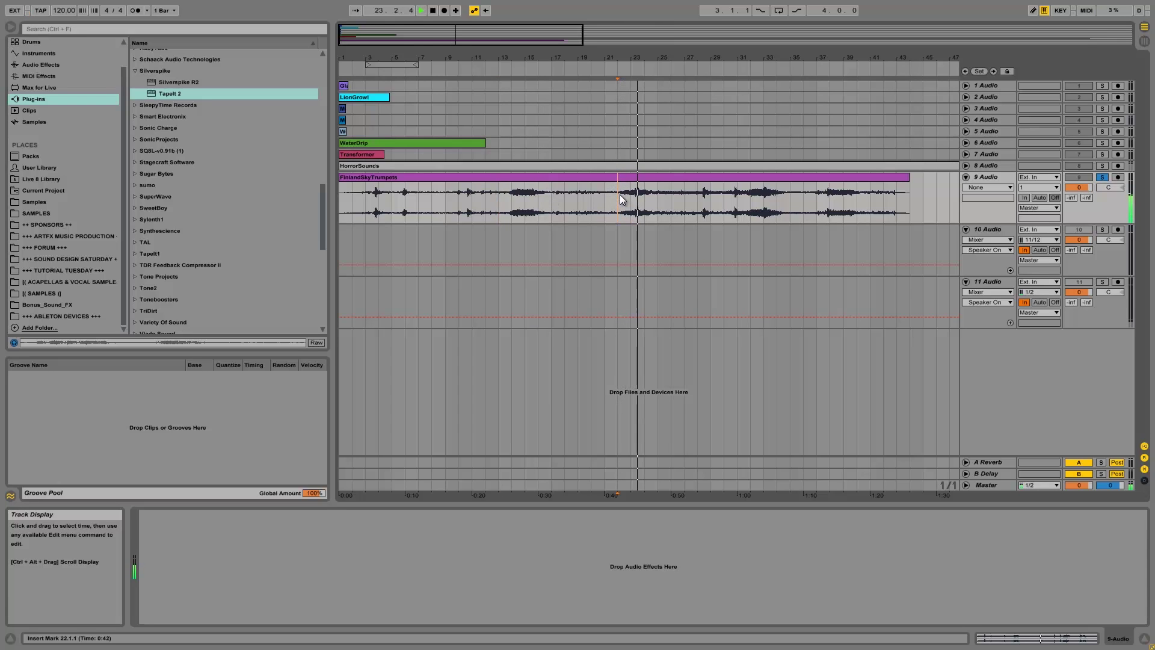
{"action": "key", "text": "space"}
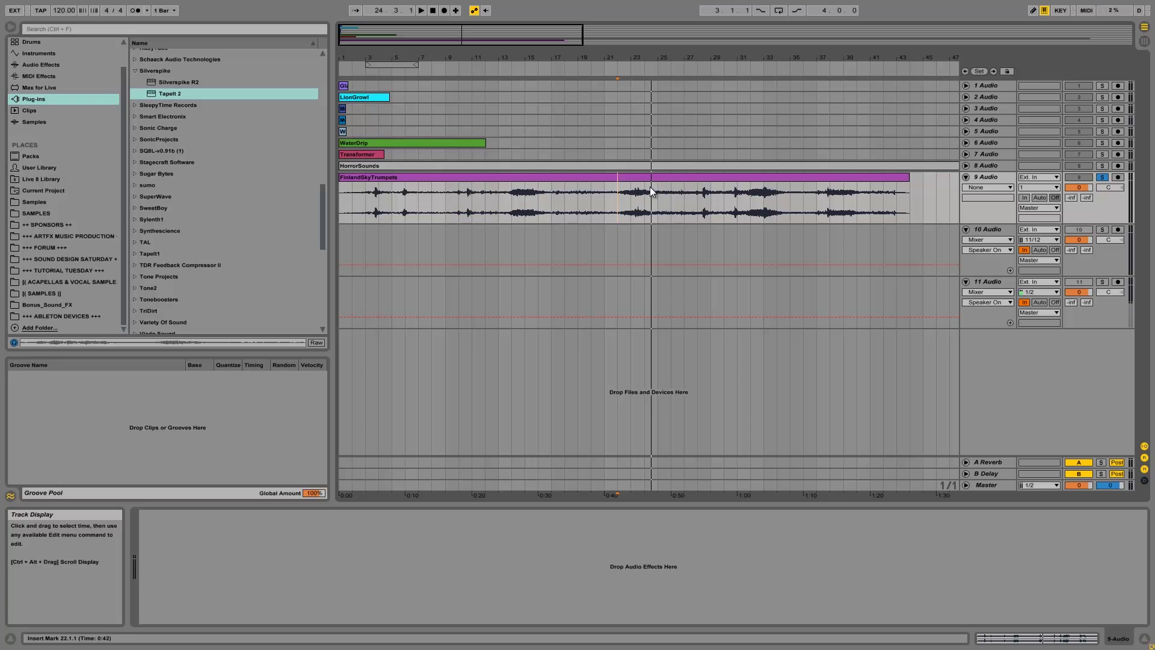
Play the FinlandSkyTrumpets clip from just after bar 30 and stop playback
{"action": "left_click", "coordinate": [730, 201]}
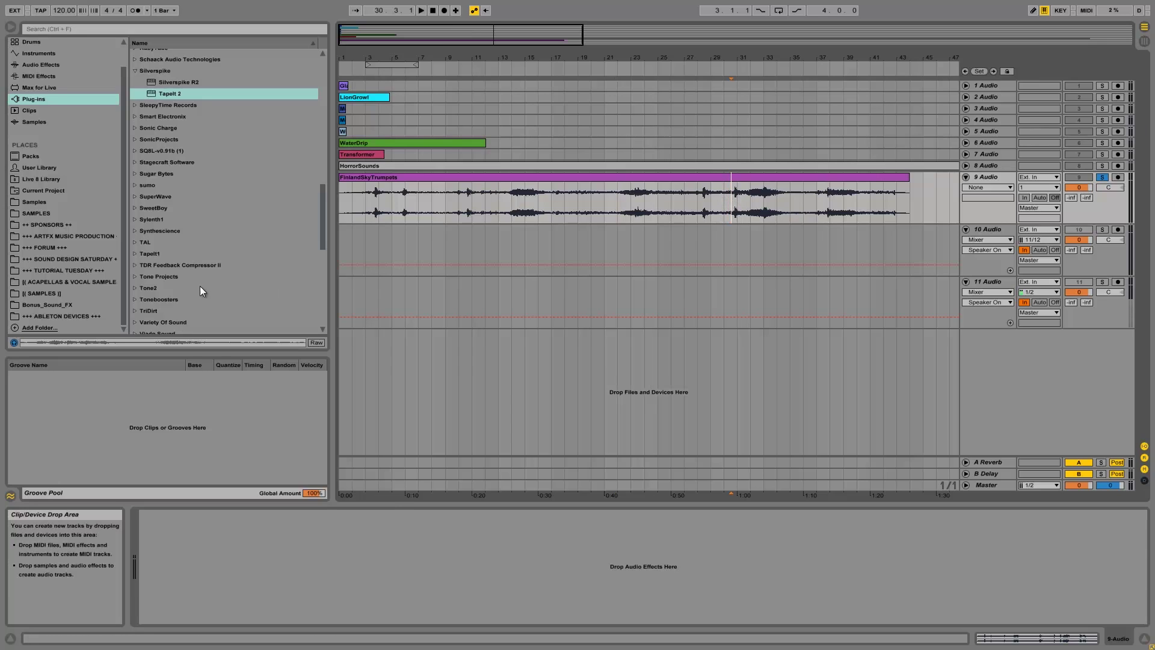
{"action": "key", "text": "space"}
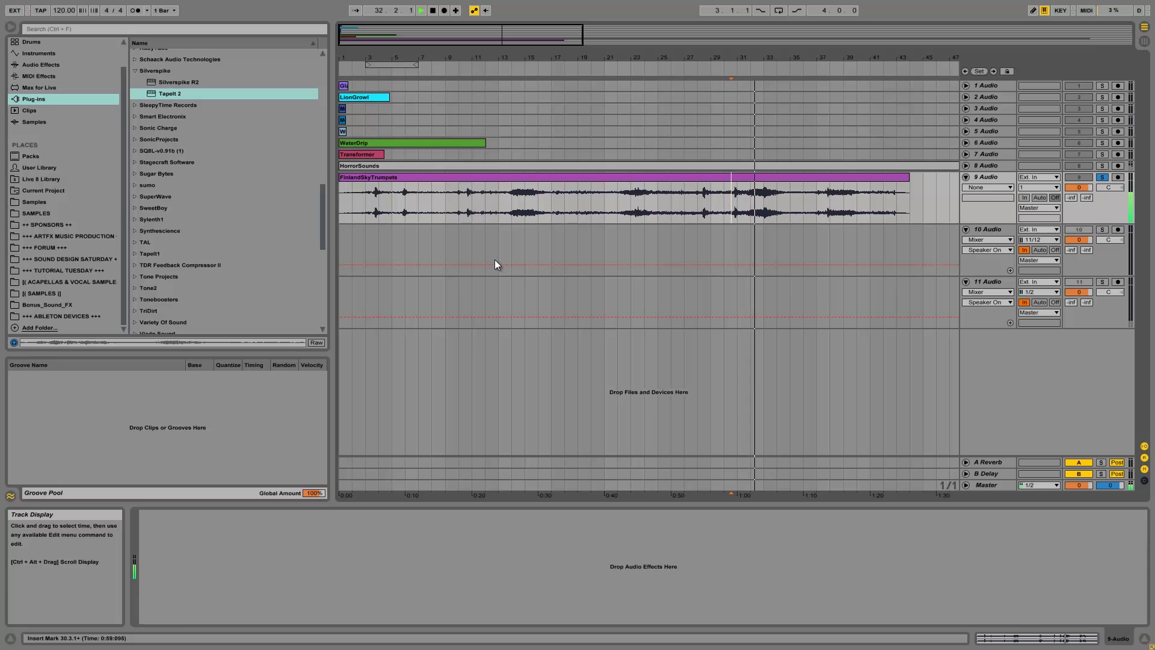
{"action": "key", "text": "space"}
Return the insert marker to the arrangement's start, and collapse and unsolo the FinlandSkyTrumpets track
{"action": "left_click", "coordinate": [370, 178]}
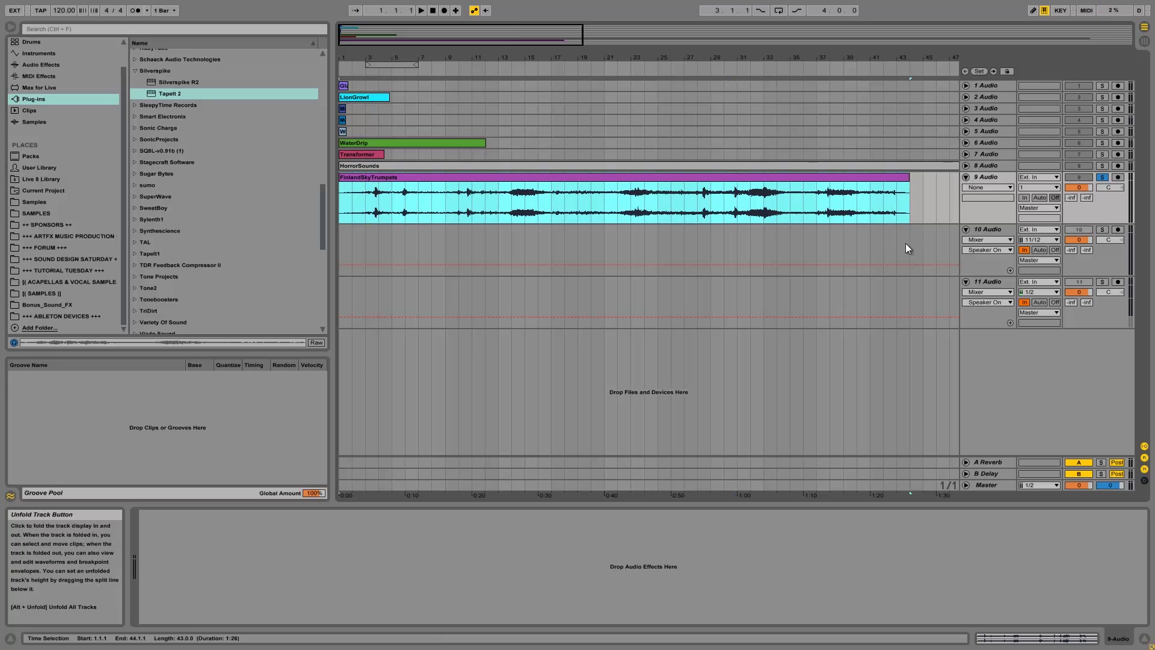
{"action": "left_click", "coordinate": [340, 208]}
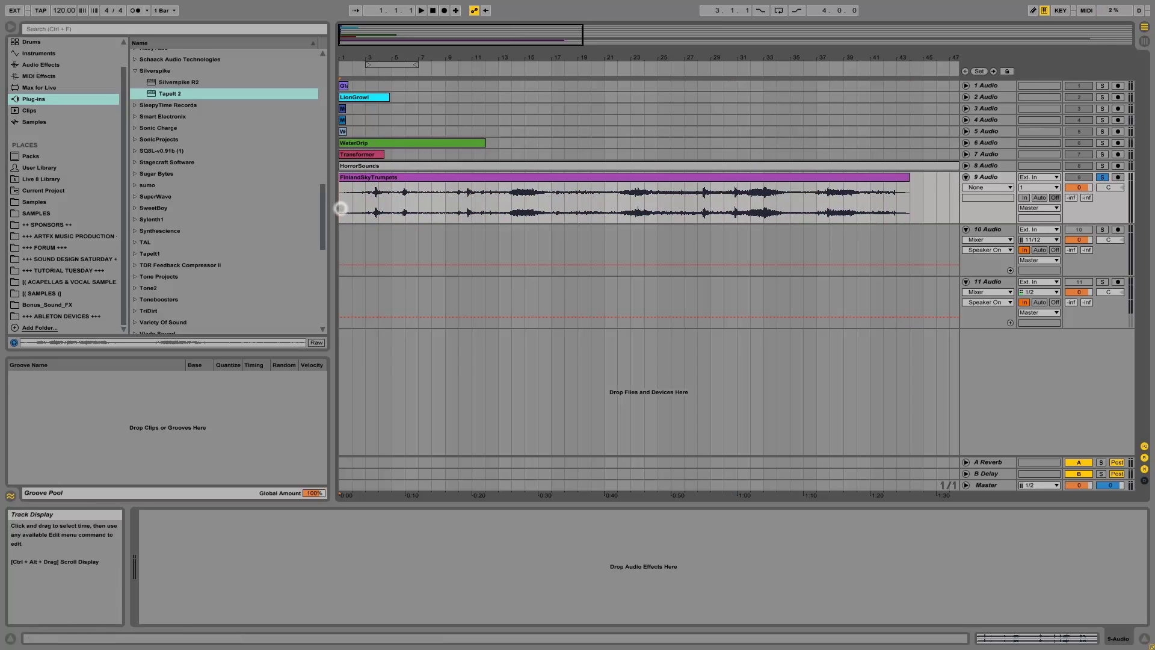
{"action": "left_click", "coordinate": [966, 179]}
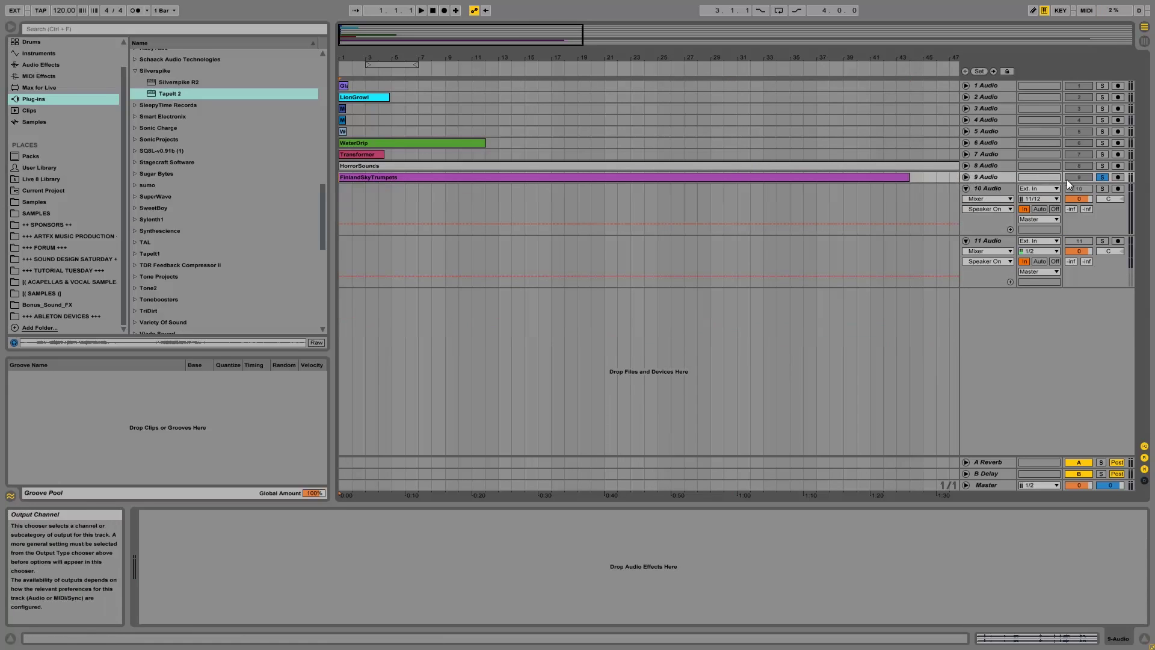
{"action": "left_click", "coordinate": [1103, 178]}
Duplicate audio tracks 1 to 9 together
{"action": "left_click", "coordinate": [976, 176]}
{"action": "left_click", "coordinate": [976, 86], "text": "shift"}
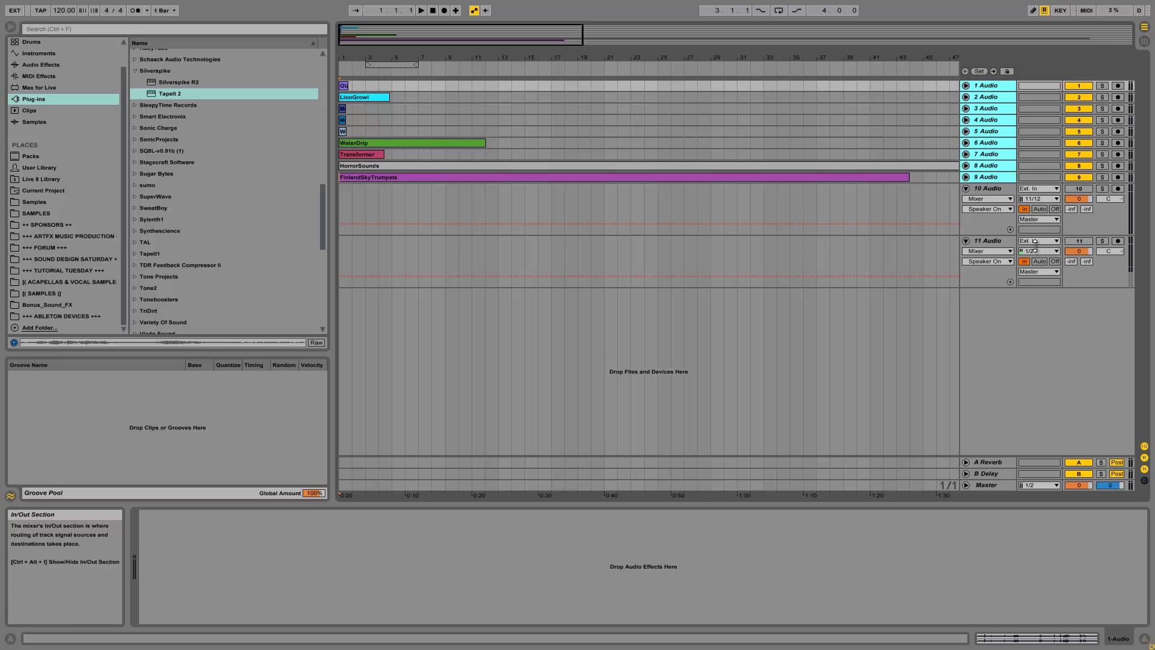
{"action": "key", "text": "ctrl+d"}
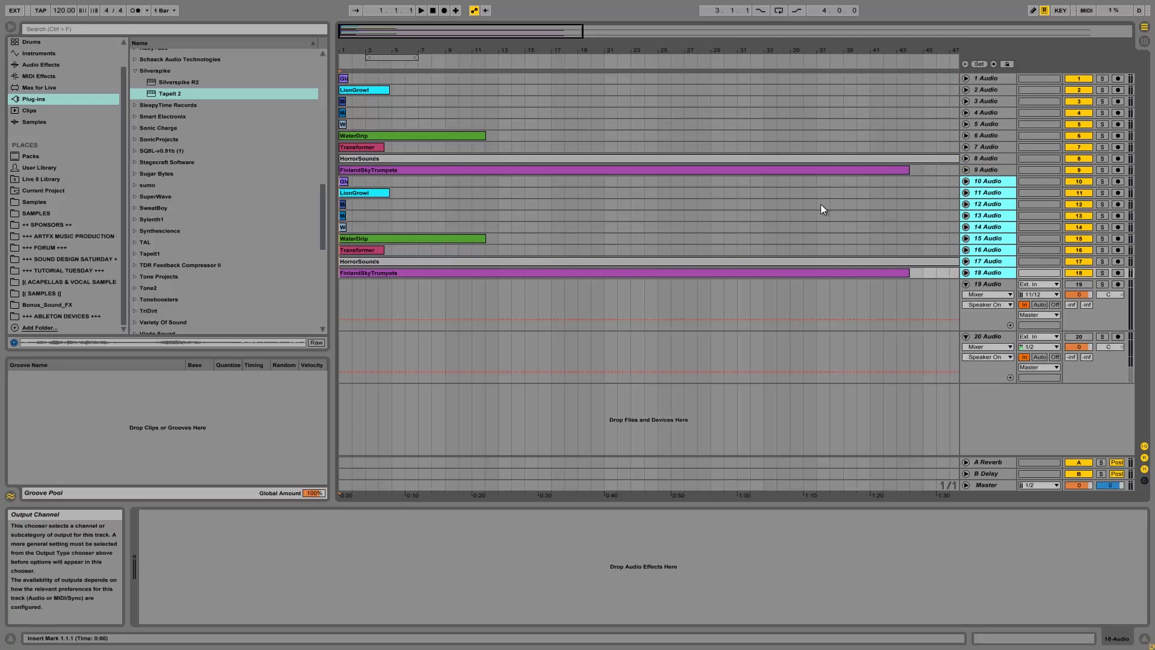
Reorder the tracks so that each duplicated track sits next to its original with the same clip
{"action": "left_click", "coordinate": [991, 181]}
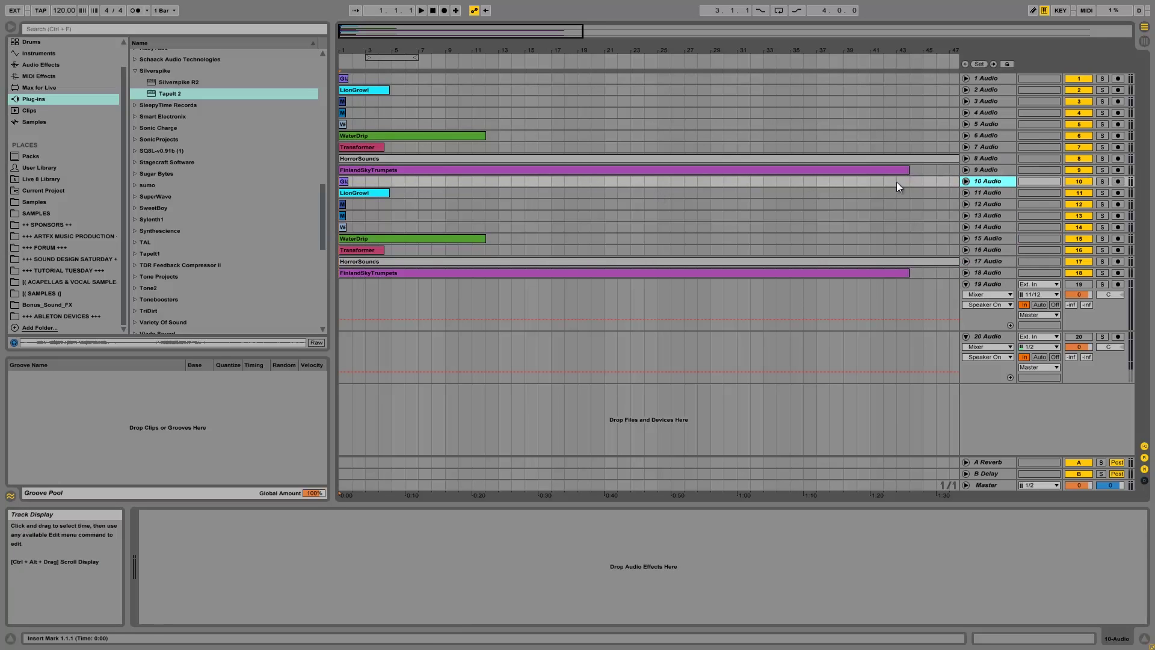
{"action": "left_click_drag", "start_coordinate": [991, 182], "coordinate": [997, 83]}
{"action": "left_click_drag", "start_coordinate": [988, 195], "coordinate": [986, 130]}
{"action": "left_click", "coordinate": [986, 204]}
{"action": "left_click_drag", "start_coordinate": [988, 216], "coordinate": [990, 176]}
{"action": "mouse_move", "coordinate": [989, 238]}
{"action": "left_mouse_down"}
{"action": "mouse_move", "coordinate": [989, 199]}
{"action": "mouse_move", "coordinate": [993, 221]}
{"action": "left_mouse_up"}
{"action": "left_click_drag", "start_coordinate": [999, 261], "coordinate": [1001, 245]}
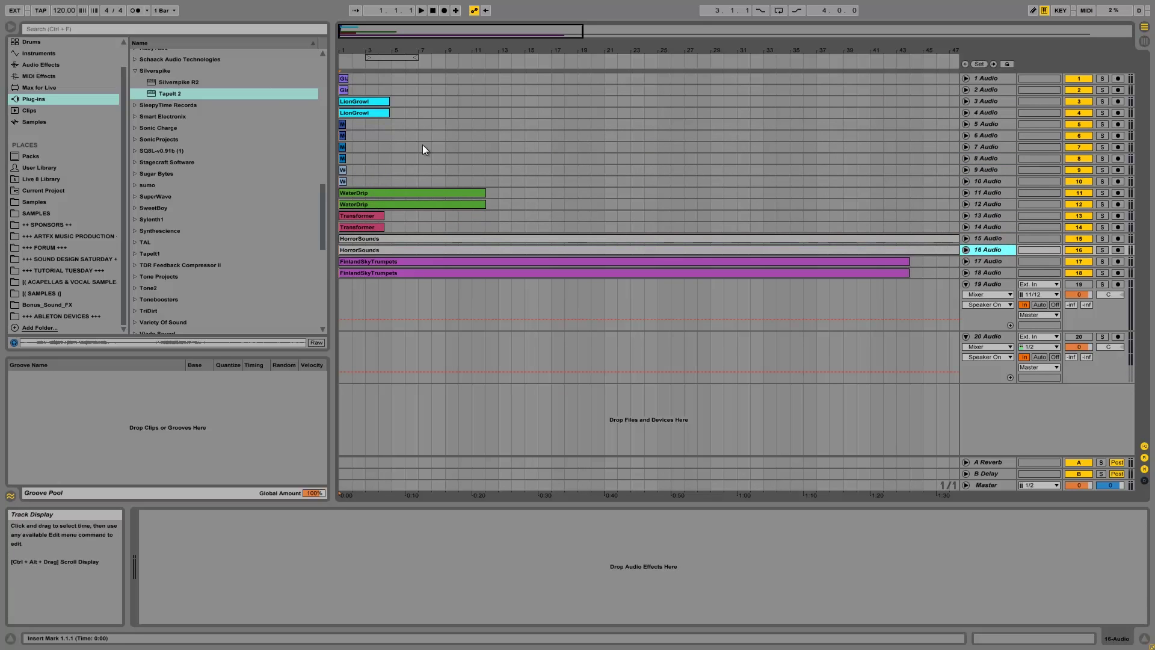
Delete the duplicate clips on tracks 2, 4, 6, 8 and 10, leaving those tracks empty
{"action": "left_click", "coordinate": [349, 91]}
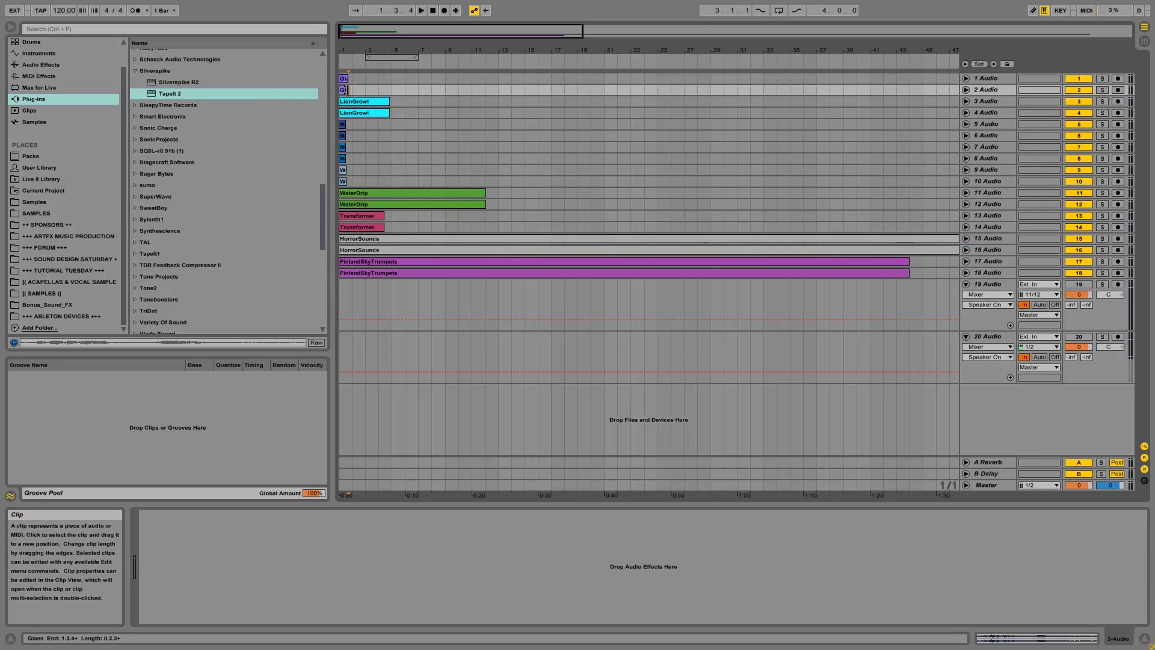
{"action": "key", "text": "Delete"}
{"action": "left_click", "coordinate": [348, 110]}
{"action": "key", "text": "Delete"}
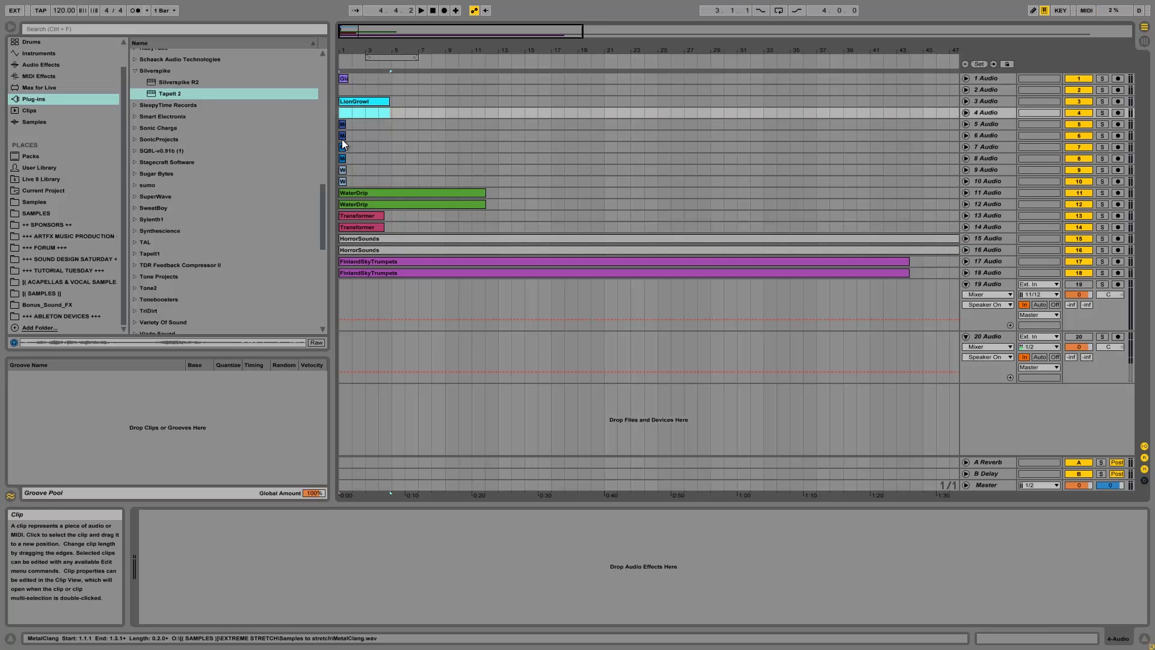
{"action": "left_click", "coordinate": [342, 138]}
{"action": "key", "text": "Delete"}
{"action": "left_click", "coordinate": [343, 158]}
{"action": "key", "text": "Delete"}
{"action": "left_click", "coordinate": [344, 180]}
{"action": "key", "text": "Delete"}
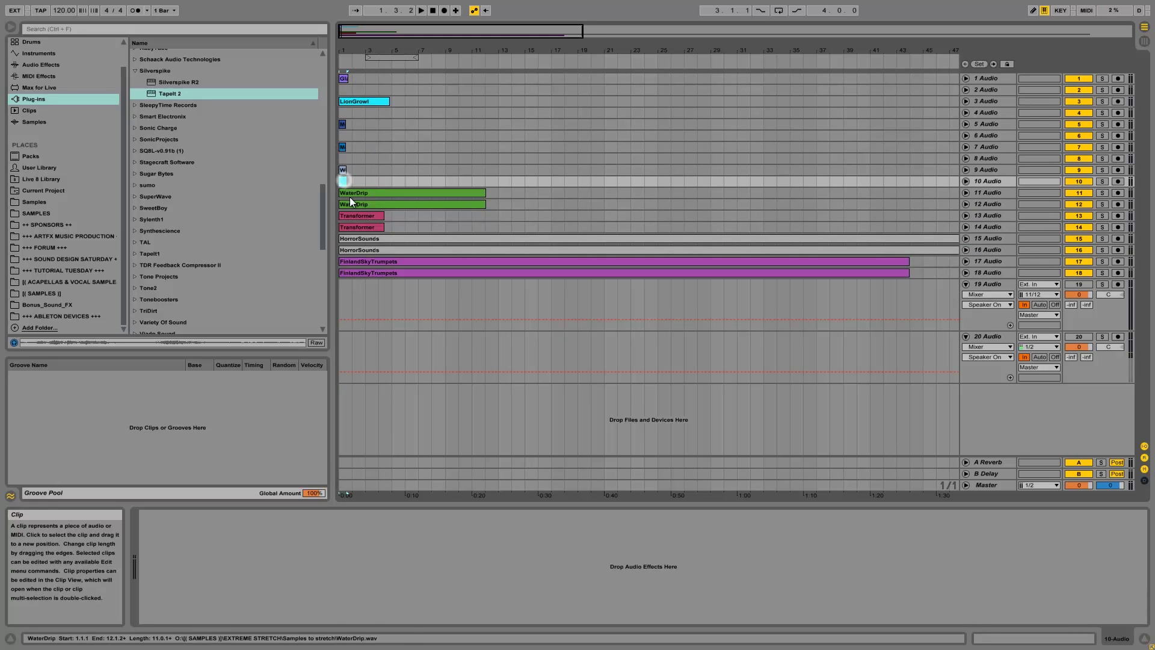
Delete the duplicate WaterDrip, Transformer, HorrorSounds and FinlandSkyTrumpets clips on tracks 12, 14, 16 and 18
{"action": "left_click", "coordinate": [347, 205]}
{"action": "left_click", "coordinate": [351, 227]}
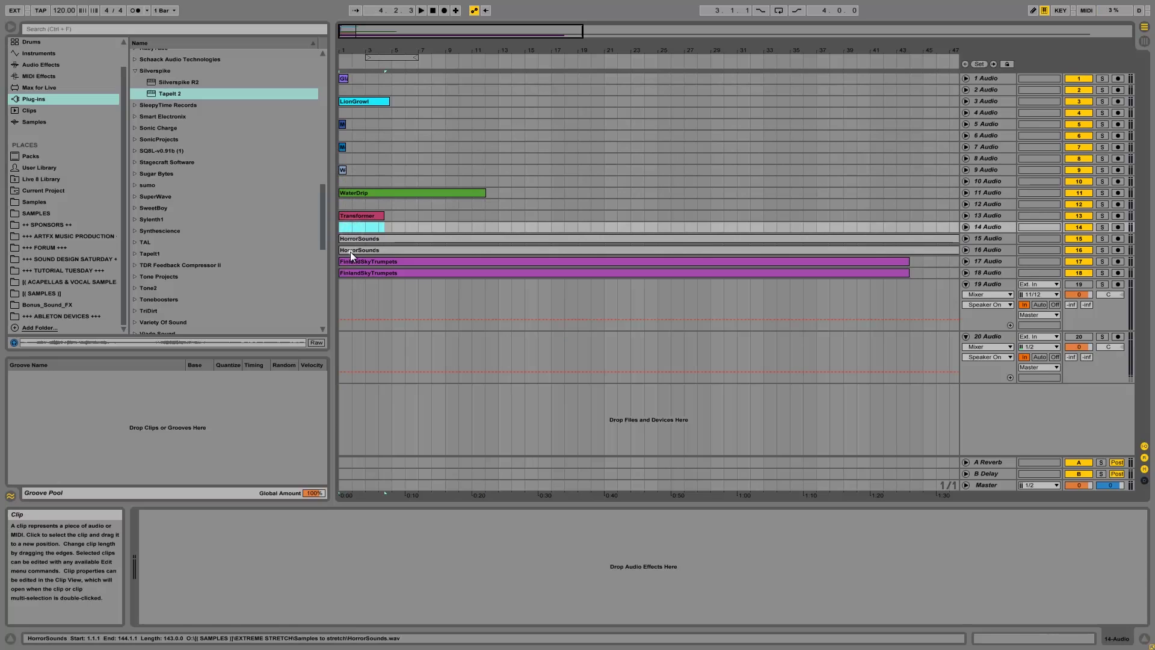
{"action": "key", "text": "Delete"}
{"action": "left_click", "coordinate": [350, 250]}
{"action": "key", "text": "Delete"}
{"action": "left_click", "coordinate": [352, 272]}
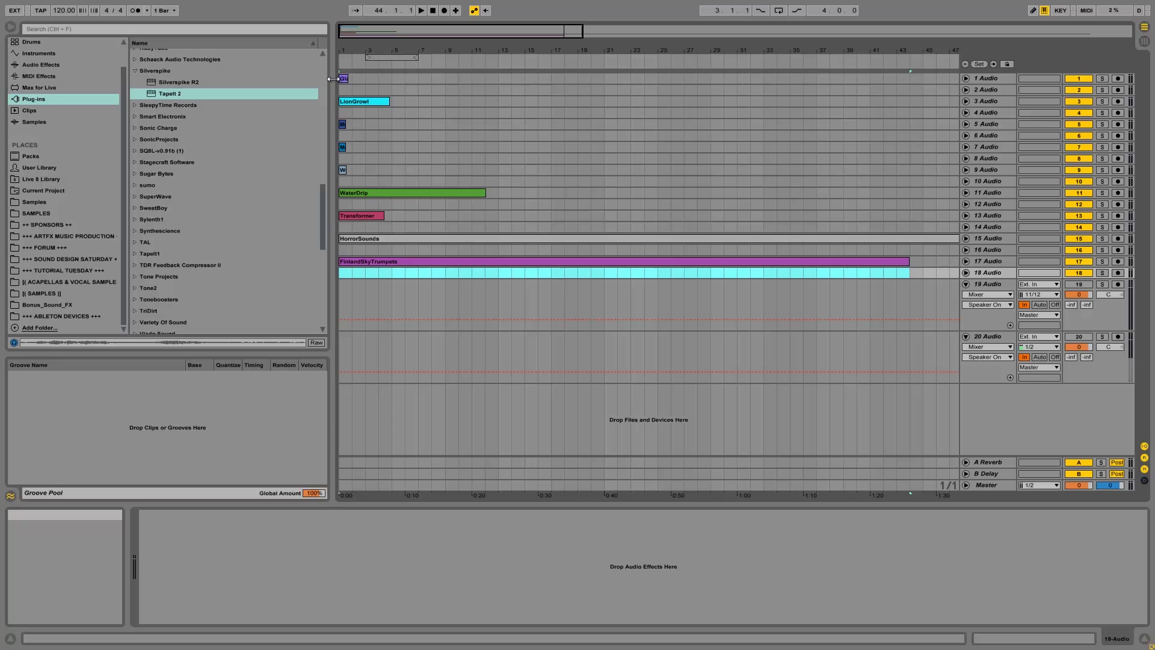
Switch to Paul's Extreme Sound Stretch and open Glass.wav from the Samples to stretch folder inside EXTREME STRETCH
{"action": "key", "text": "alt+Tab"}
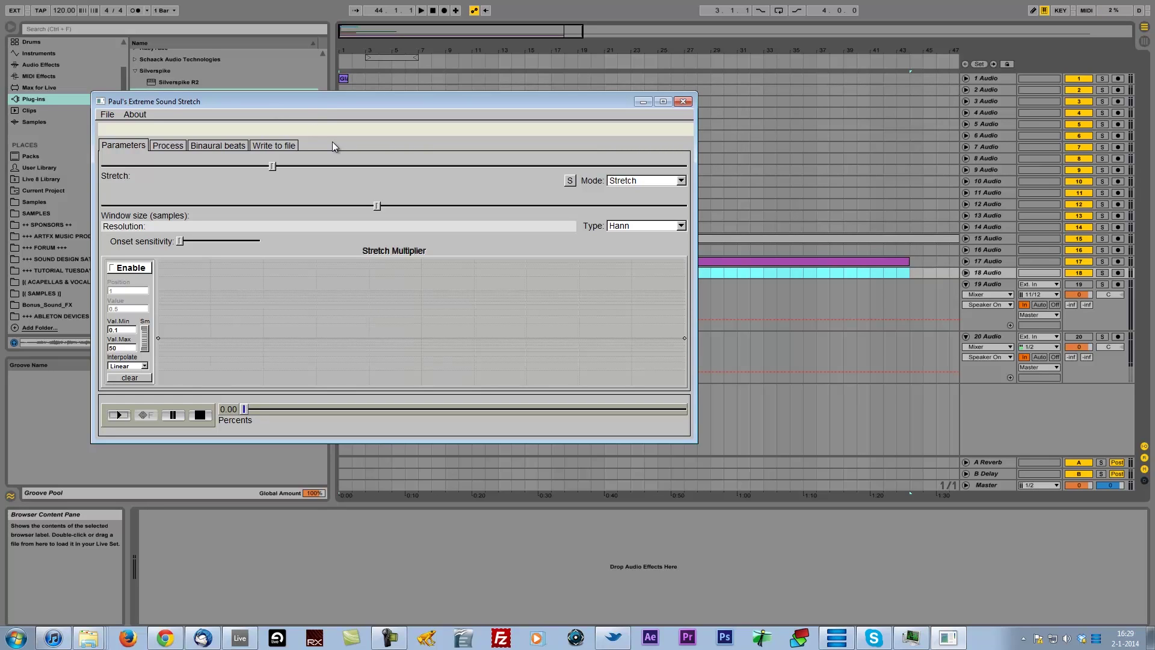
{"action": "left_click_drag", "start_coordinate": [345, 111], "coordinate": [514, 197]}
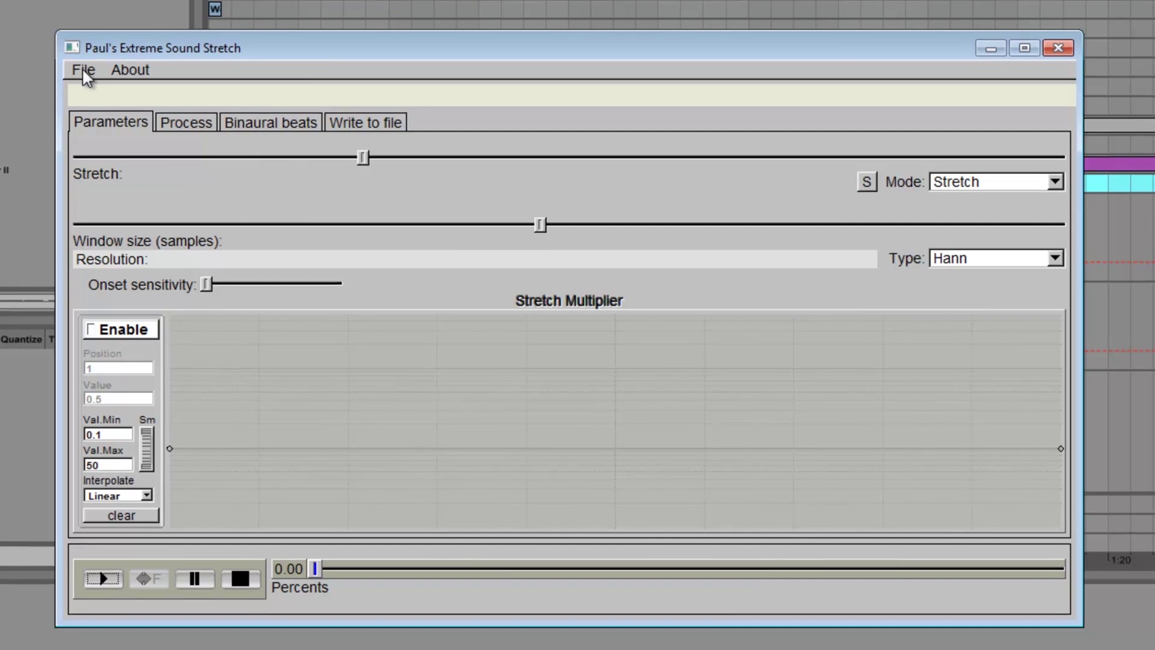
{"action": "left_click", "coordinate": [83, 69]}
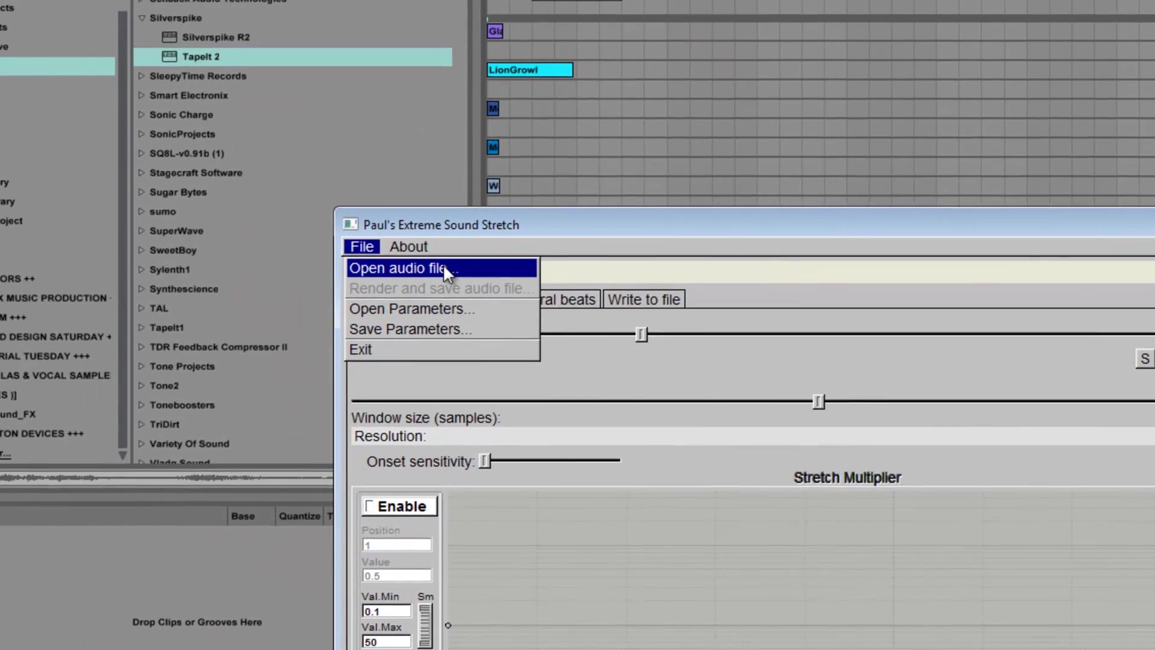
{"action": "left_click", "coordinate": [443, 269]}
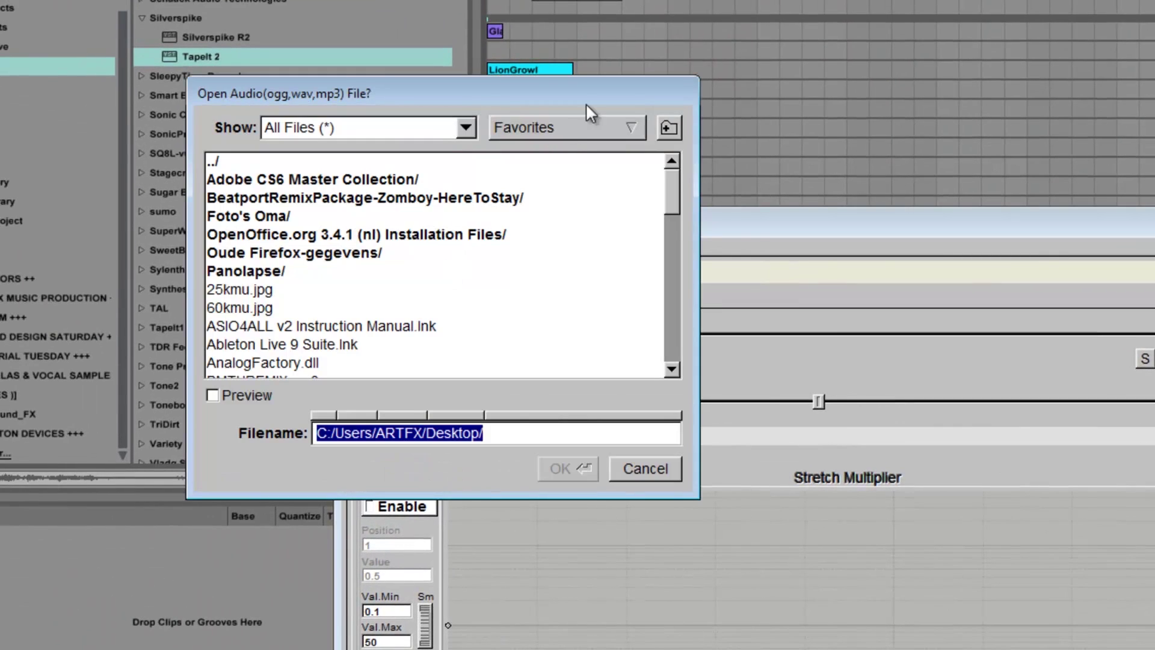
{"action": "left_click", "coordinate": [574, 128]}
{"action": "left_click", "coordinate": [571, 214]}
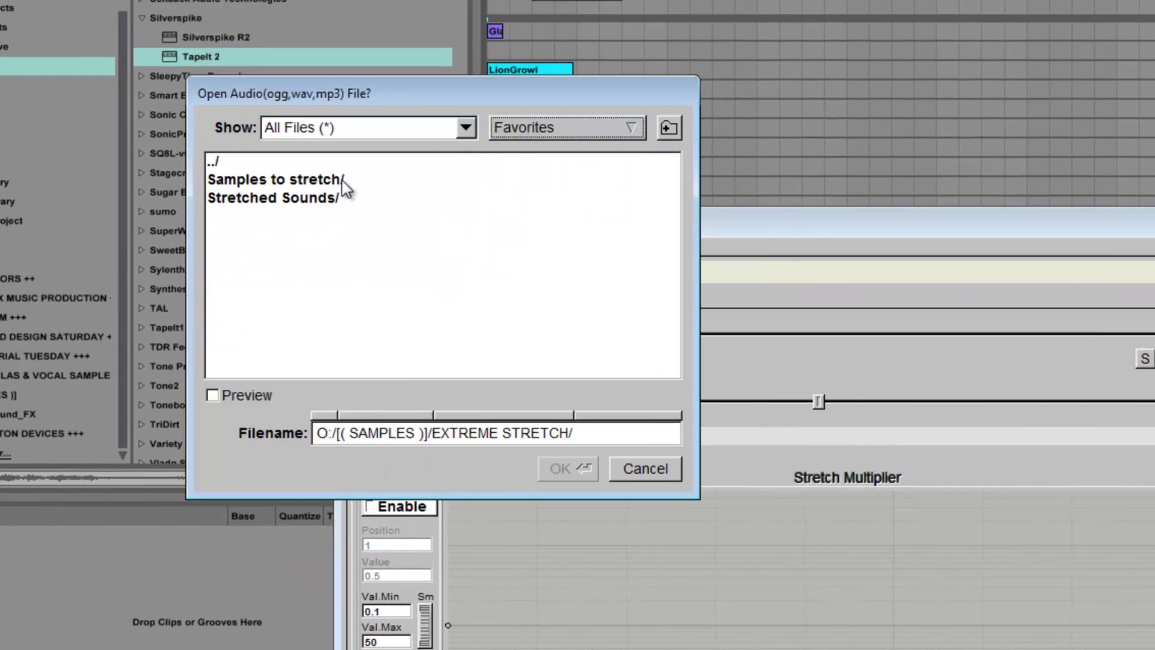
{"action": "double_click", "coordinate": [259, 181]}
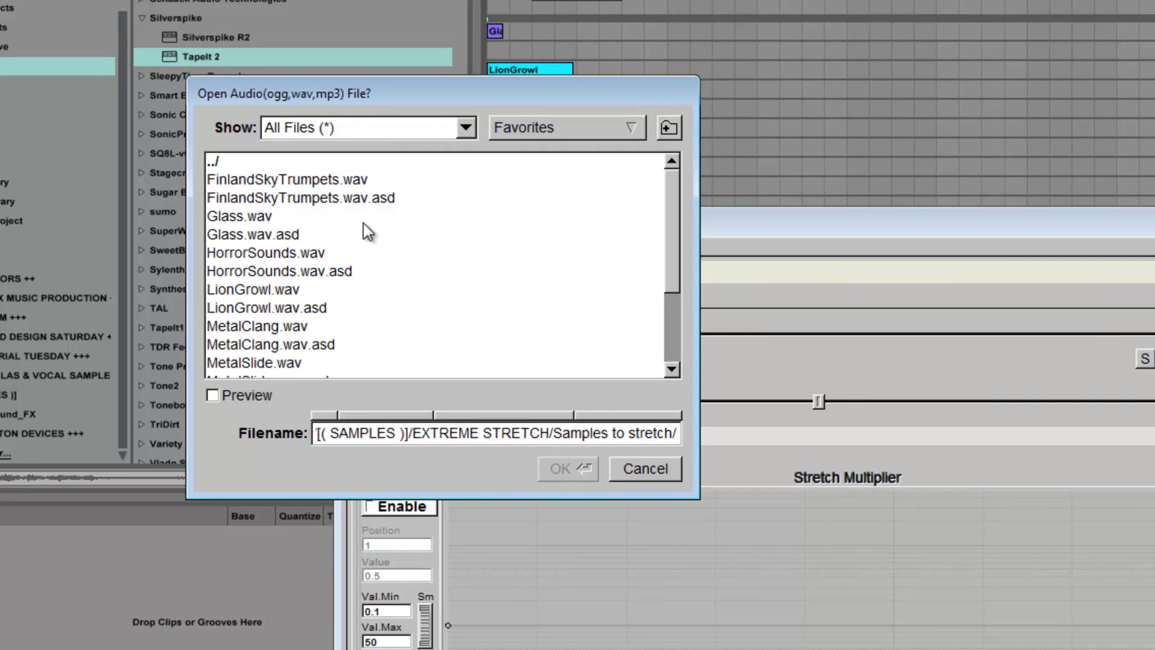
{"action": "left_click", "coordinate": [241, 217]}
{"action": "left_click", "coordinate": [569, 469]}
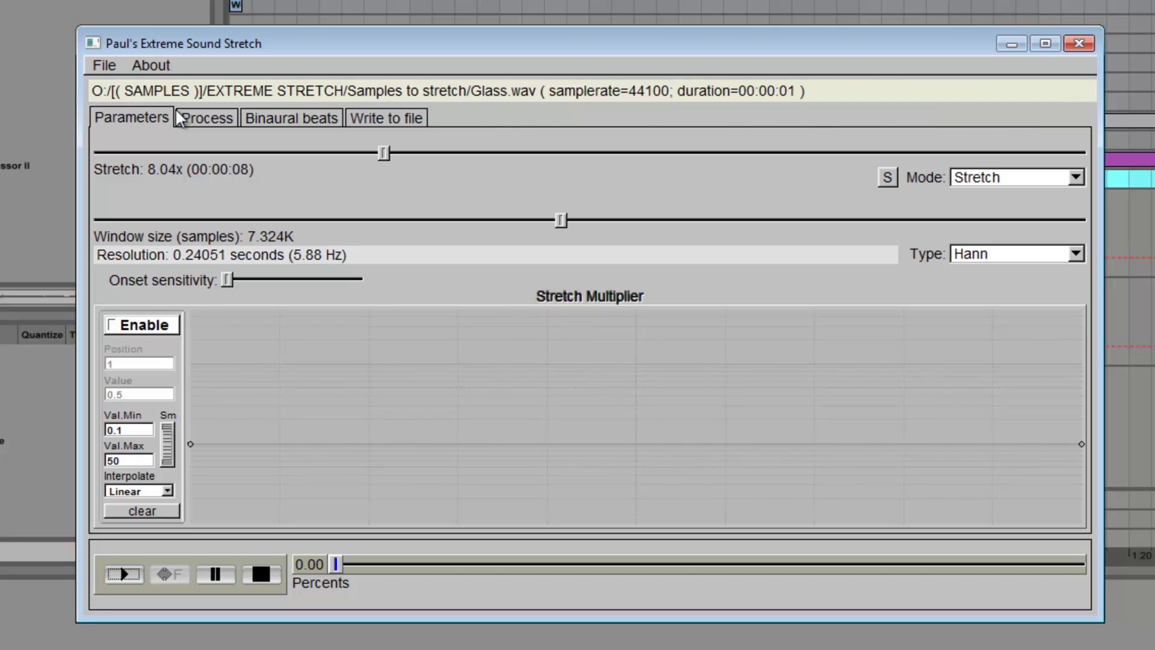
Try the stretch amount for Glass.wav at its 1x minimum and its 10000x maximum
{"action": "left_click_drag", "start_coordinate": [384, 153], "coordinate": [50, 277]}
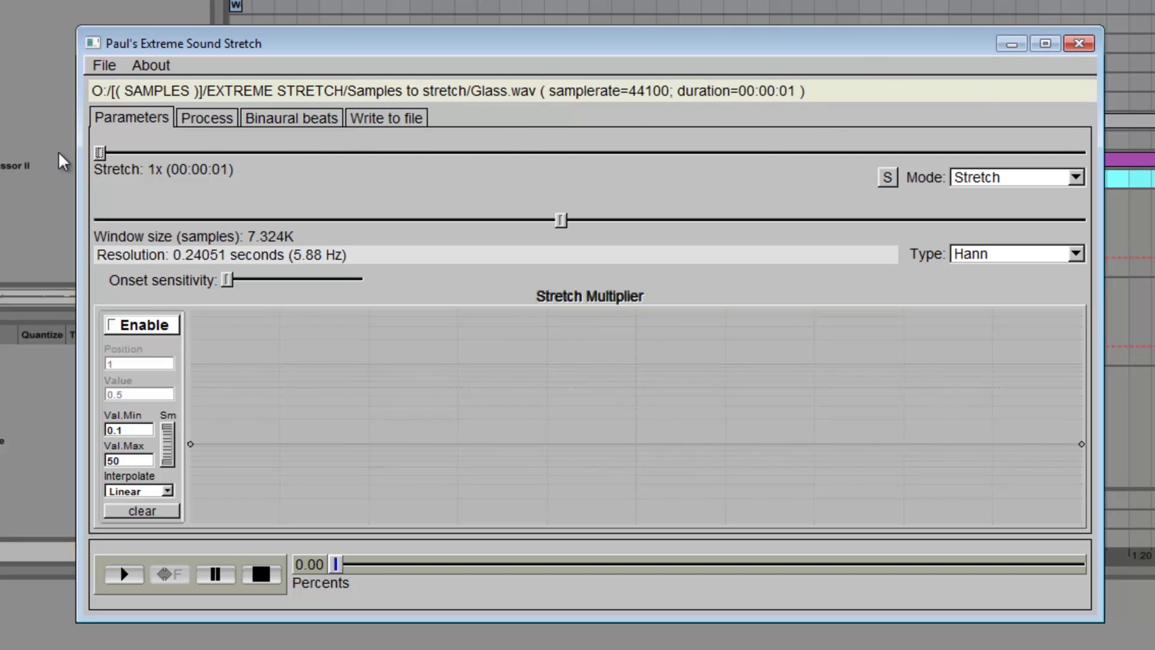
{"action": "left_click_drag", "start_coordinate": [100, 152], "coordinate": [1080, 153]}
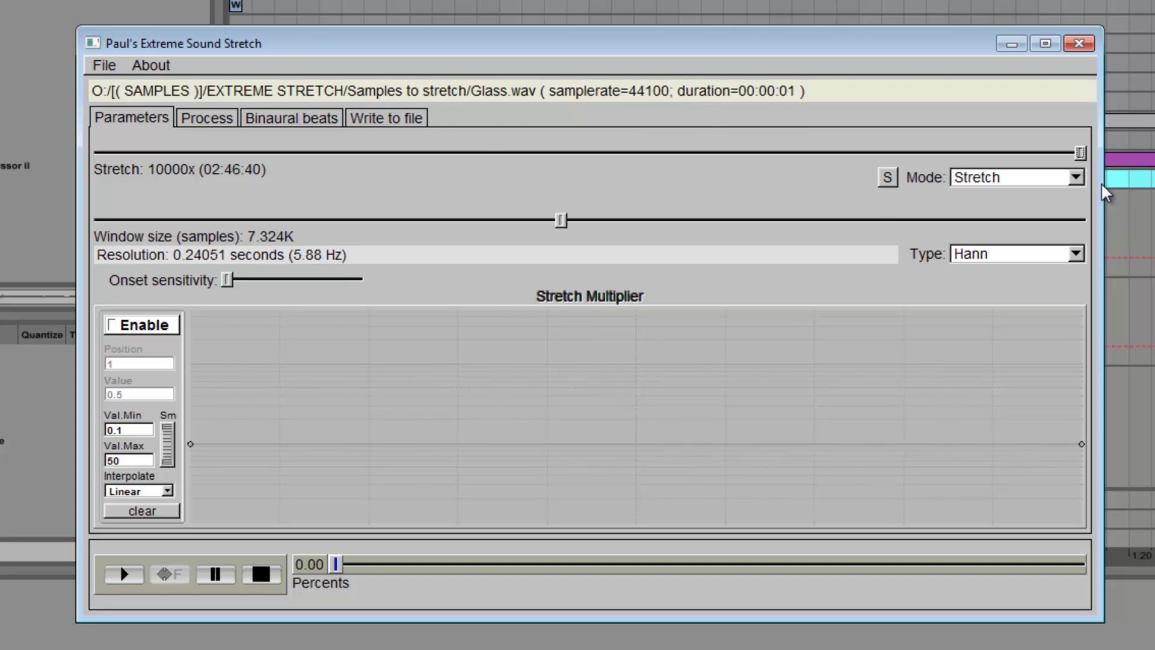
Set the mode to HyperStretch with a stretch of 30.98x and preview the stretched Glass.wav briefly
{"action": "left_click", "coordinate": [1000, 178]}
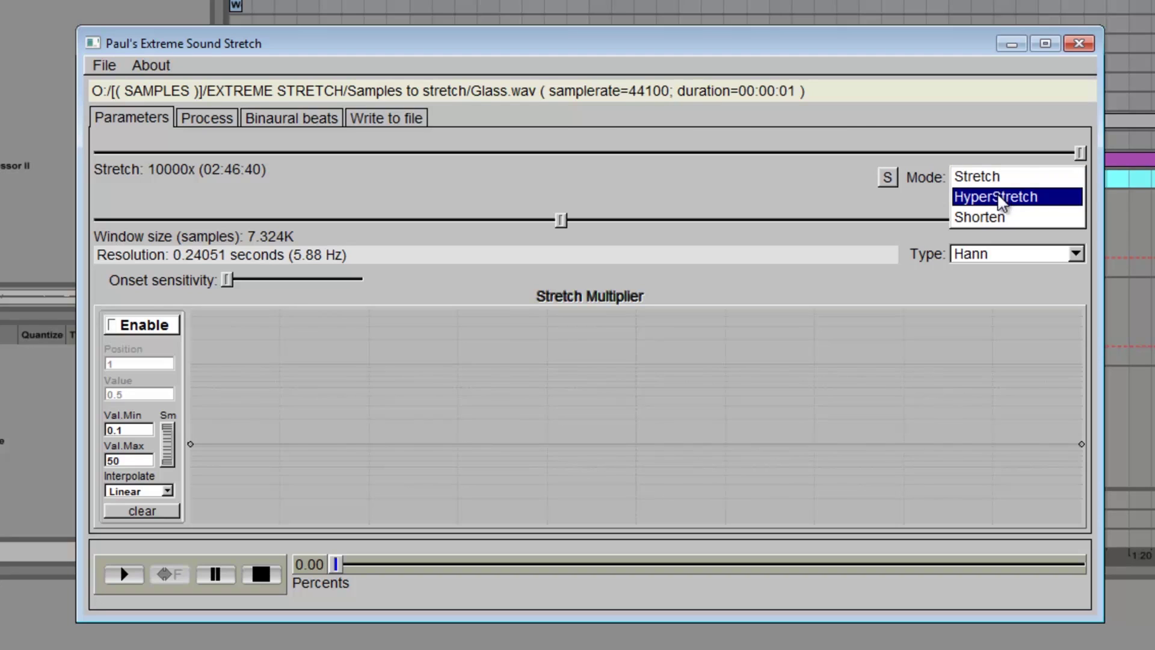
{"action": "left_click", "coordinate": [1000, 195]}
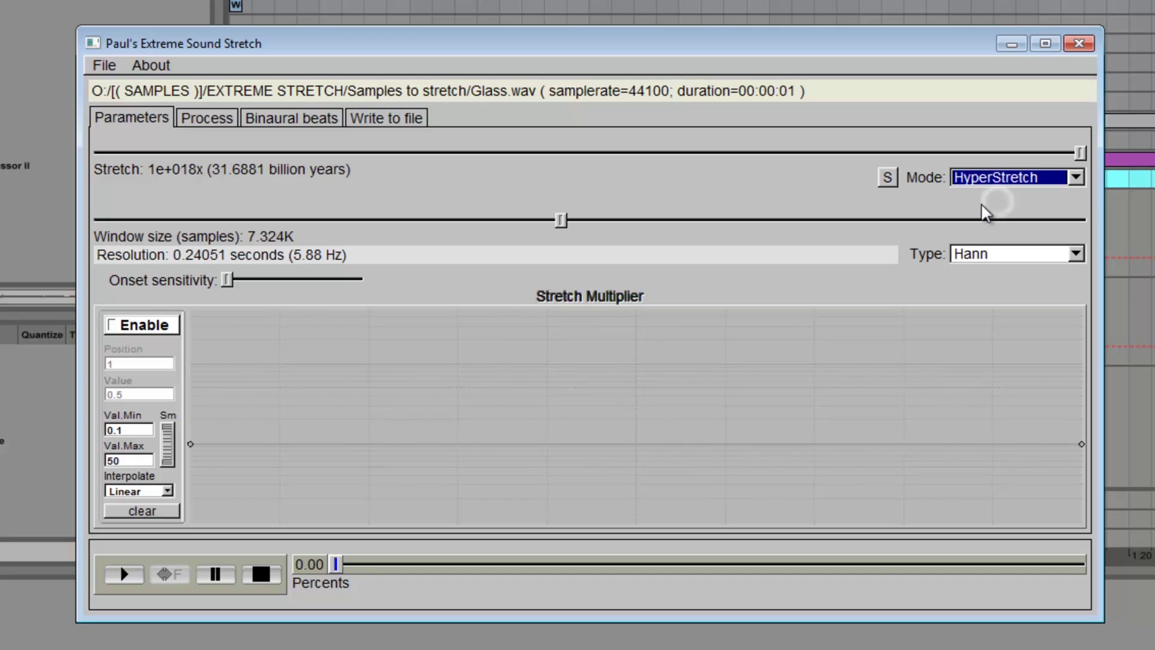
{"action": "left_click", "coordinate": [1081, 151]}
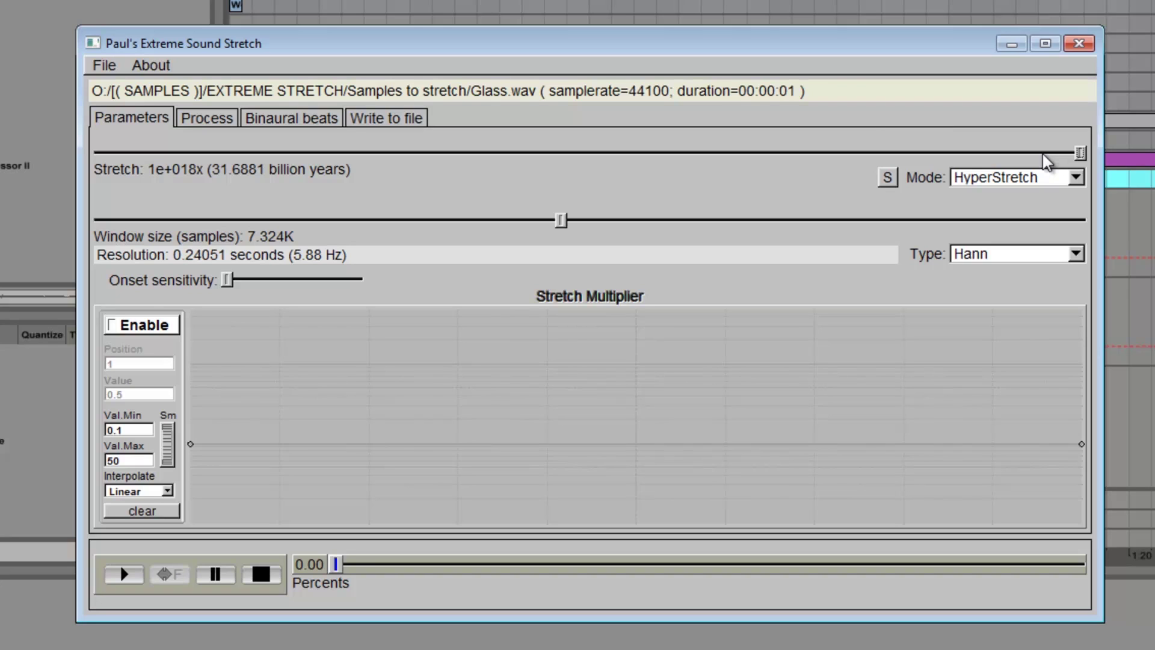
{"action": "left_click_drag", "start_coordinate": [1081, 154], "coordinate": [293, 119]}
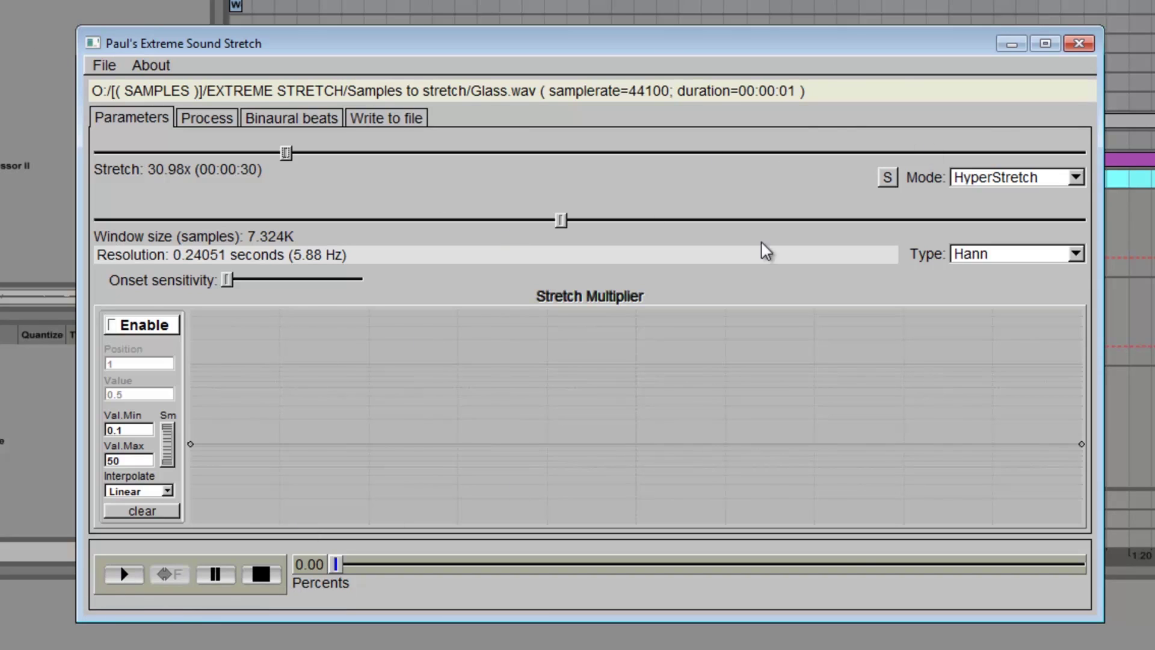
{"action": "left_click", "coordinate": [133, 576]}
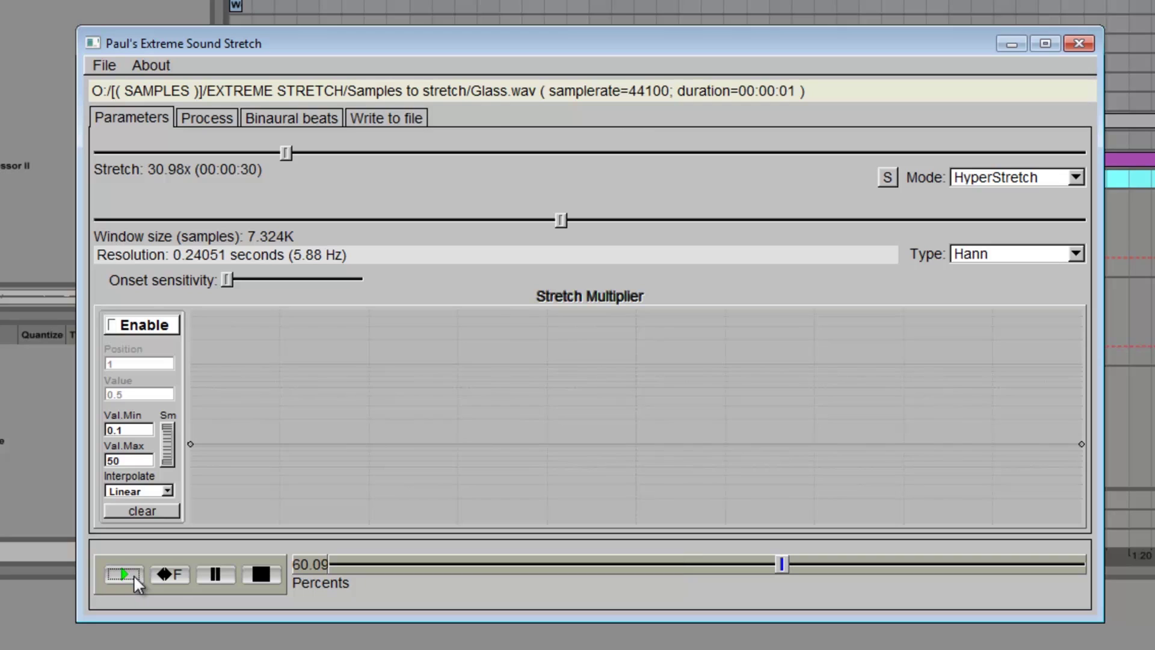
{"action": "left_click", "coordinate": [261, 573]}
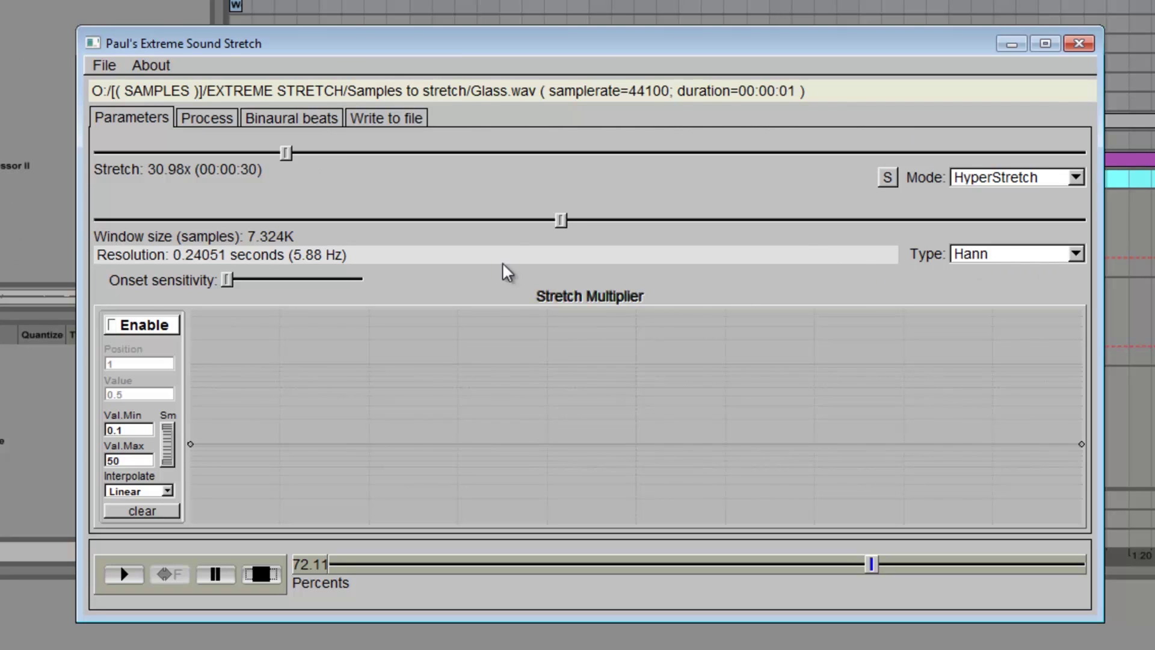
Look through the available window types and keep Hann selected
{"action": "left_click", "coordinate": [973, 255]}
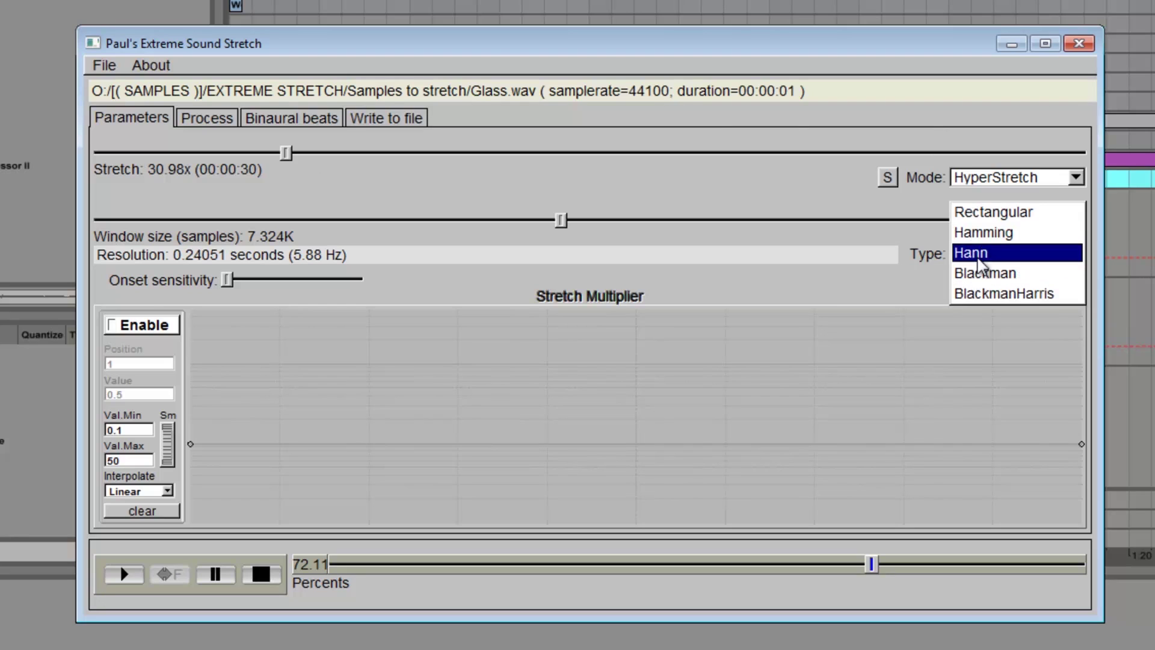
{"action": "left_click", "coordinate": [981, 253]}
{"action": "left_click", "coordinate": [982, 245]}
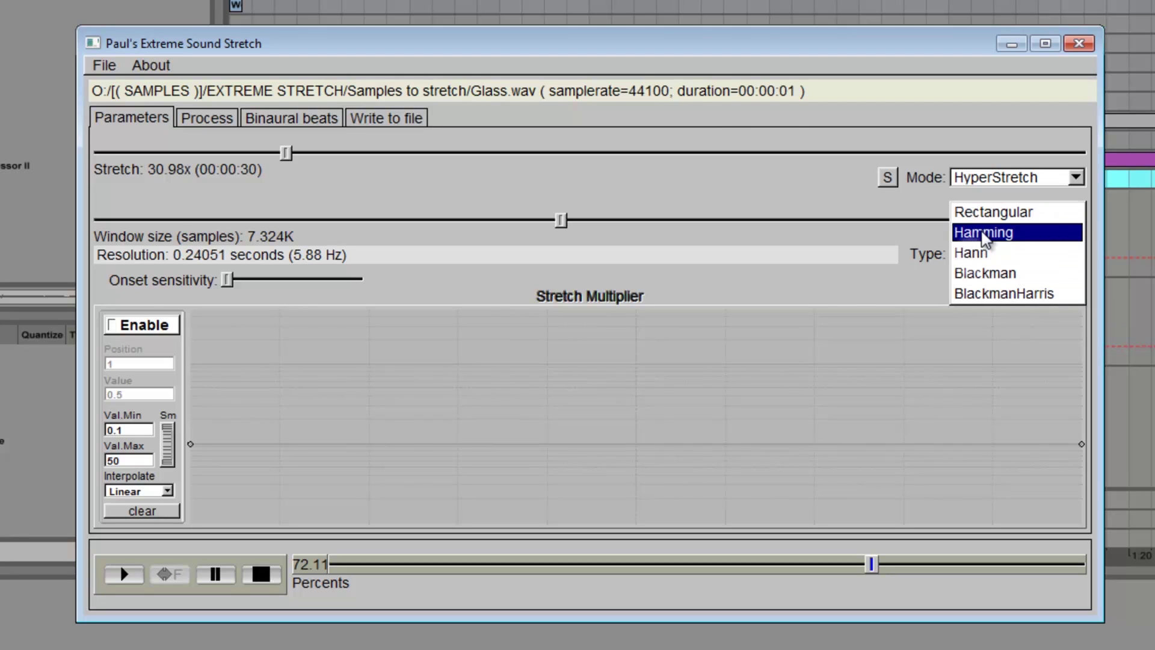
{"action": "left_click", "coordinate": [993, 255]}
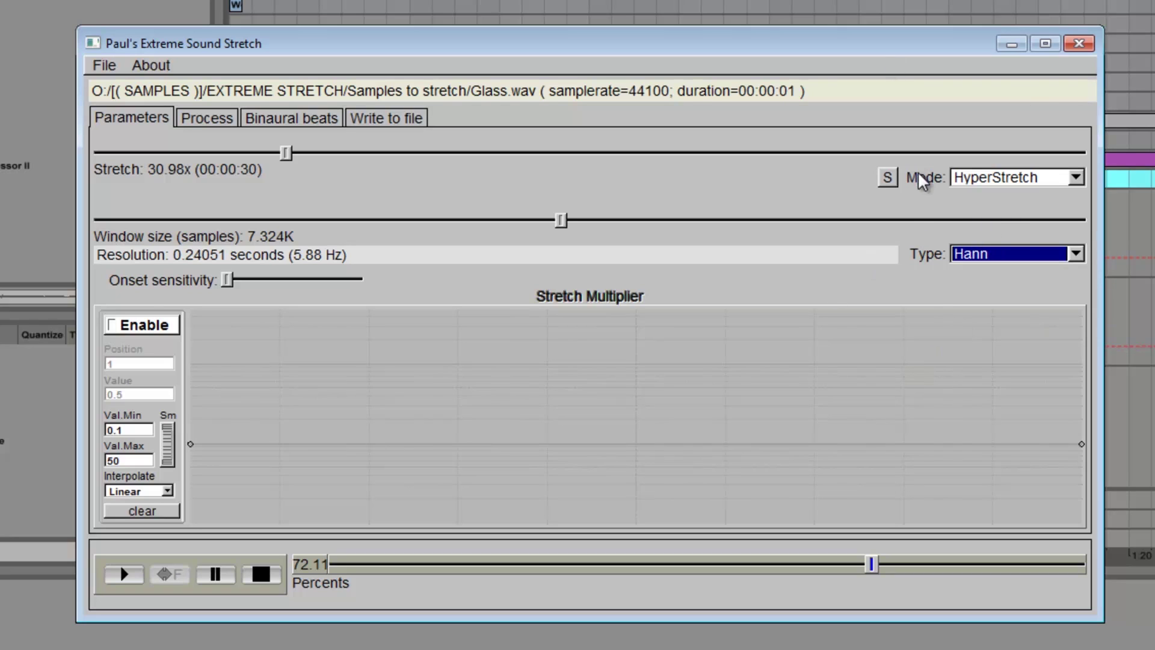
{"action": "left_click", "coordinate": [1057, 253]}
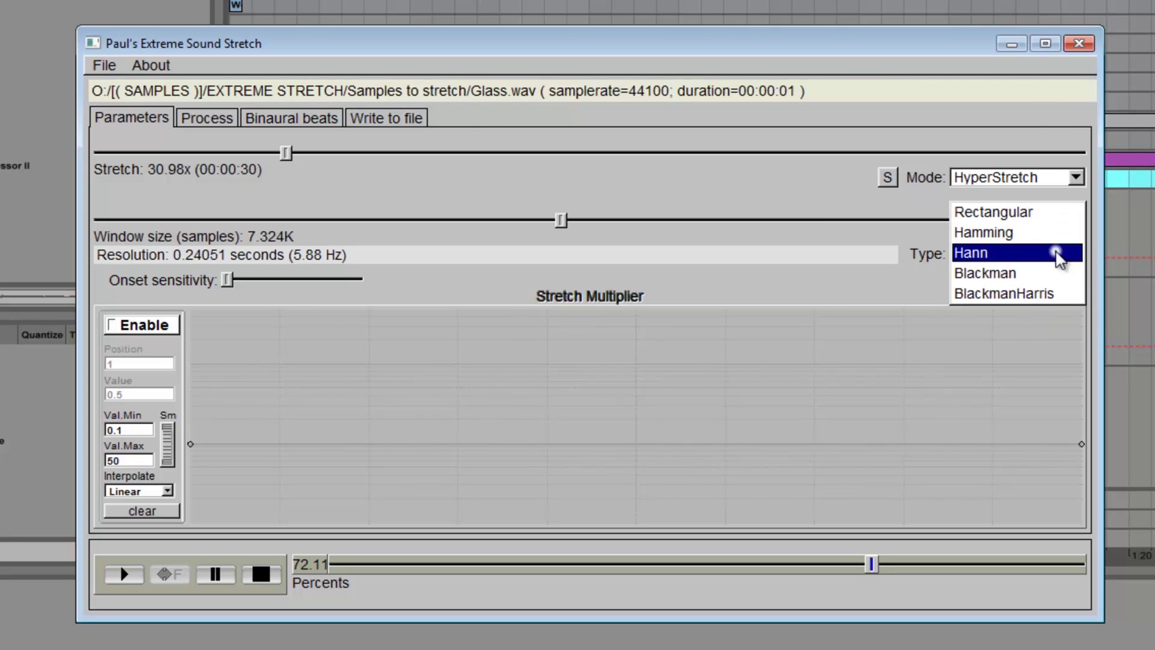
{"action": "left_click", "coordinate": [974, 252]}
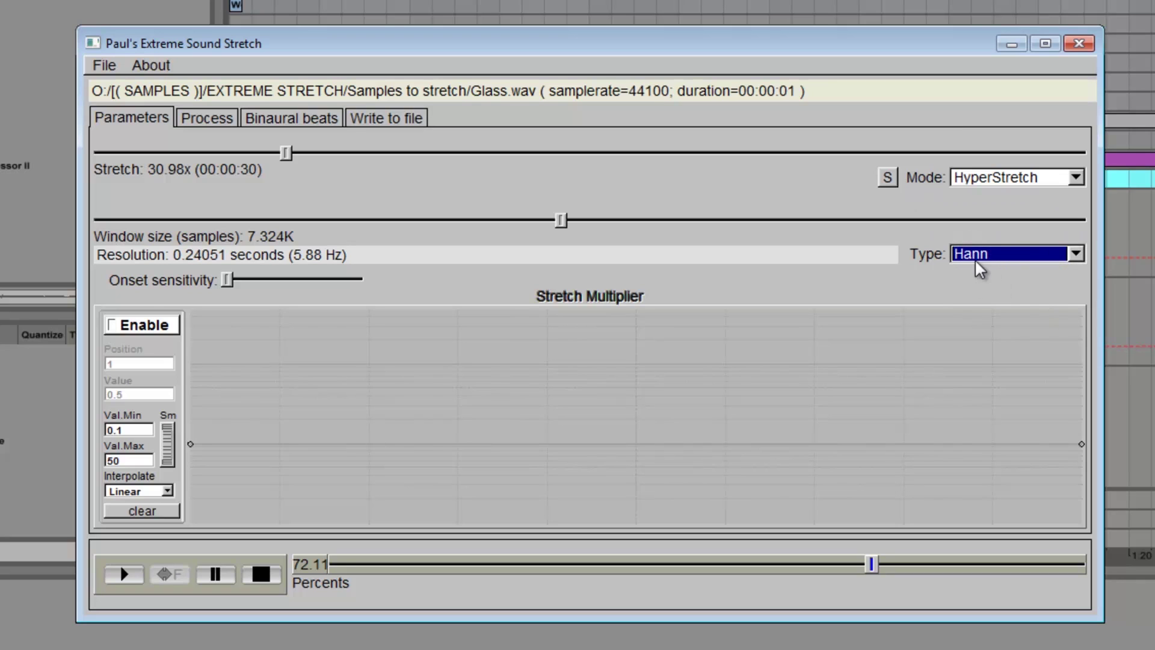
Enable Pitch Shift at -1200 cents and play the stretched sound
{"action": "left_click", "coordinate": [194, 117]}
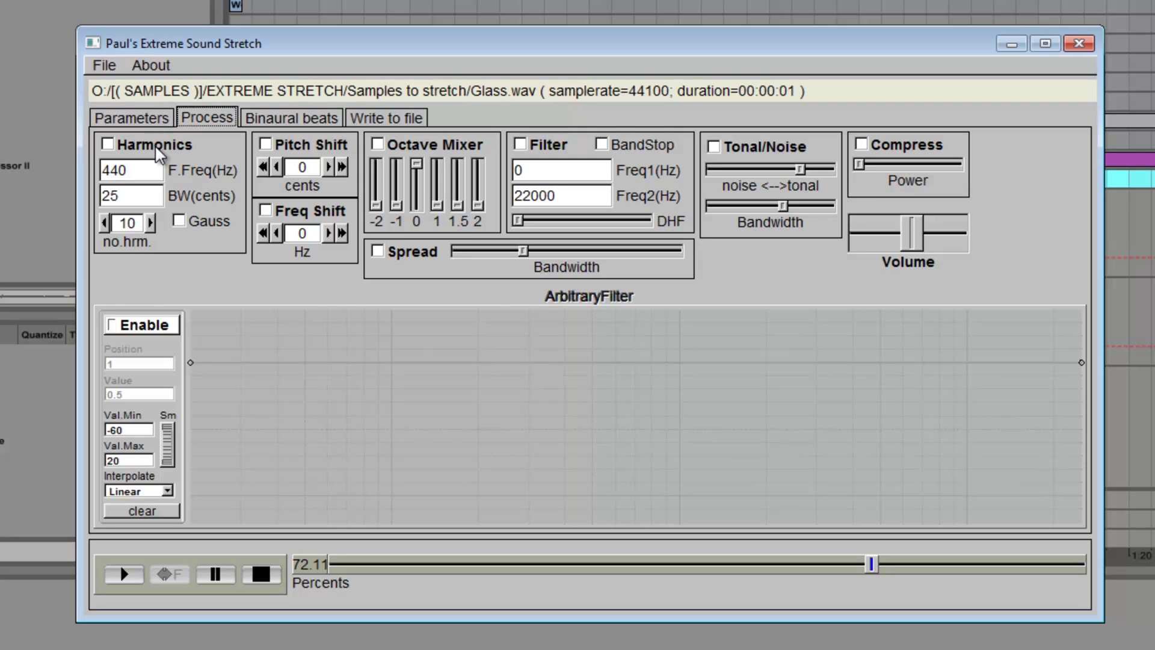
{"action": "left_click", "coordinate": [299, 151]}
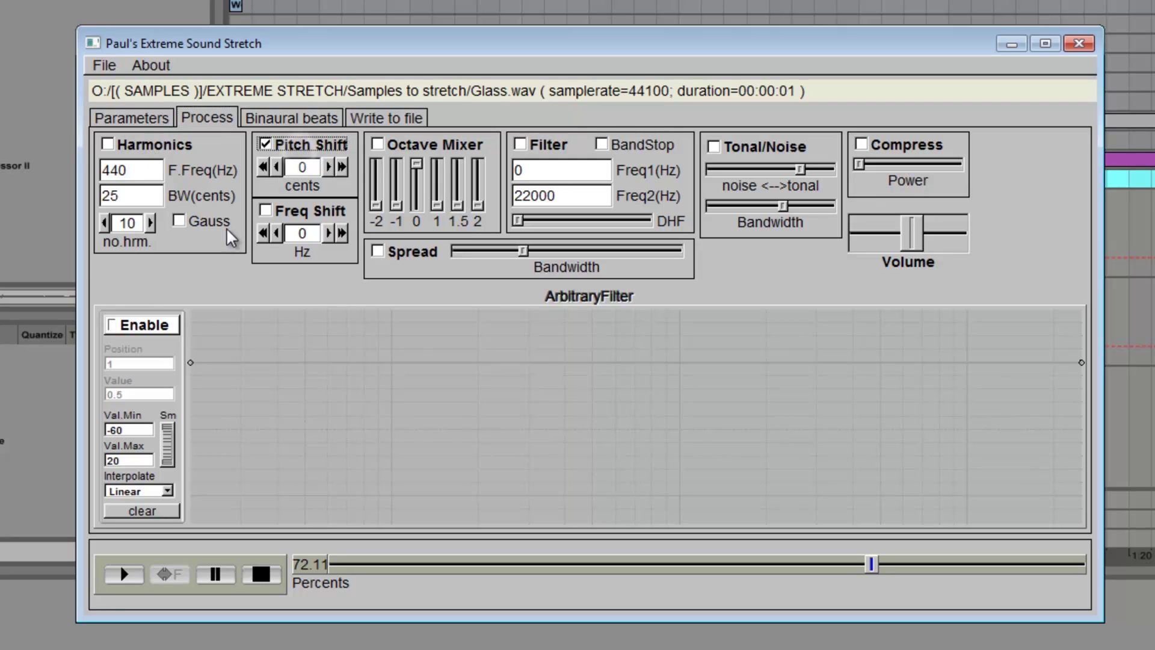
{"action": "left_click", "coordinate": [276, 167]}
{"action": "left_click", "coordinate": [341, 166]}
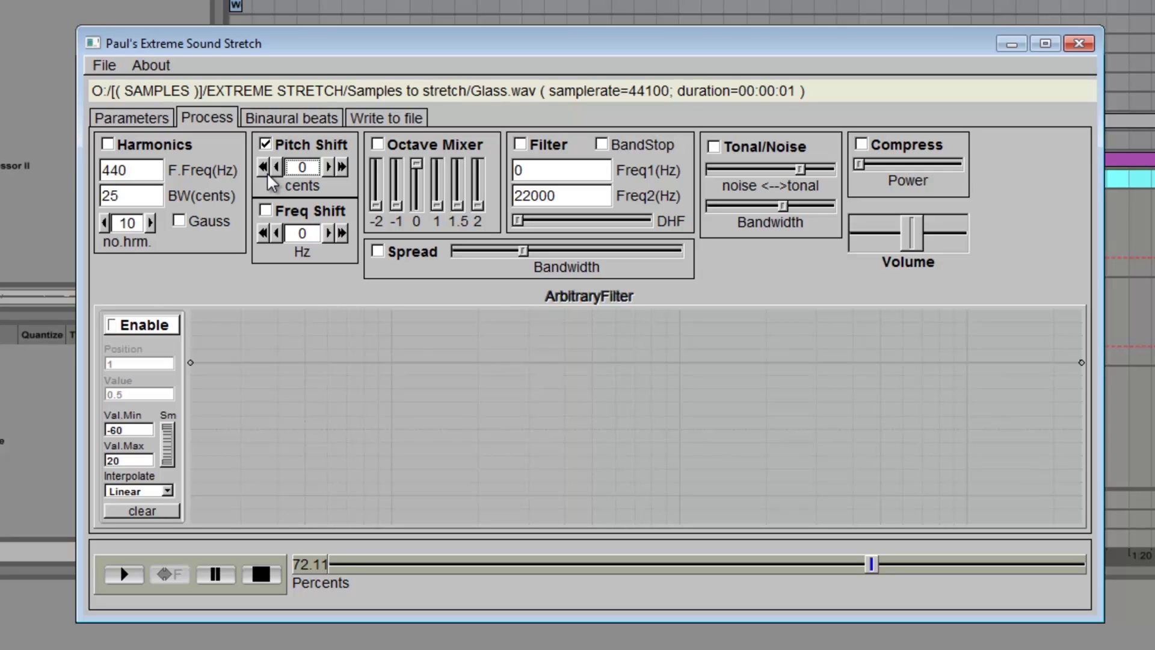
{"action": "left_click_drag", "start_coordinate": [267, 173], "coordinate": [268, 175]}
{"action": "left_click", "coordinate": [124, 575]}
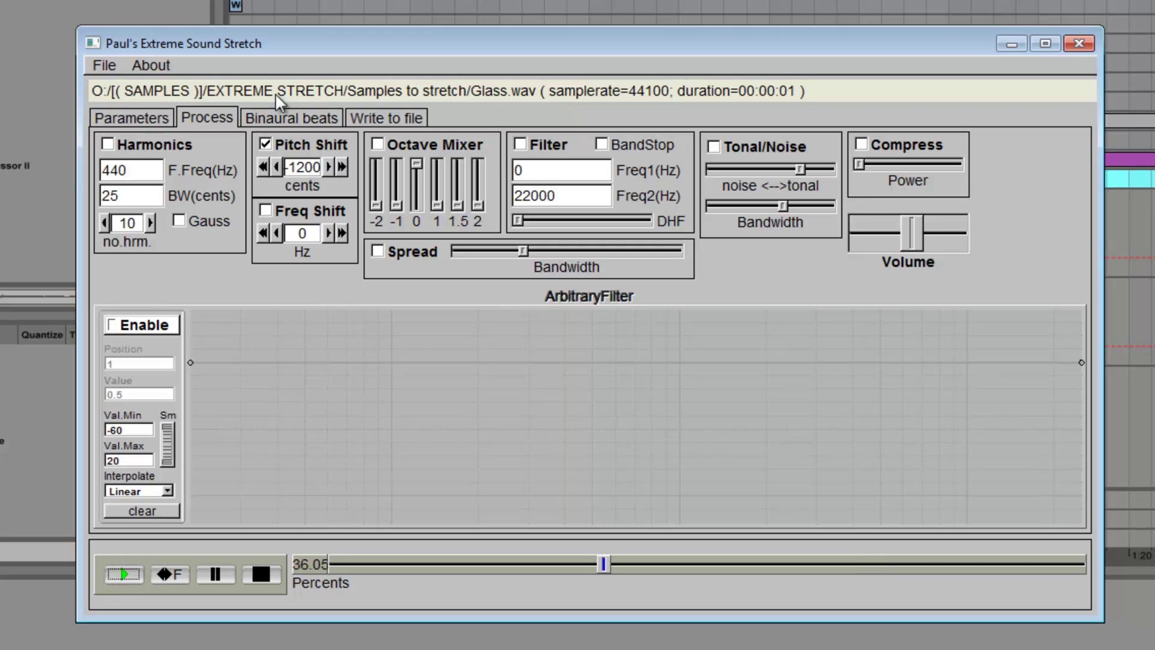
Compare the playing sound with Pitch Shift off and on, leave it on, and stop playback
{"action": "left_click", "coordinate": [263, 146]}
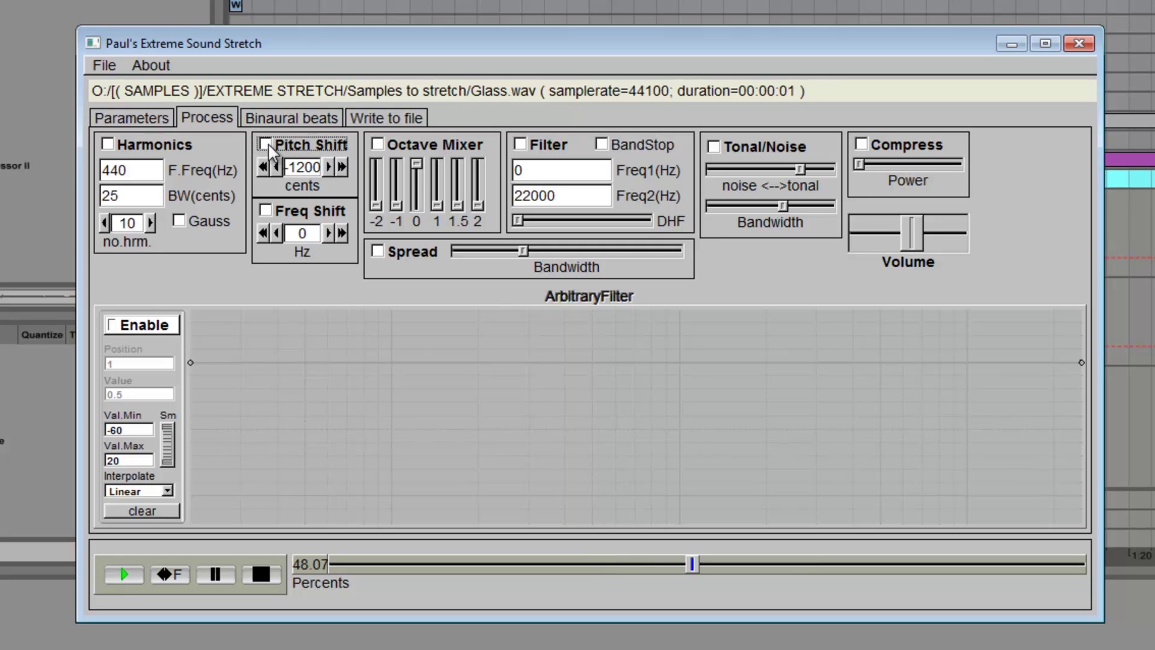
{"action": "left_click", "coordinate": [269, 146]}
{"action": "left_click", "coordinate": [269, 145]}
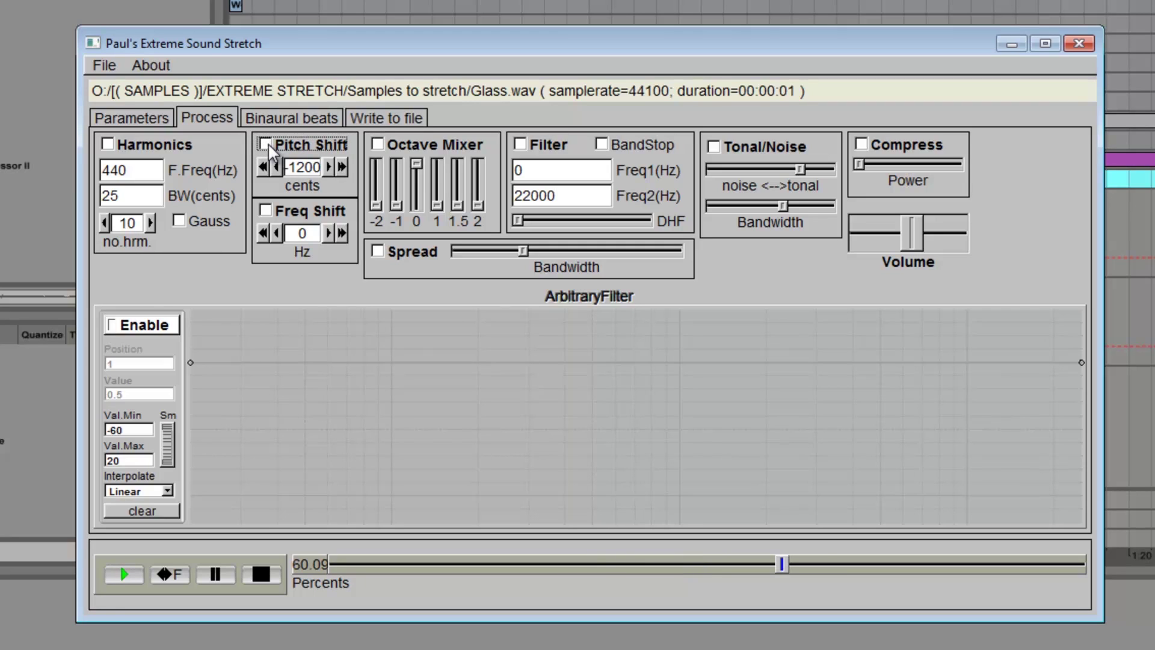
{"action": "left_click", "coordinate": [269, 145]}
{"action": "left_click", "coordinate": [260, 573]}
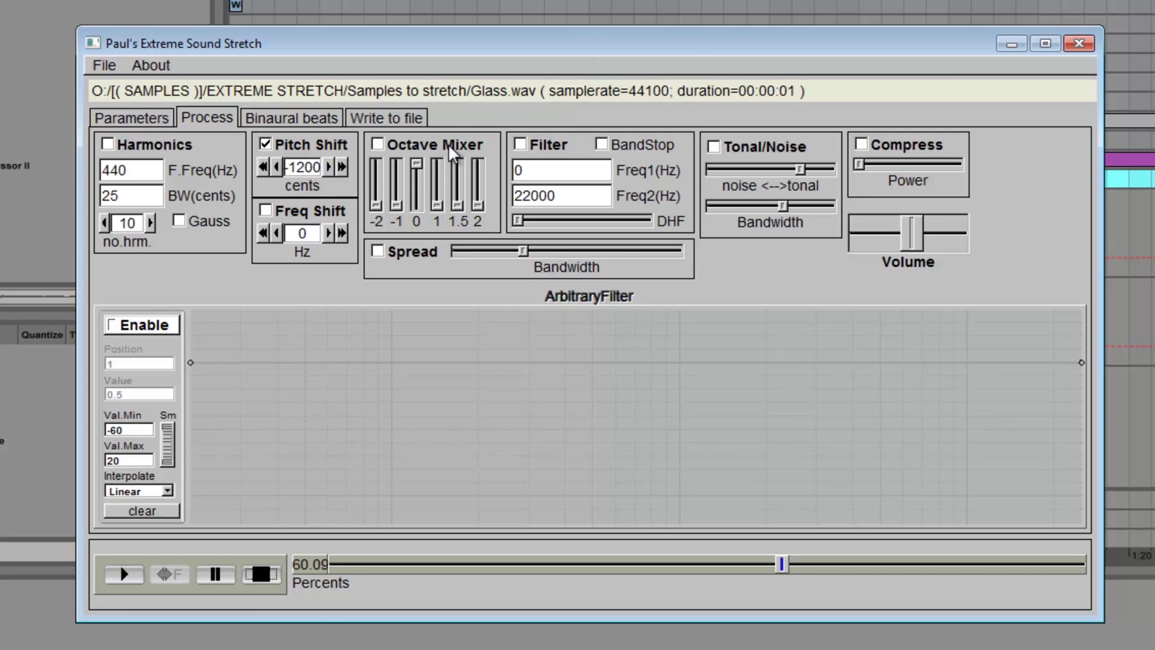
Try enabling the Octave Mixer, go over its octave sliders, and turn it off again
{"action": "left_click", "coordinate": [397, 145]}
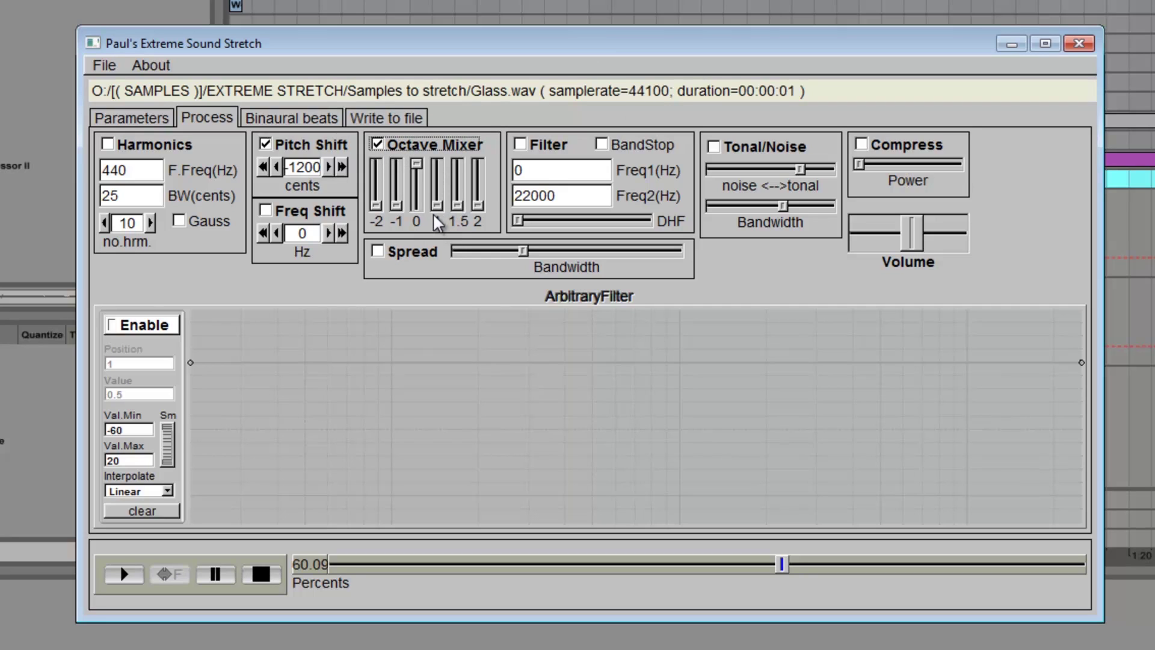
{"action": "left_click_drag", "start_coordinate": [442, 207], "coordinate": [399, 231]}
{"action": "left_click", "coordinate": [395, 205]}
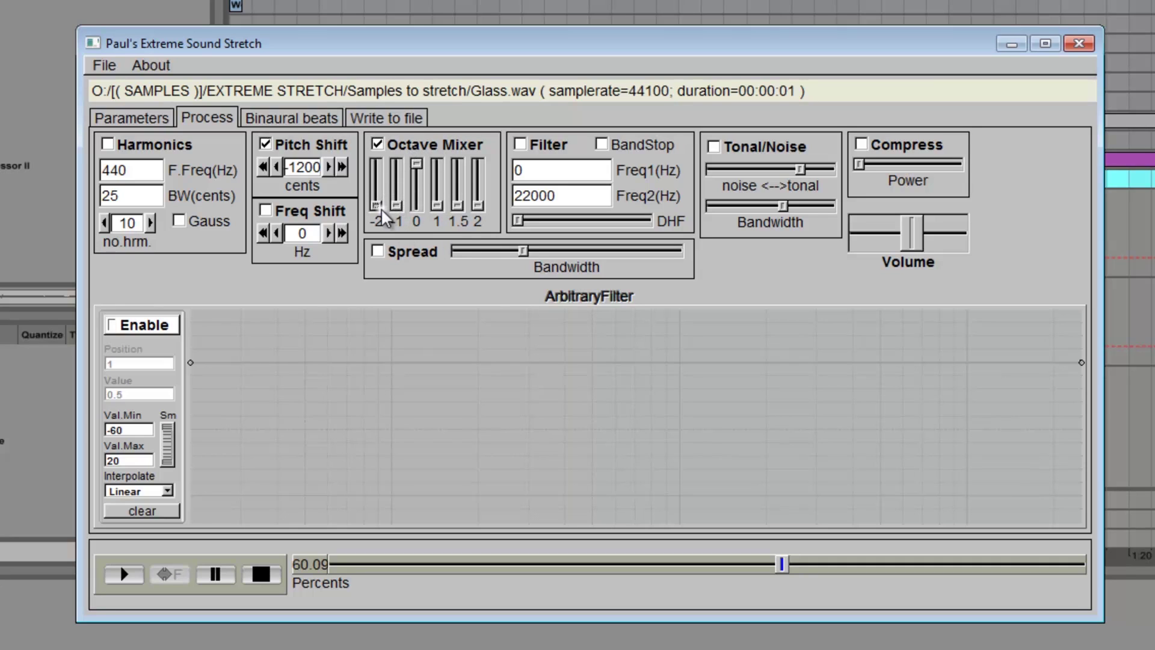
{"action": "left_click", "coordinate": [404, 146]}
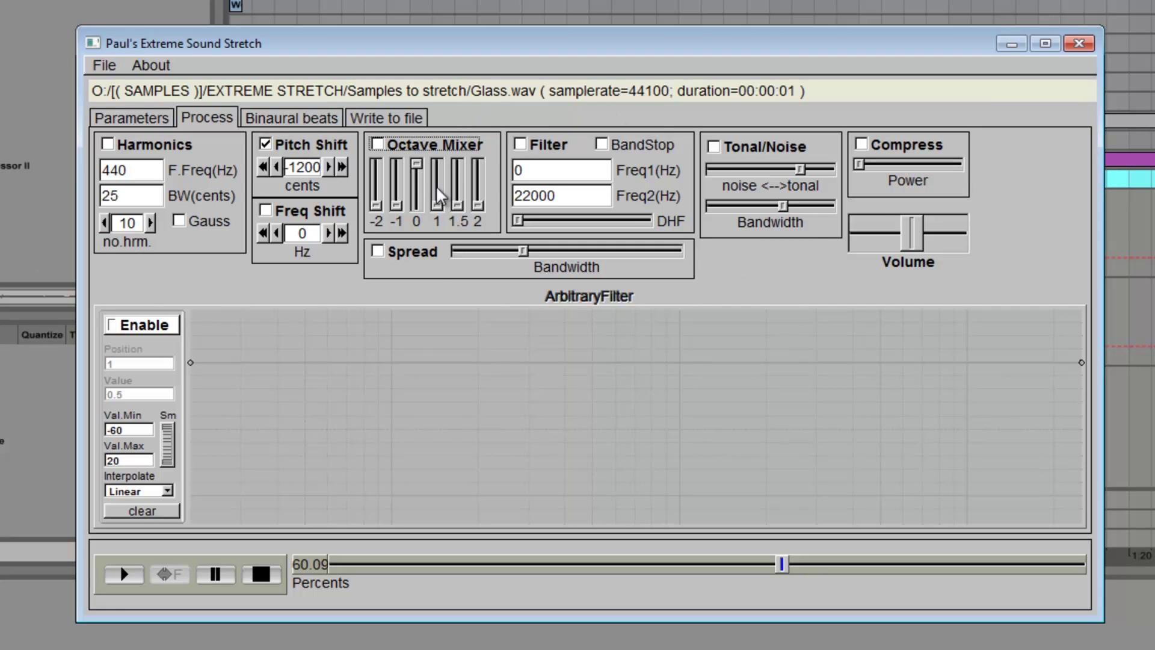
Check the Spread effect without leaving it on and view the Binaural beats settings
{"action": "left_click", "coordinate": [414, 250]}
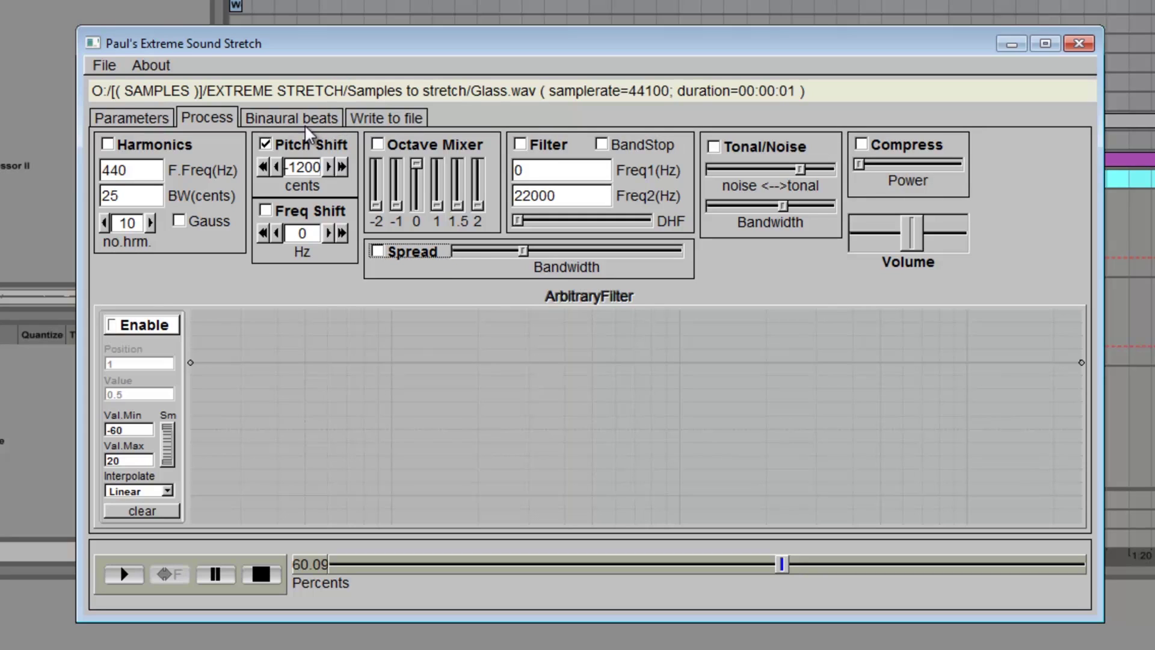
{"action": "left_click", "coordinate": [275, 119]}
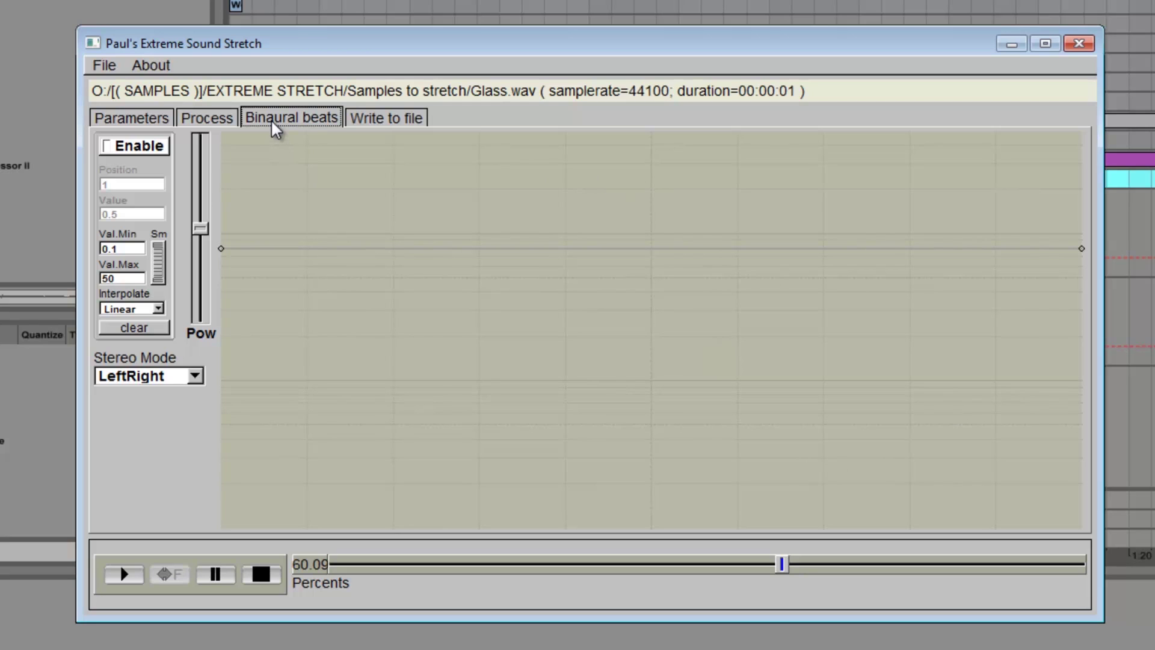
Try a zigzag Stretch Multiplier envelope with four added points, peaking at about 8 and 3.7, and disable the multiplier again
{"action": "left_click", "coordinate": [114, 118]}
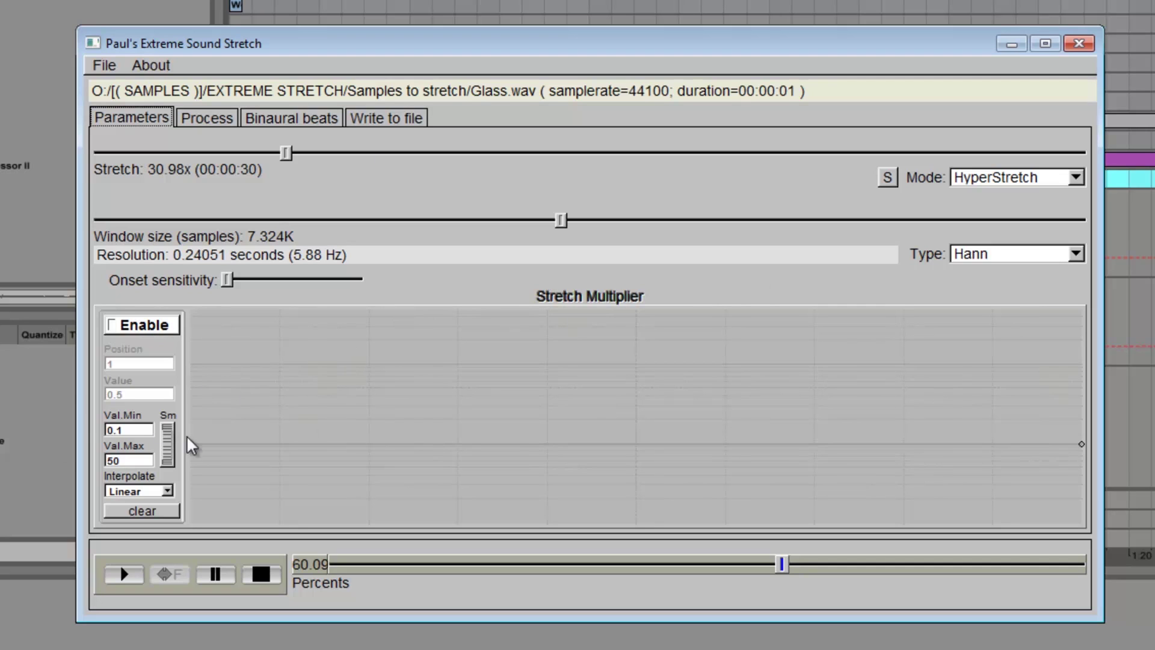
{"action": "left_click", "coordinate": [127, 328]}
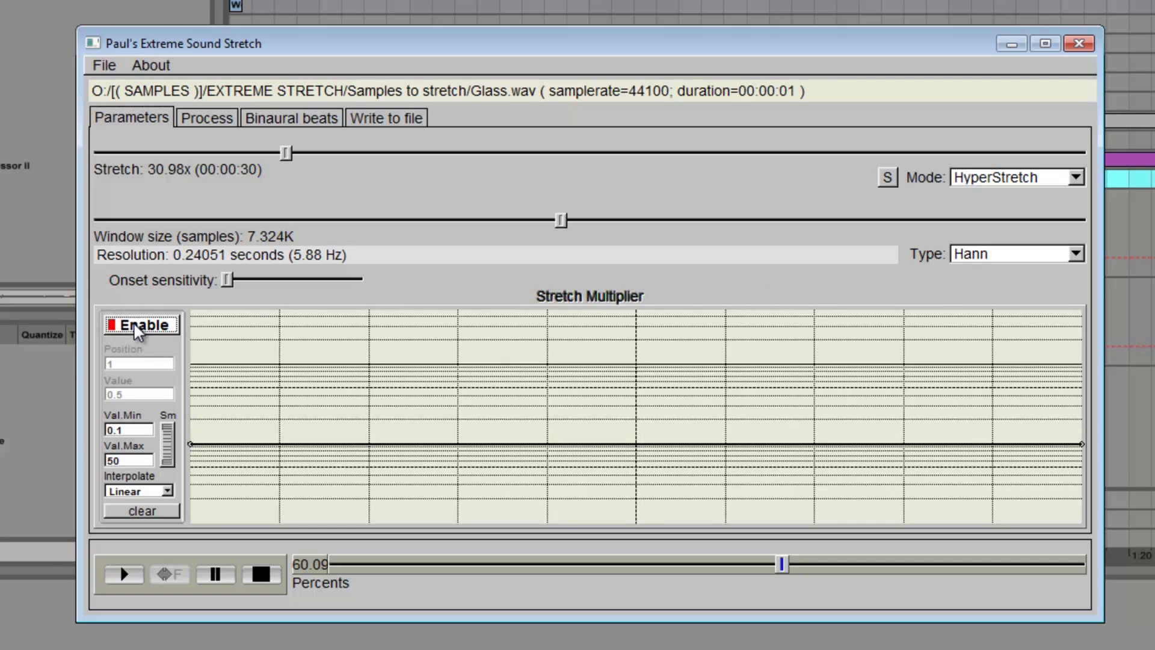
{"action": "left_click_drag", "start_coordinate": [342, 380], "coordinate": [337, 371]}
{"action": "left_click_drag", "start_coordinate": [433, 391], "coordinate": [467, 501]}
{"action": "left_click_drag", "start_coordinate": [648, 485], "coordinate": [689, 399]}
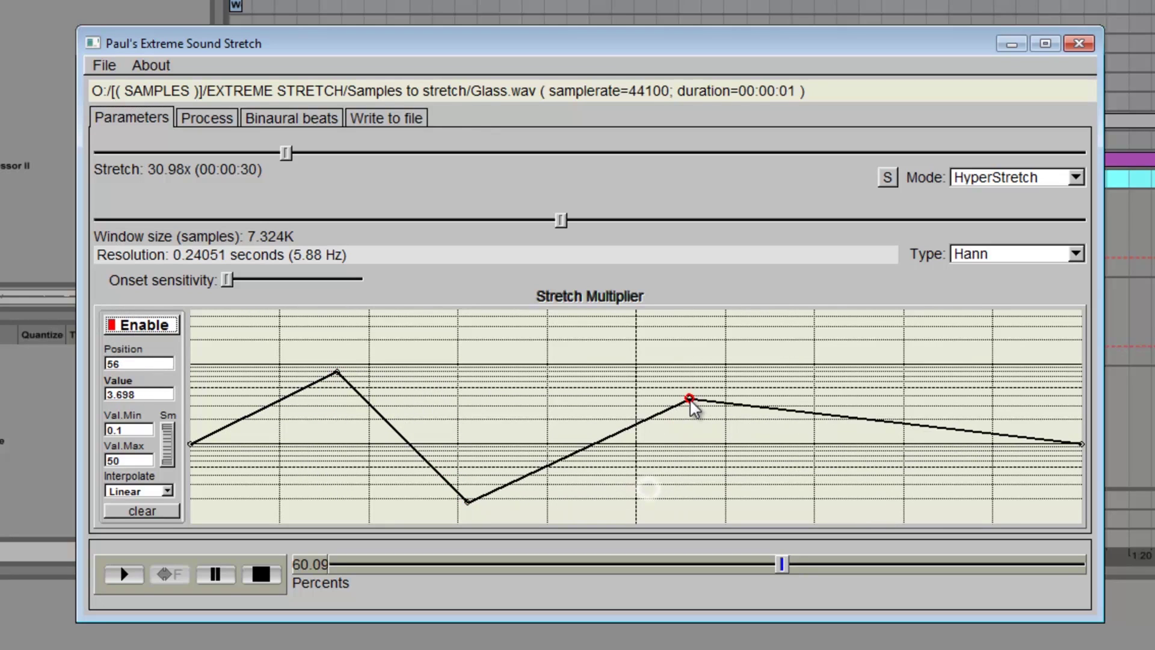
{"action": "left_click_drag", "start_coordinate": [909, 425], "coordinate": [898, 489]}
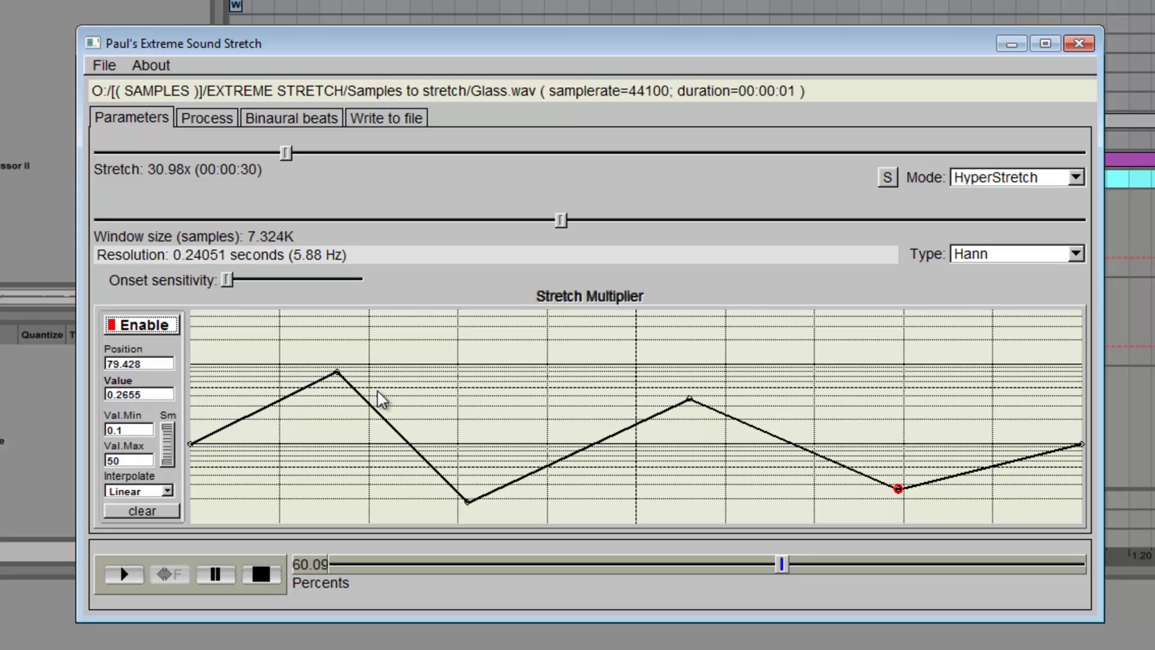
{"action": "mouse_move", "coordinate": [339, 376]}
{"action": "left_mouse_down"}
{"action": "mouse_move", "coordinate": [339, 363]}
{"action": "mouse_move", "coordinate": [337, 376]}
{"action": "left_mouse_up"}
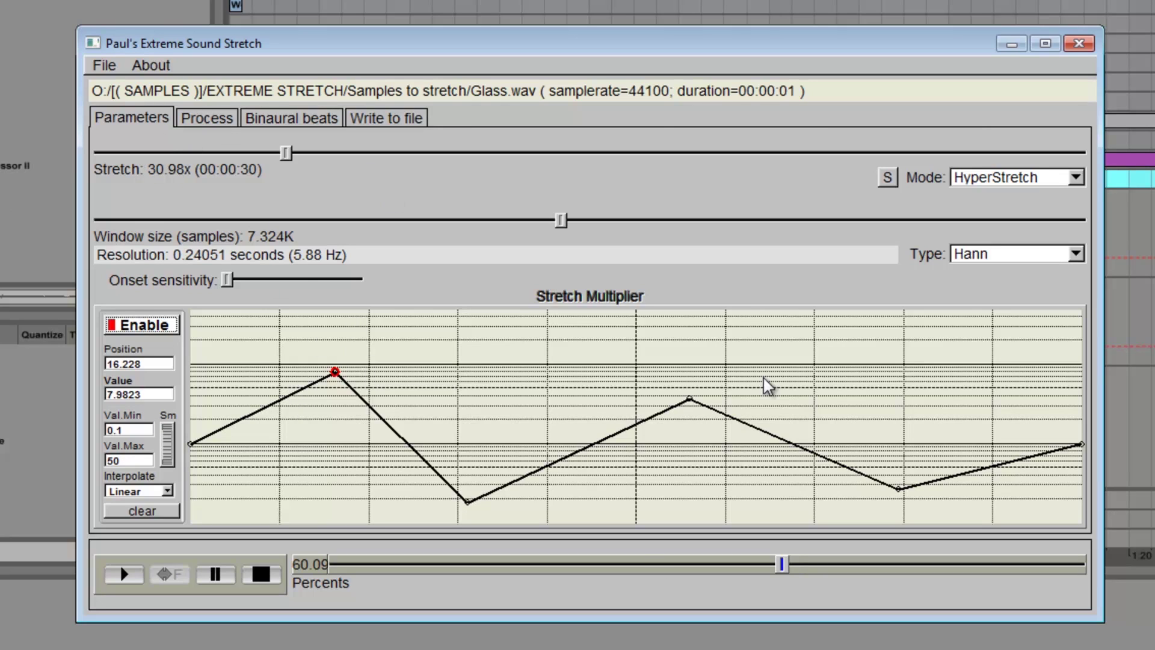
{"action": "left_click", "coordinate": [125, 324]}
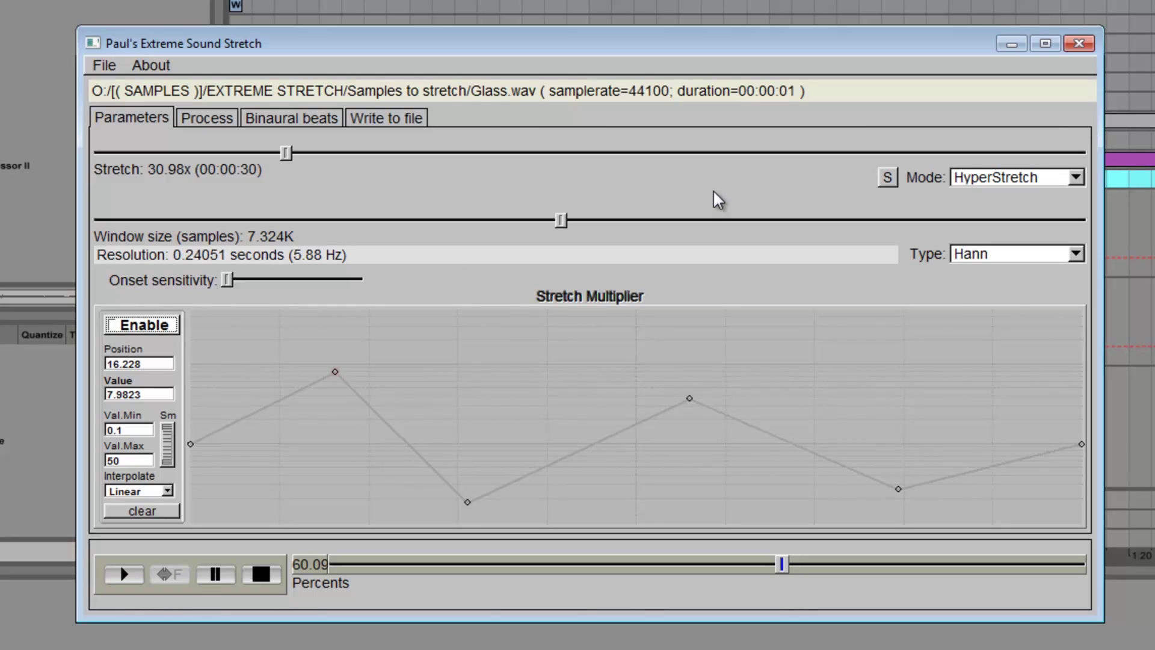
Play the stretched Glass.wav and turn off Pitch Shift during playback
{"action": "mouse_move", "coordinate": [538, 48]}
{"action": "left_mouse_down"}
{"action": "mouse_move", "coordinate": [575, 20]}
{"action": "mouse_move", "coordinate": [526, 42]}
{"action": "left_mouse_up"}
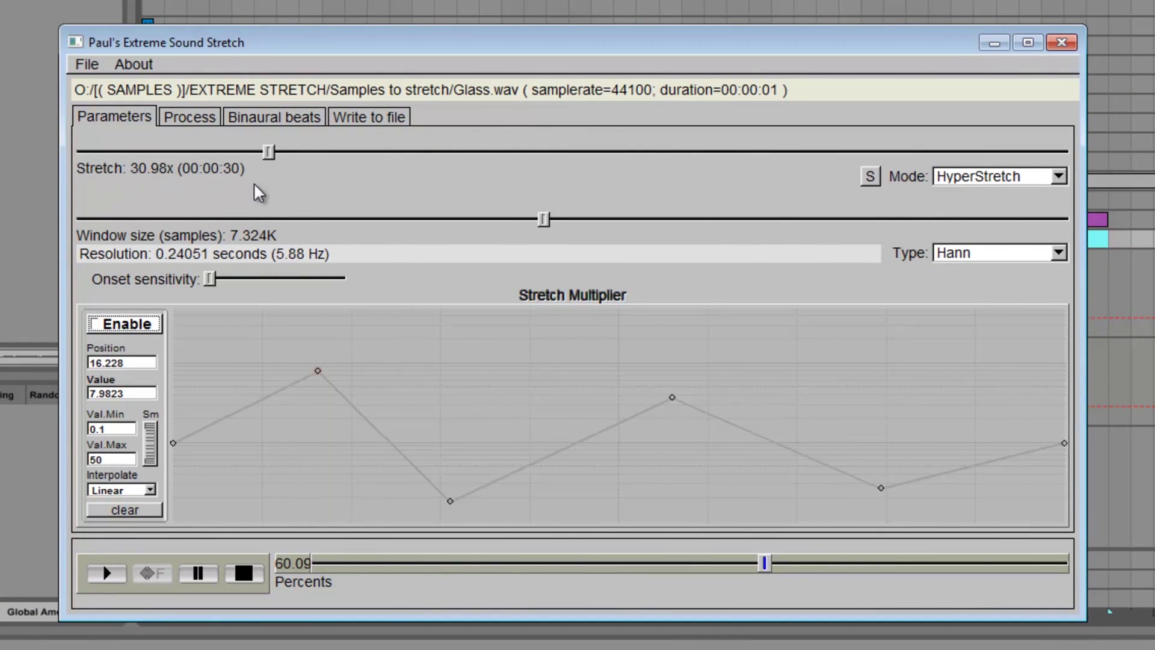
{"action": "left_click", "coordinate": [116, 574]}
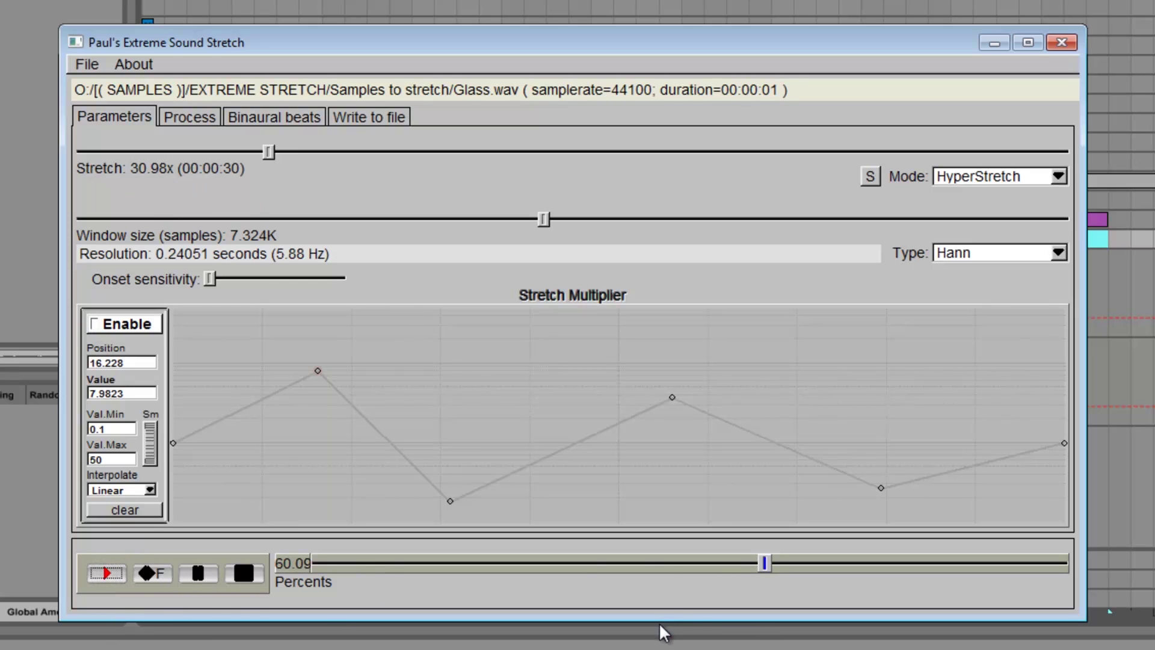
{"action": "left_click", "coordinate": [189, 118]}
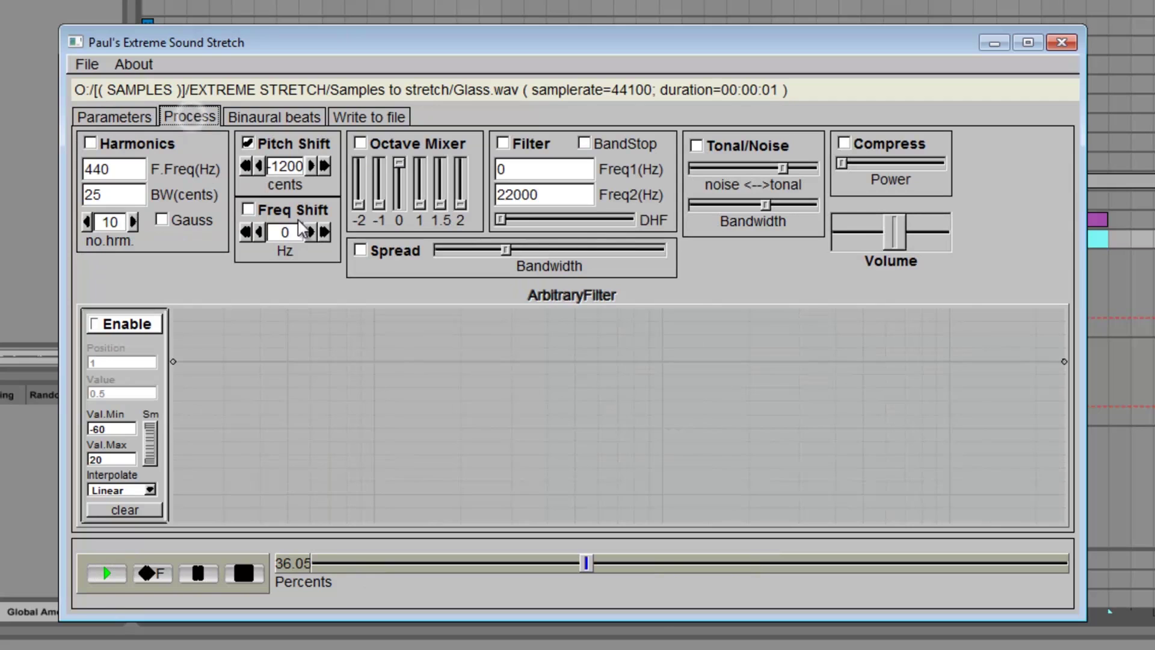
{"action": "left_click", "coordinate": [255, 146]}
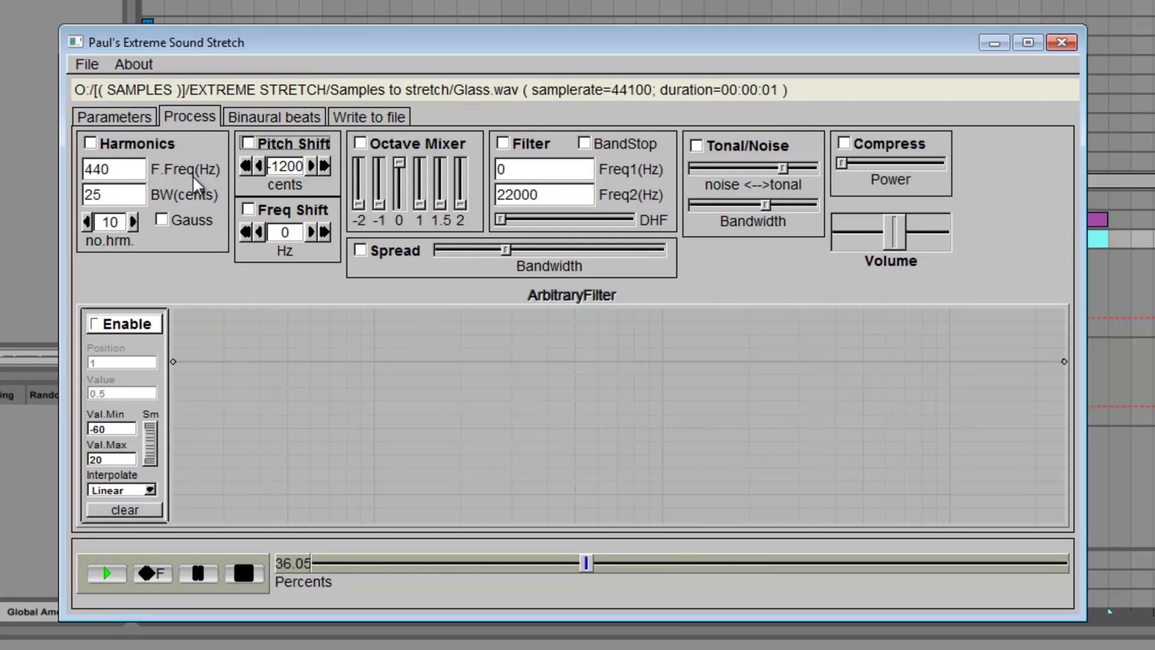
Try a 168.07x stretch on Glass.wav, play it, and return the stretch to 30.98x
{"action": "left_click", "coordinate": [114, 117]}
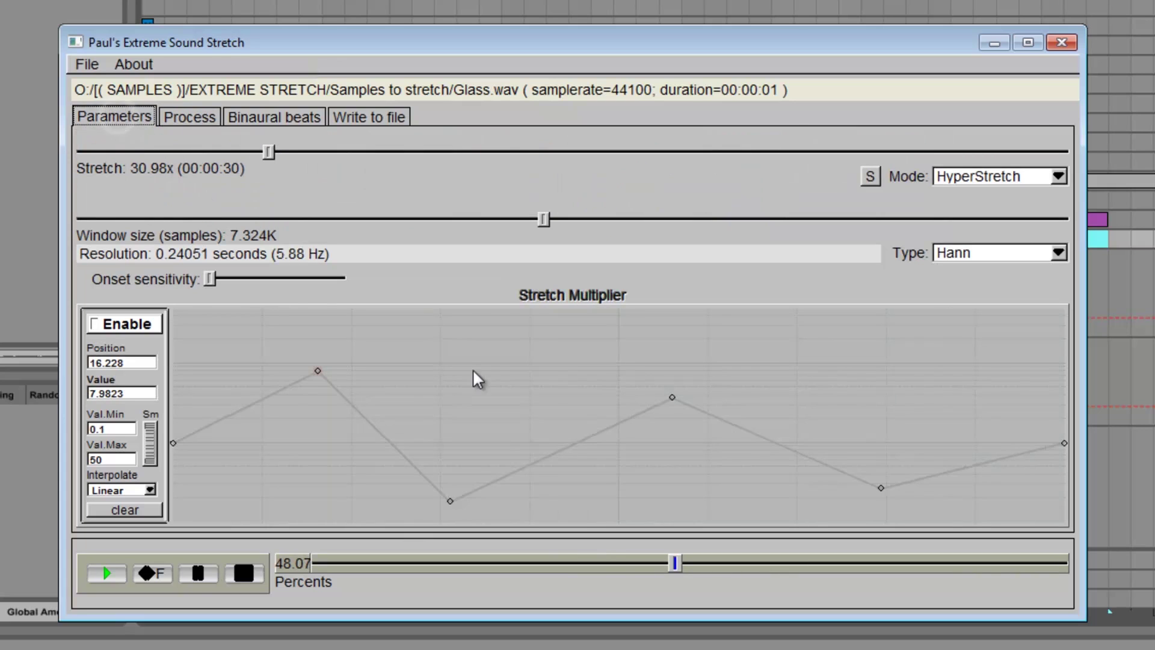
{"action": "left_click", "coordinate": [243, 575]}
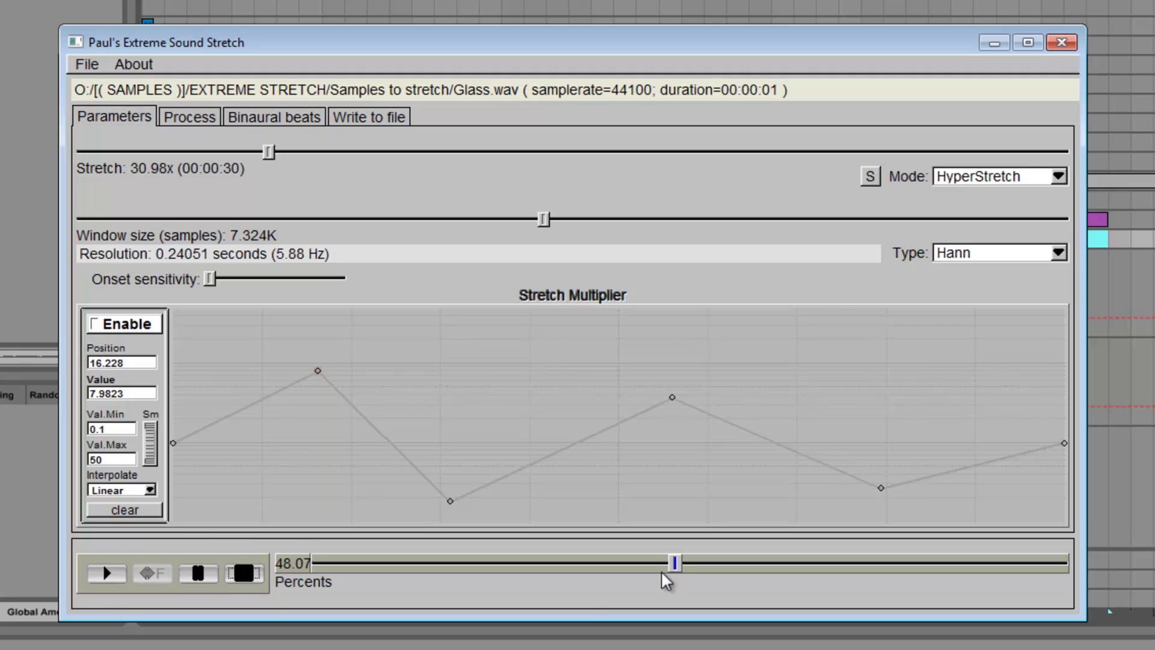
{"action": "left_click_drag", "start_coordinate": [677, 564], "coordinate": [364, 563]}
{"action": "left_click_drag", "start_coordinate": [268, 153], "coordinate": [326, 154]}
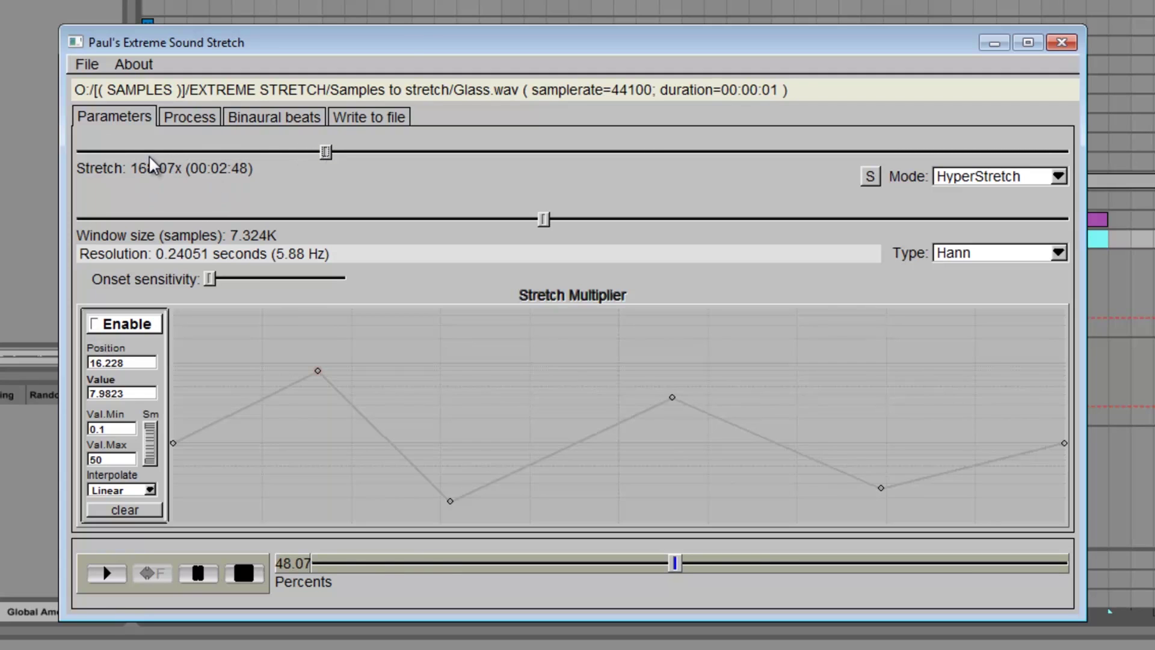
{"action": "left_click", "coordinate": [104, 576]}
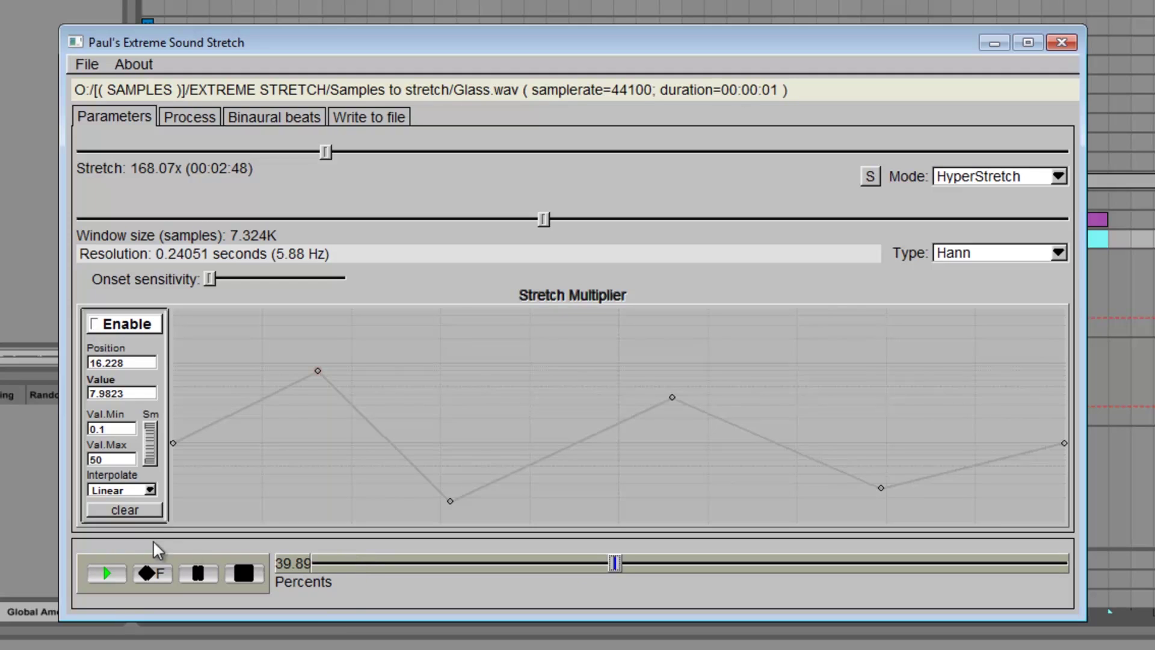
{"action": "left_click", "coordinate": [244, 575]}
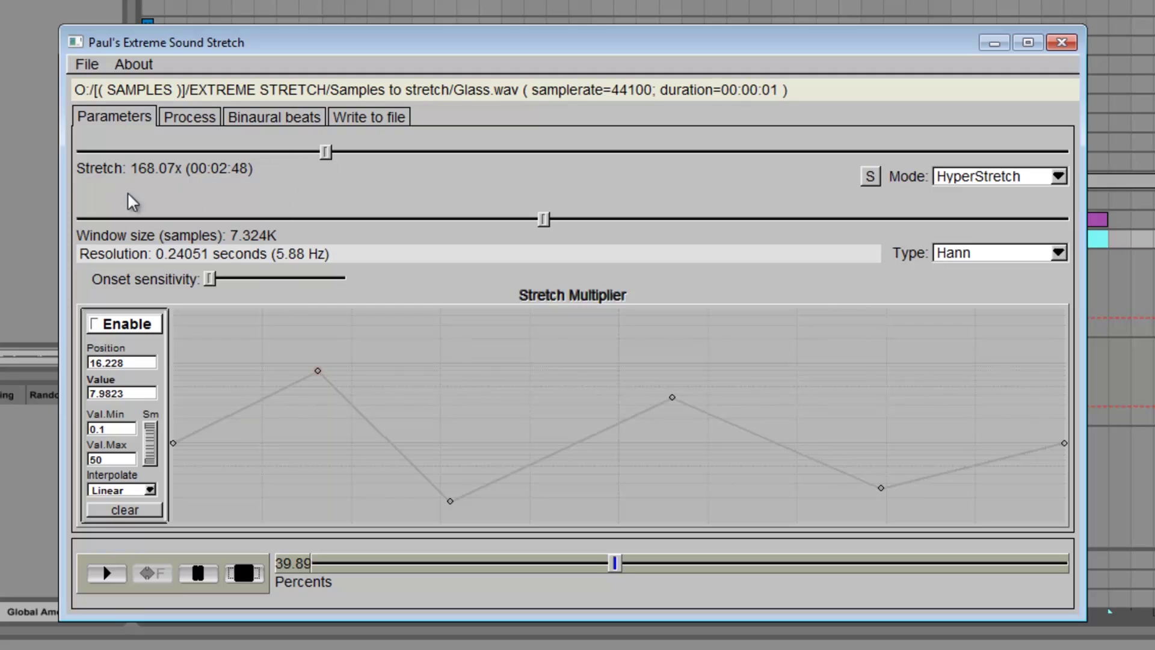
{"action": "left_click_drag", "start_coordinate": [325, 152], "coordinate": [266, 132]}
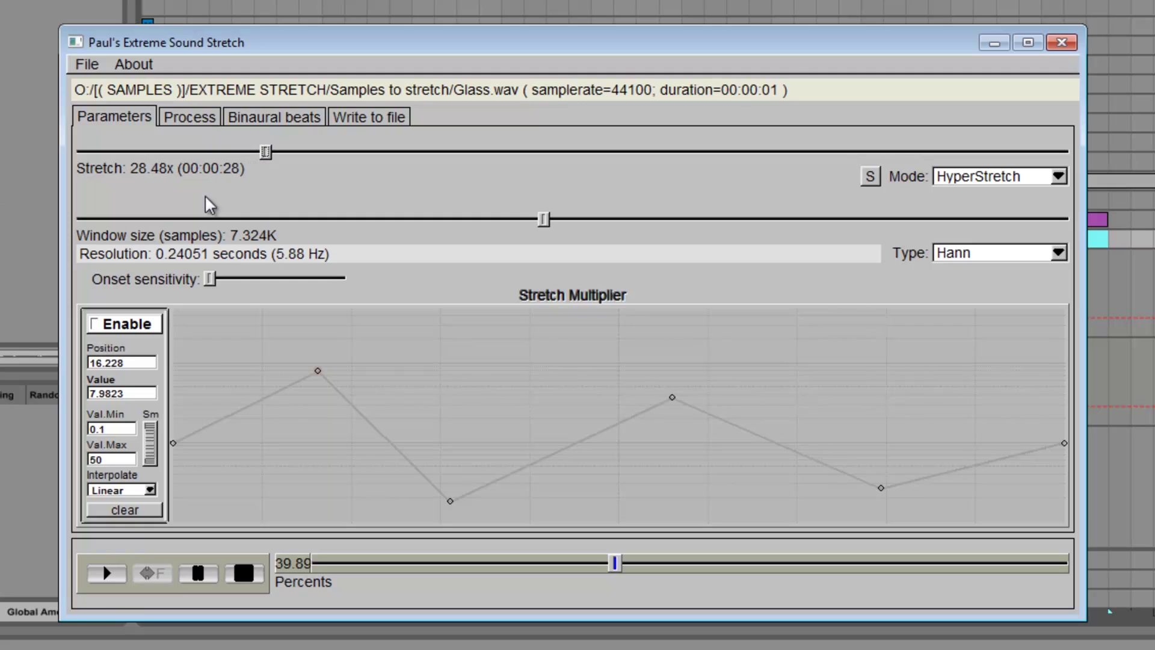
{"action": "left_click_drag", "start_coordinate": [266, 152], "coordinate": [269, 152]}
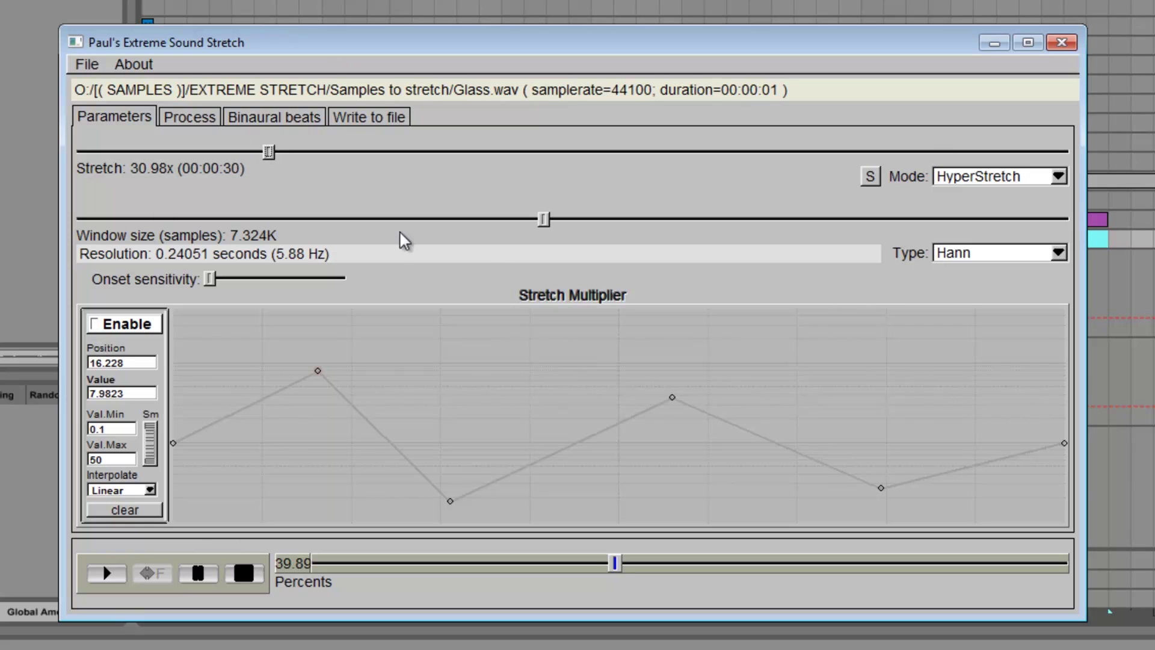
Render the full stretched selection as Glass.wav in the Stretched Sounds folder under EXTREME STRETCH
{"action": "left_click", "coordinate": [360, 128]}
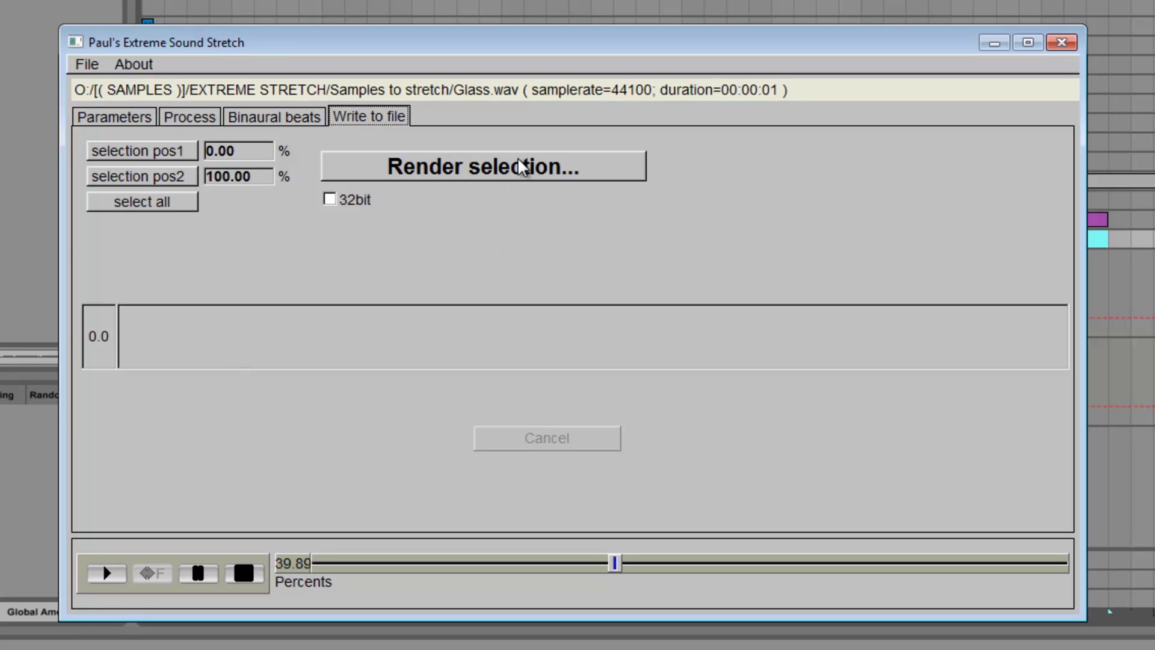
{"action": "left_click", "coordinate": [504, 183]}
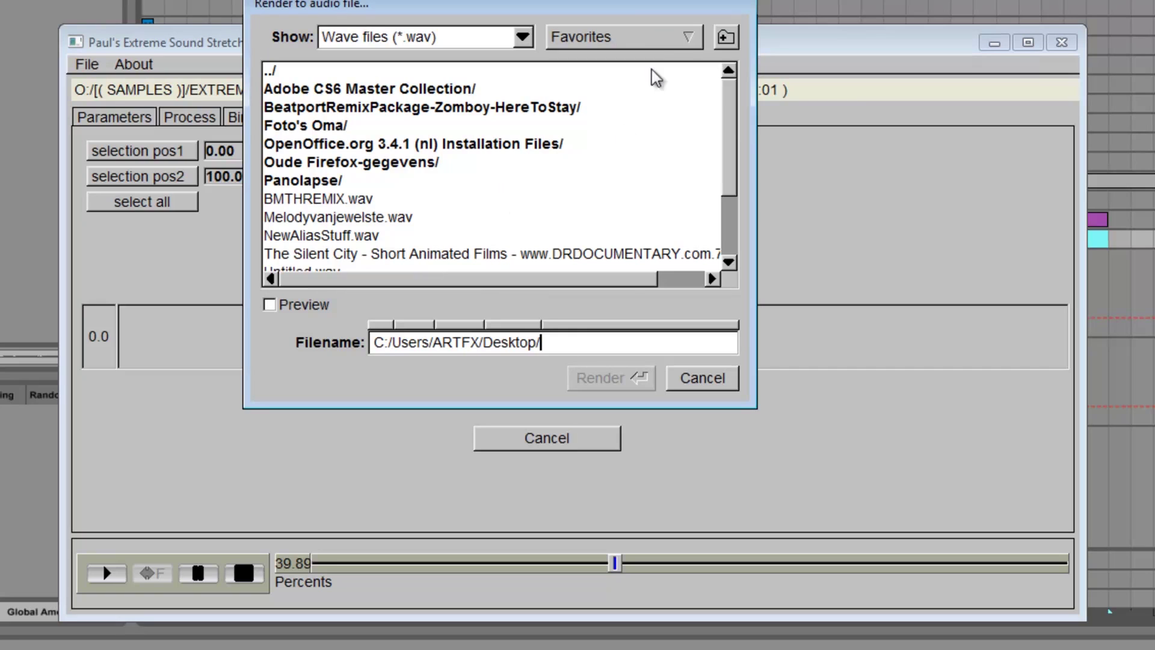
{"action": "left_click", "coordinate": [651, 38]}
{"action": "left_click", "coordinate": [590, 124]}
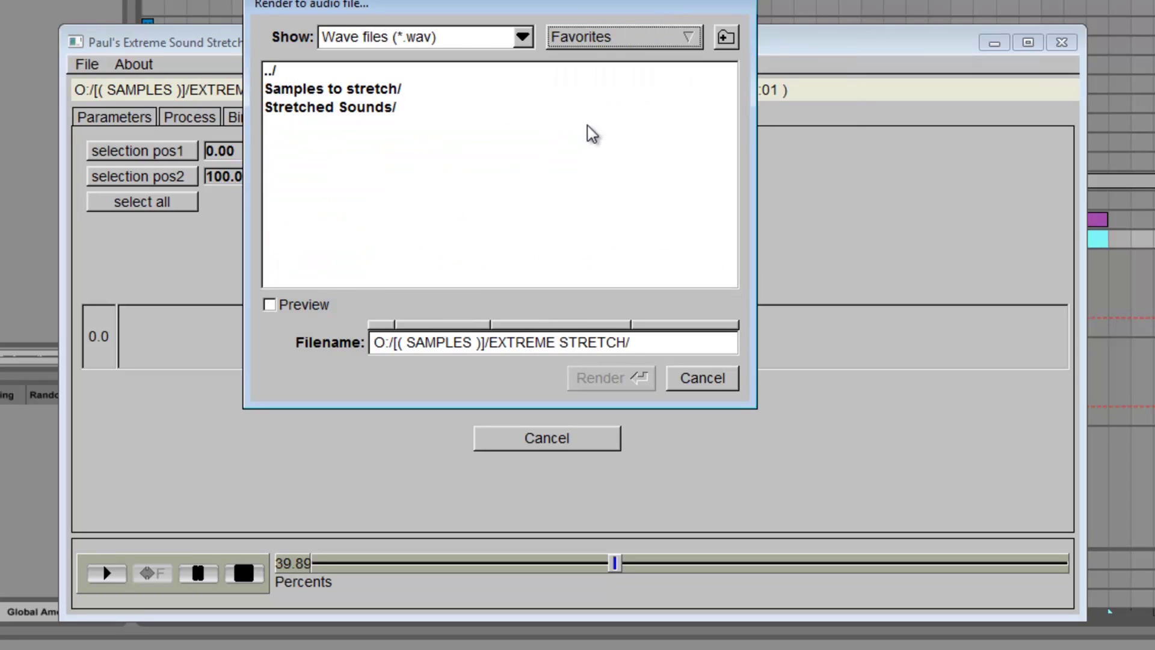
{"action": "double_click", "coordinate": [308, 111]}
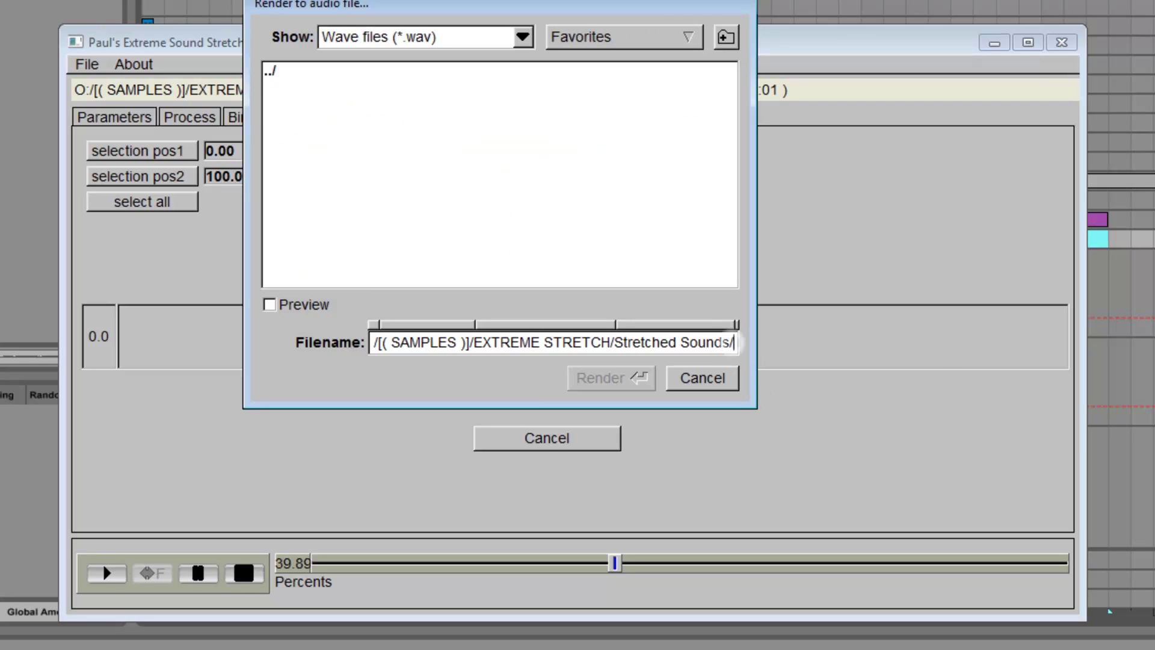
{"action": "type", "text": "Glass.wav"}
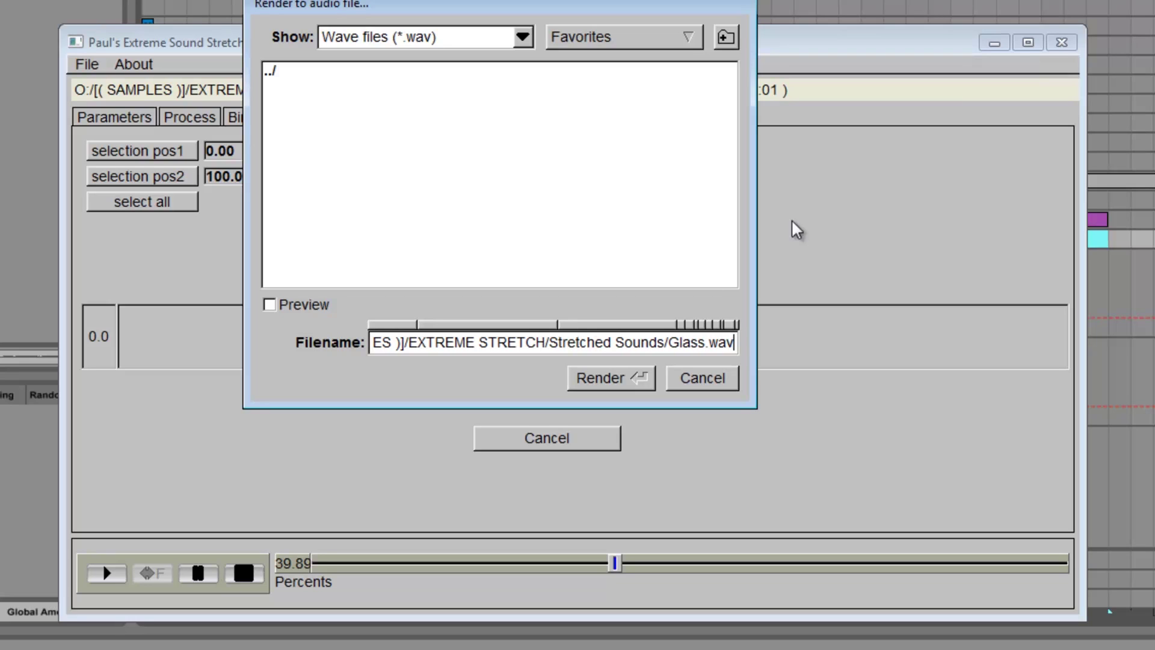
{"action": "left_click", "coordinate": [633, 385]}
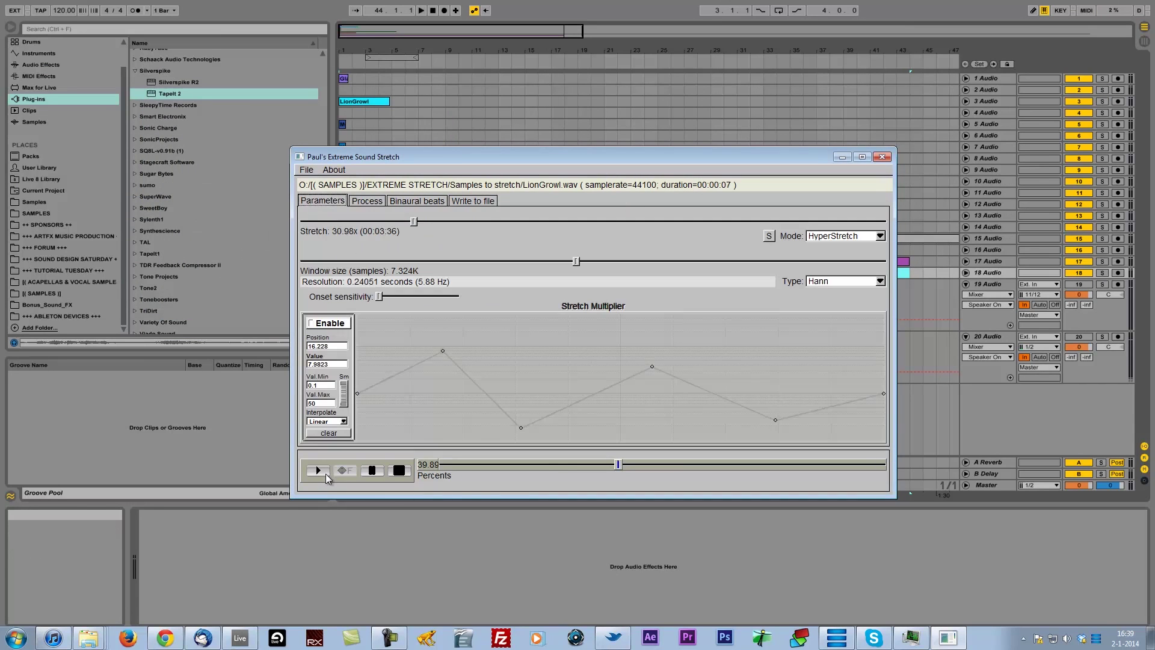
Play the stretched LionGrowl.wav and render the selection to a WAV file
{"action": "left_click", "coordinate": [324, 473]}
{"action": "left_click", "coordinate": [473, 200]}
{"action": "left_click", "coordinate": [540, 230]}
{"action": "key", "text": "Return"}
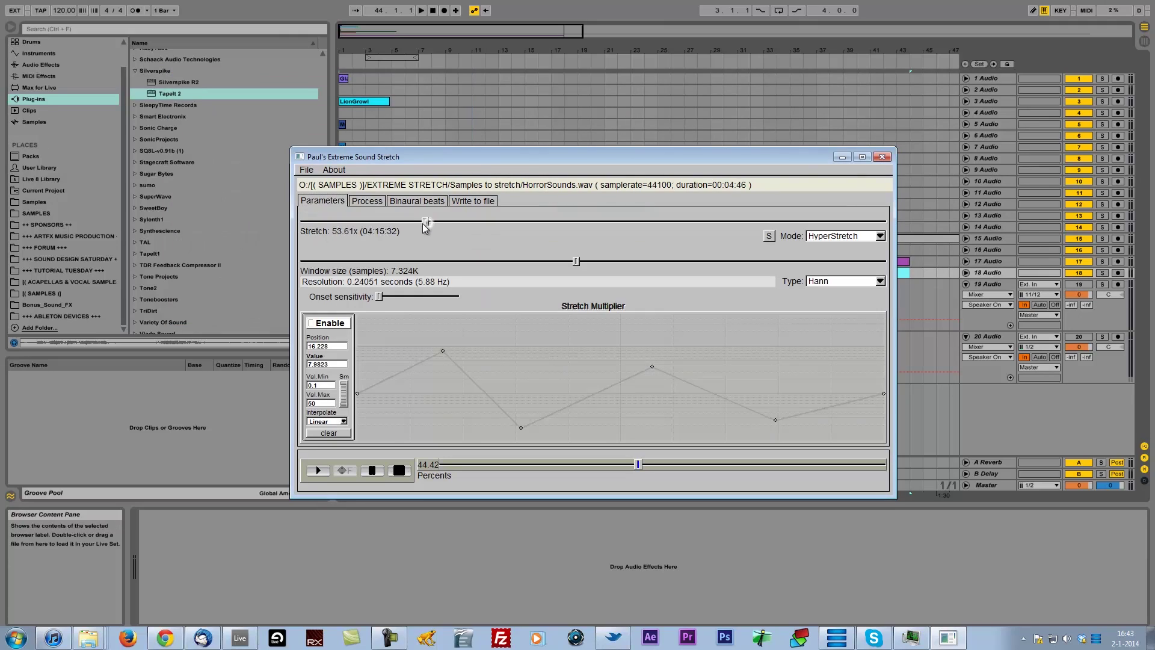
Adjust the stretch amount of HorrorSounds.wav while auditioning it, moving the playback position to 67.04 percent
{"action": "left_click_drag", "start_coordinate": [425, 223], "coordinate": [432, 222]}
{"action": "left_click", "coordinate": [318, 470]}
{"action": "left_click_drag", "start_coordinate": [457, 466], "coordinate": [568, 465]}
{"action": "left_click_drag", "start_coordinate": [432, 222], "coordinate": [403, 222]}
{"action": "left_click_drag", "start_coordinate": [569, 465], "coordinate": [737, 464]}
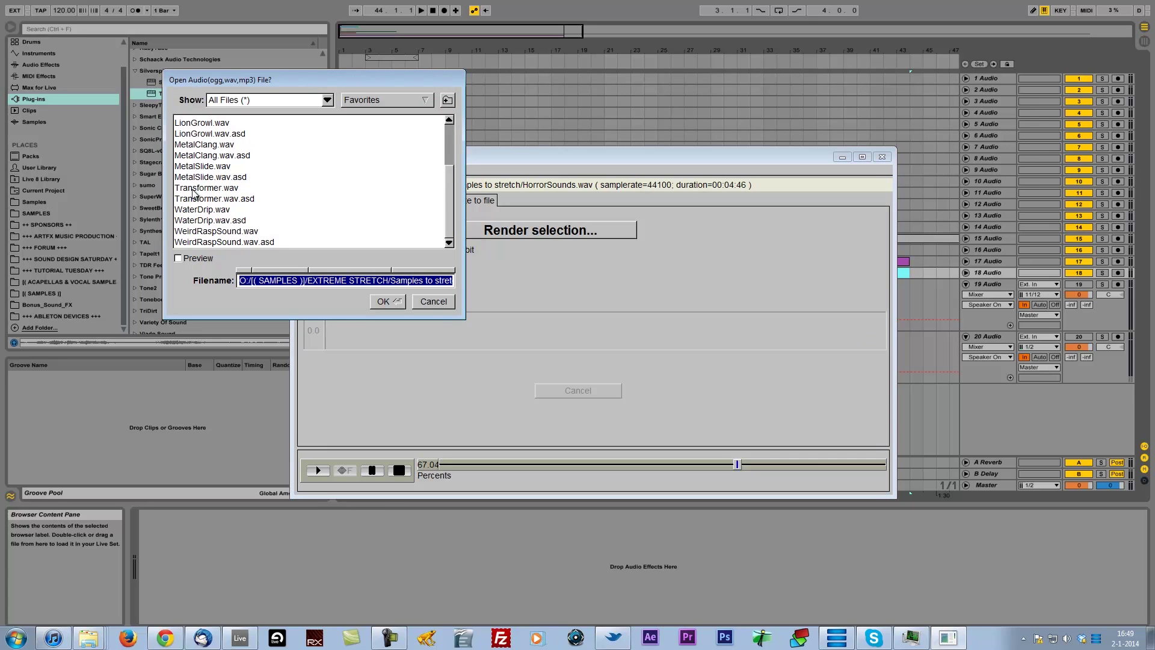
Load Transformer.wav and render its stretched version as Transformer in the Stretched Sounds folder
{"action": "scroll", "coordinate": [230, 182], "scroll_direction": "down", "scroll_amount": 5}
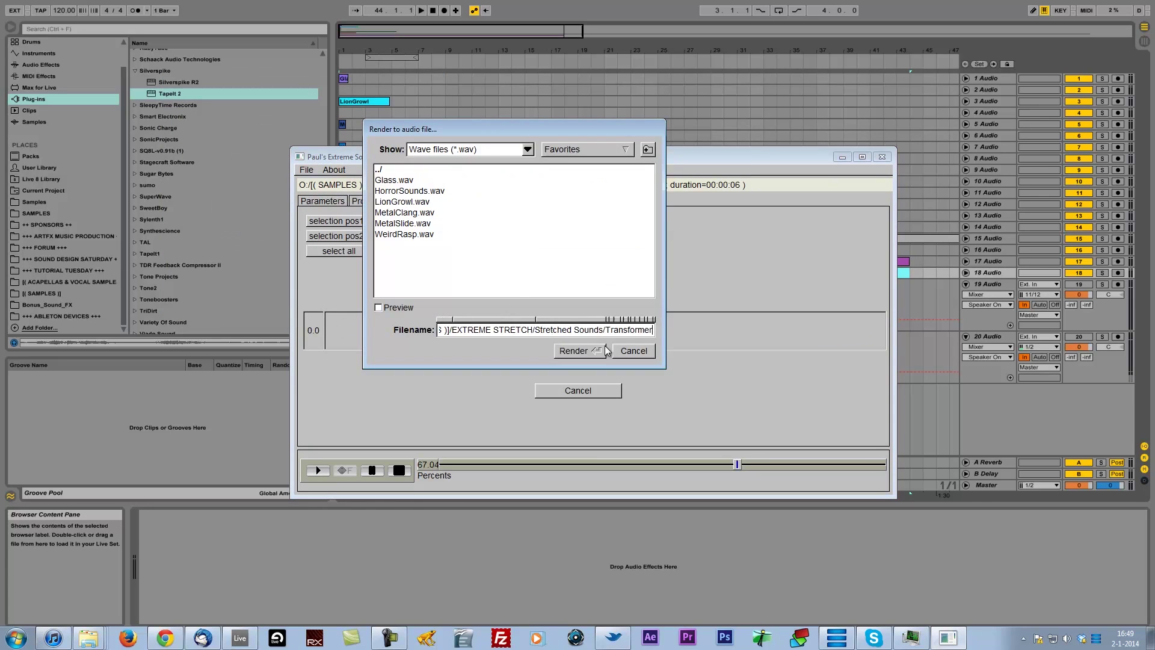
{"action": "double_click", "coordinate": [515, 224]}
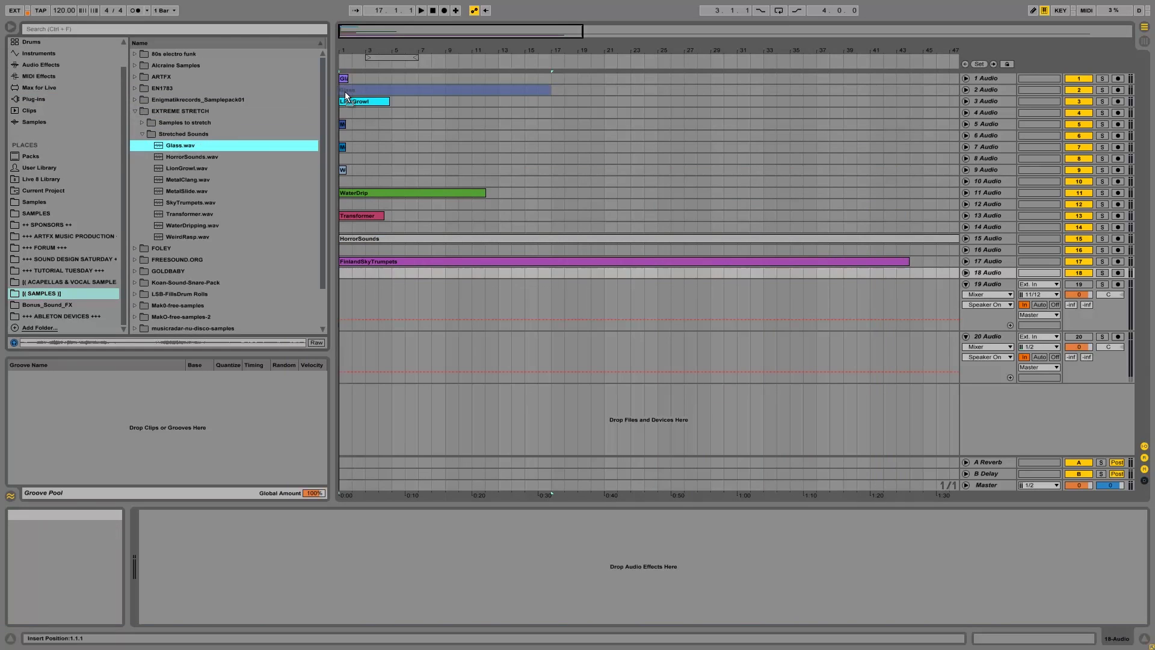
Switch to Ableton Live and place the samples from Stretched Sounds at bar 1 on the empty tracks below their originals
{"action": "left_click_drag", "start_coordinate": [344, 92], "coordinate": [345, 91]}
{"action": "left_click_drag", "start_coordinate": [192, 157], "coordinate": [343, 250]}
{"action": "left_click_drag", "start_coordinate": [187, 169], "coordinate": [343, 113]}
{"action": "left_click_drag", "start_coordinate": [188, 180], "coordinate": [342, 136]}
{"action": "left_click_drag", "start_coordinate": [187, 191], "coordinate": [342, 160]}
{"action": "left_click_drag", "start_coordinate": [188, 237], "coordinate": [343, 182]}
{"action": "left_click_drag", "start_coordinate": [192, 225], "coordinate": [343, 204]}
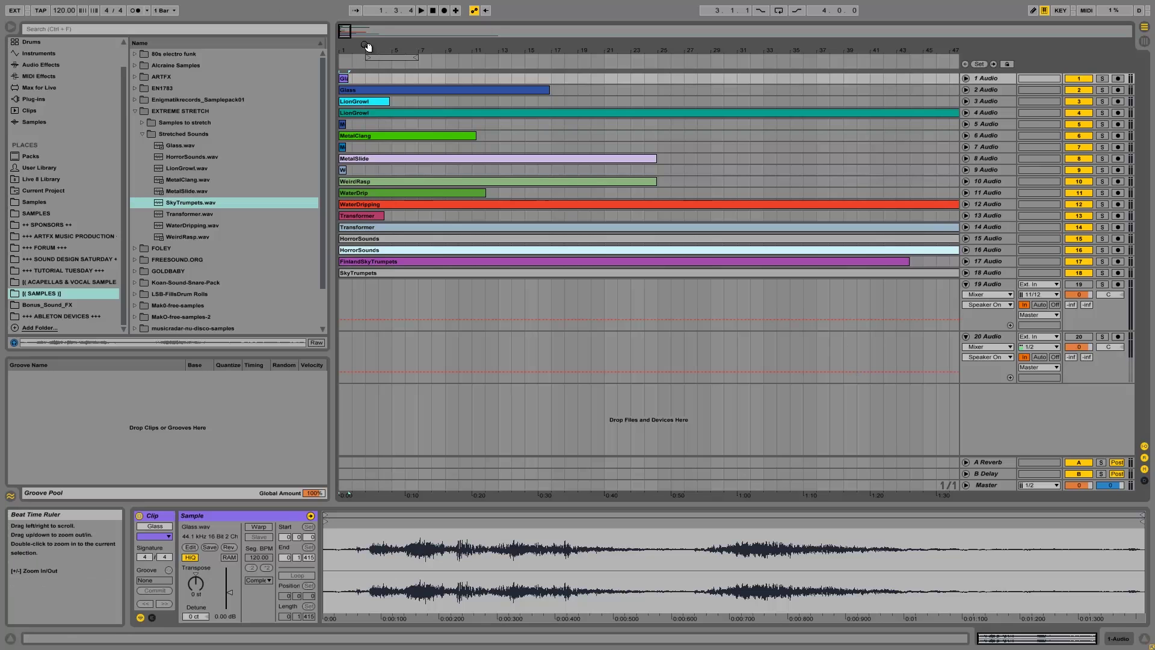
Unfold and solo track 1 and play the original Glass clip
{"action": "mouse_move", "coordinate": [364, 46]}
{"action": "left_mouse_down"}
{"action": "mouse_move", "coordinate": [367, 27]}
{"action": "mouse_move", "coordinate": [357, 45]}
{"action": "left_mouse_up"}
{"action": "left_click_drag", "start_coordinate": [554, 49], "coordinate": [561, 37]}
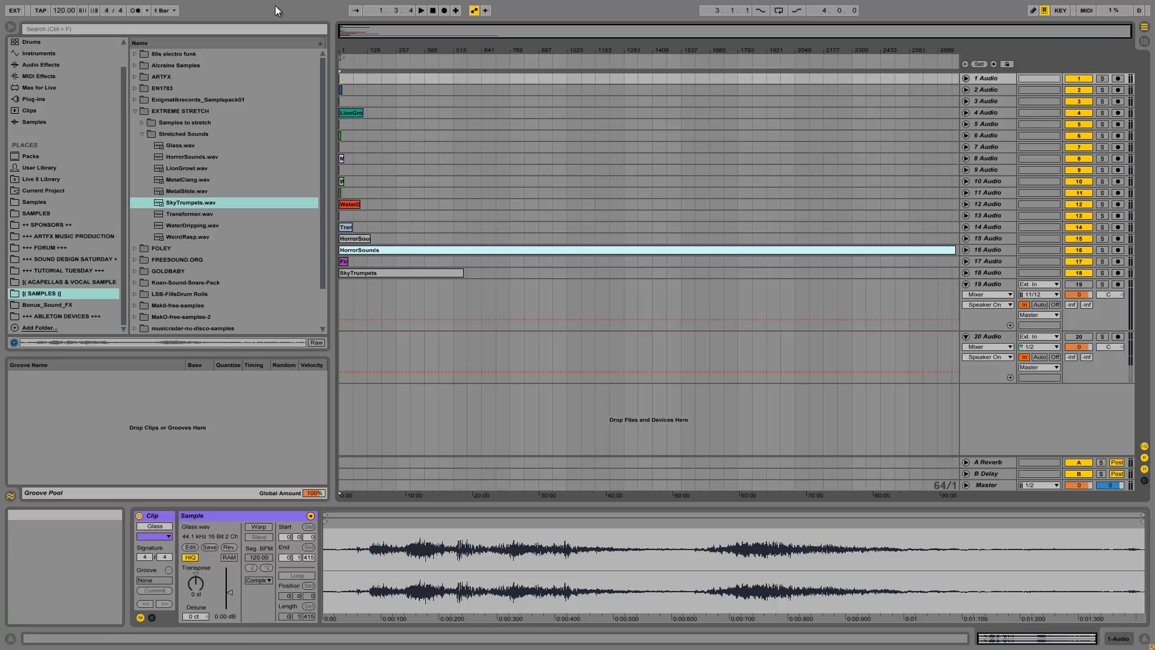
{"action": "left_click_drag", "start_coordinate": [341, 53], "coordinate": [342, 67]}
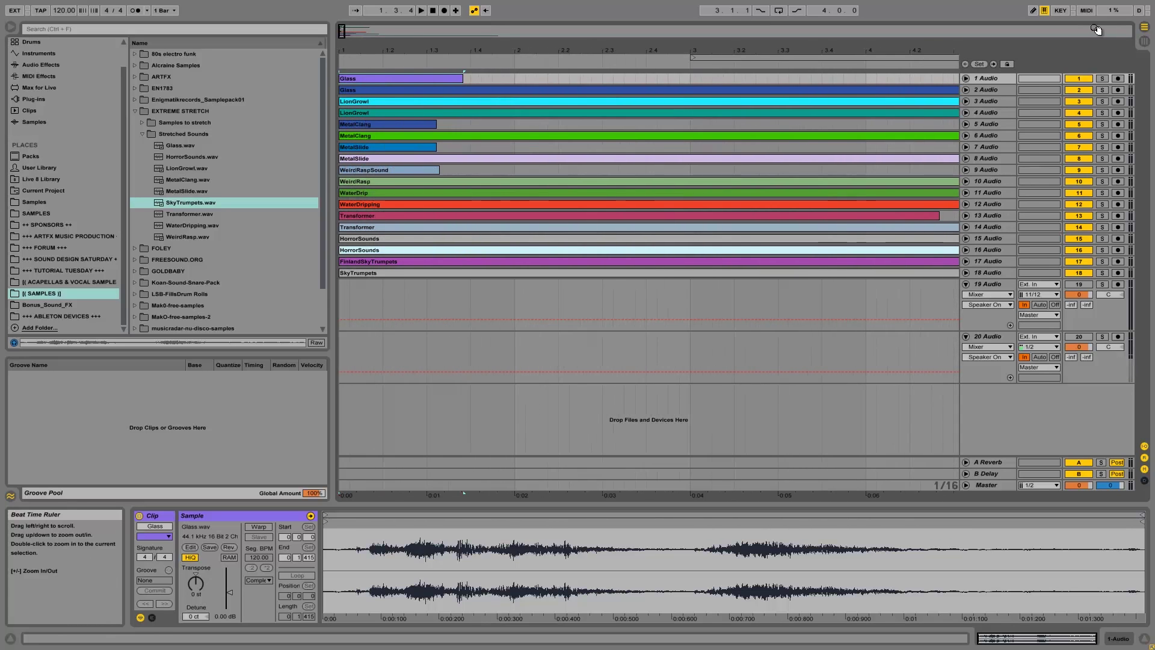
{"action": "left_click", "coordinate": [966, 79]}
{"action": "left_click", "coordinate": [1102, 80]}
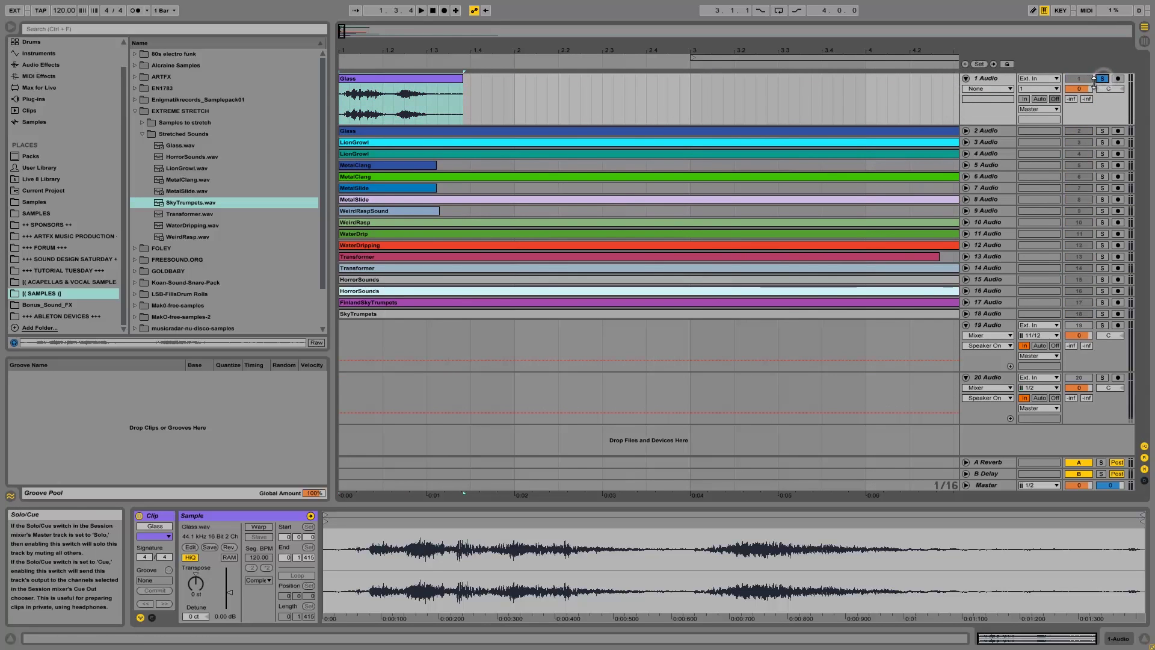
{"action": "key", "text": "space"}
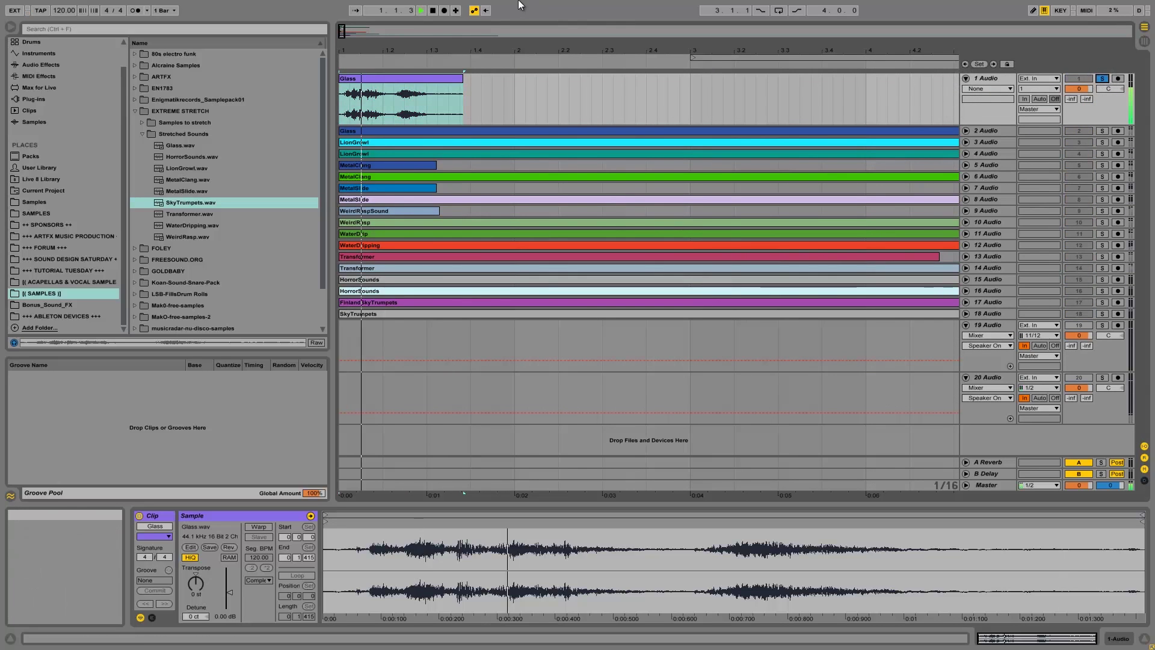
{"action": "key", "text": "space"}
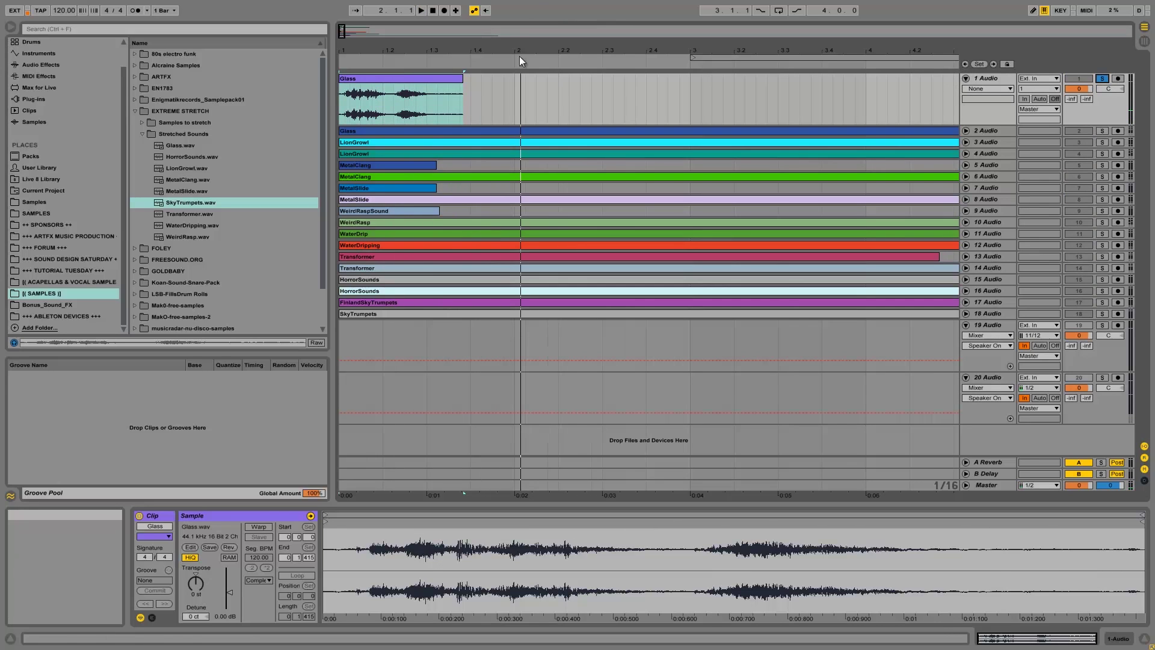
Unfold and solo track 2 and play the stretched Glass clip from its start
{"action": "left_click", "coordinate": [966, 131]}
{"action": "left_click", "coordinate": [1102, 131]}
{"action": "mouse_move", "coordinate": [381, 47]}
{"action": "left_mouse_down"}
{"action": "mouse_move", "coordinate": [384, 36]}
{"action": "mouse_move", "coordinate": [381, 49]}
{"action": "left_mouse_up"}
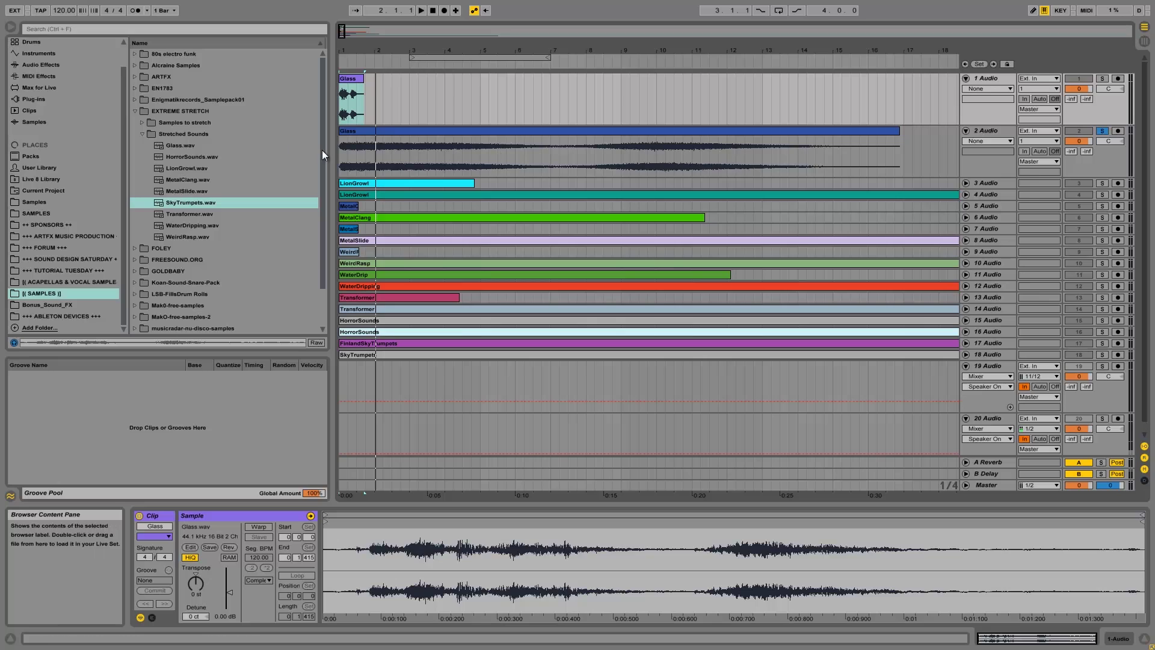
{"action": "left_click", "coordinate": [341, 152]}
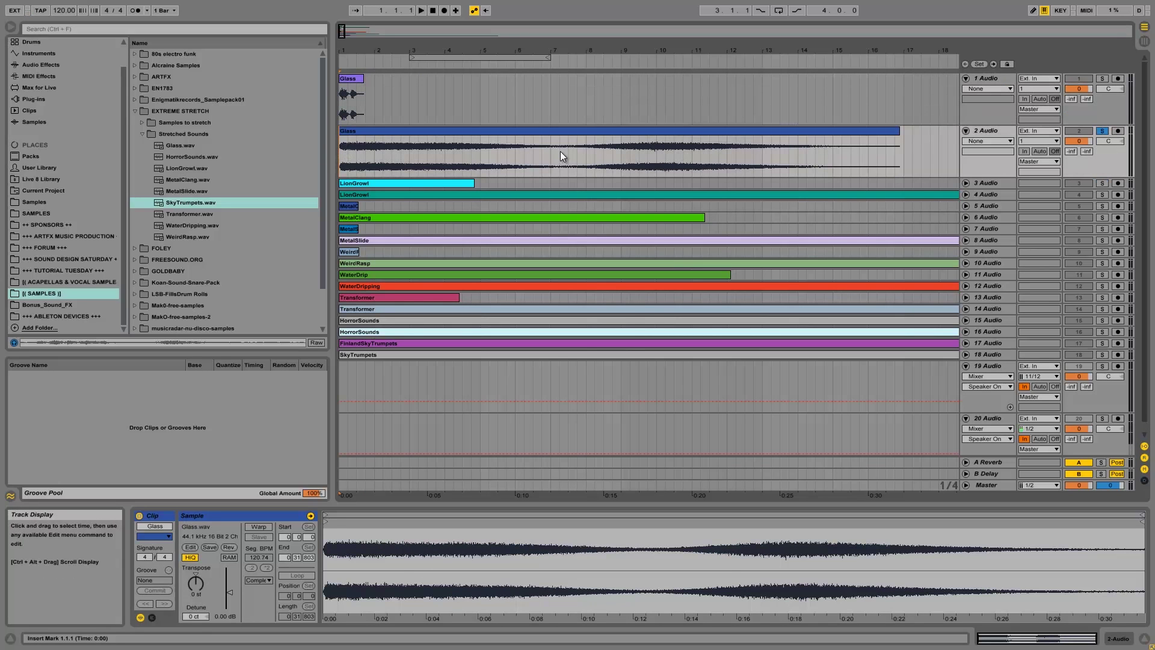
{"action": "key", "text": "space"}
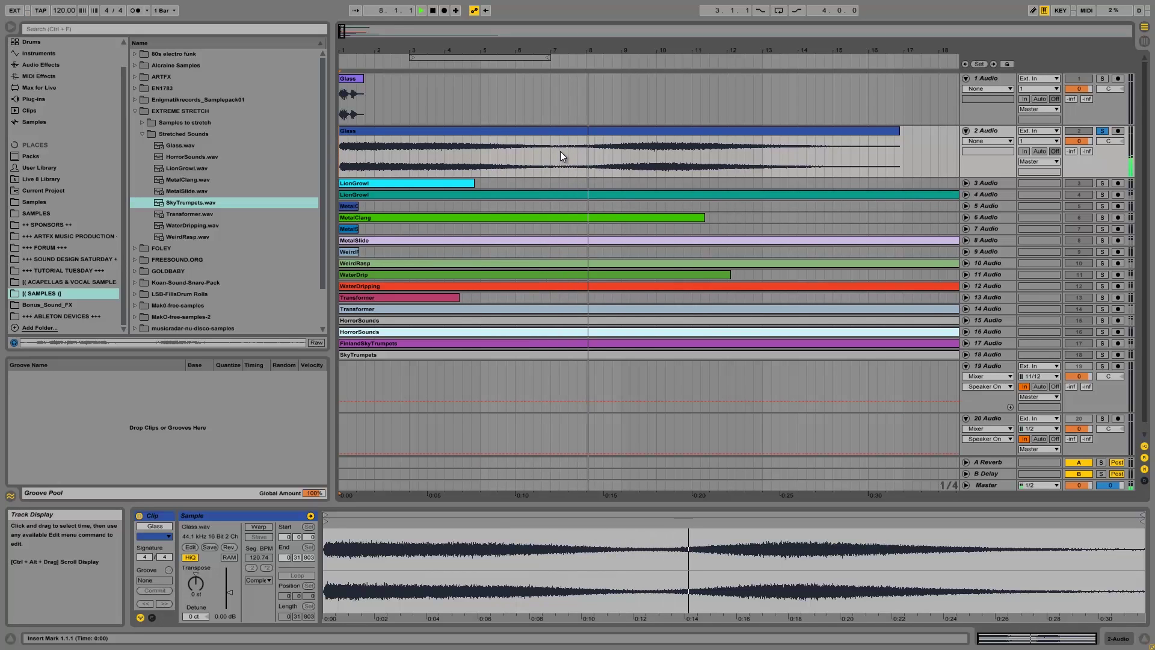
{"action": "left_click", "coordinate": [433, 11]}
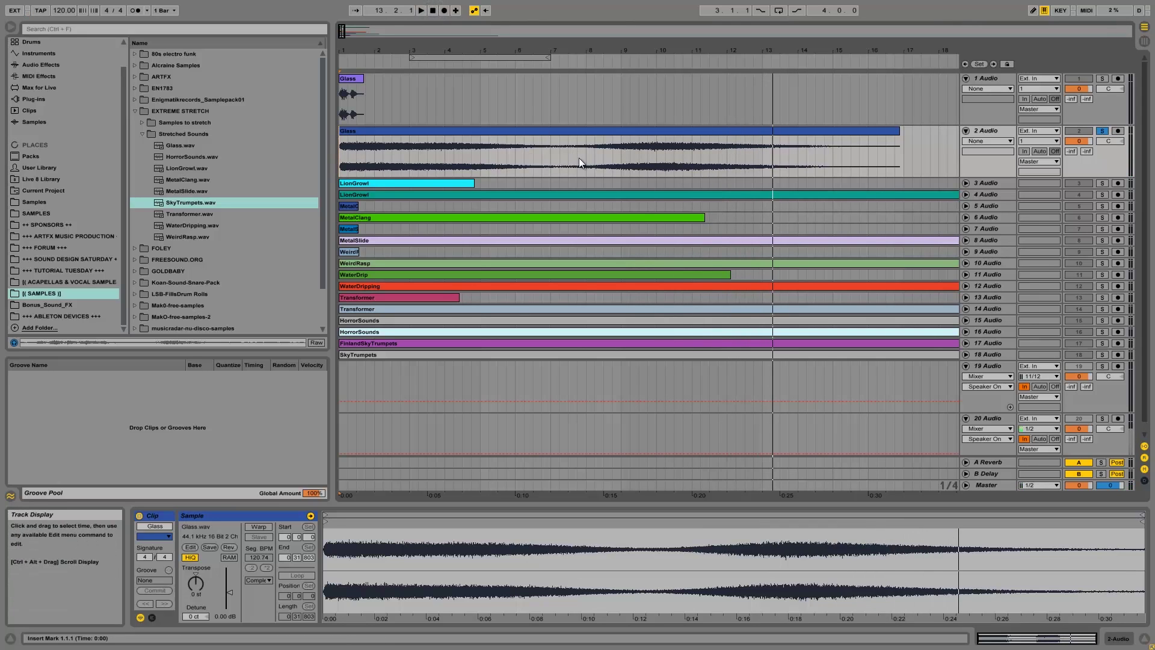
{"action": "left_click_drag", "start_coordinate": [616, 156], "coordinate": [734, 155]}
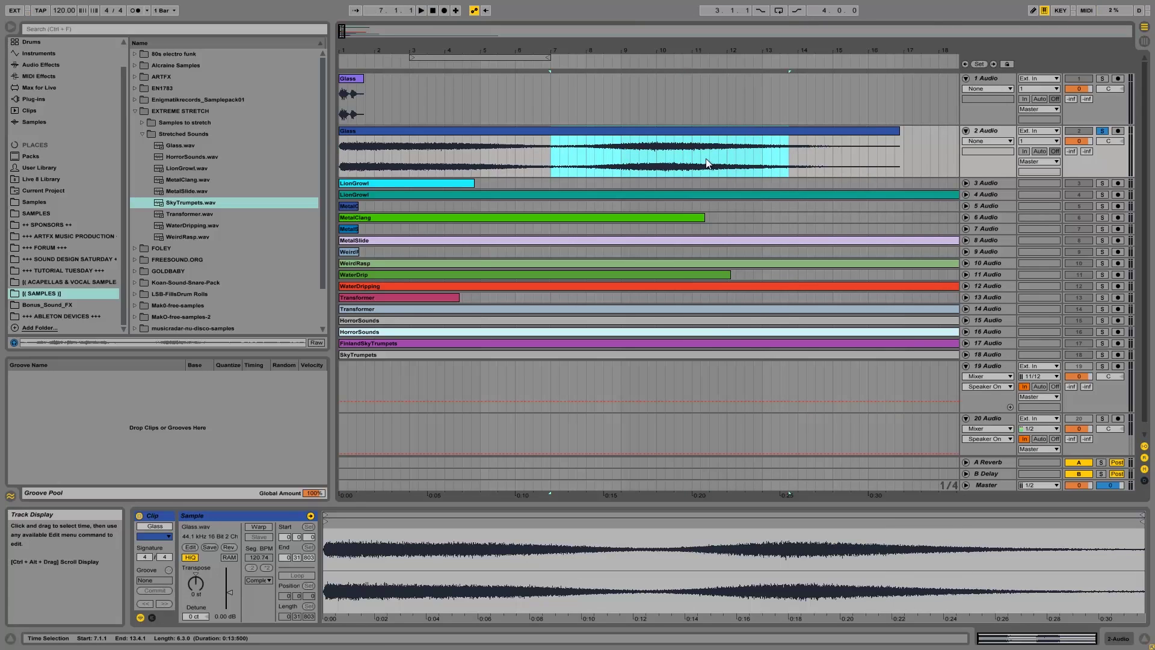
{"action": "left_click", "coordinate": [710, 161]}
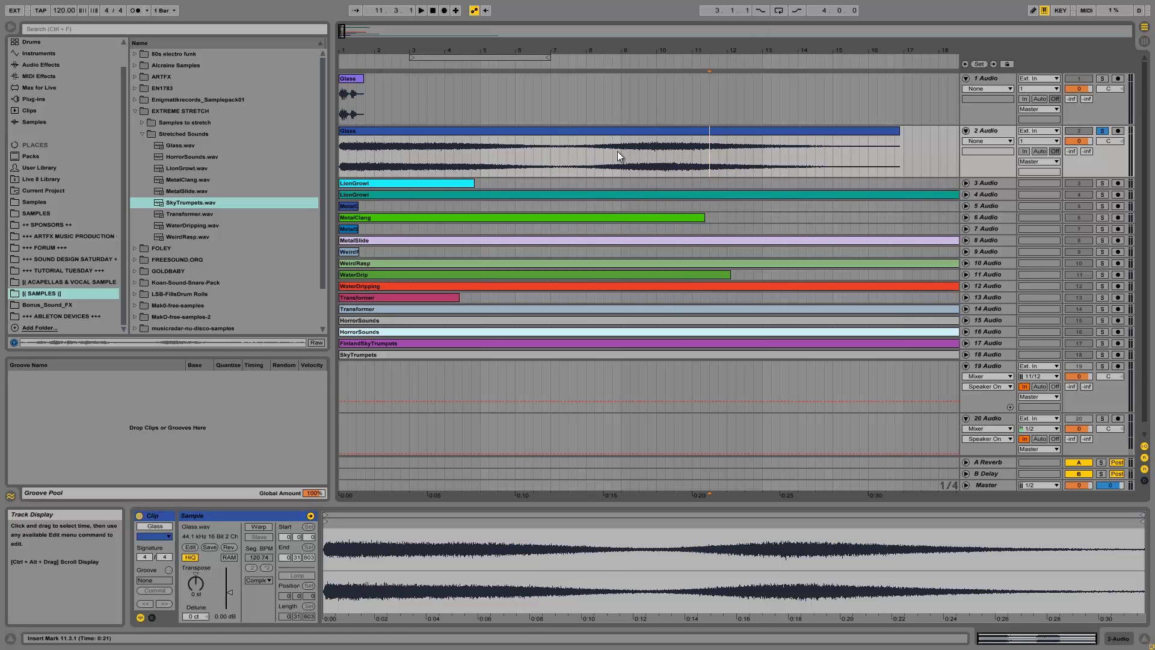
Unfold and solo track 3 and play the original LionGrowl clip from its start
{"action": "left_click", "coordinate": [966, 182]}
{"action": "left_click", "coordinate": [994, 179]}
{"action": "left_click", "coordinate": [1103, 183]}
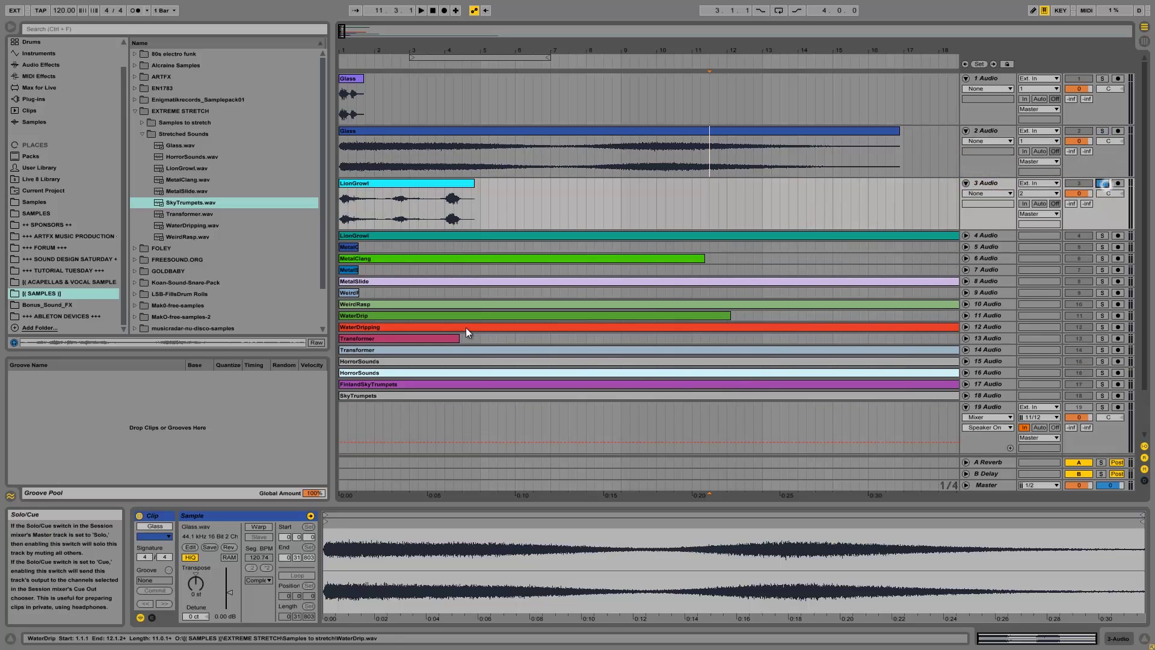
{"action": "left_click", "coordinate": [343, 205]}
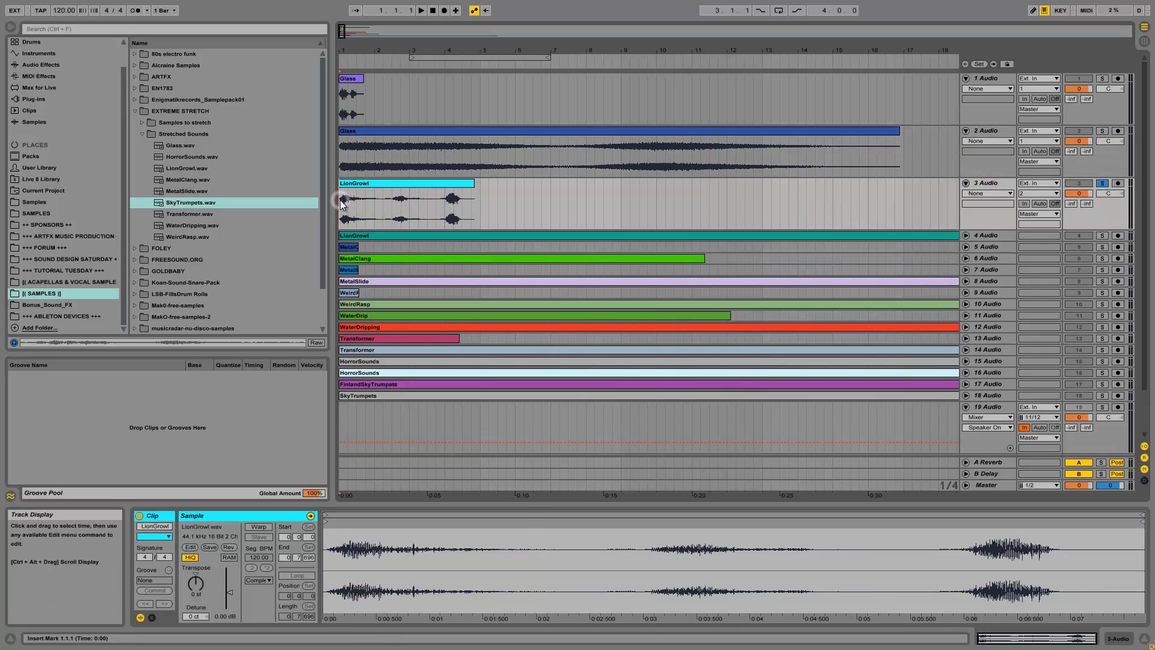
{"action": "key", "text": "space"}
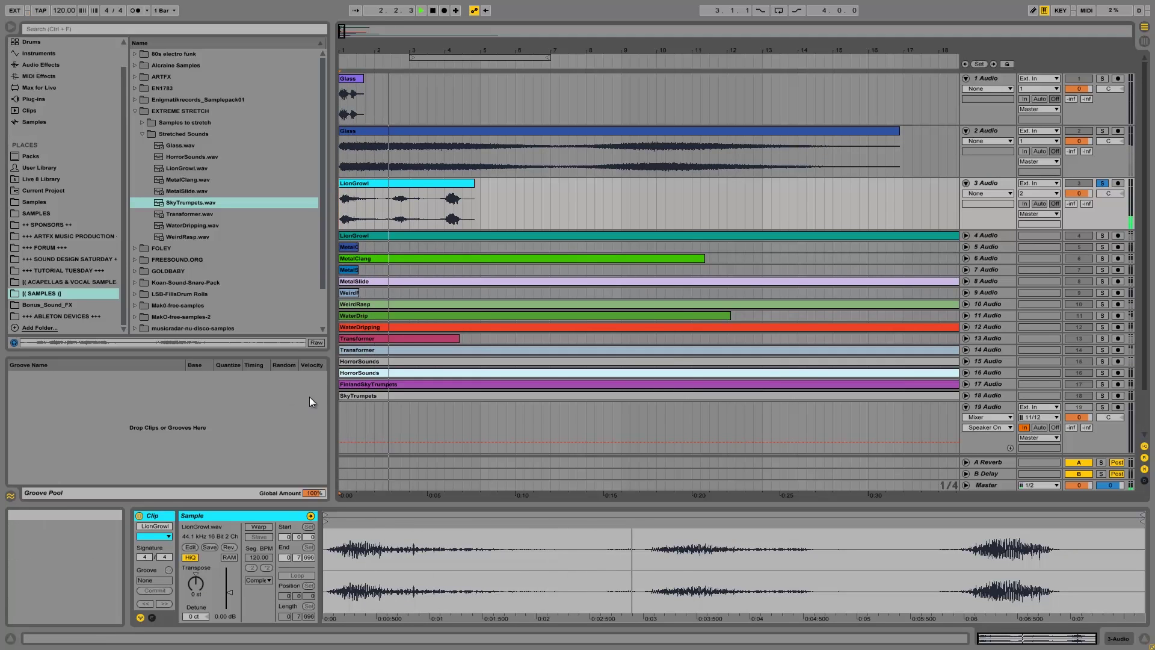
{"action": "key", "text": "space"}
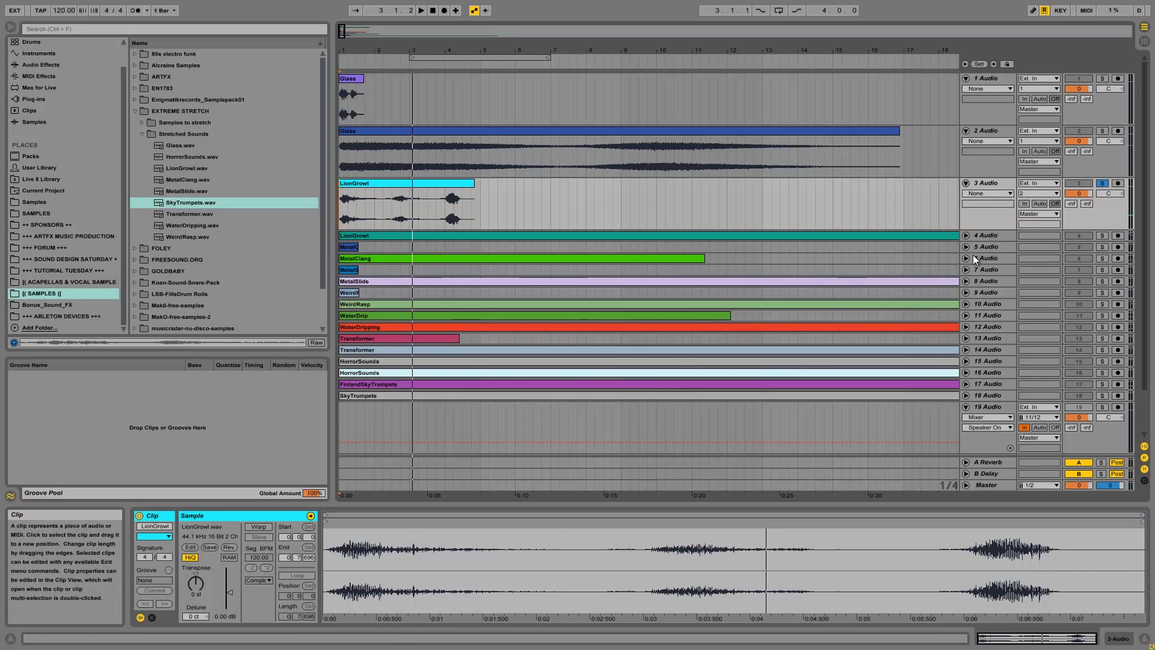
Unfold and solo track 4 and play the stretched LionGrowl clip from its start
{"action": "left_click", "coordinate": [966, 236]}
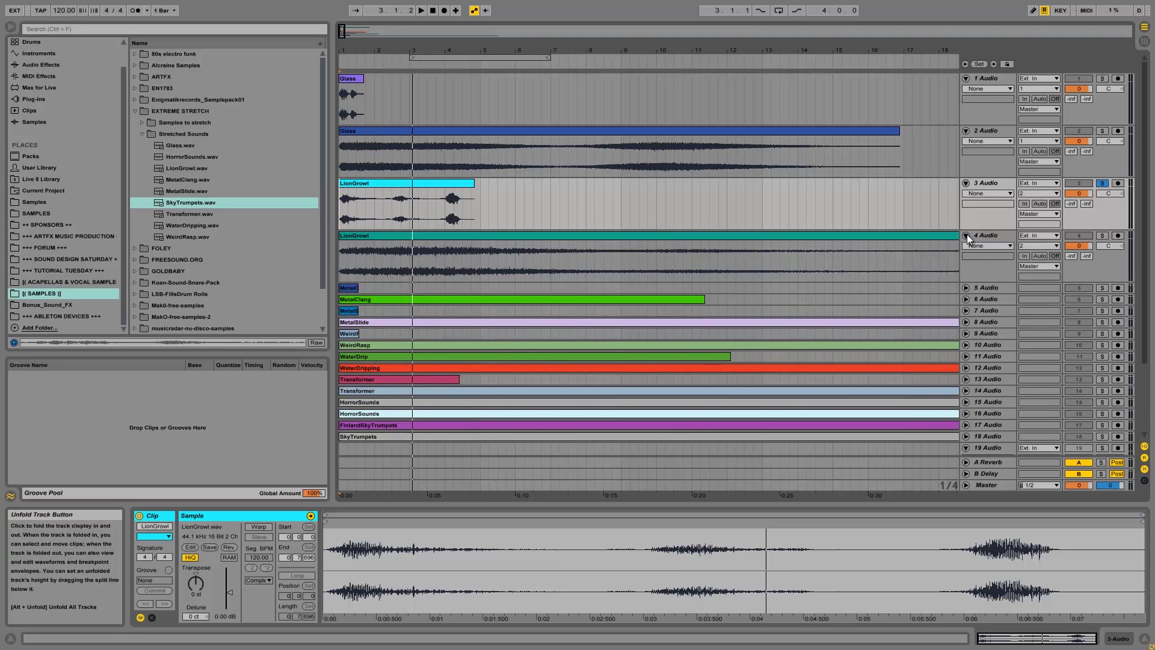
{"action": "left_click_drag", "start_coordinate": [487, 52], "coordinate": [365, 54]}
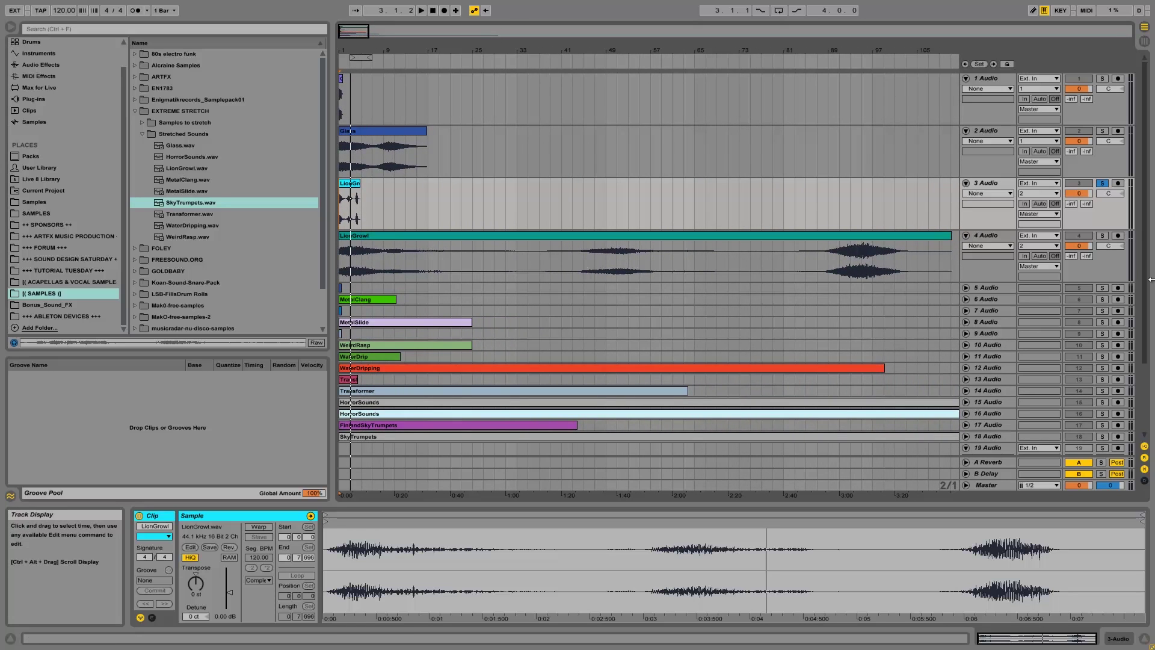
{"action": "left_click", "coordinate": [1104, 235]}
{"action": "left_click", "coordinate": [341, 256]}
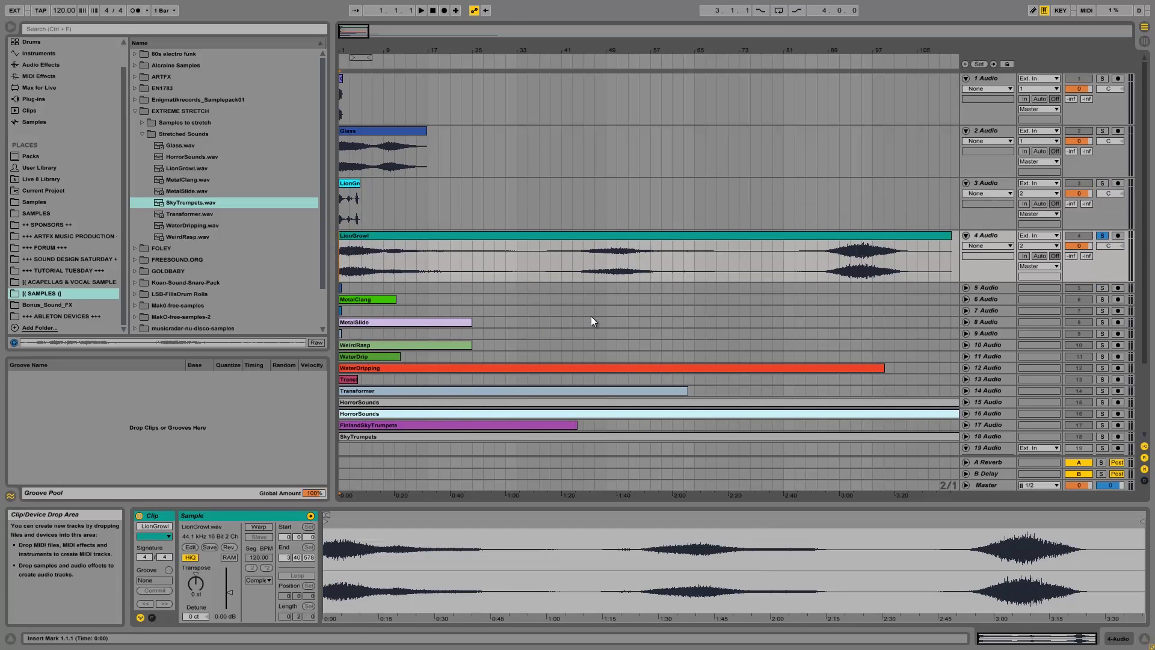
{"action": "key", "text": "space"}
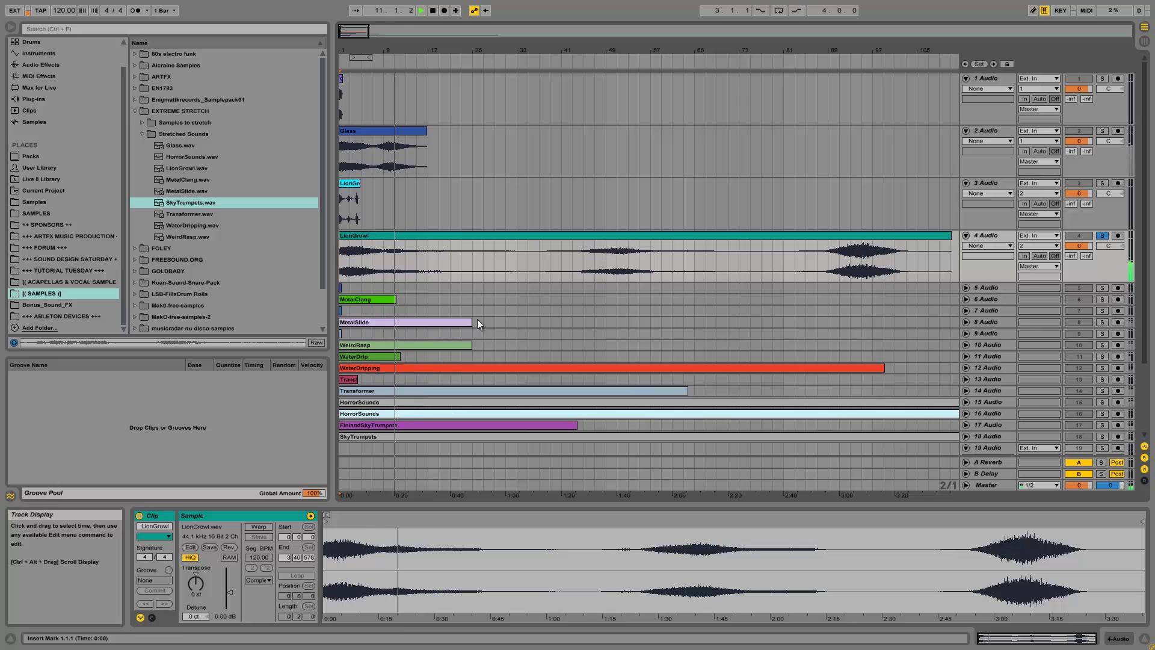
Play further passages of the stretched LionGrowl clip from bar 43 and bar 93
{"action": "left_click", "coordinate": [573, 254]}
{"action": "key", "text": "space"}
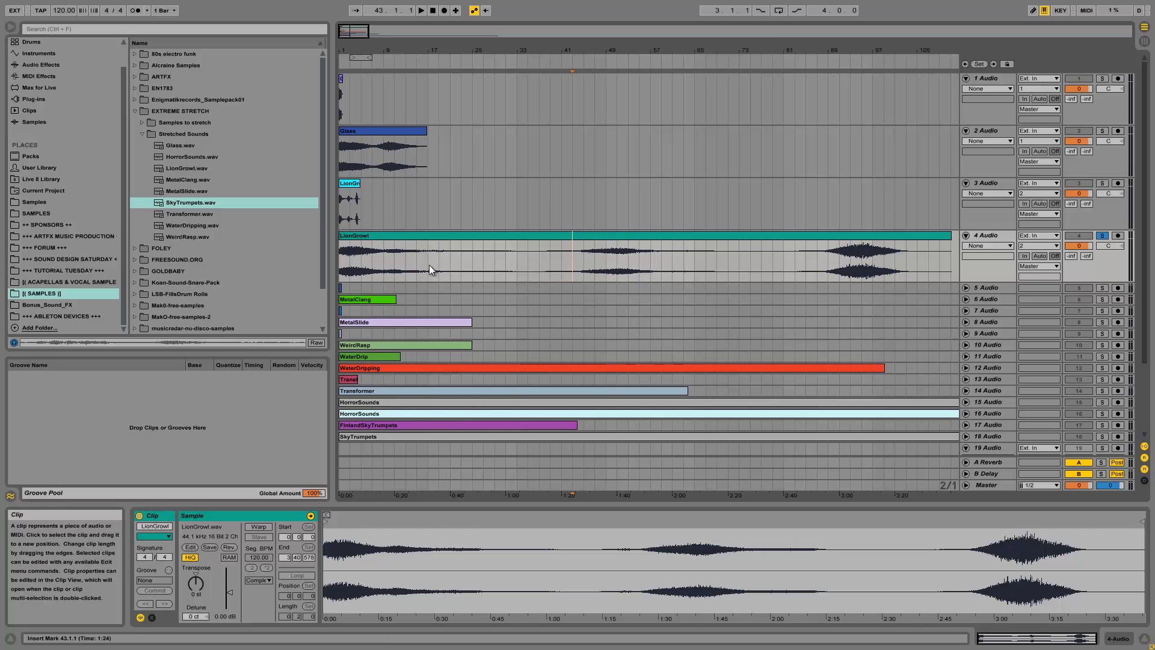
{"action": "key", "text": "space"}
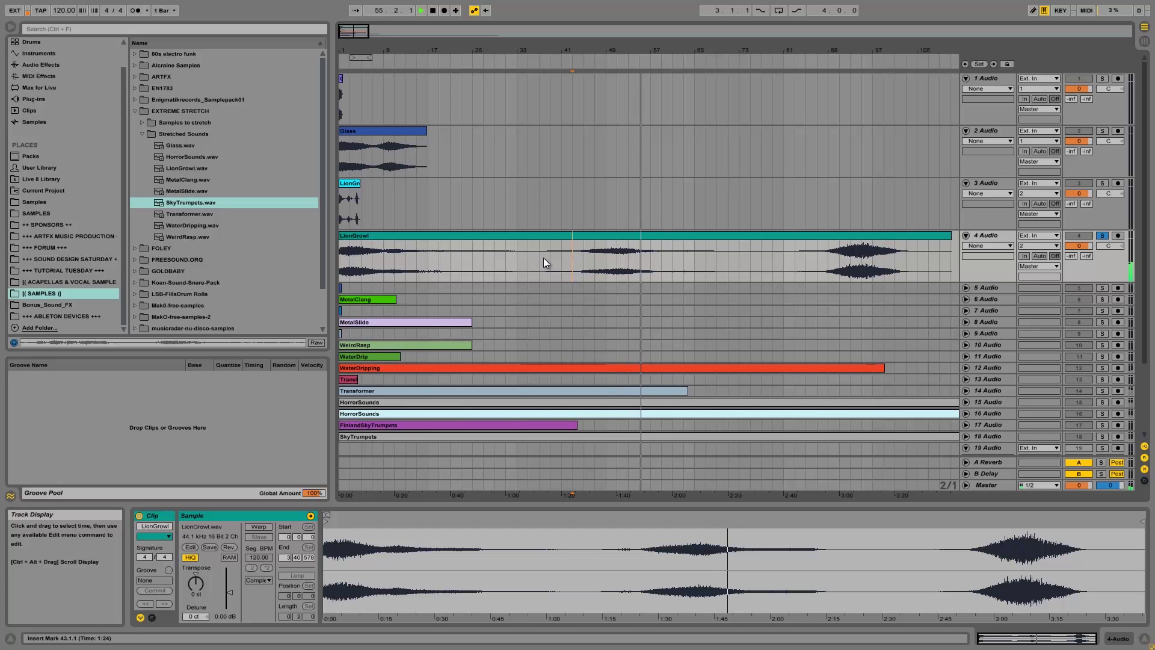
{"action": "left_click", "coordinate": [833, 248]}
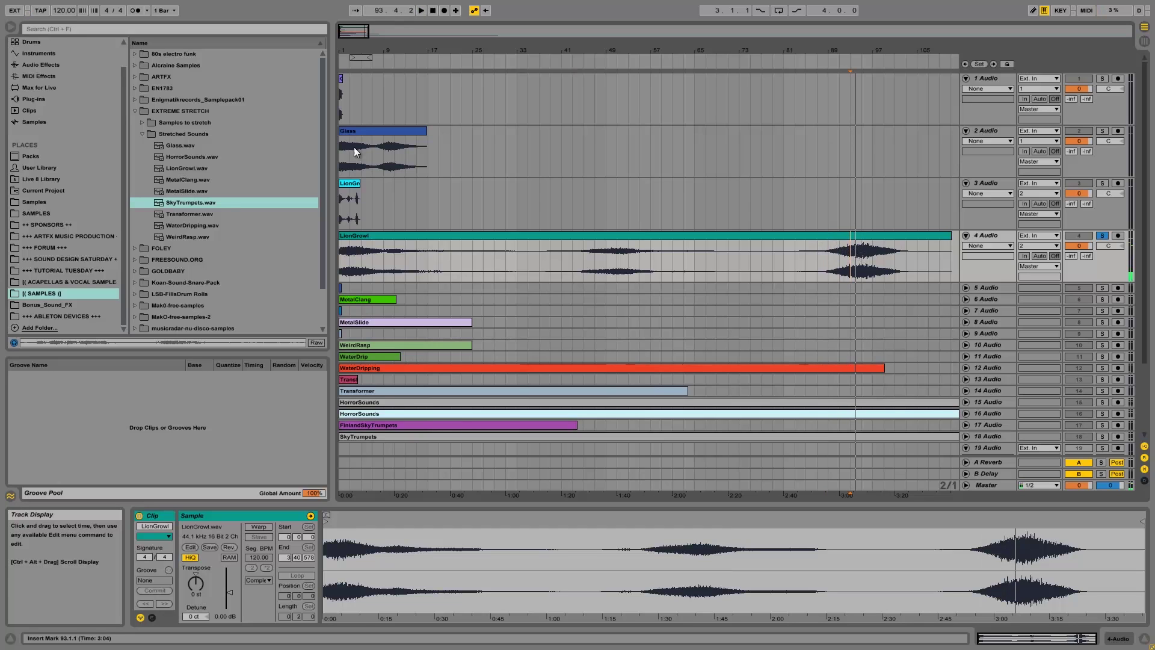
Turn on warping for the original LionGrowl clip on track 3
{"action": "left_click", "coordinate": [357, 184]}
{"action": "key", "text": "space"}
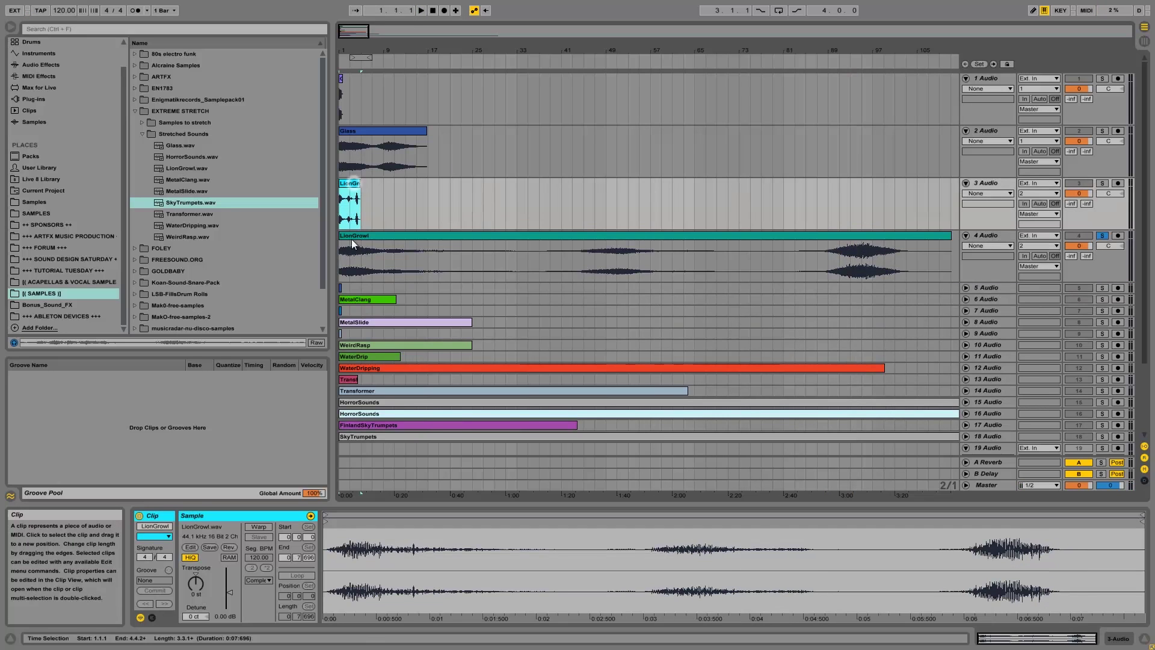
{"action": "left_click", "coordinate": [259, 527]}
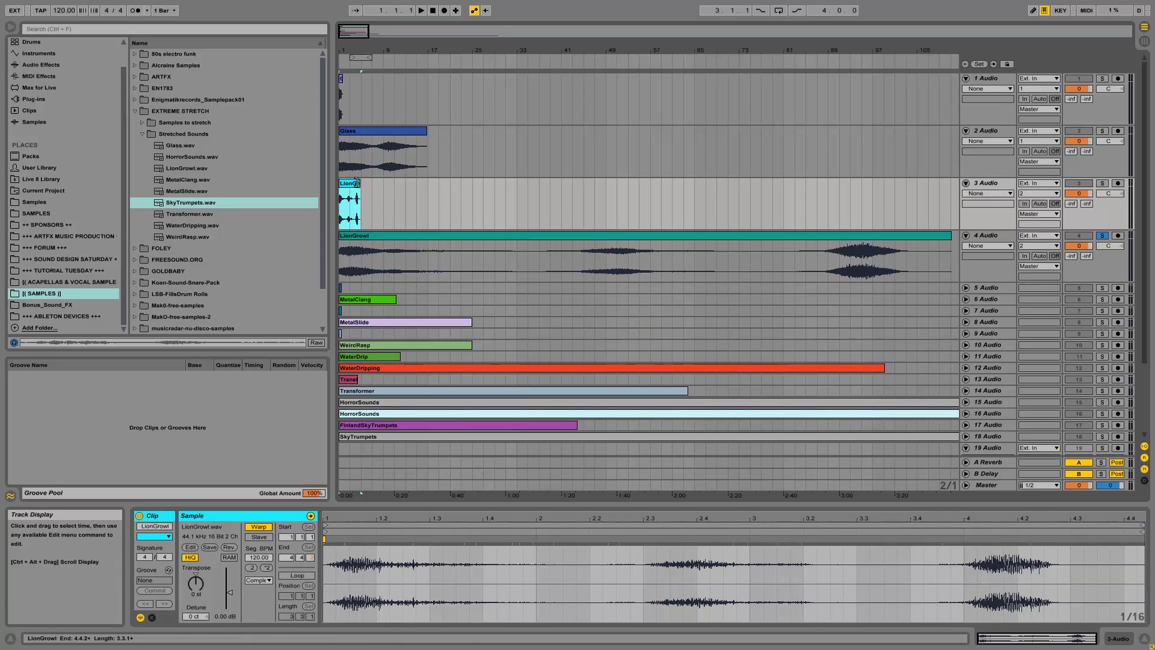
{"action": "left_click", "coordinate": [1056, 519]}
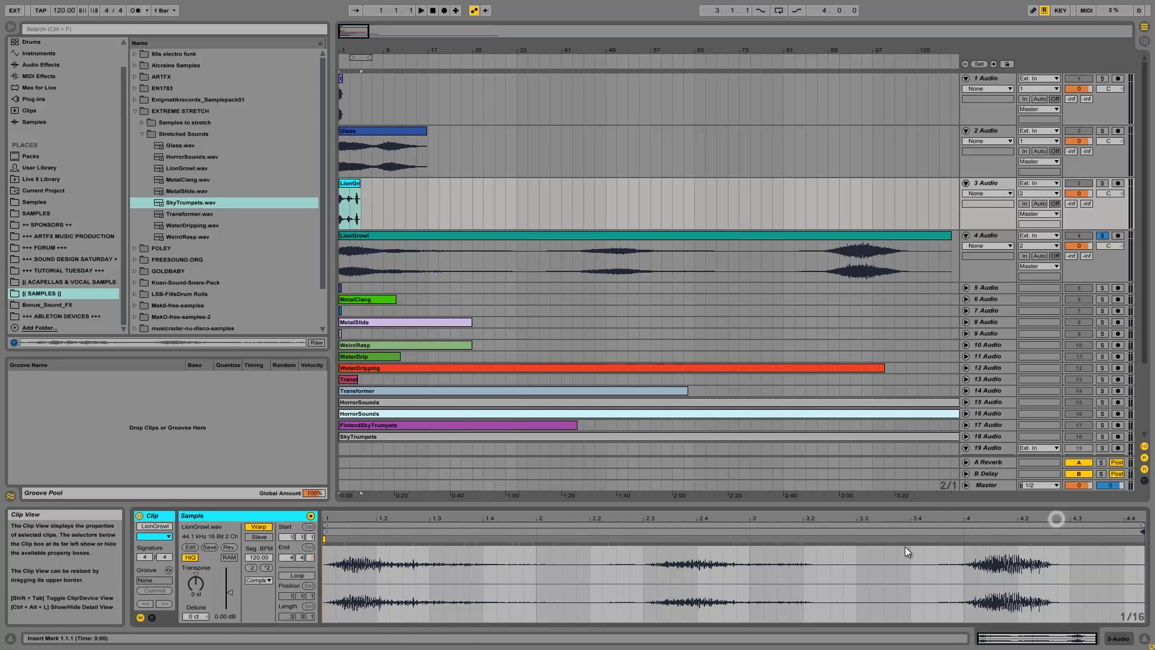
Set the original LionGrowl clip's end to bar 111 and stretch its audio to bar 33 with a warp marker
{"action": "left_click", "coordinate": [292, 557]}
{"action": "type", "text": "29"}
{"action": "key", "text": "Return"}
{"action": "scroll", "coordinate": [293, 556], "scroll_direction": "up", "scroll_amount": 20}
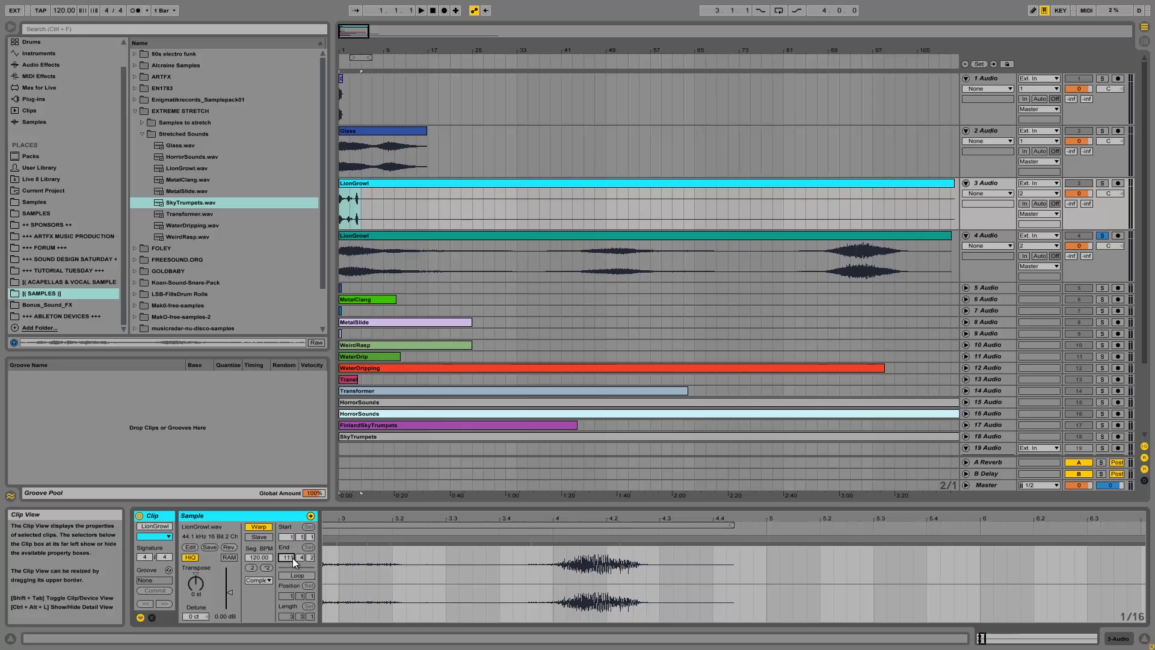
{"action": "left_click", "coordinate": [293, 558]}
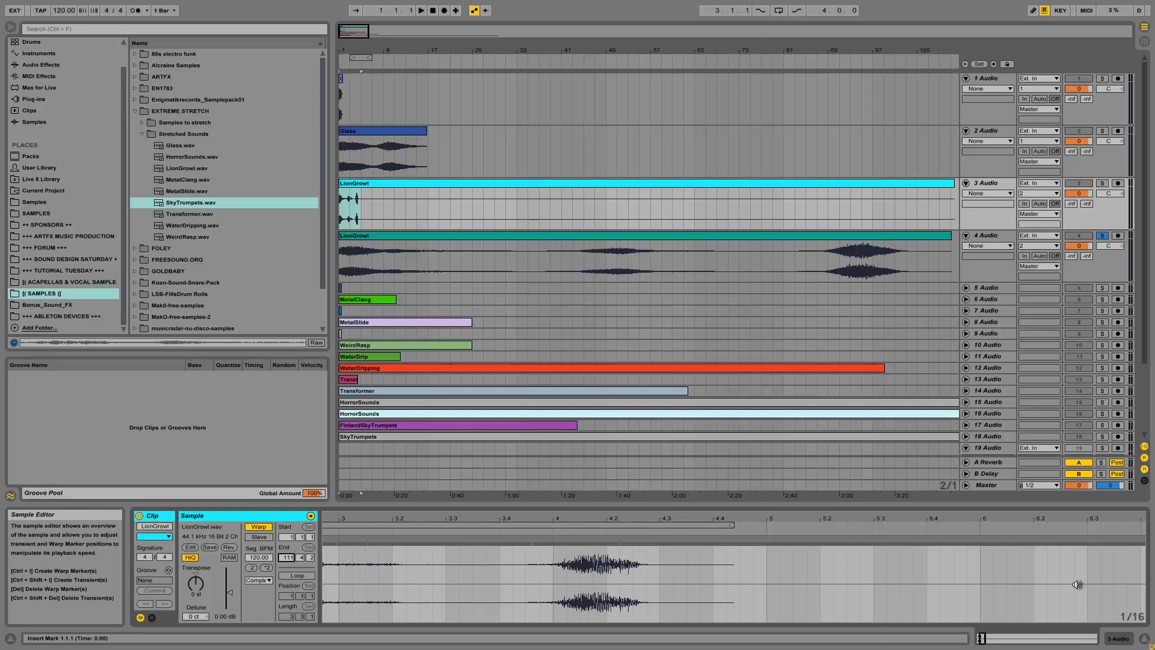
{"action": "left_click_drag", "start_coordinate": [1032, 644], "coordinate": [1033, 639]}
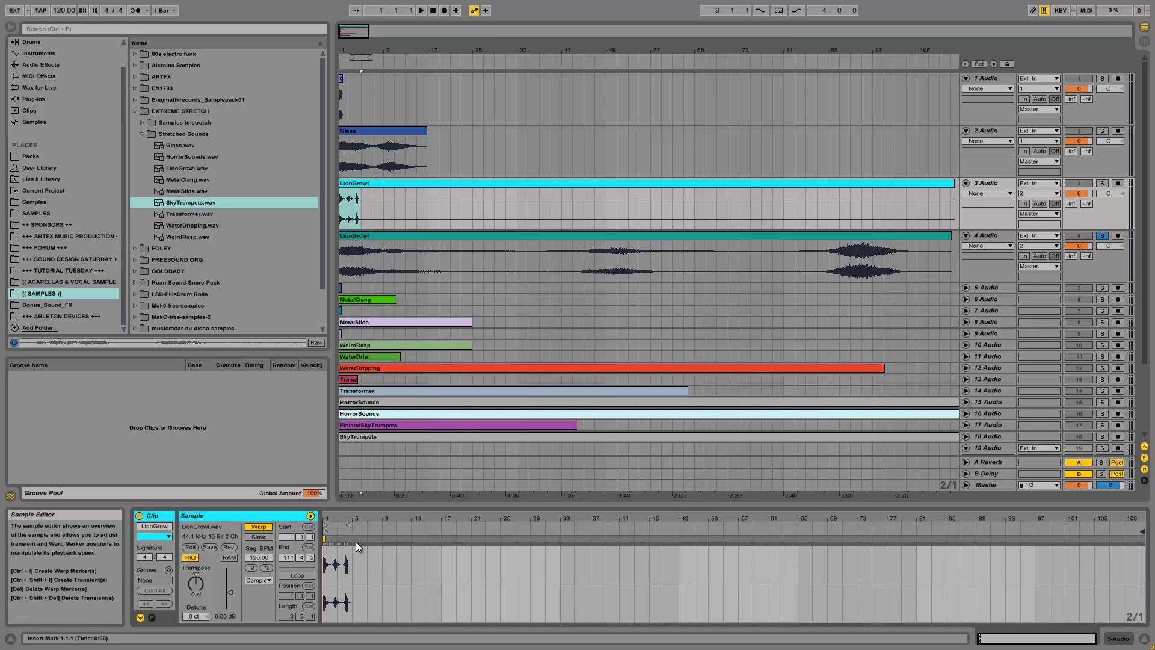
{"action": "left_click_drag", "start_coordinate": [350, 540], "coordinate": [794, 491]}
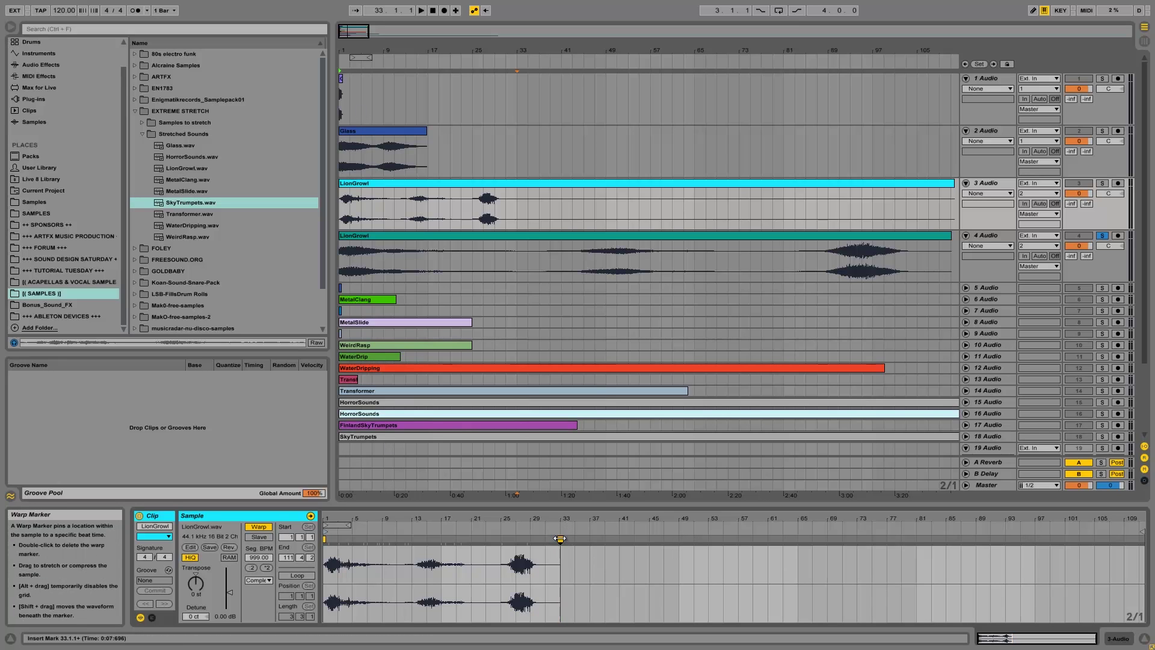
Solo track 3 and play the warp-stretched LionGrowl clip from bar 1
{"action": "left_click", "coordinate": [345, 205]}
{"action": "left_click", "coordinate": [1108, 187]}
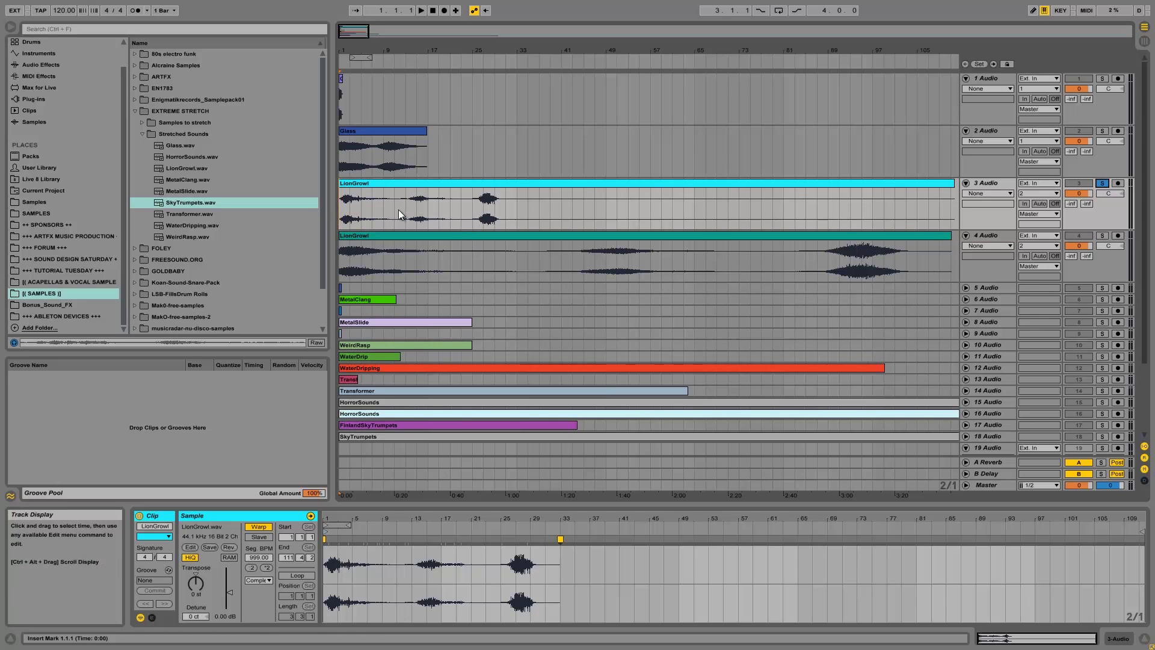
{"action": "key", "text": "space"}
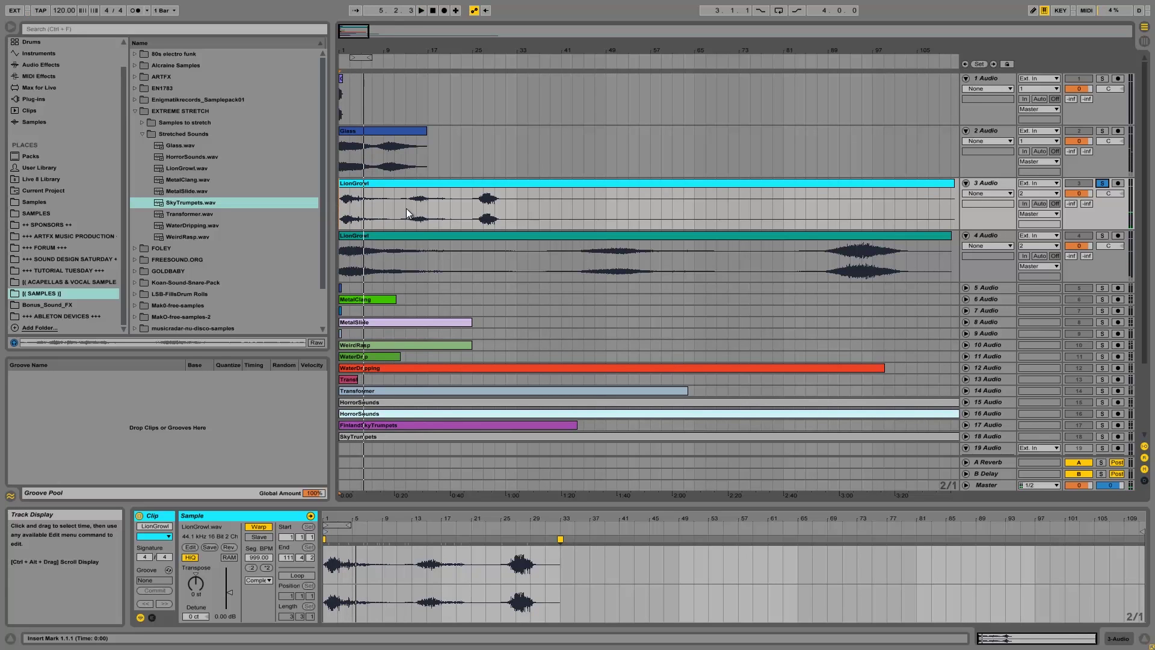
Undo the warp stretching and lengthening of the LionGrowl clip on track 3
{"action": "left_click", "coordinate": [423, 190]}
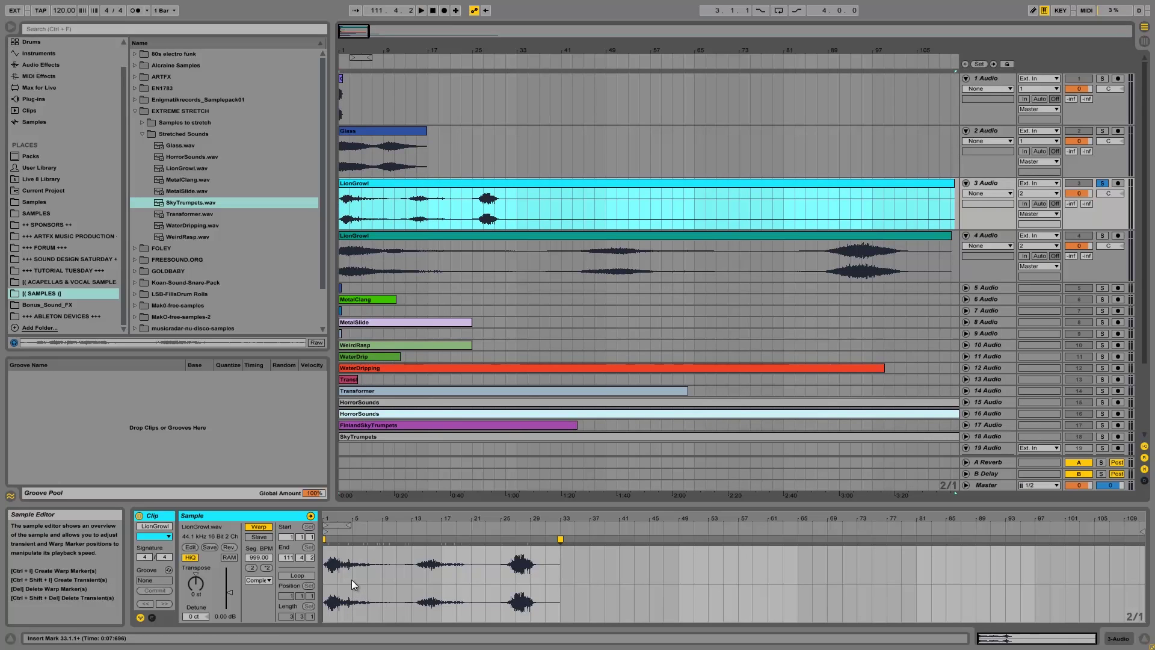
{"action": "key", "text": "ctrl+z"}
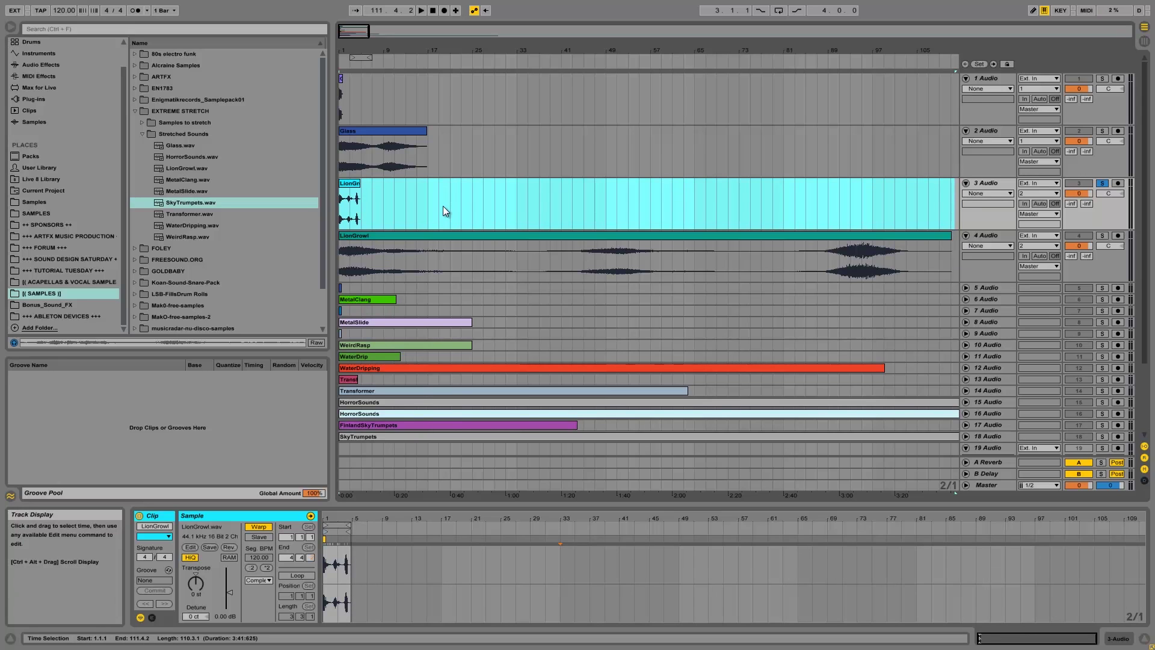
Solo track 4 again and play the stretched LionGrowl clip from bar 9 and bar 51
{"action": "left_click", "coordinate": [339, 263]}
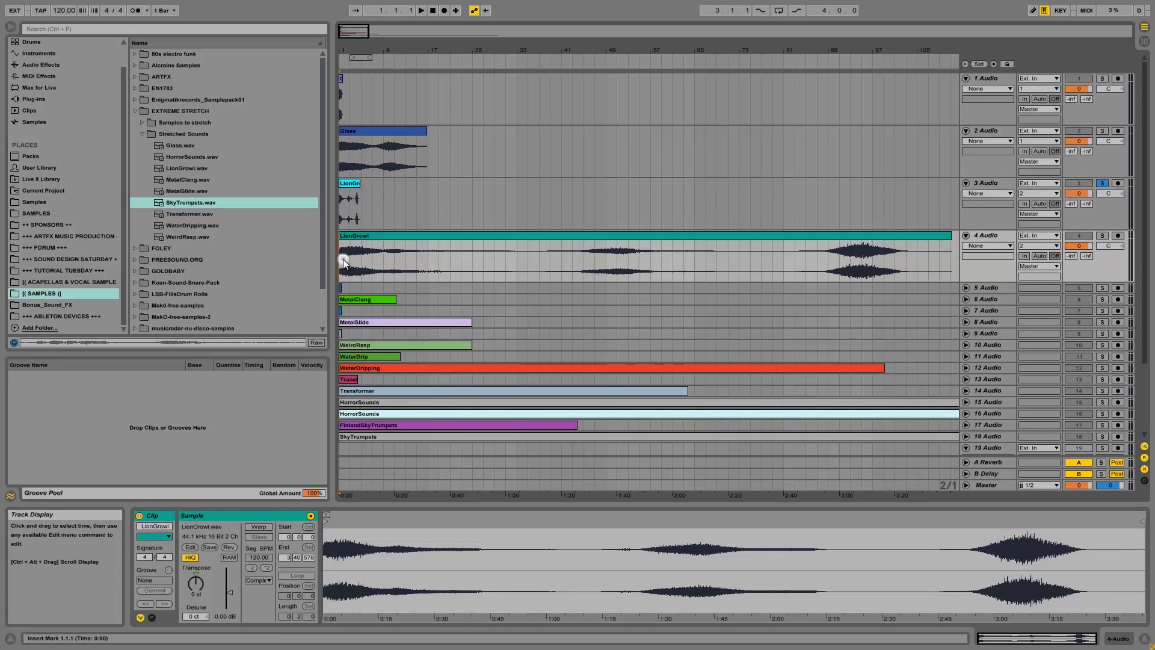
{"action": "left_click", "coordinate": [1103, 236]}
{"action": "left_click", "coordinate": [385, 255]}
{"action": "key", "text": "space"}
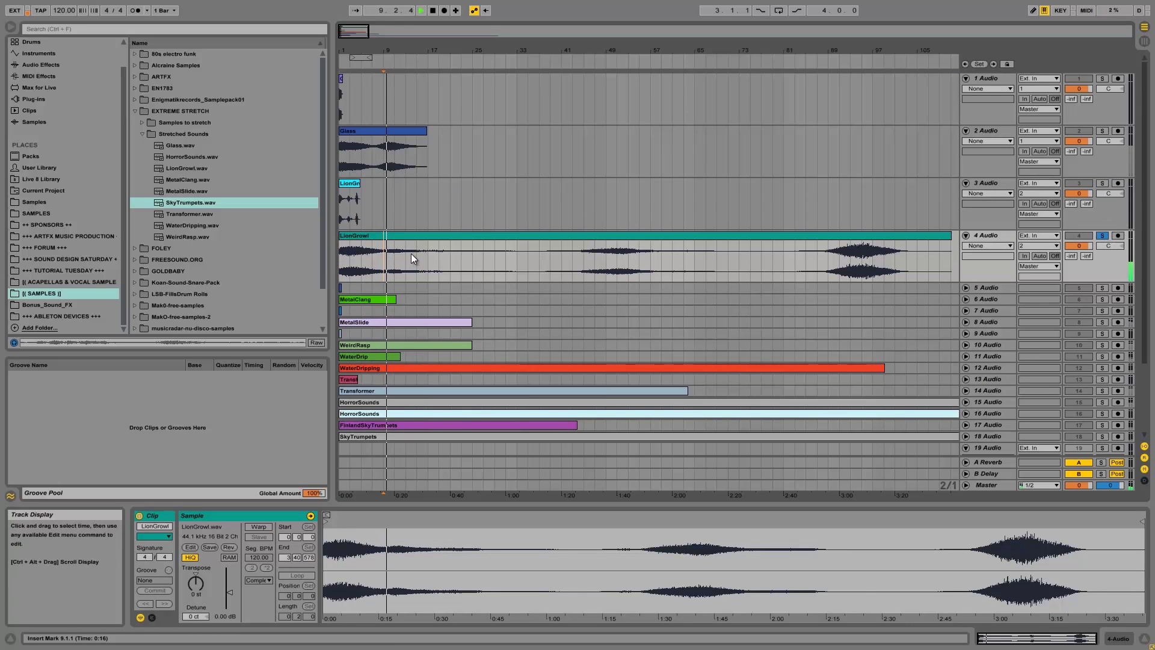
{"action": "left_click", "coordinate": [618, 258]}
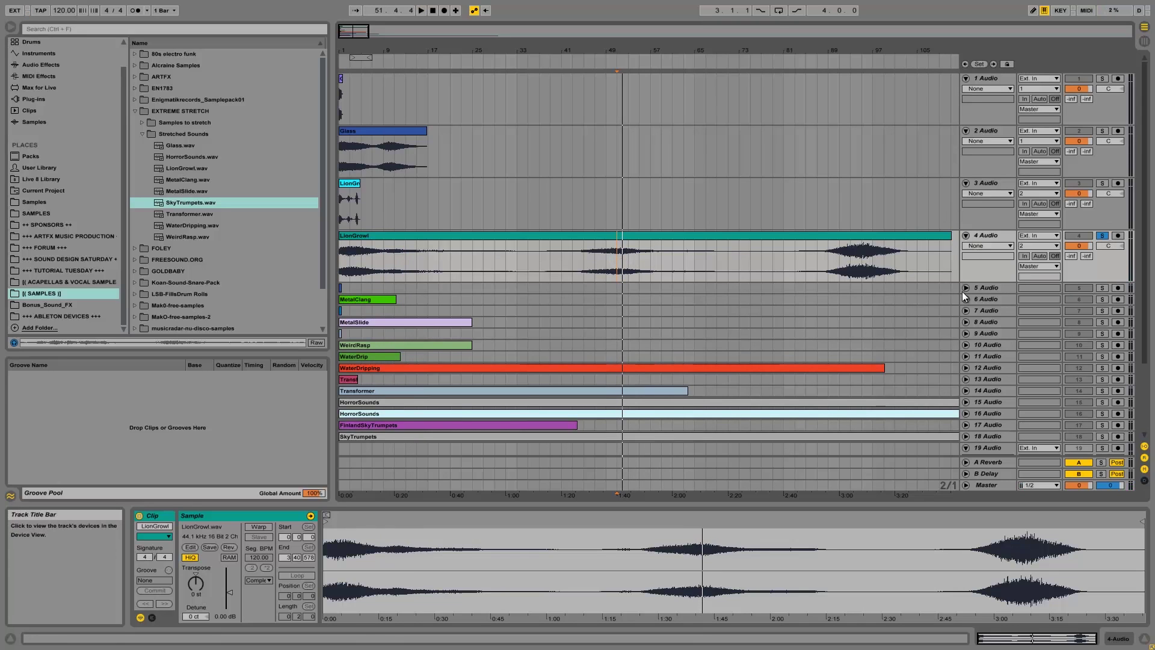
Unfold and solo track 5 and play the original MetalClang clip from its start
{"action": "left_click_drag", "start_coordinate": [343, 48], "coordinate": [344, 157]}
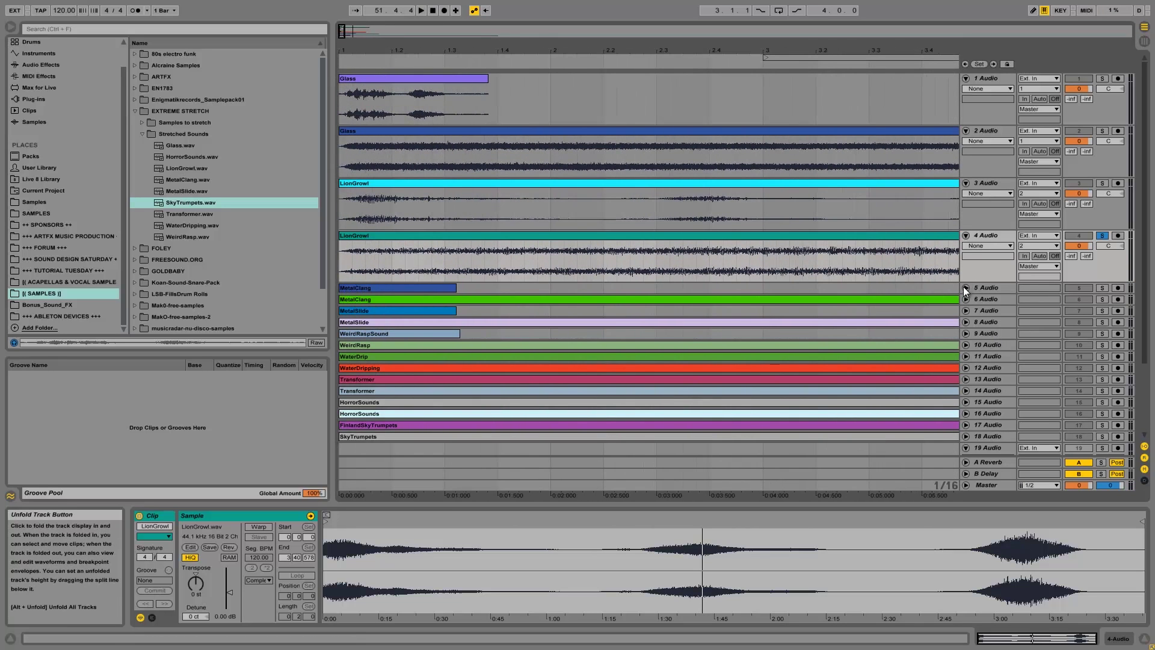
{"action": "left_click", "coordinate": [965, 287]}
{"action": "scroll", "coordinate": [457, 225], "scroll_direction": "down", "scroll_amount": 6}
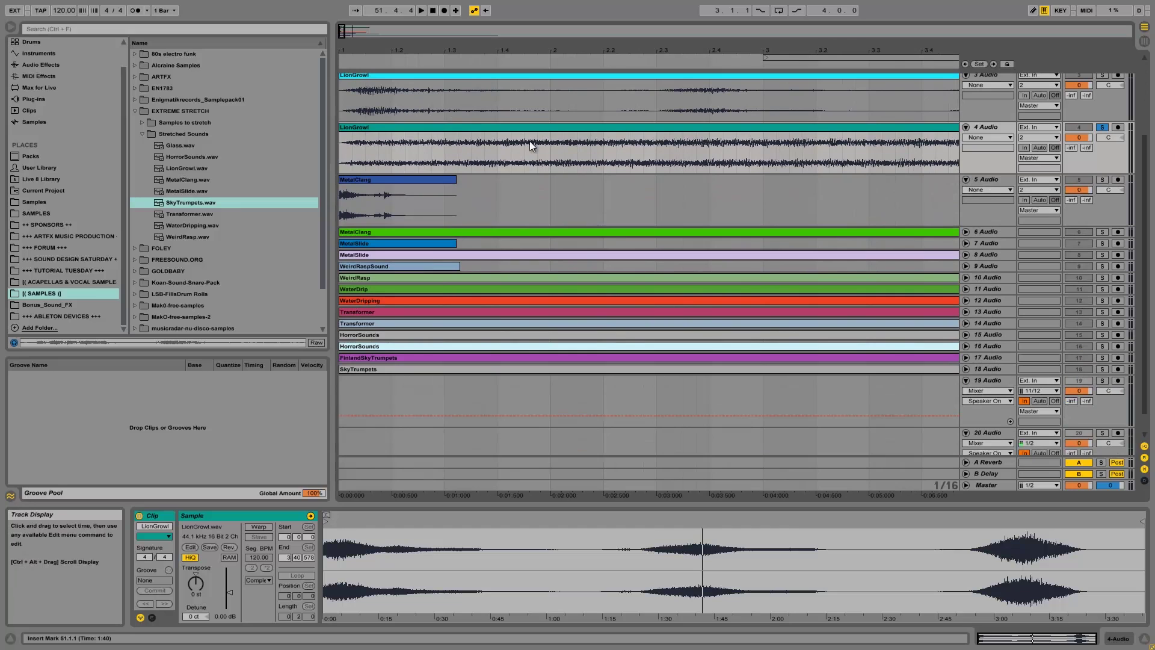
{"action": "left_click", "coordinate": [1102, 179]}
{"action": "key", "text": "space"}
{"action": "left_click", "coordinate": [342, 193]}
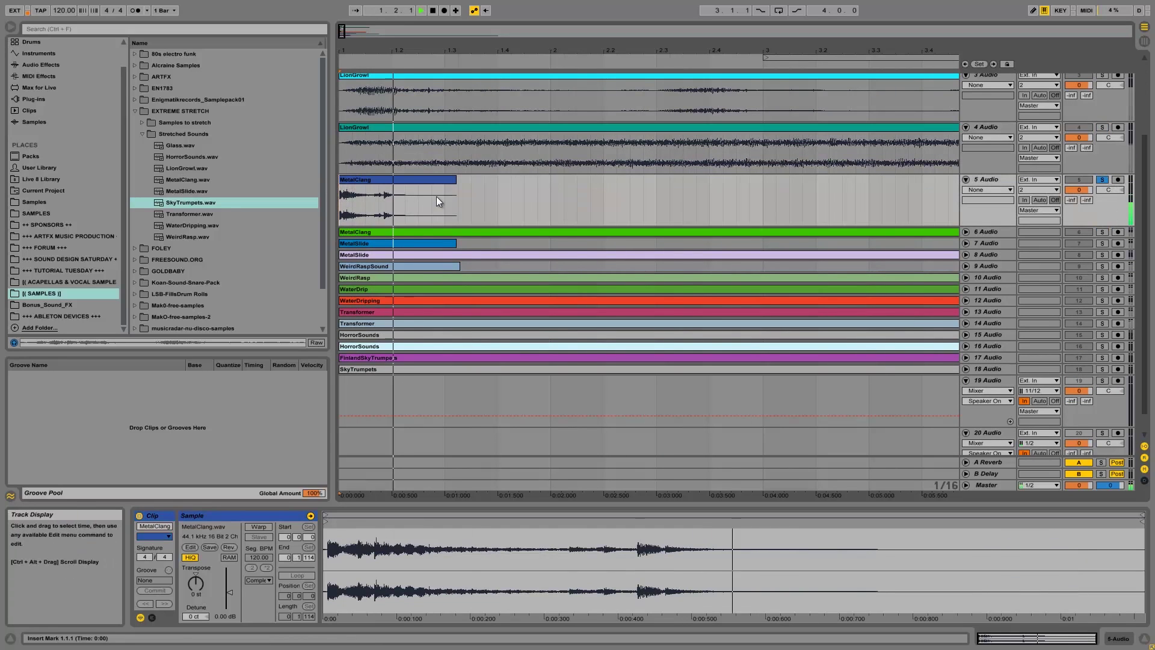
Unfold and solo track 6 and play the stretched MetalClang clip from its start
{"action": "left_click", "coordinate": [965, 231]}
{"action": "left_click_drag", "start_coordinate": [389, 53], "coordinate": [392, 52]}
{"action": "left_click", "coordinate": [1102, 231]}
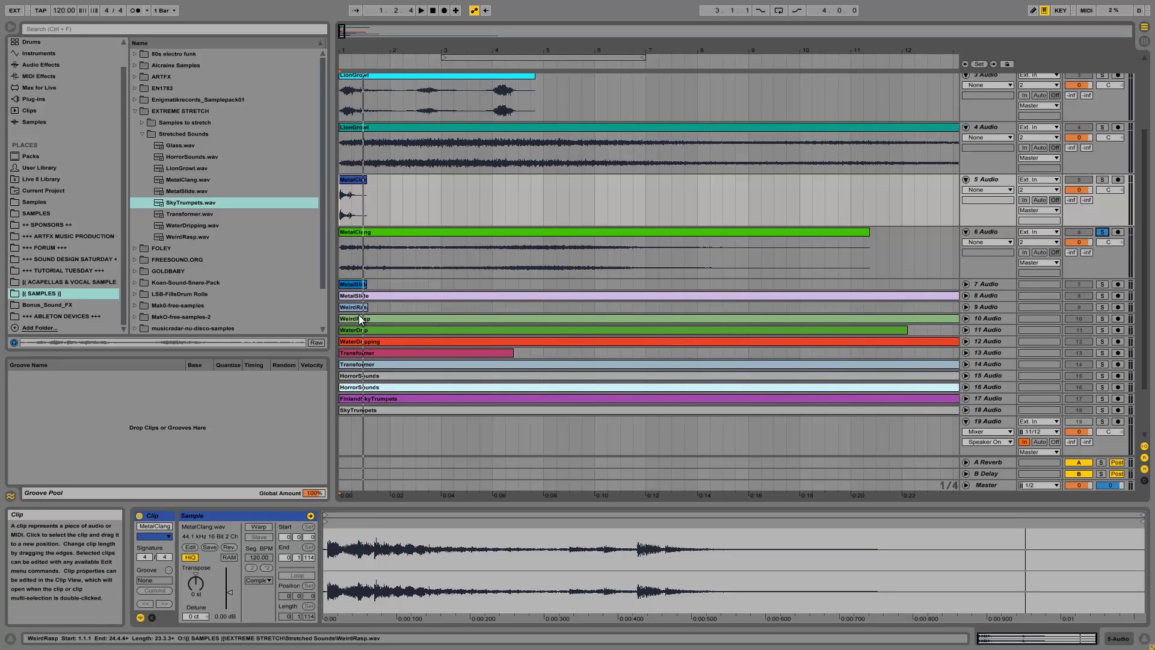
{"action": "key", "text": "space"}
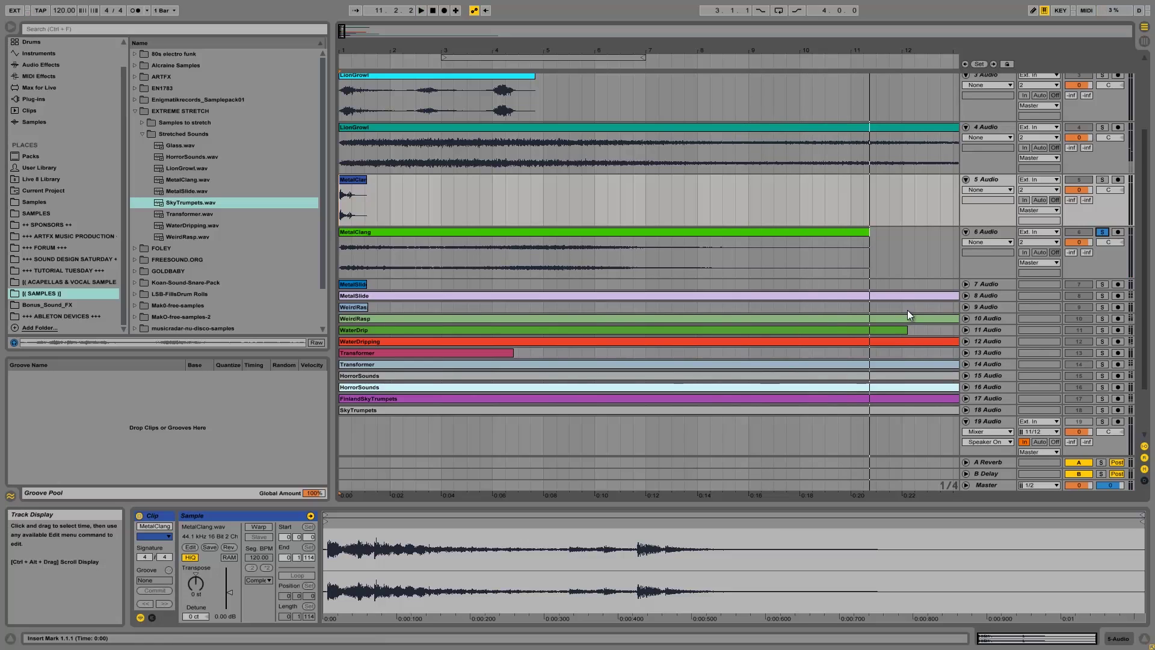
Unfold and solo track 7 and play the original MetalSlide clip from its start
{"action": "left_click", "coordinate": [964, 284]}
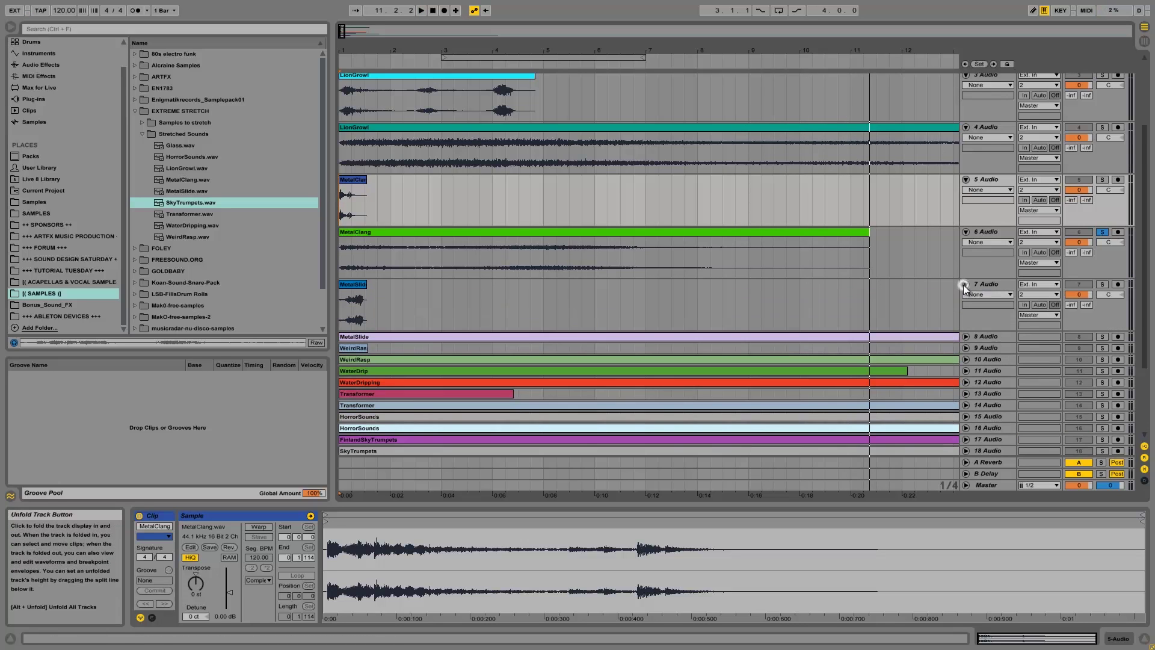
{"action": "left_click", "coordinate": [349, 289]}
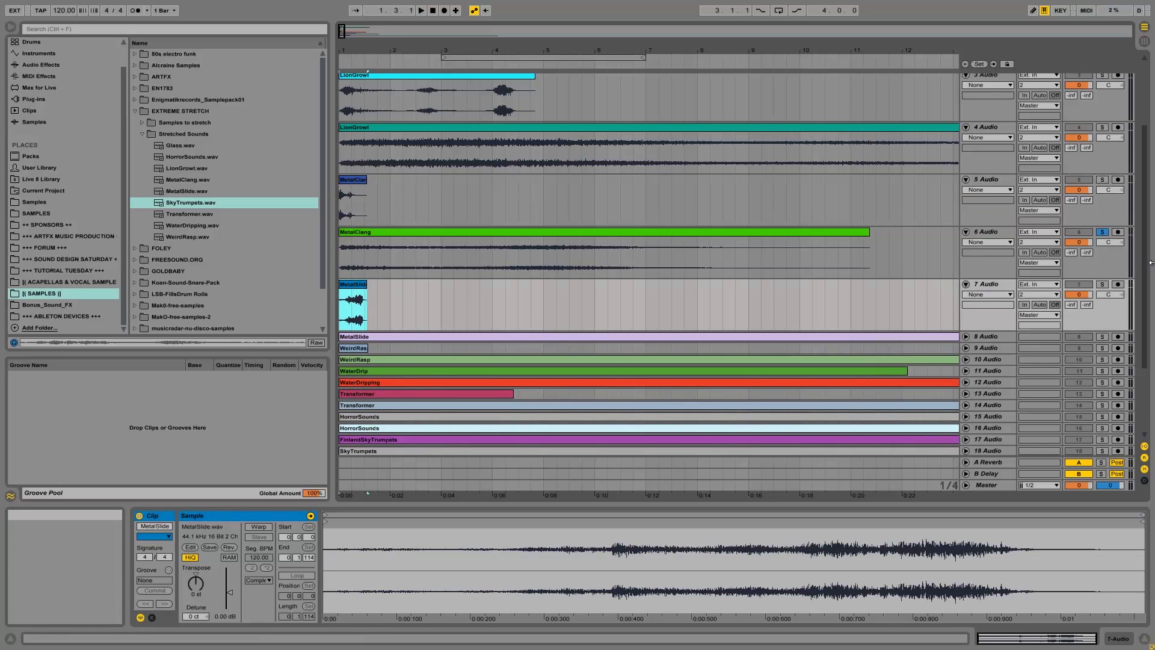
{"action": "left_click", "coordinate": [1102, 179]}
{"action": "key", "text": "space"}
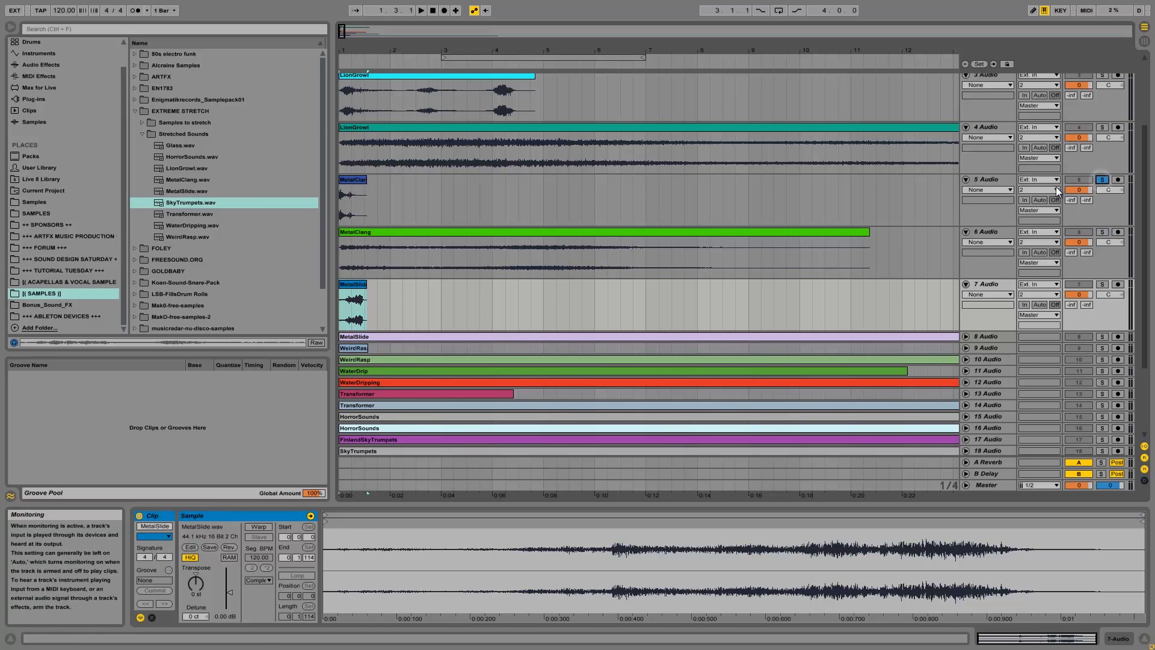
{"action": "key", "text": "space"}
{"action": "left_click", "coordinate": [1100, 292]}
{"action": "left_click", "coordinate": [1102, 285]}
{"action": "key", "text": "space"}
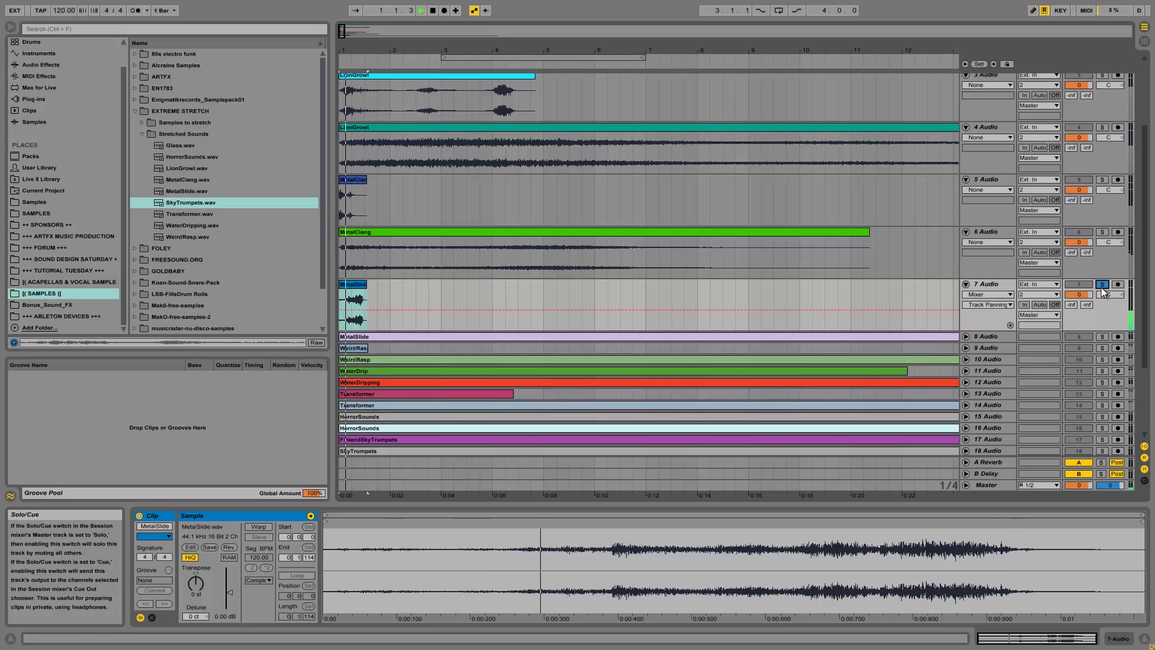
{"action": "key", "text": "space"}
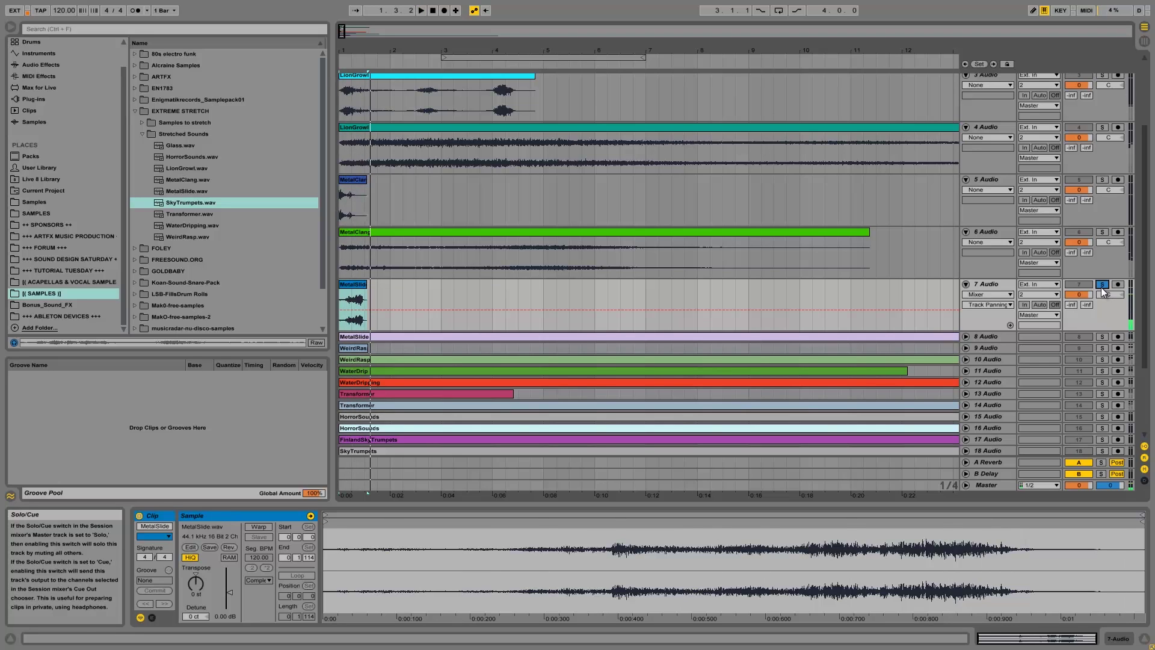
Unfold and solo track 8 and play the stretched MetalSlide clip from its start
{"action": "left_click", "coordinate": [966, 337]}
{"action": "left_click", "coordinate": [1101, 336]}
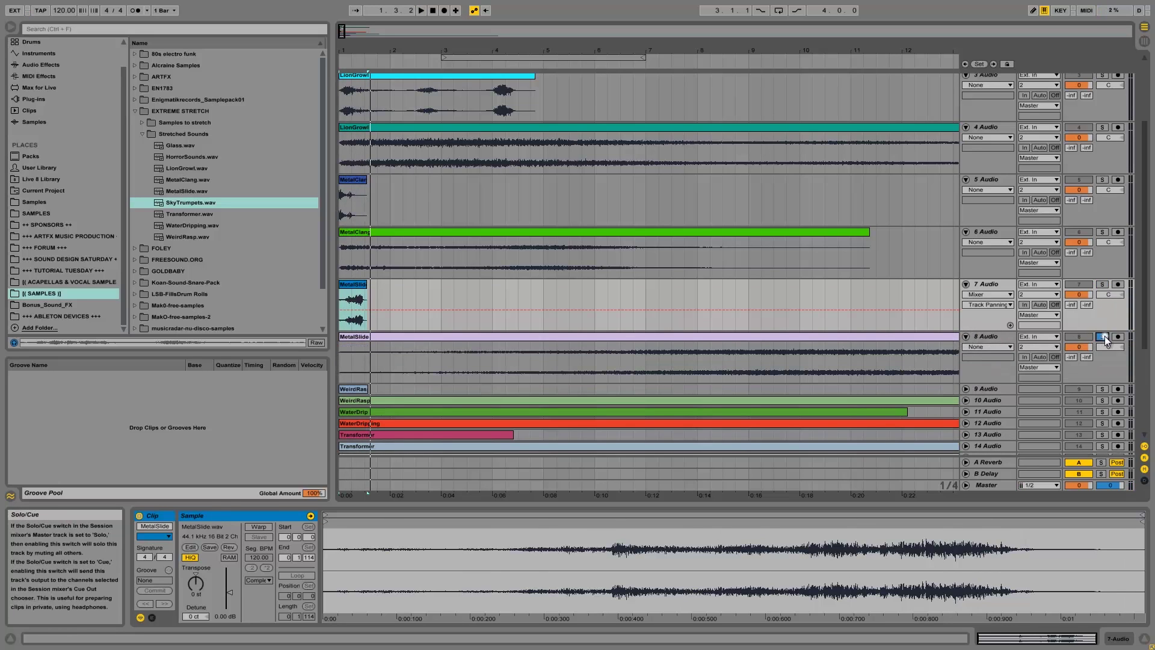
{"action": "left_click_drag", "start_coordinate": [385, 55], "coordinate": [383, 46]}
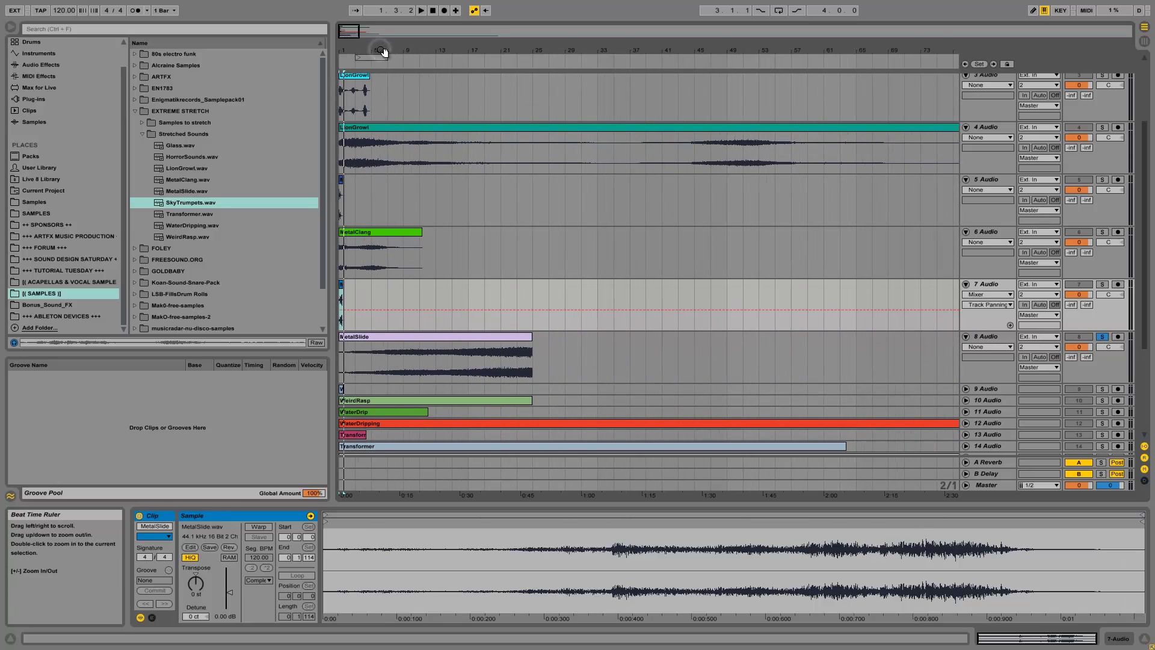
{"action": "key", "text": "space"}
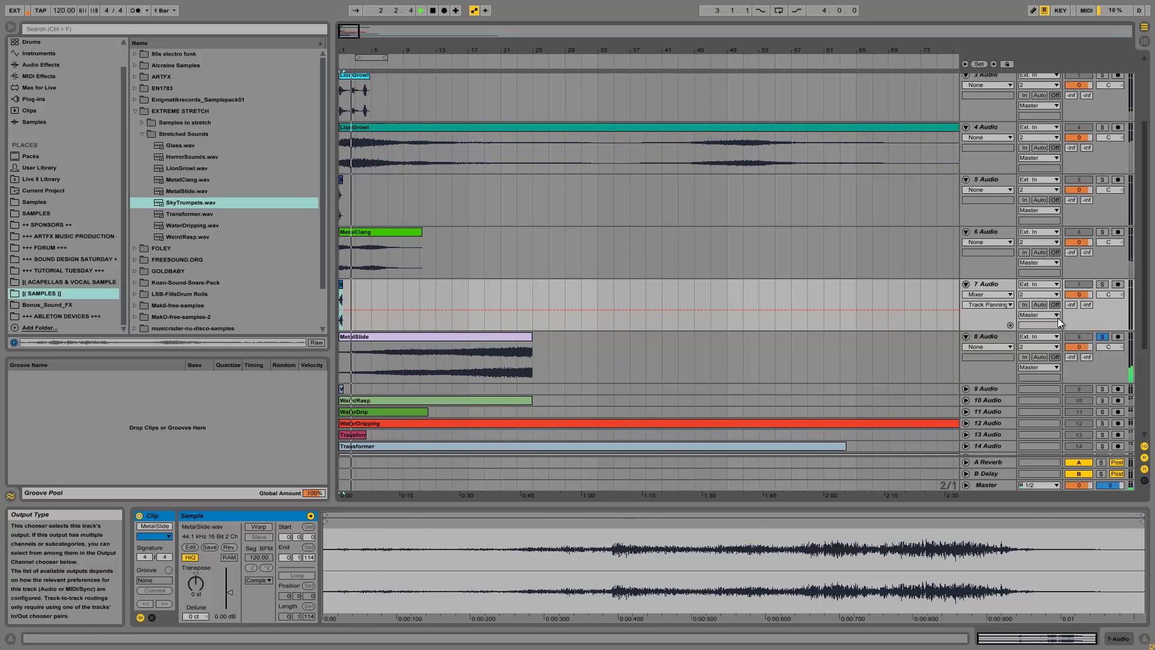
{"action": "left_click", "coordinate": [519, 336]}
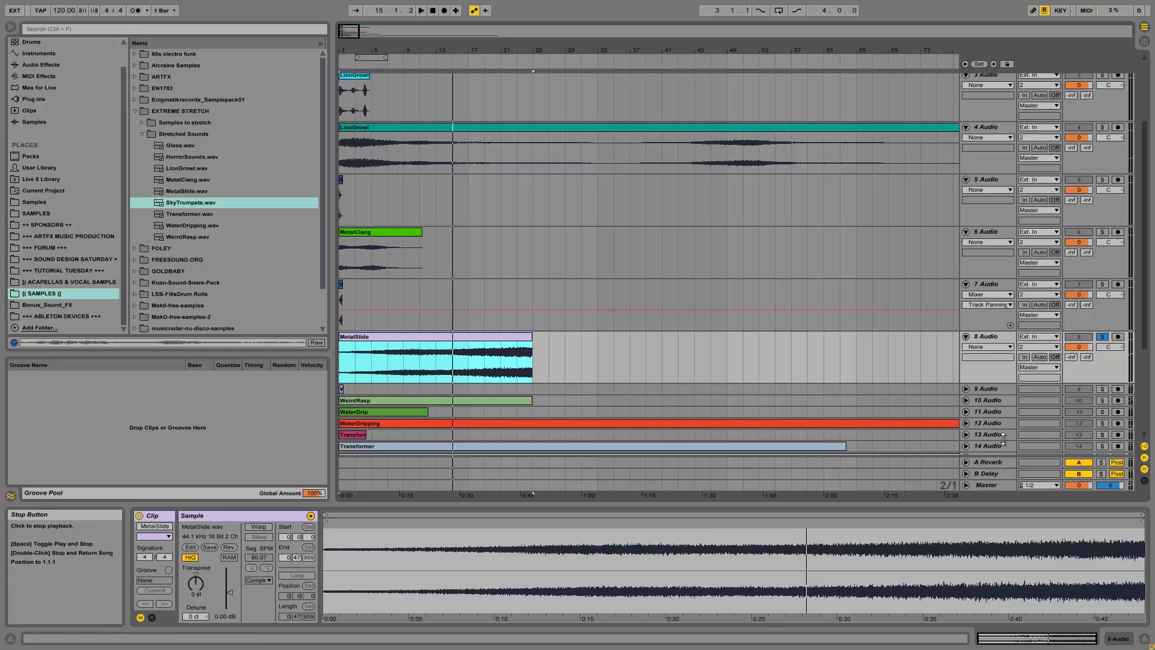
Unfold and solo track 9 and play the original WeirdRasp clip from its start
{"action": "scroll", "coordinate": [979, 380], "scroll_direction": "down", "scroll_amount": 1}
{"action": "scroll", "coordinate": [979, 378], "scroll_direction": "up", "scroll_amount": 1}
{"action": "left_click", "coordinate": [965, 388]}
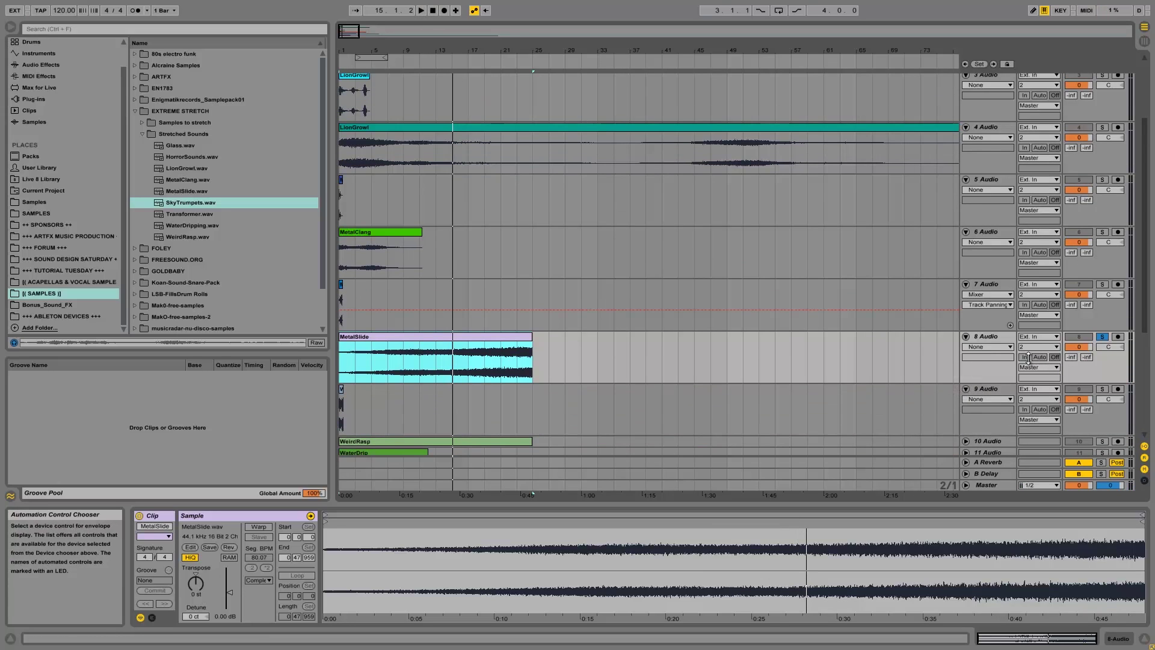
{"action": "left_click", "coordinate": [1102, 388]}
{"action": "left_click", "coordinate": [342, 409]}
{"action": "left_click", "coordinate": [341, 404]}
{"action": "key", "text": "space"}
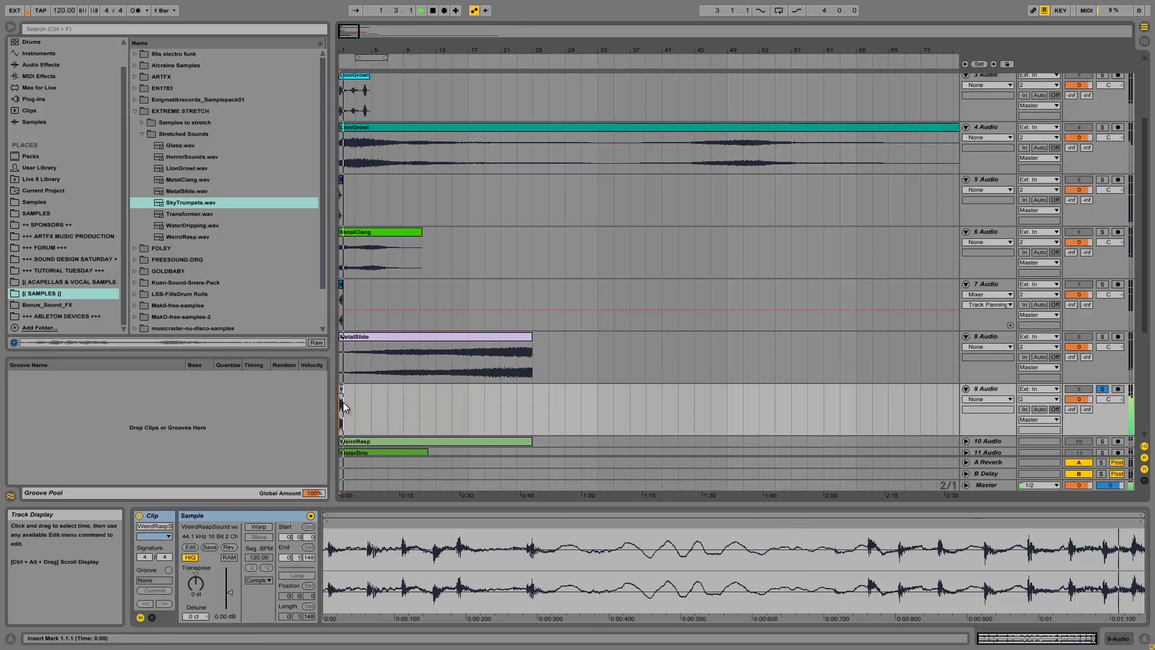
{"action": "scroll", "coordinate": [466, 379], "scroll_direction": "down", "scroll_amount": 3}
{"action": "key", "text": "space"}
Unfold and solo track 10 and play the stretched WeirdRasp clip from its start
{"action": "left_click", "coordinate": [965, 381]}
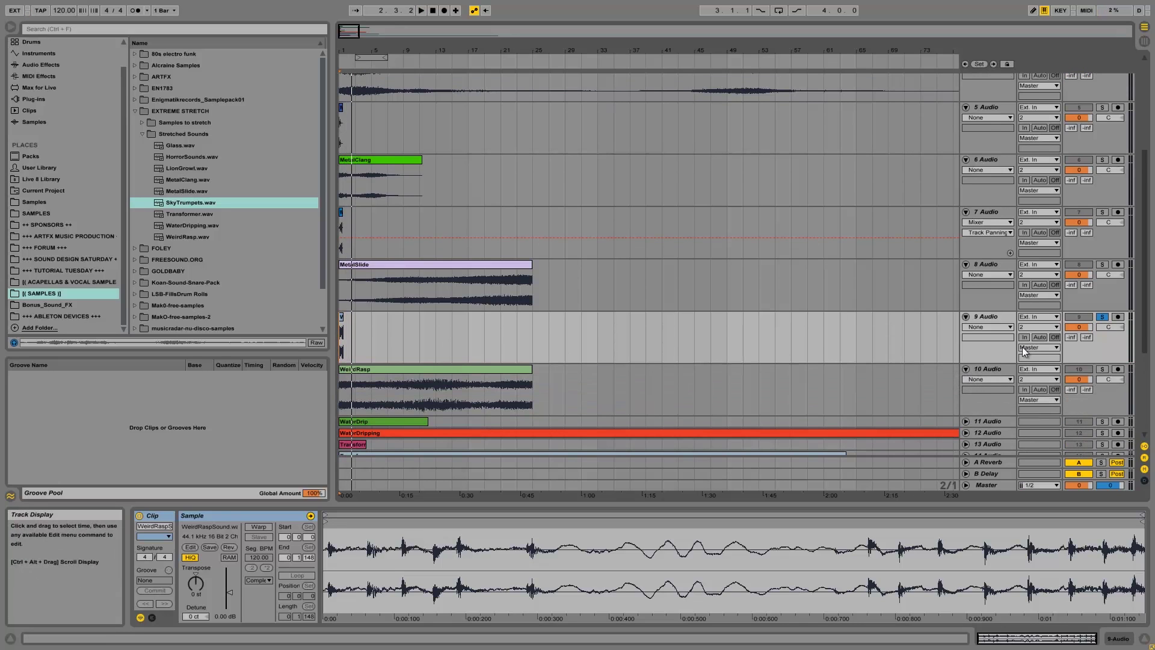
{"action": "left_click", "coordinate": [1102, 369]}
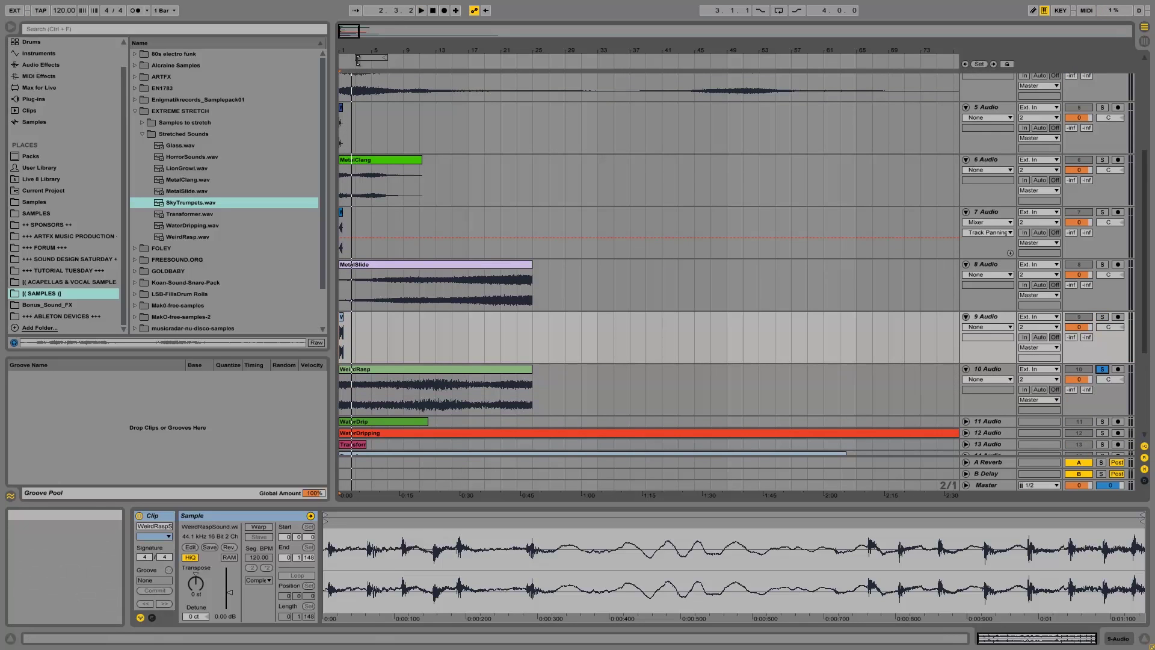
{"action": "left_click", "coordinate": [343, 381]}
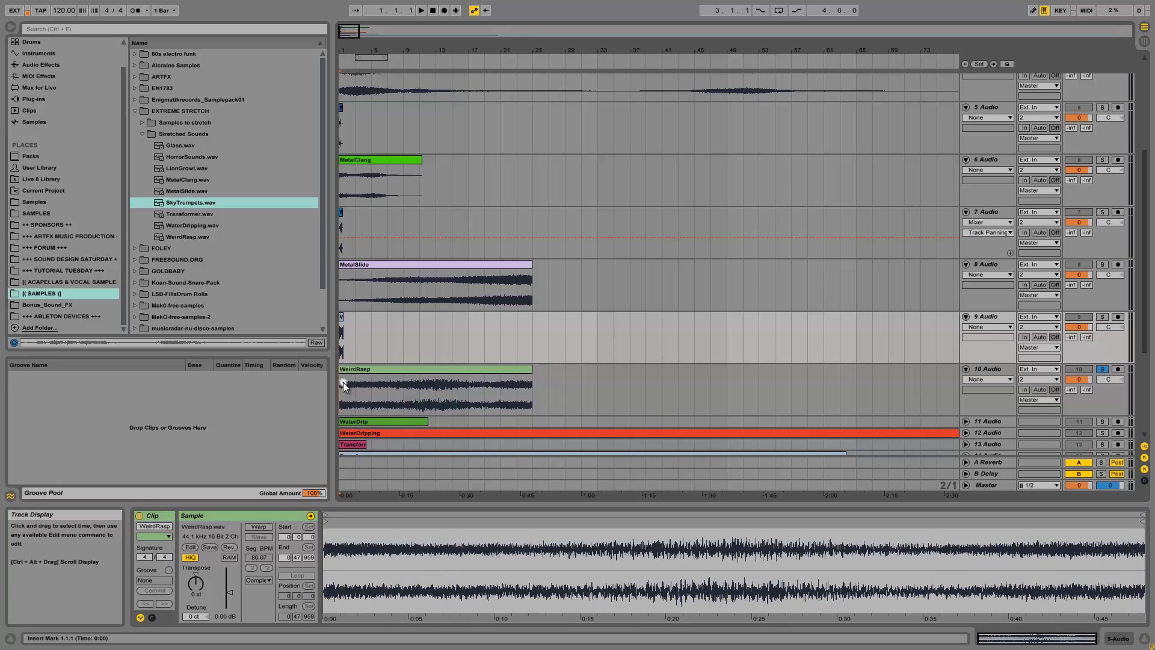
{"action": "key", "text": "space"}
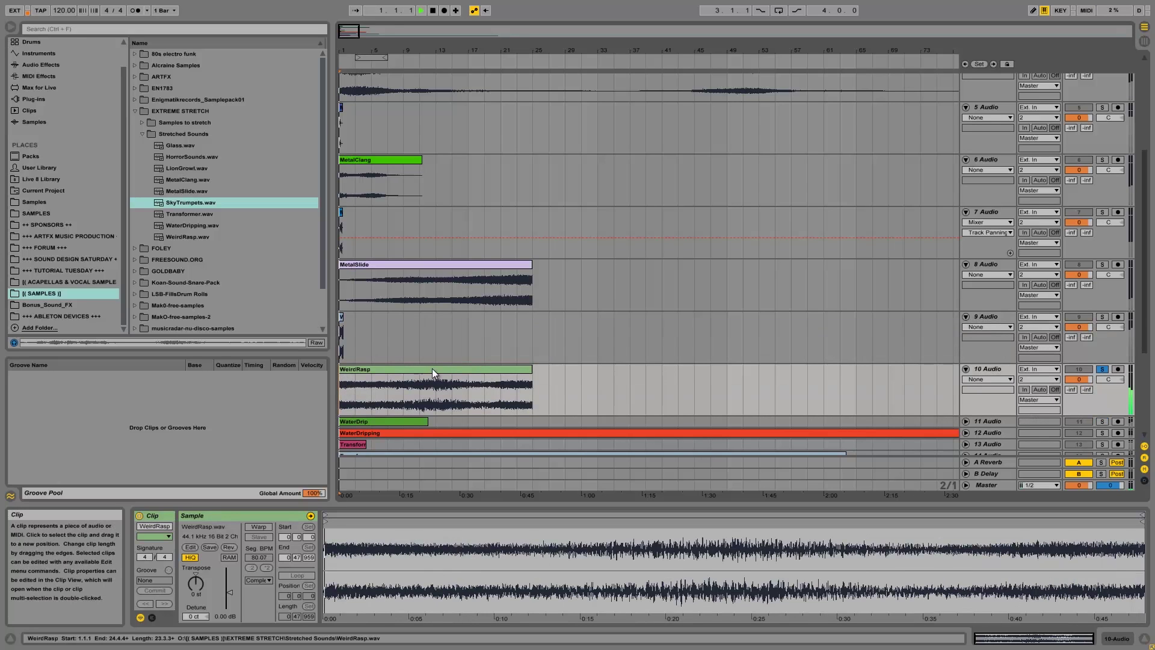
Listen to other passages of the stretched WeirdRasp clip, starting at bars 9, 7 and 21, and stop playback
{"action": "left_click", "coordinate": [398, 393]}
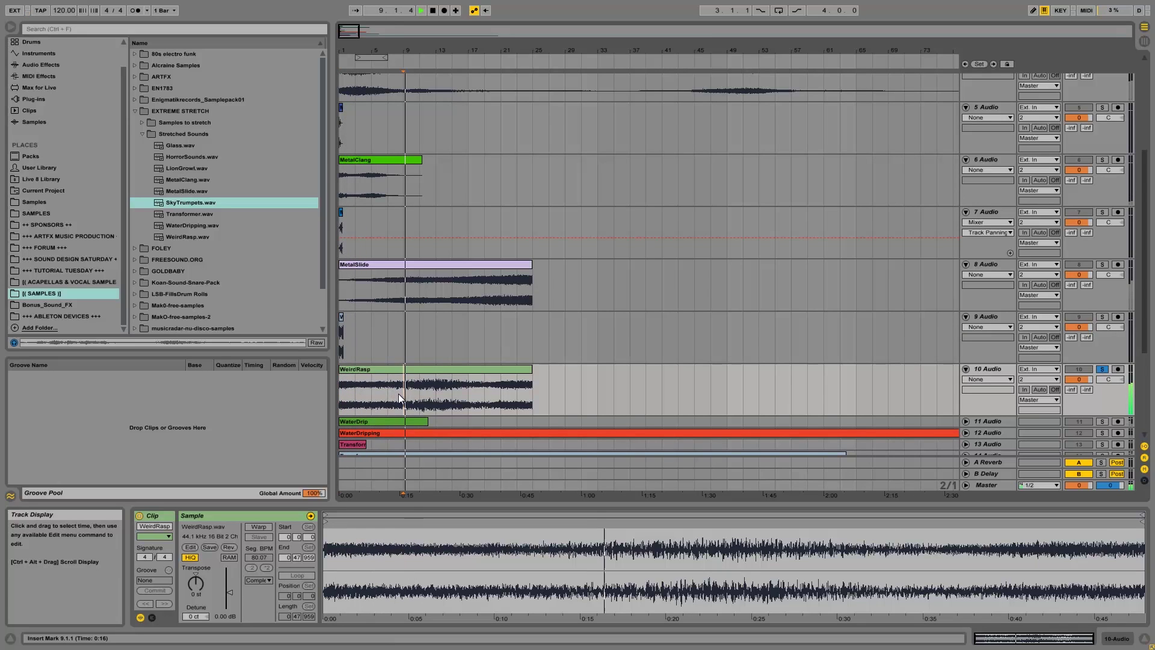
{"action": "left_click", "coordinate": [389, 389]}
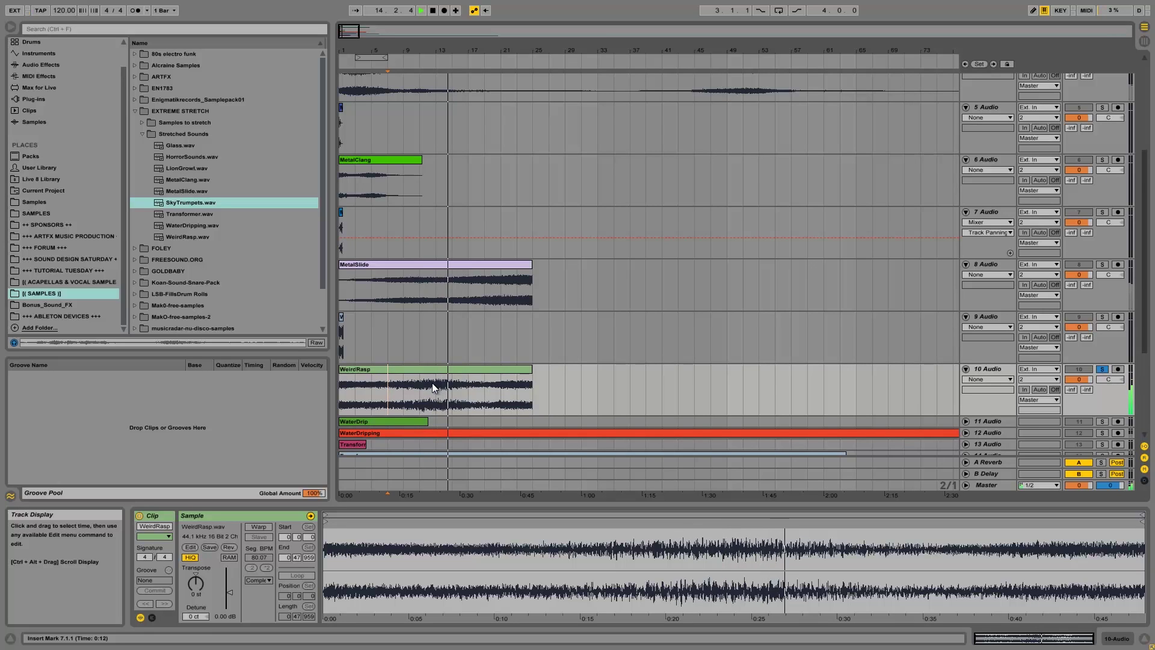
{"action": "left_click", "coordinate": [496, 398]}
{"action": "key", "text": "space"}
{"action": "key", "text": "space"}
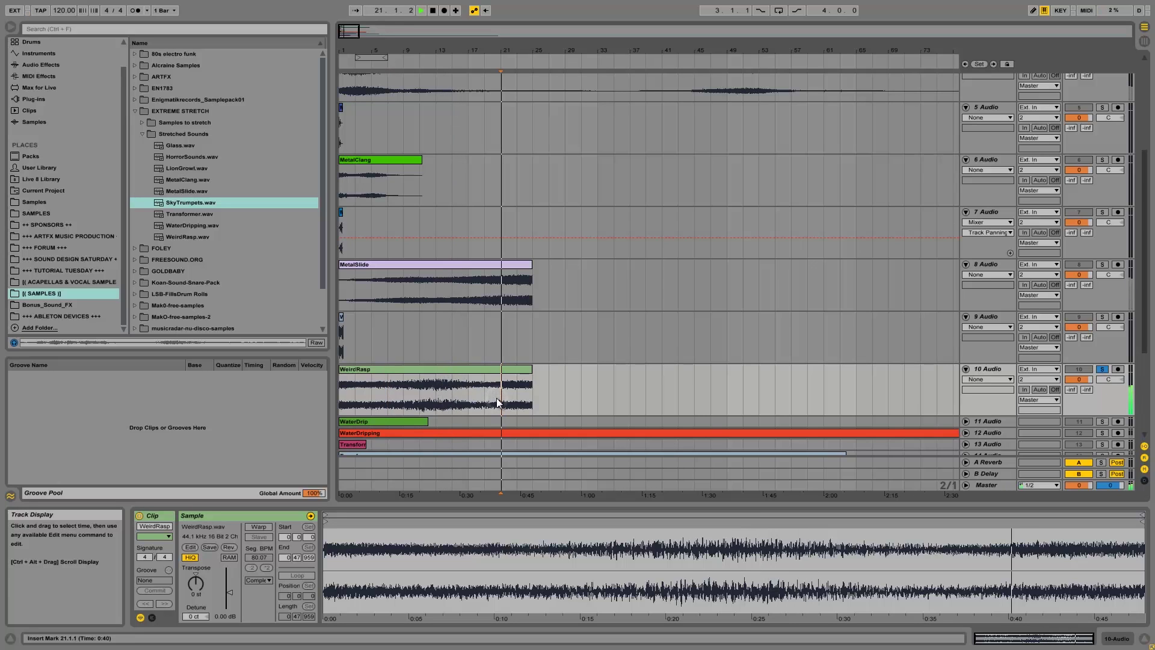
{"action": "key", "text": "space"}
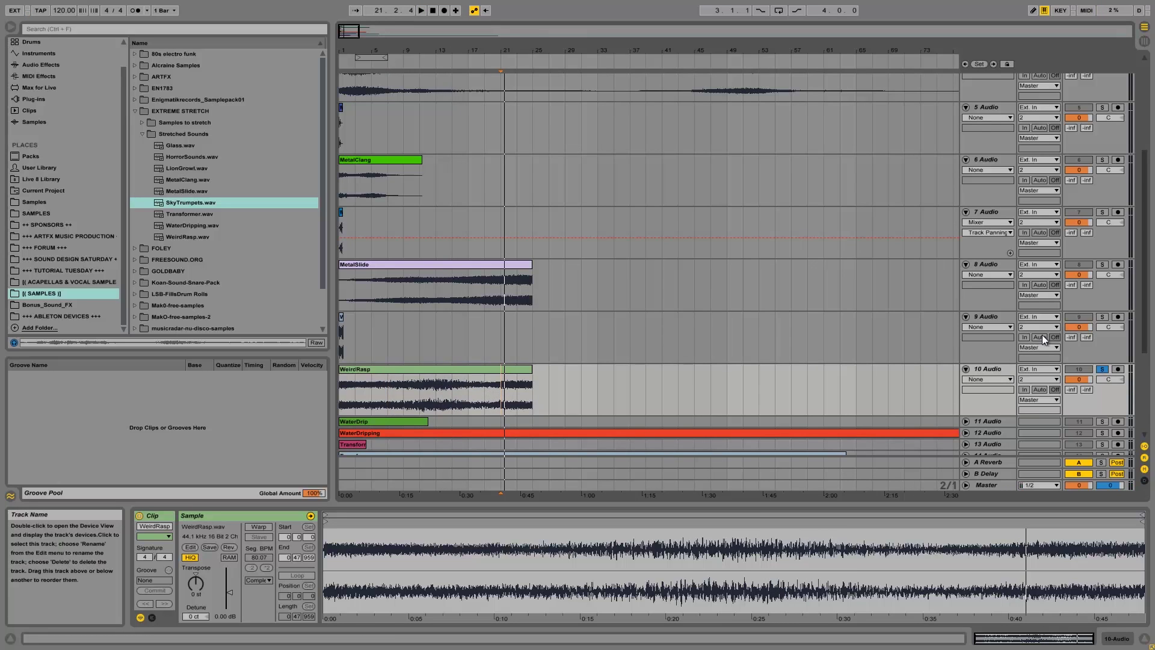
Unfold and solo track 11 and play the original WaterDrip clip from its start
{"action": "scroll", "coordinate": [1019, 358], "scroll_direction": "down", "scroll_amount": 3}
{"action": "scroll", "coordinate": [1016, 363], "scroll_direction": "down", "scroll_amount": 1}
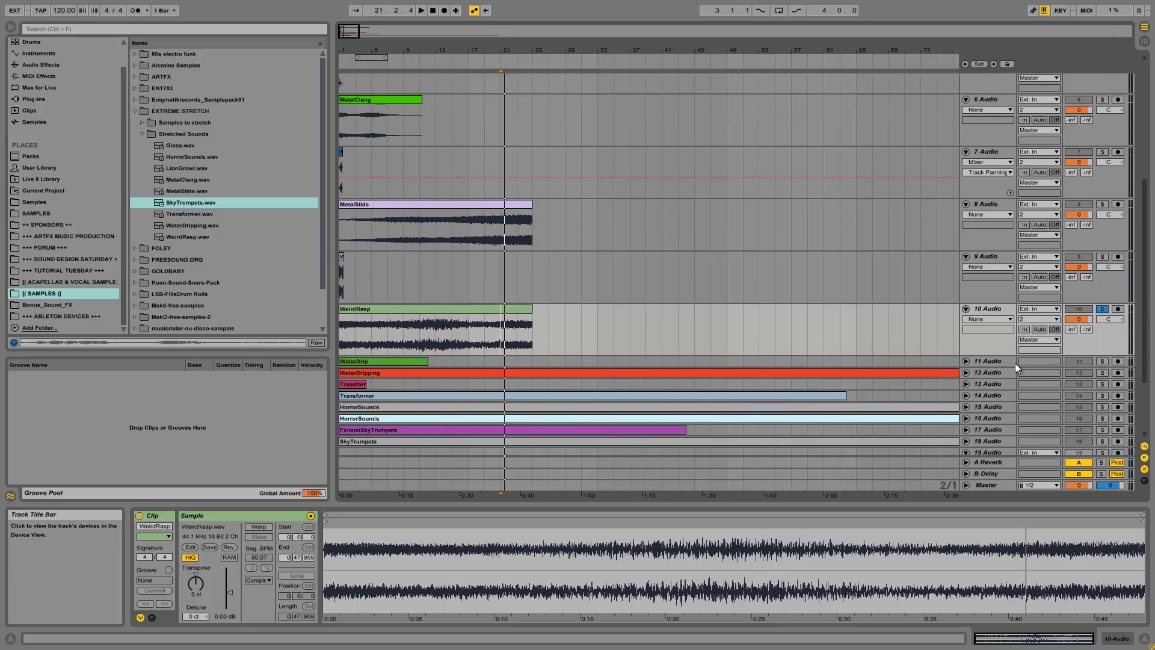
{"action": "left_click", "coordinate": [966, 361]}
{"action": "scroll", "coordinate": [959, 348], "scroll_direction": "up", "scroll_amount": 4}
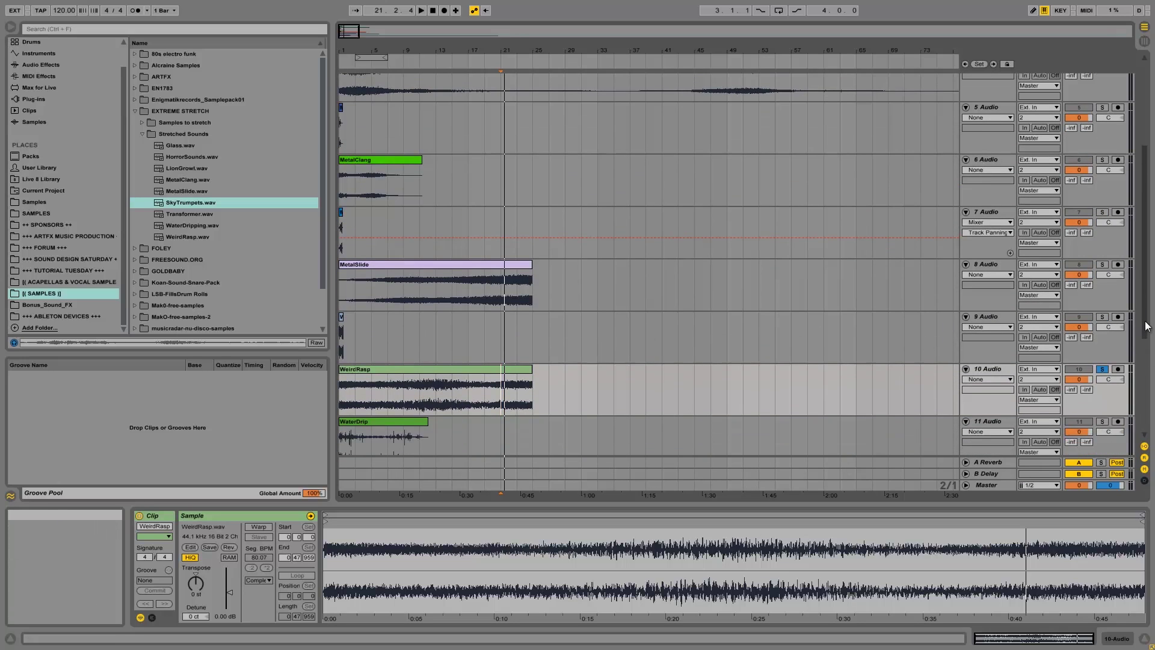
{"action": "left_click_drag", "start_coordinate": [1144, 322], "coordinate": [1143, 423]}
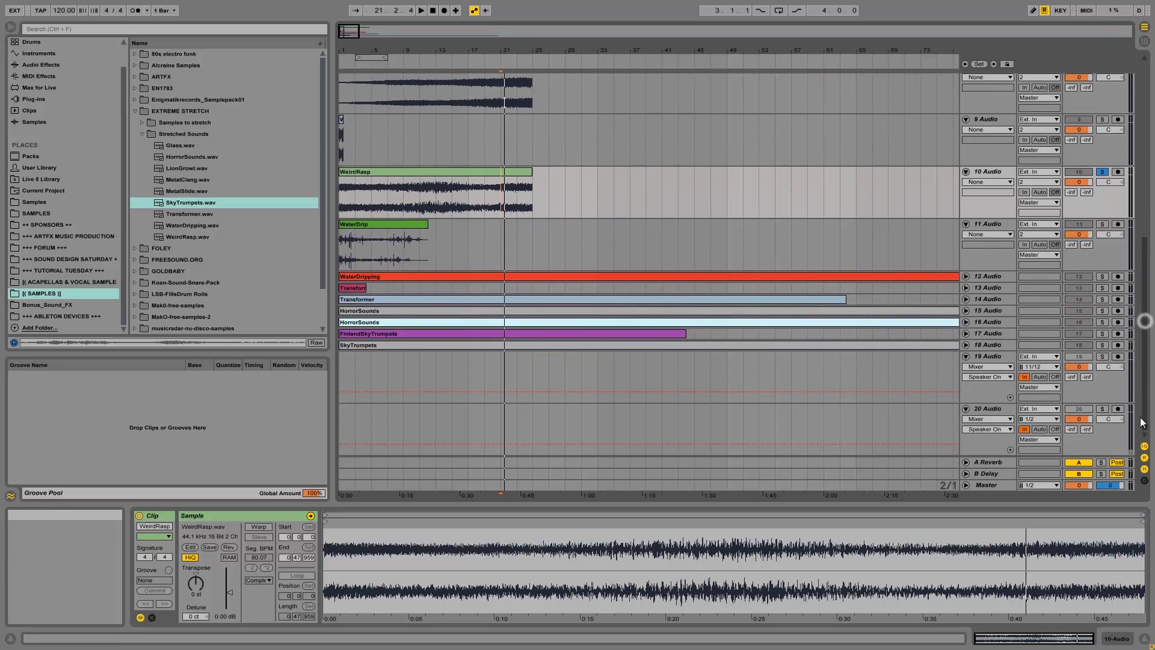
{"action": "left_click", "coordinate": [342, 236]}
{"action": "left_click", "coordinate": [1103, 224]}
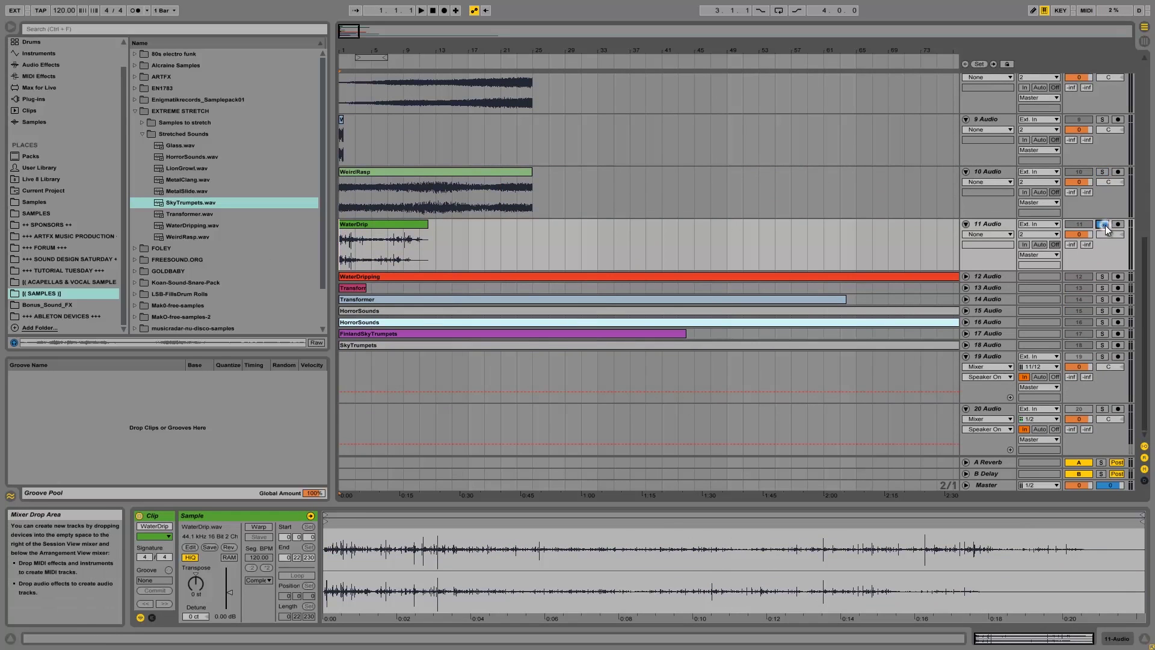
{"action": "key", "text": "space"}
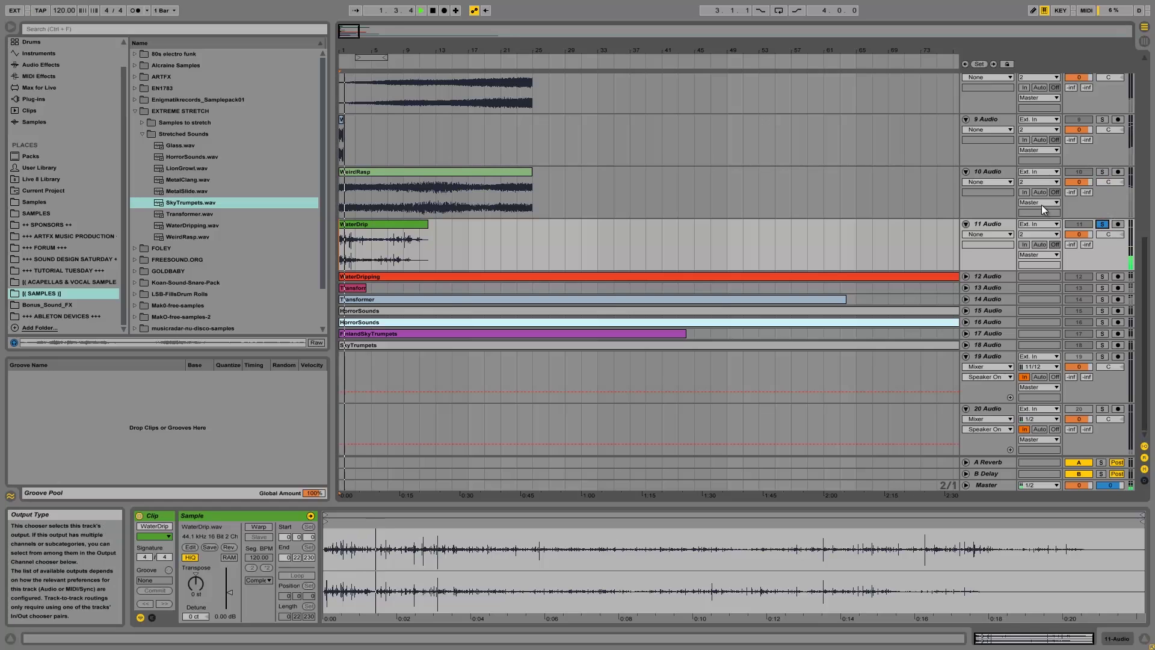
{"action": "key", "text": "space"}
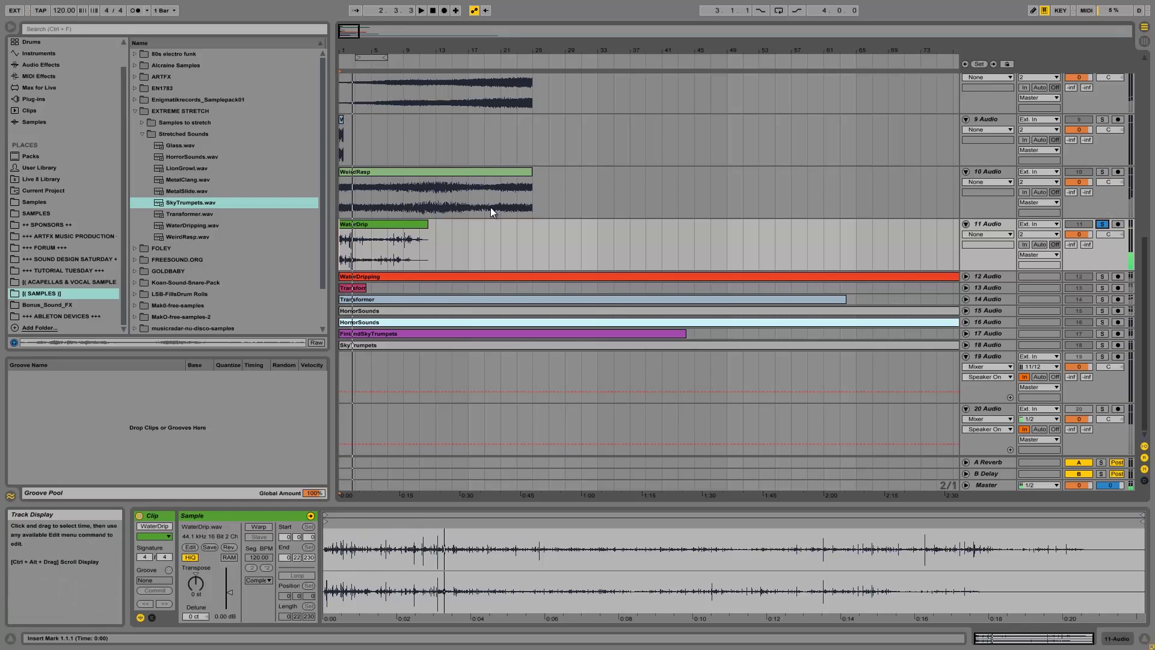
Unfold track 12 and raise the stretched WaterDripping clip's gain to 11.1 dB
{"action": "left_click", "coordinate": [965, 276]}
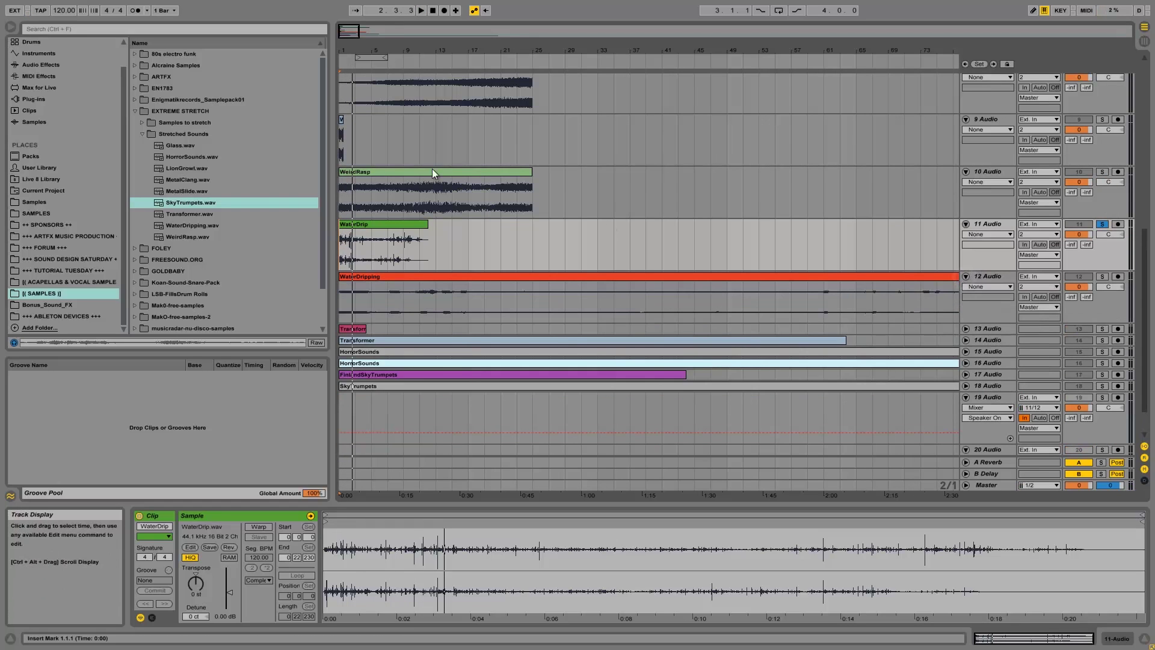
{"action": "mouse_move", "coordinate": [356, 47]}
{"action": "left_mouse_down"}
{"action": "mouse_move", "coordinate": [357, 38]}
{"action": "mouse_move", "coordinate": [359, 48]}
{"action": "left_mouse_up"}
{"action": "left_click", "coordinate": [388, 276]}
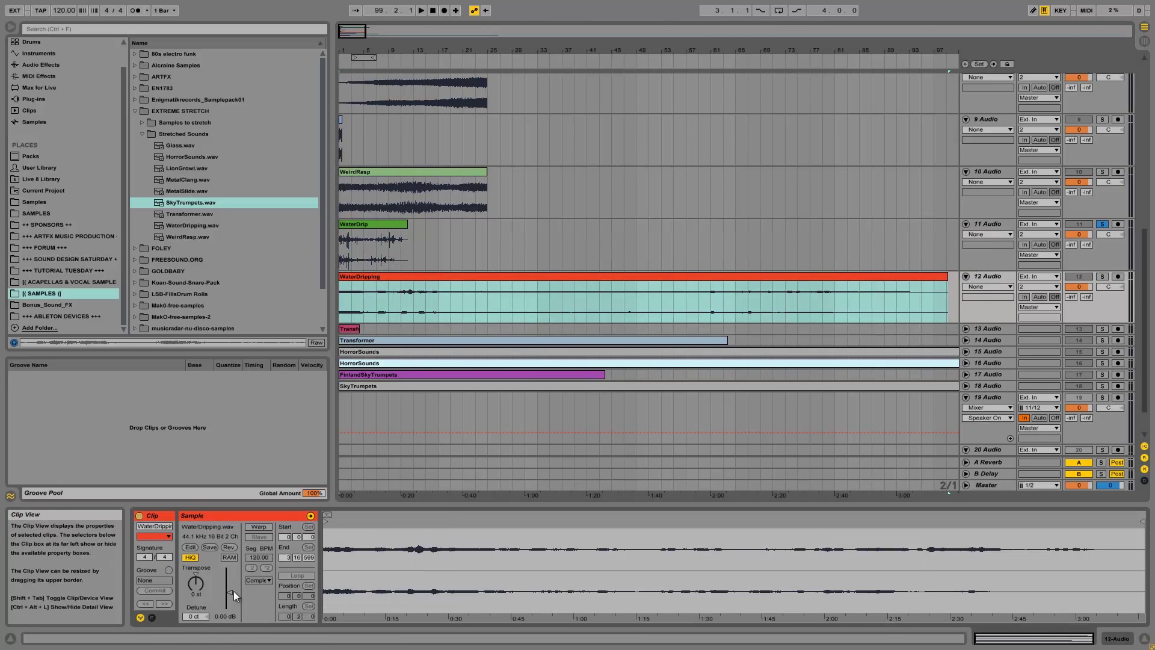
{"action": "left_click_drag", "start_coordinate": [229, 596], "coordinate": [218, 596]}
Solo track 12 and play the stretched WaterDripping clip from its start and from bar 11
{"action": "left_click", "coordinate": [1104, 276]}
{"action": "key", "text": "space"}
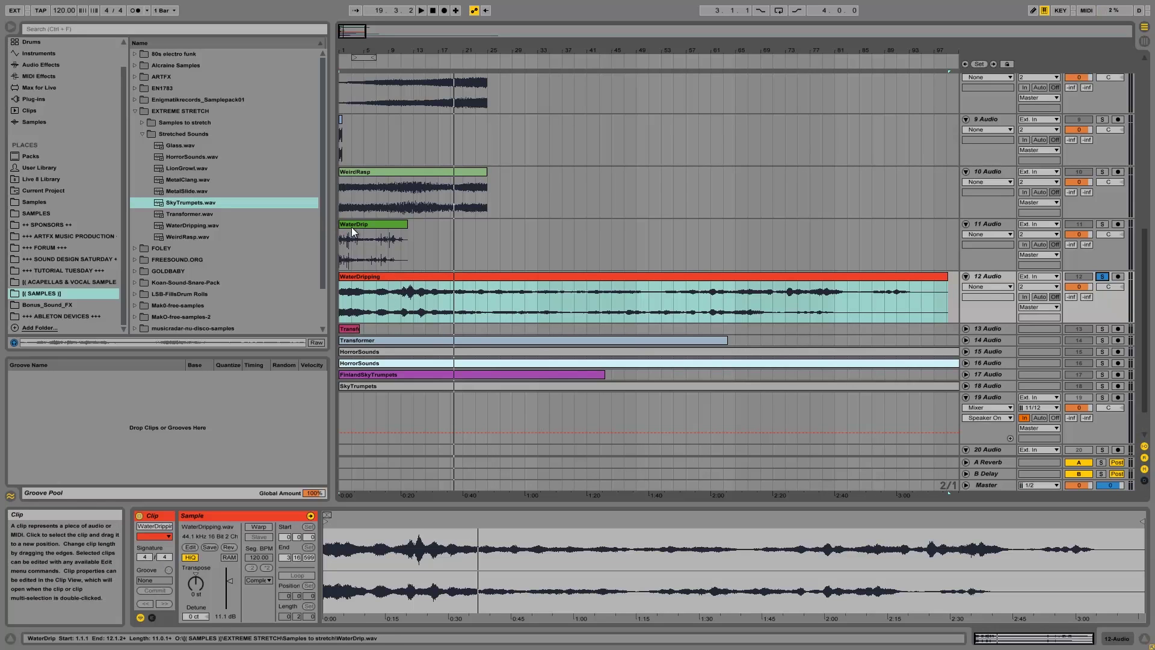
{"action": "left_click", "coordinate": [406, 298]}
{"action": "left_click", "coordinate": [406, 293]}
{"action": "left_click_drag", "start_coordinate": [402, 47], "coordinate": [405, 48]}
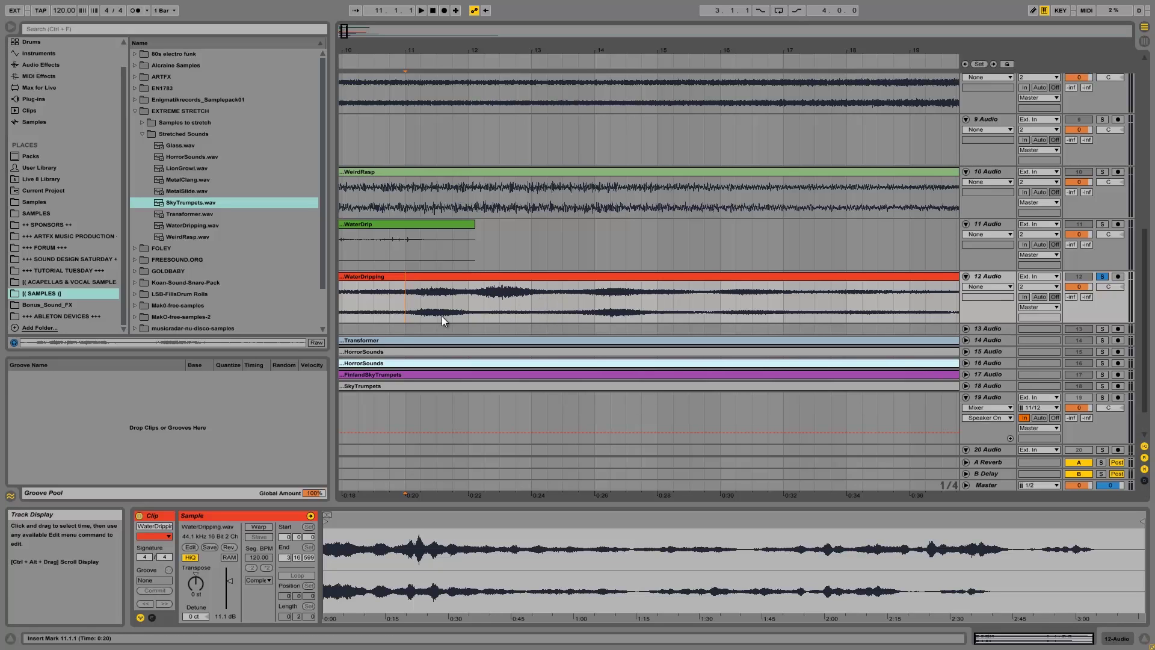
{"action": "key", "text": "space"}
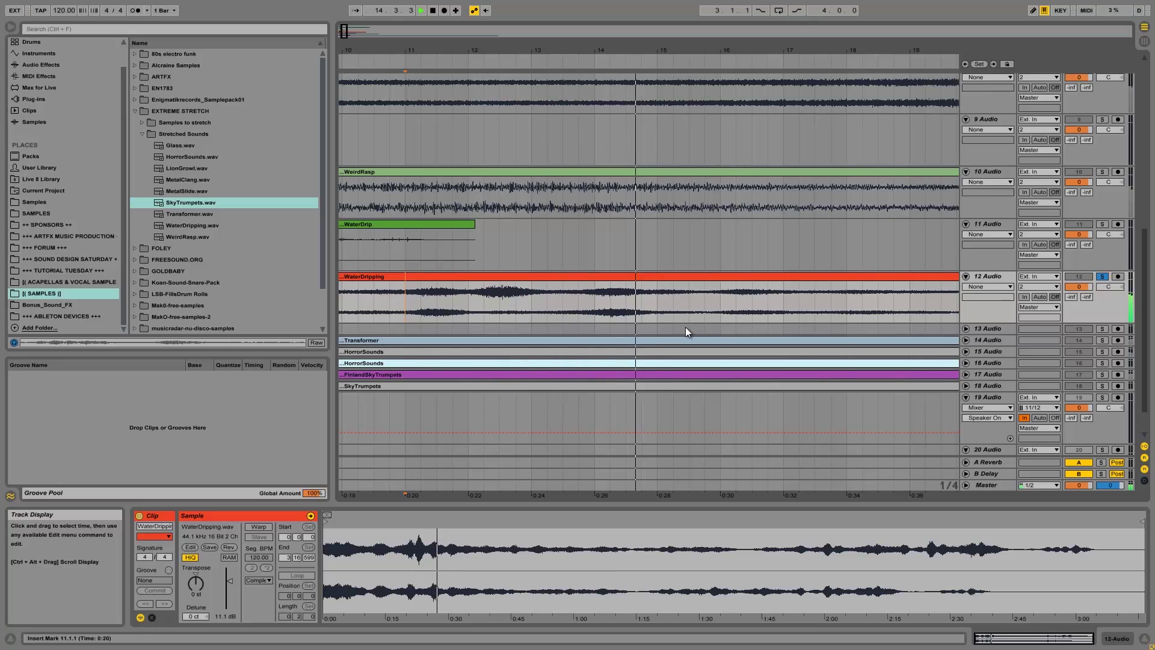
{"action": "key", "text": "space"}
Listen to the second half of the stretched WaterDripping clip, starting at about bars 57, 61 and 73
{"action": "left_click_drag", "start_coordinate": [431, 55], "coordinate": [434, 46]}
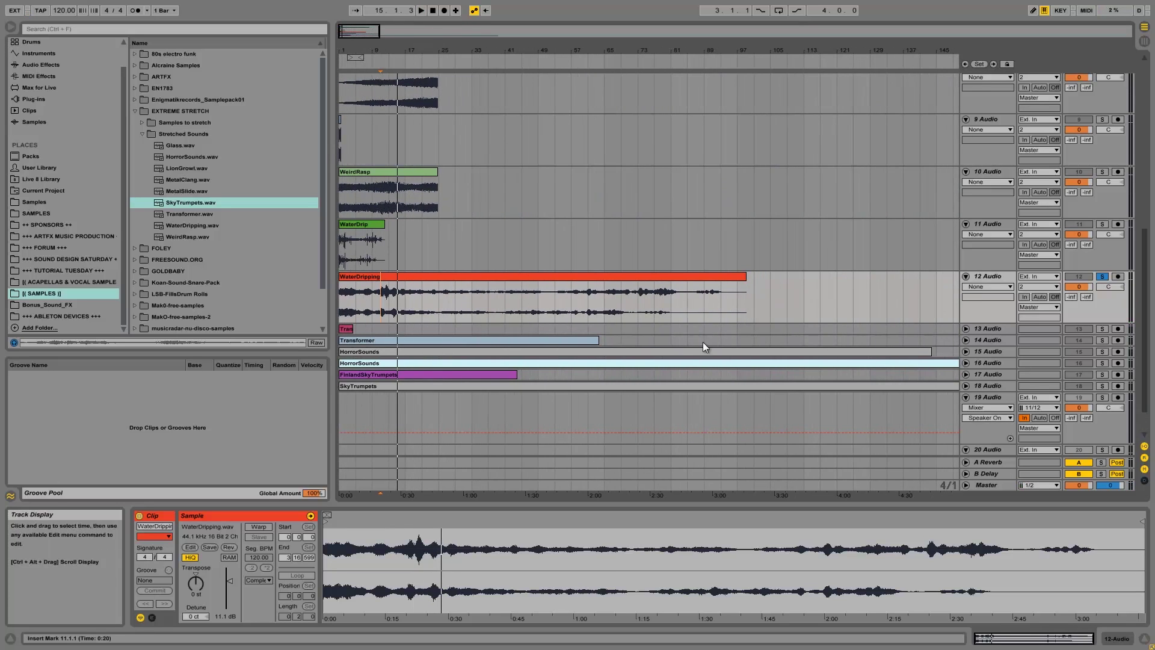
{"action": "left_click", "coordinate": [571, 301]}
{"action": "left_click_drag", "start_coordinate": [586, 49], "coordinate": [595, 47]}
{"action": "key", "text": "space"}
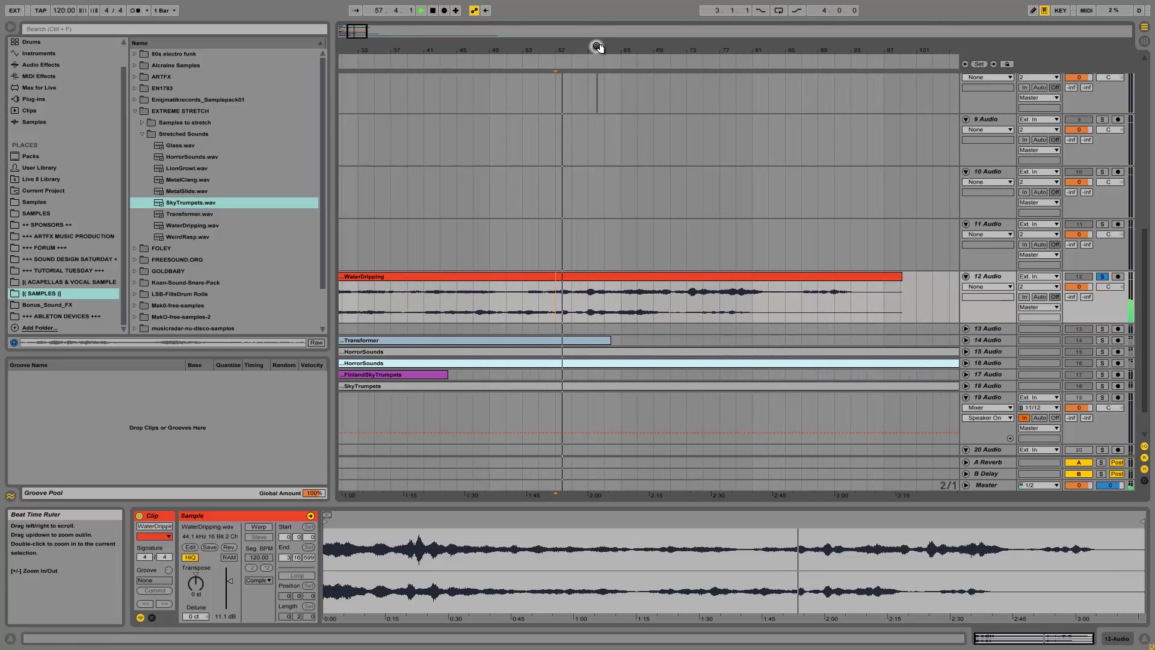
{"action": "left_click", "coordinate": [589, 297]}
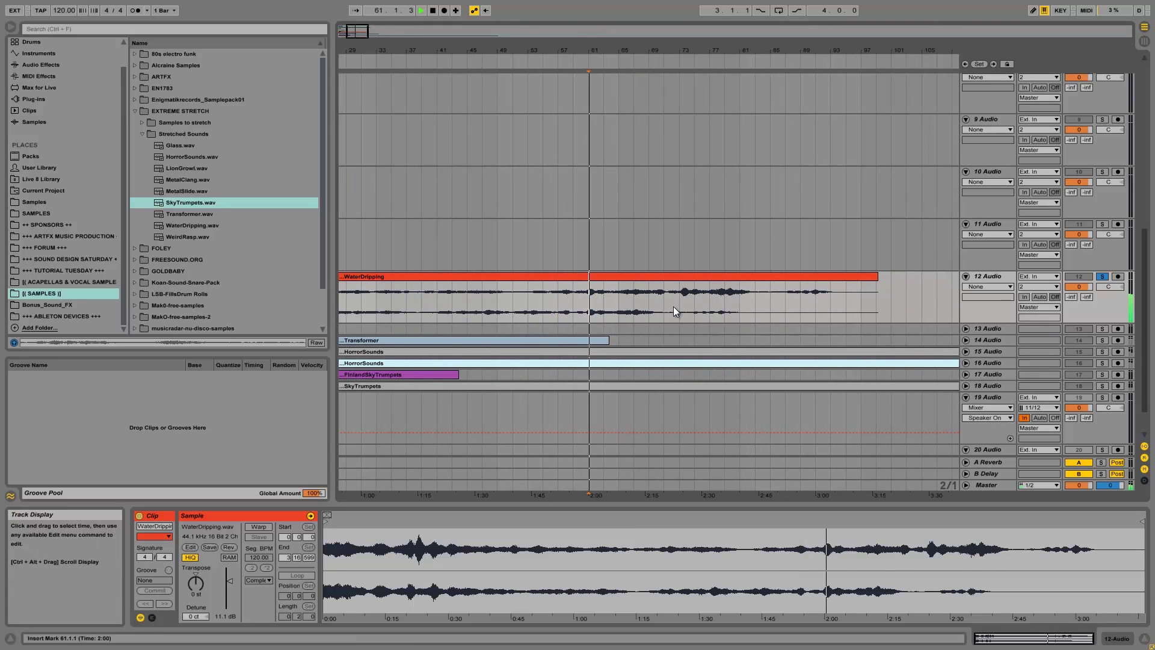
{"action": "left_click", "coordinate": [678, 297]}
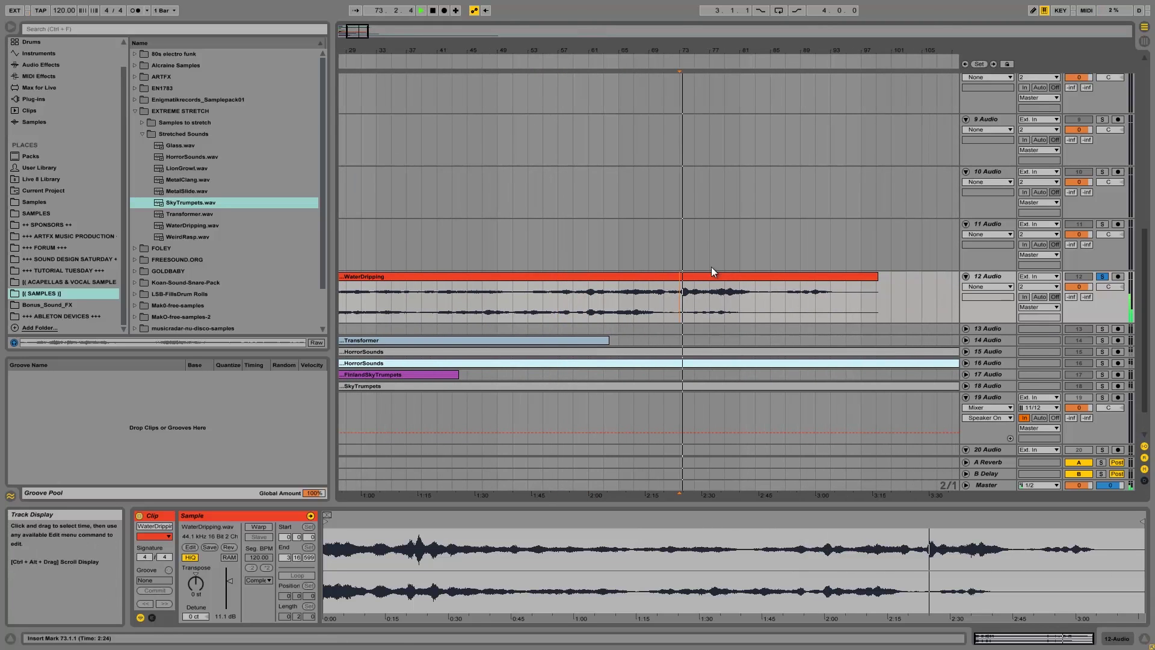
{"action": "left_click_drag", "start_coordinate": [485, 48], "coordinate": [487, 53]}
{"action": "key", "text": "space"}
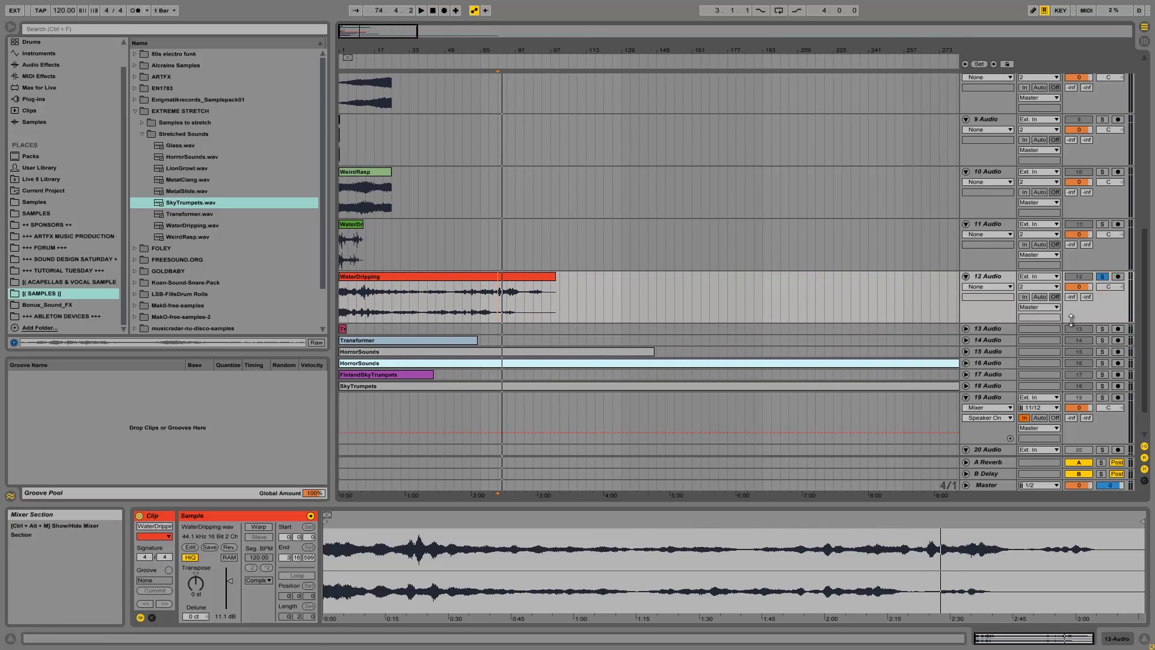
Unfold and solo track 13 and play the original Transformer clip from its start
{"action": "left_click", "coordinate": [966, 328]}
{"action": "scroll", "coordinate": [965, 328], "scroll_direction": "down", "scroll_amount": 2}
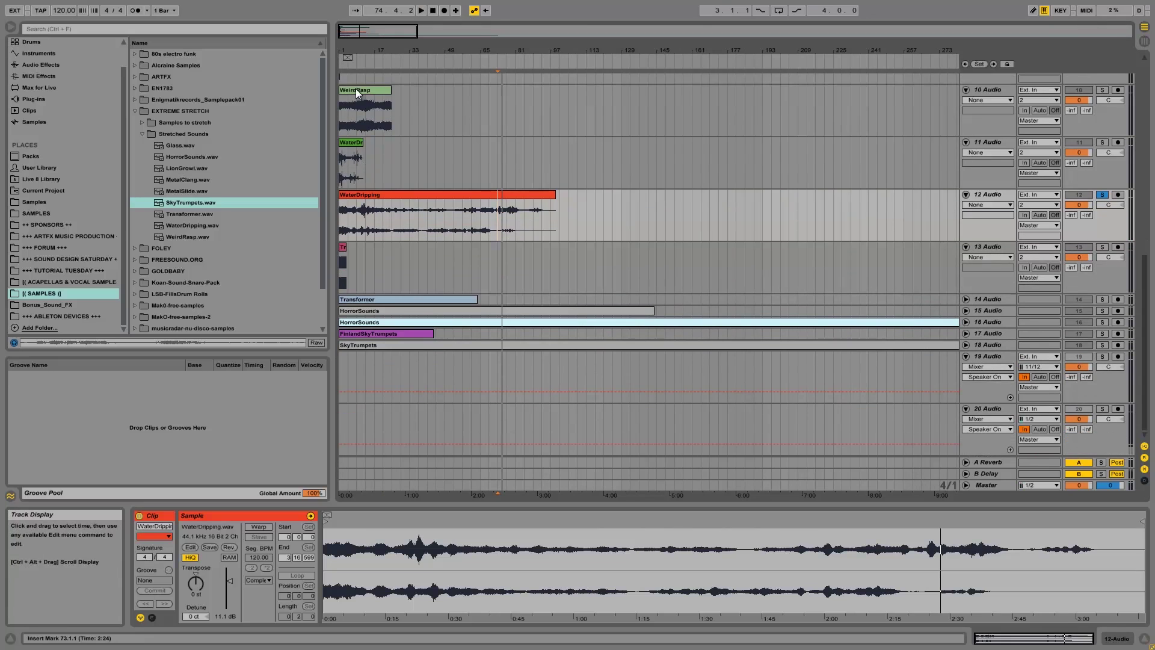
{"action": "left_click_drag", "start_coordinate": [352, 50], "coordinate": [352, 58]}
{"action": "left_click", "coordinate": [1102, 248]}
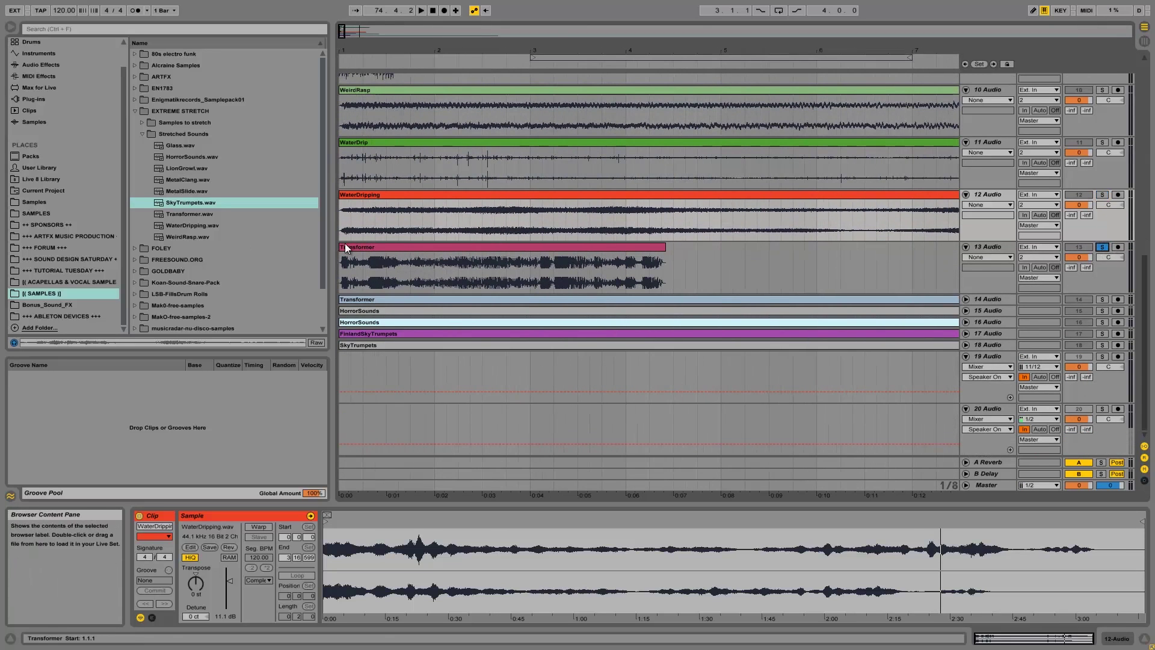
{"action": "left_click", "coordinate": [367, 248]}
{"action": "key", "text": "space"}
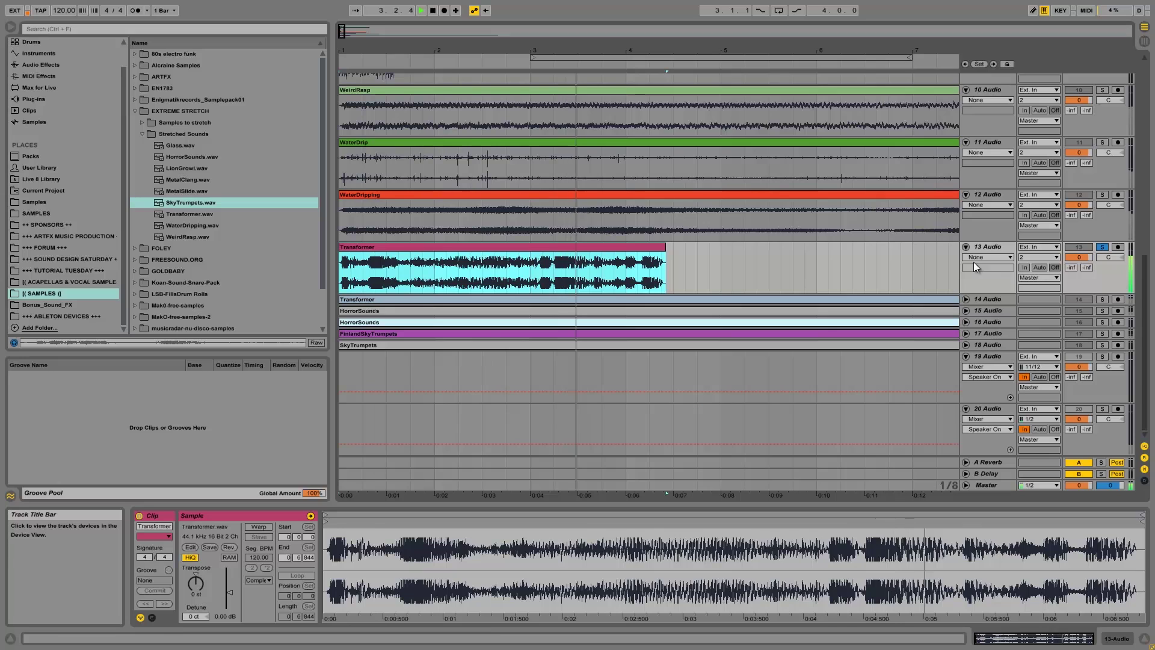
{"action": "key", "text": "space"}
Solo and unfold track 14 and play the stretched Transformer clip from its start
{"action": "left_click", "coordinate": [1103, 300]}
{"action": "left_click", "coordinate": [987, 299]}
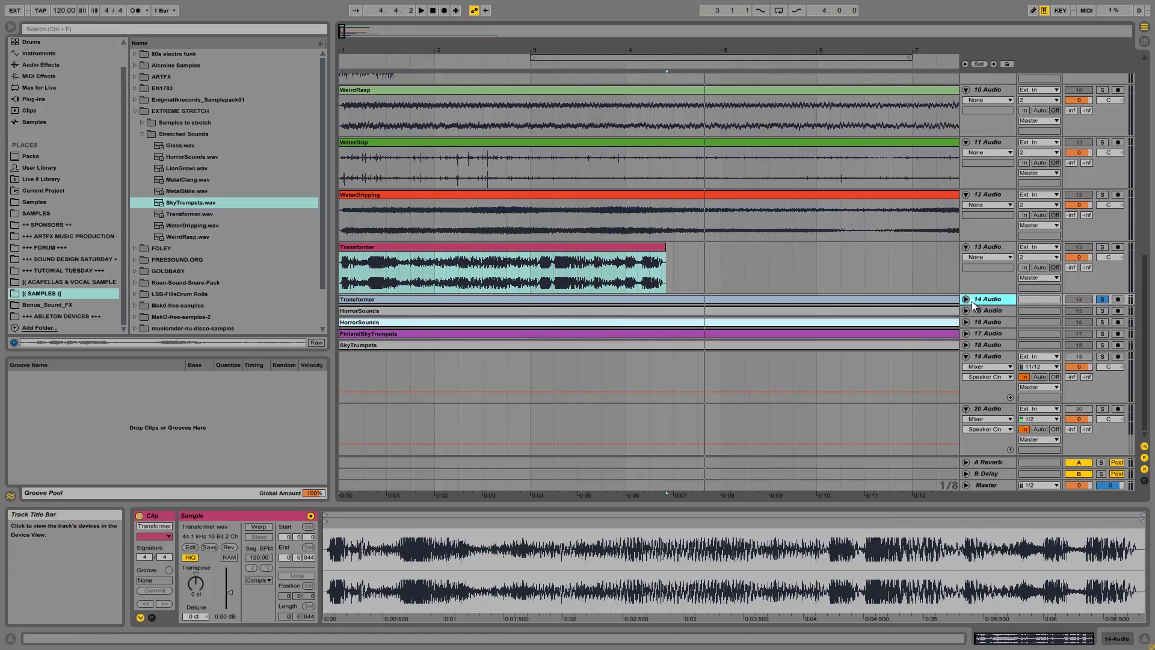
{"action": "left_click", "coordinate": [966, 299]}
{"action": "left_click_drag", "start_coordinate": [433, 51], "coordinate": [433, 48]}
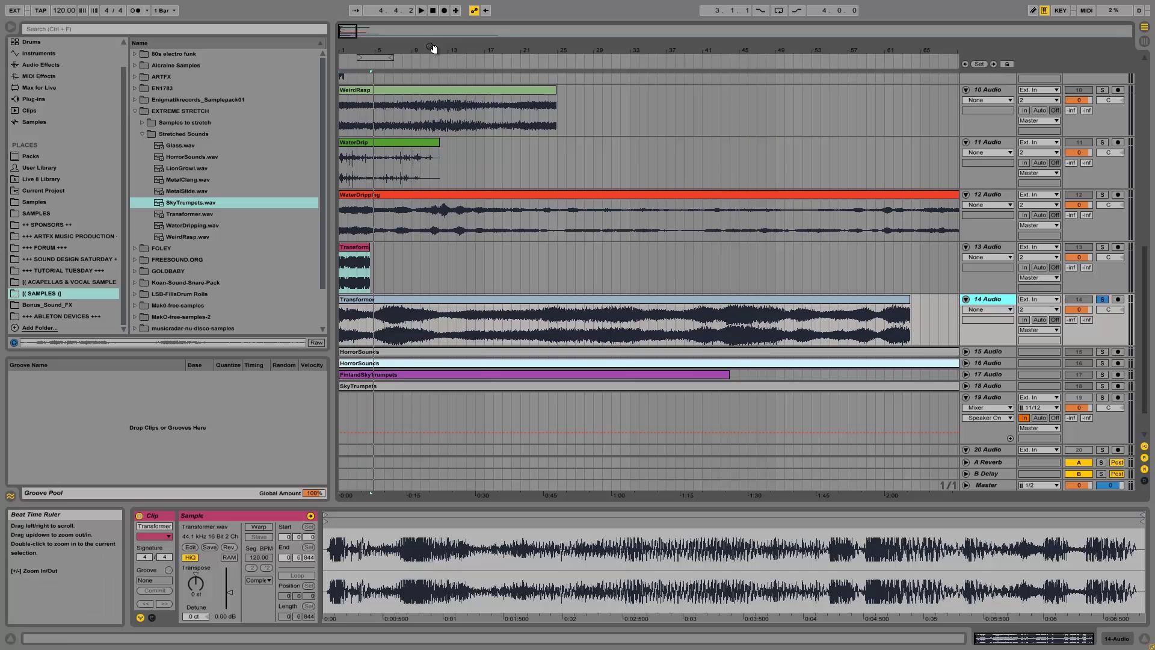
{"action": "left_click", "coordinate": [341, 326]}
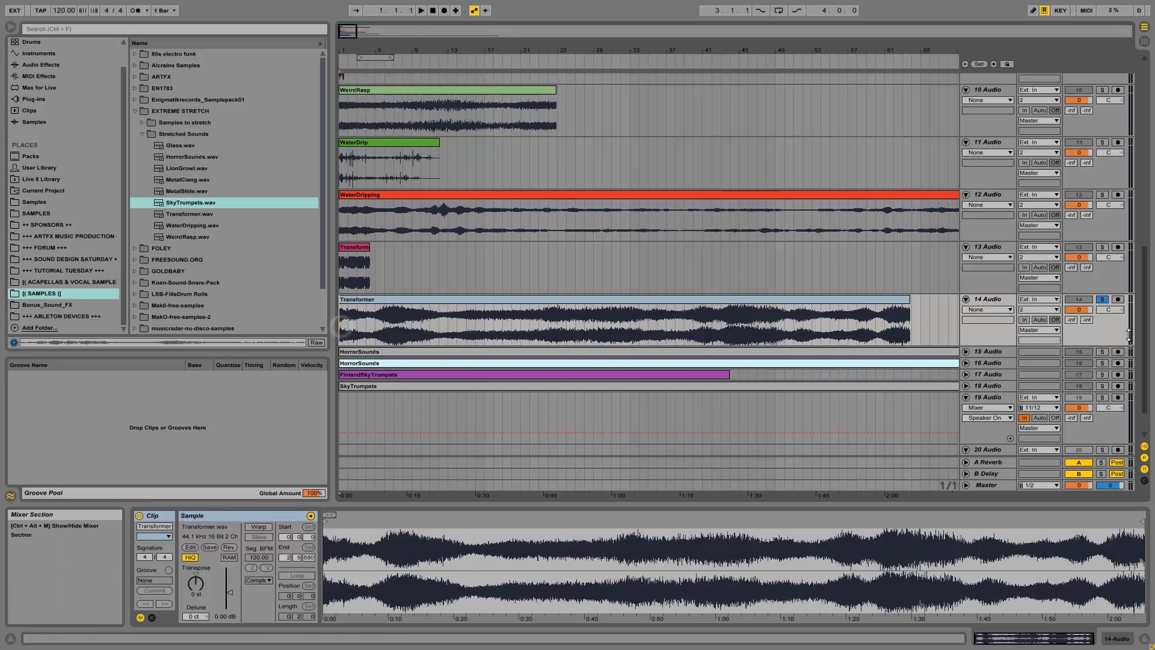
{"action": "key", "text": "space"}
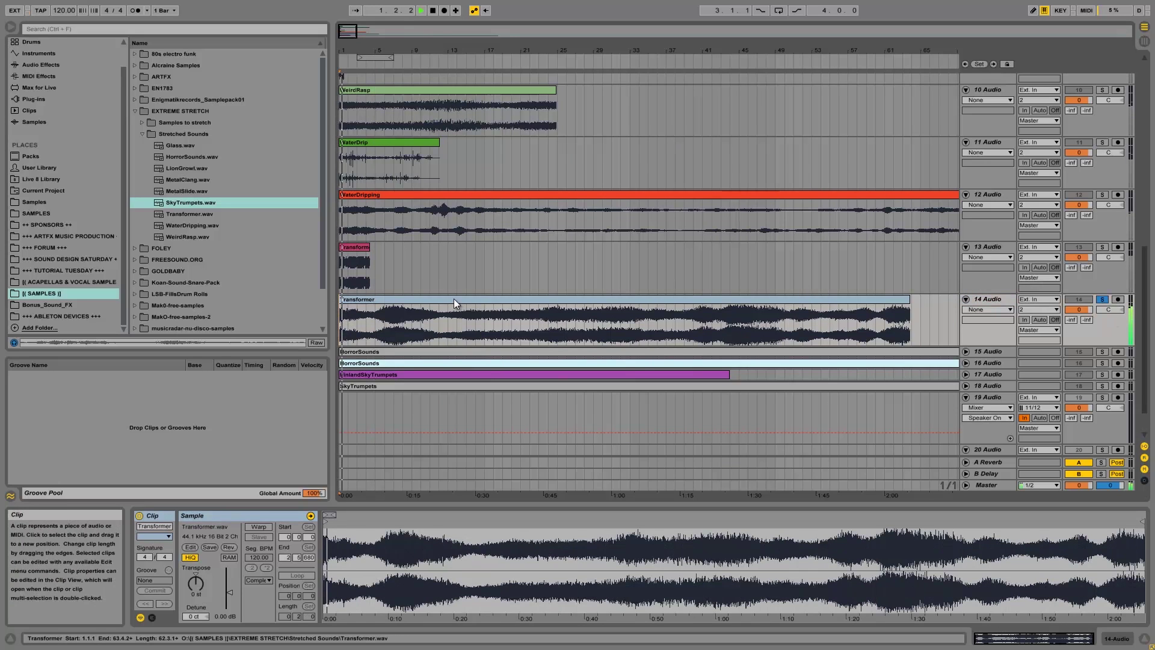
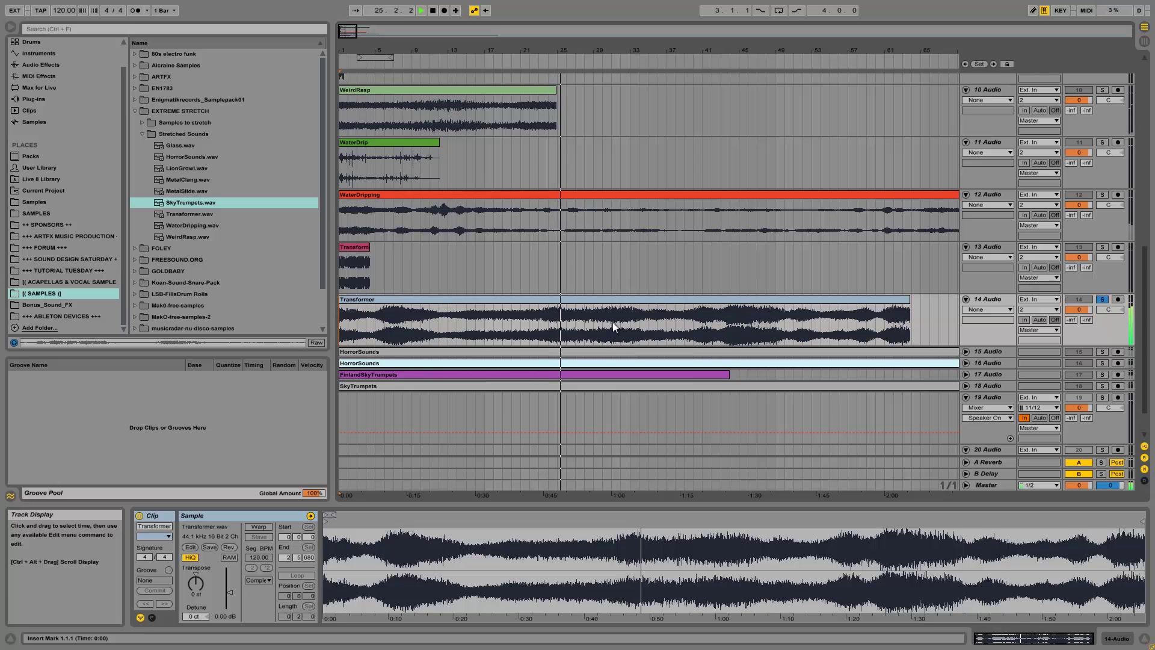
{"action": "left_click", "coordinate": [431, 14]}
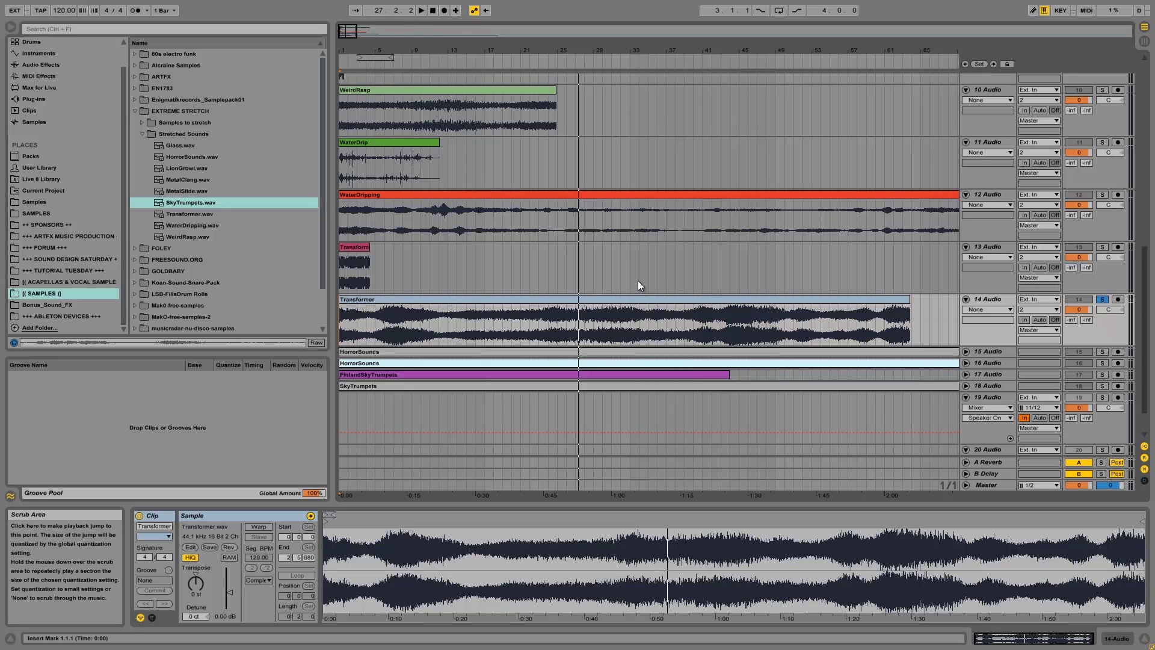
Listen to the second half of the stretched Transformer clip, starting at bars 33 and 42
{"action": "left_click", "coordinate": [636, 322]}
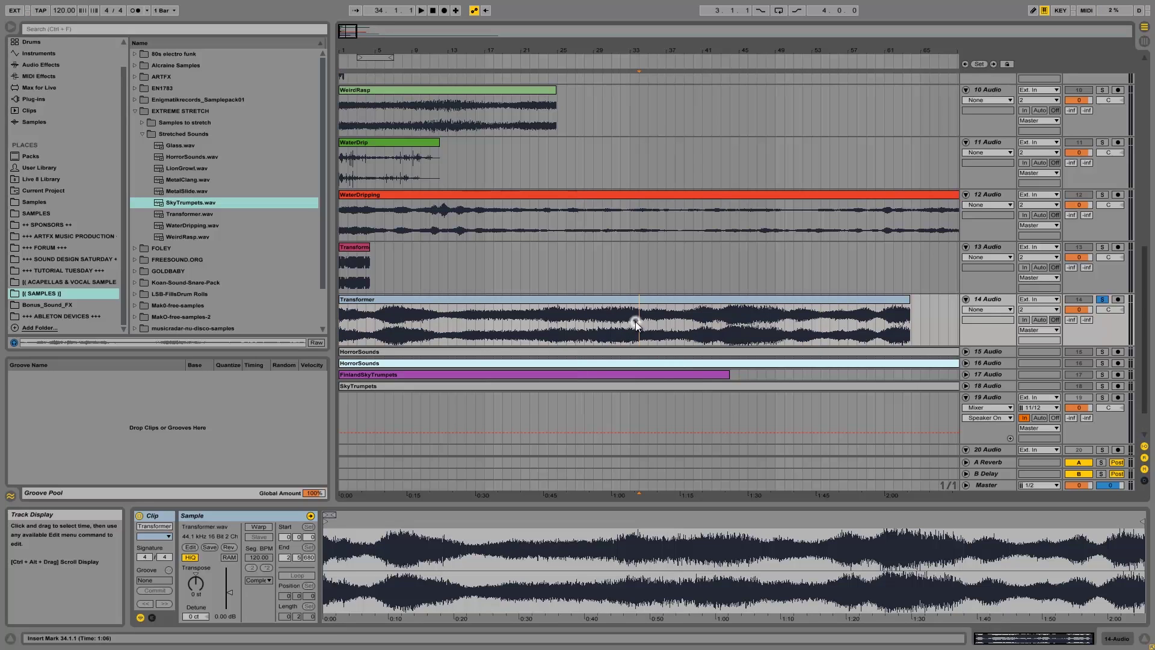
{"action": "key", "text": "space"}
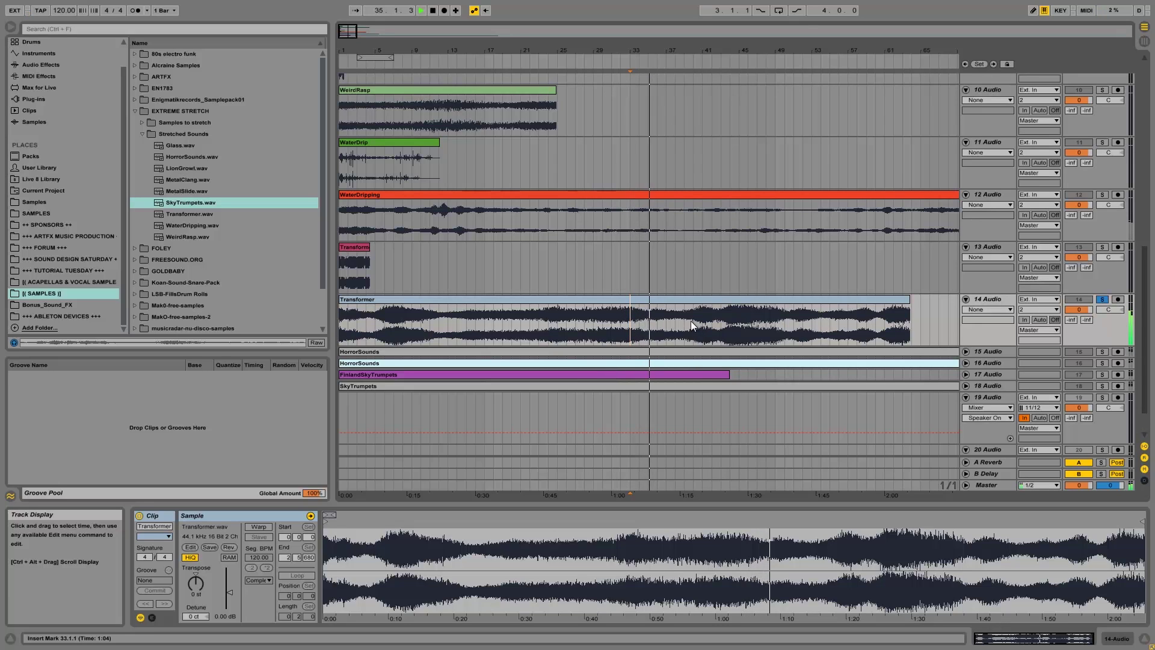
{"action": "left_click", "coordinate": [713, 322]}
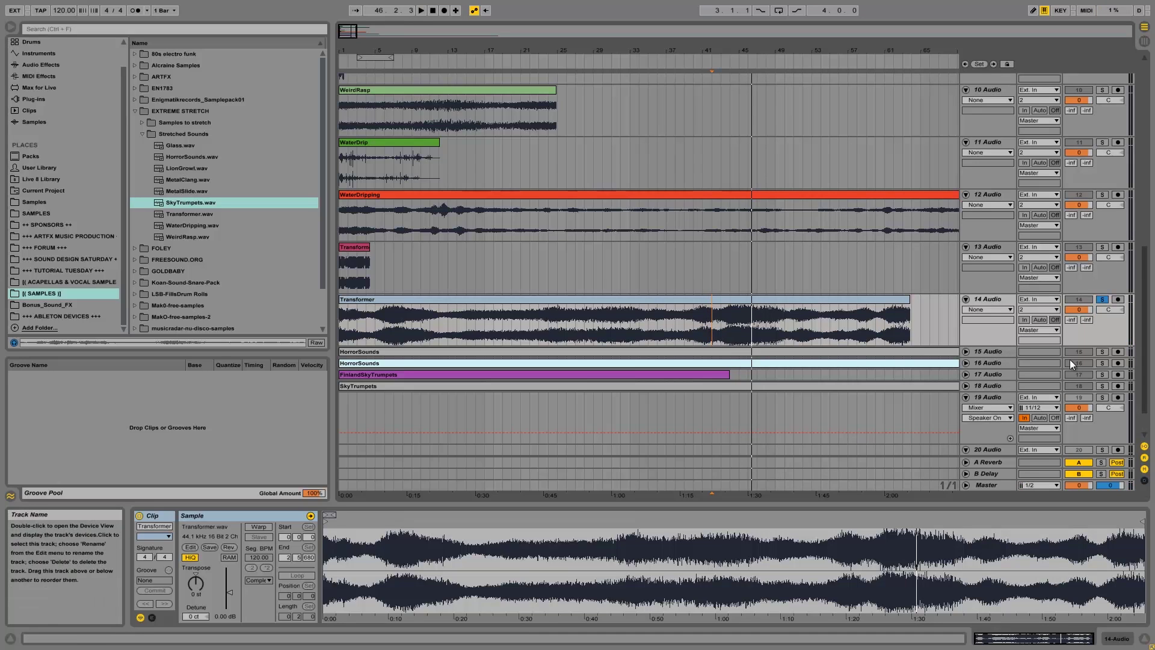
Unfold and solo track 15 and play the original HorrorSounds clip from bar 2
{"action": "left_click", "coordinate": [966, 350]}
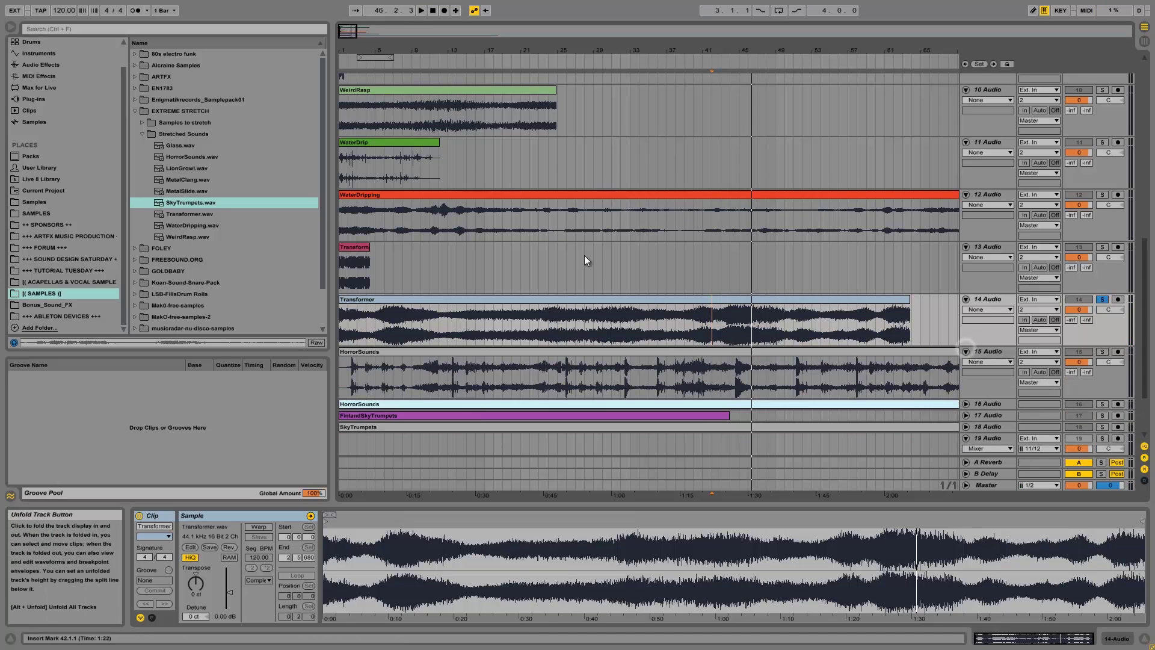
{"action": "left_click", "coordinate": [1099, 351]}
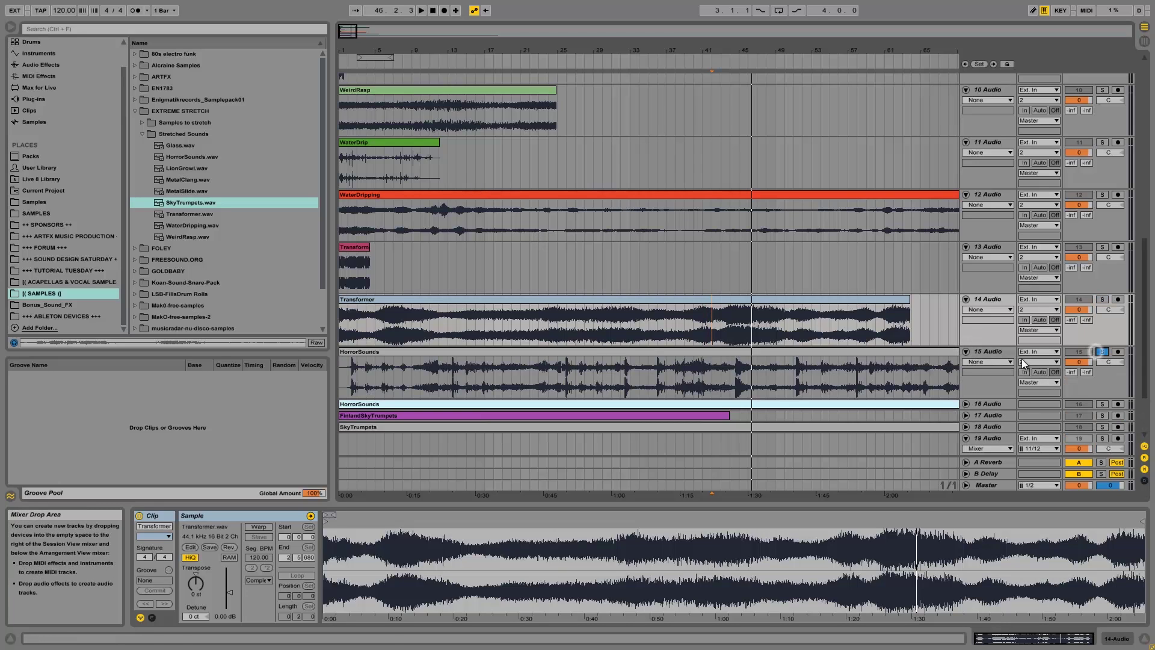
{"action": "left_click", "coordinate": [348, 370]}
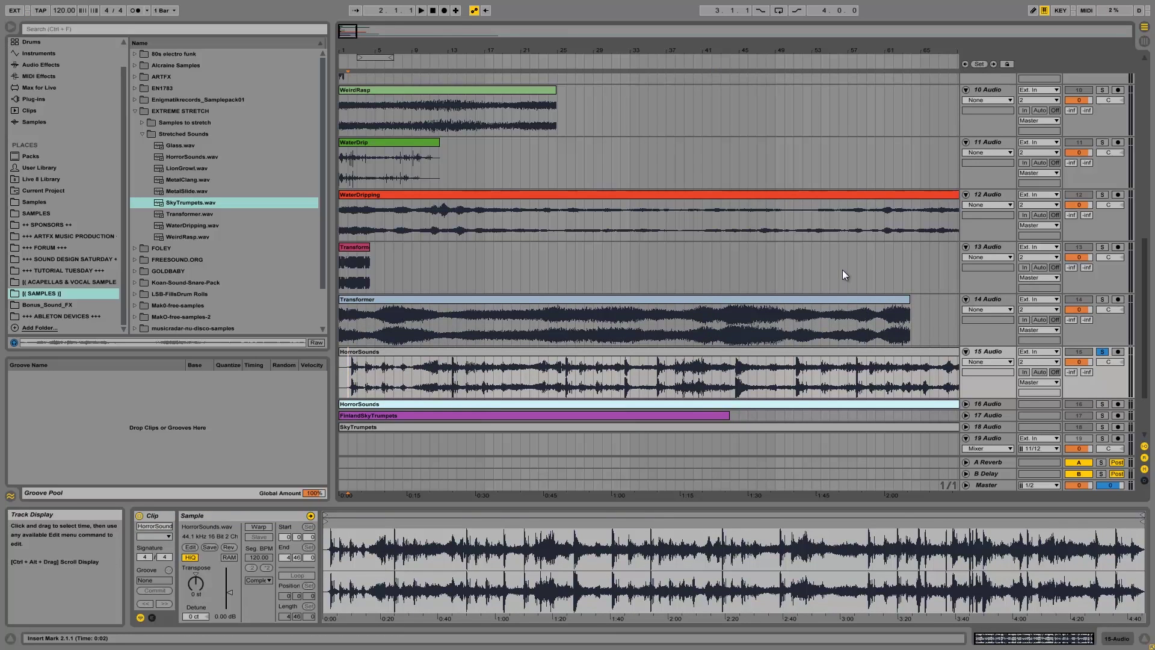
{"action": "key", "text": "space"}
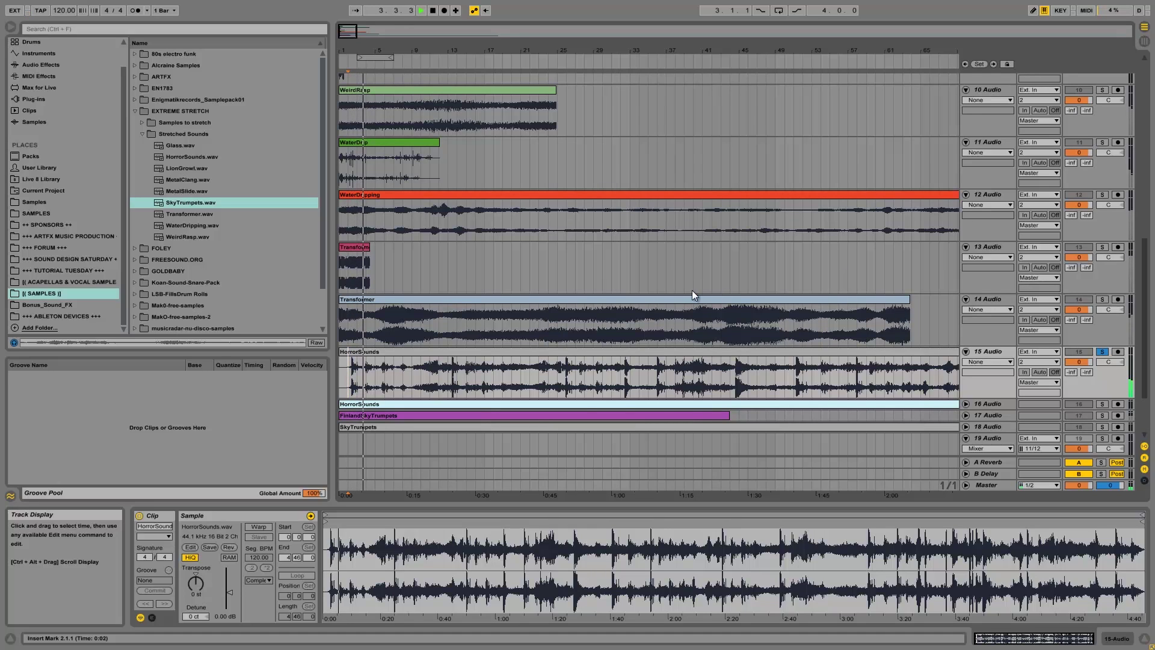
Skip ahead through the original HorrorSounds clip, listening at points including bars 11, 18, 35, 38 and 61
{"action": "left_click", "coordinate": [430, 374]}
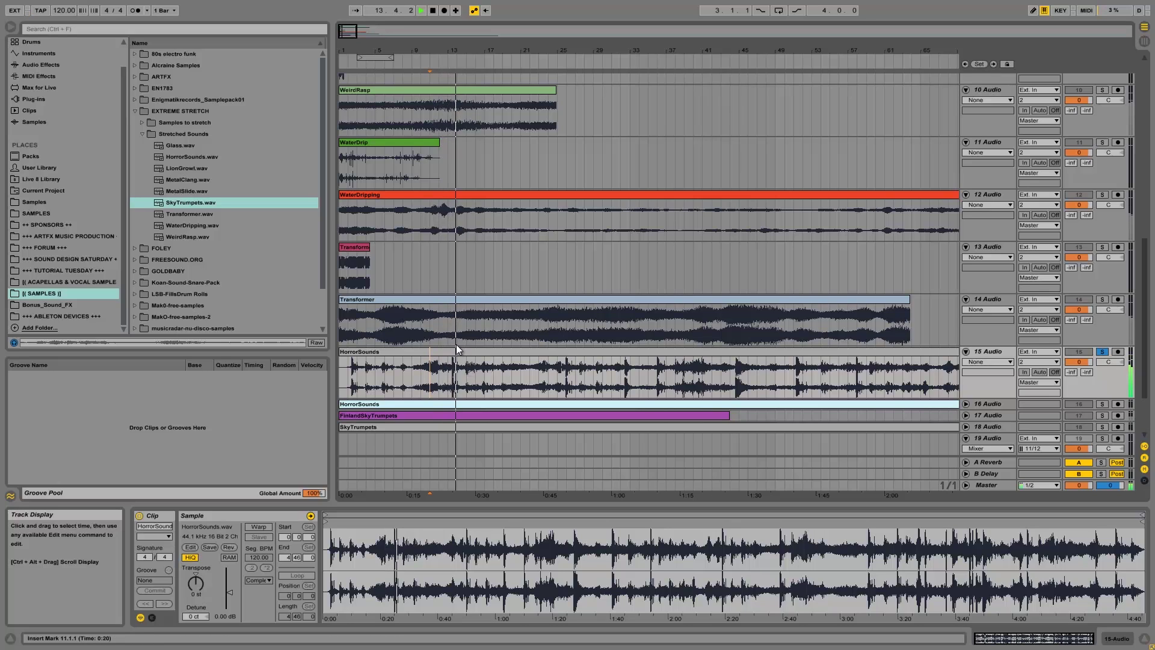
{"action": "left_click", "coordinate": [492, 367]}
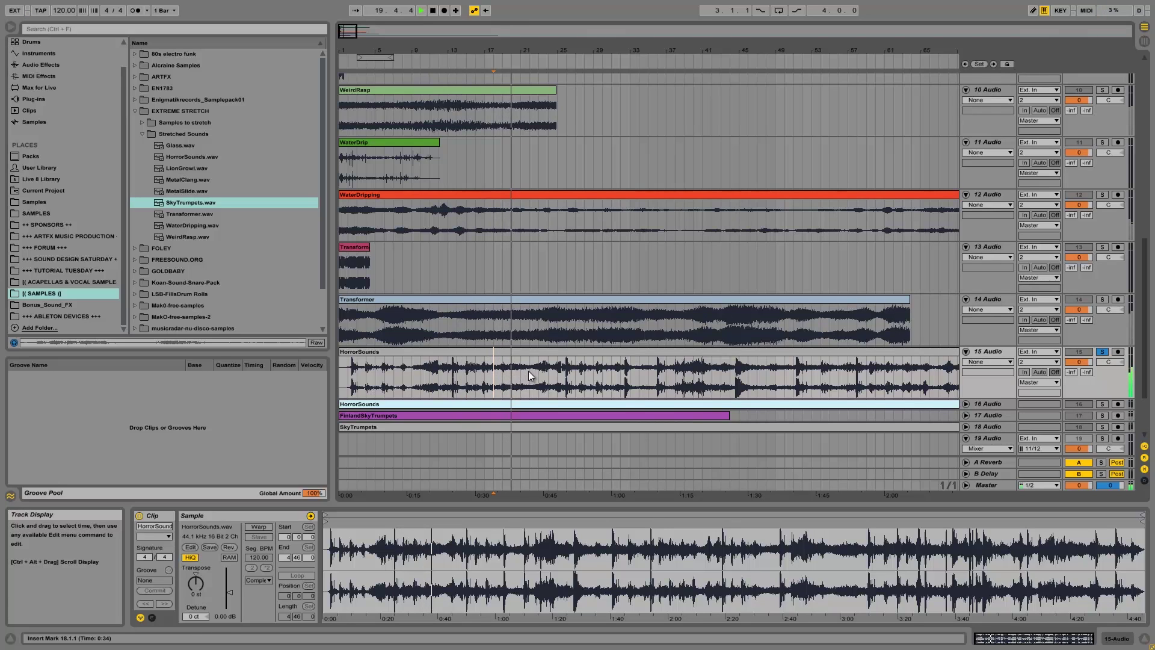
{"action": "left_click", "coordinate": [549, 373]}
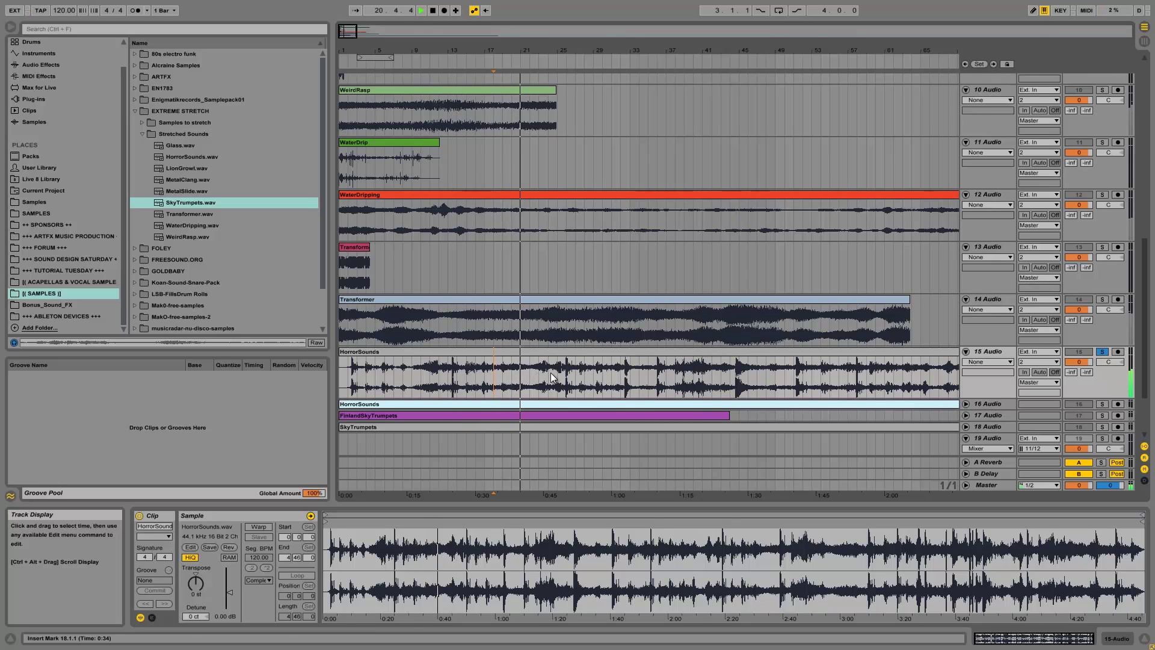
{"action": "left_click", "coordinate": [600, 372]}
{"action": "left_click", "coordinate": [650, 373]}
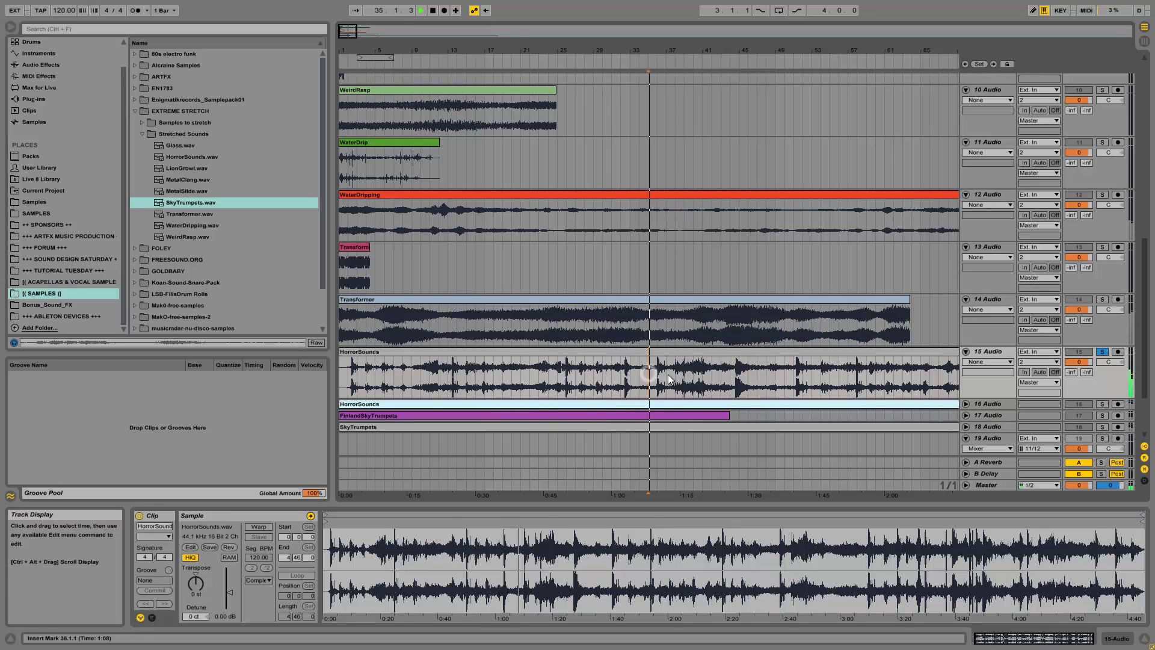
{"action": "left_click", "coordinate": [678, 373]}
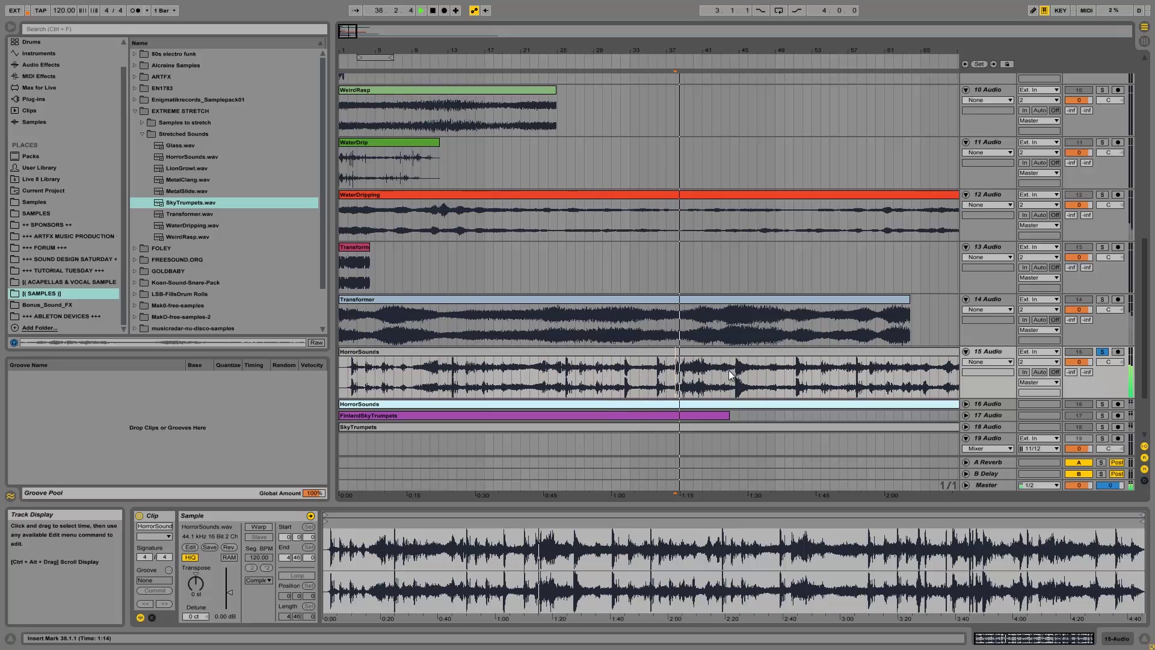
{"action": "left_click", "coordinate": [739, 377]}
{"action": "left_click", "coordinate": [705, 377]}
{"action": "left_click", "coordinate": [799, 376]}
Solo and unfold track 16 and play the stretched HorrorSounds clip from bar 17
{"action": "left_click_drag", "start_coordinate": [528, 53], "coordinate": [532, 44]}
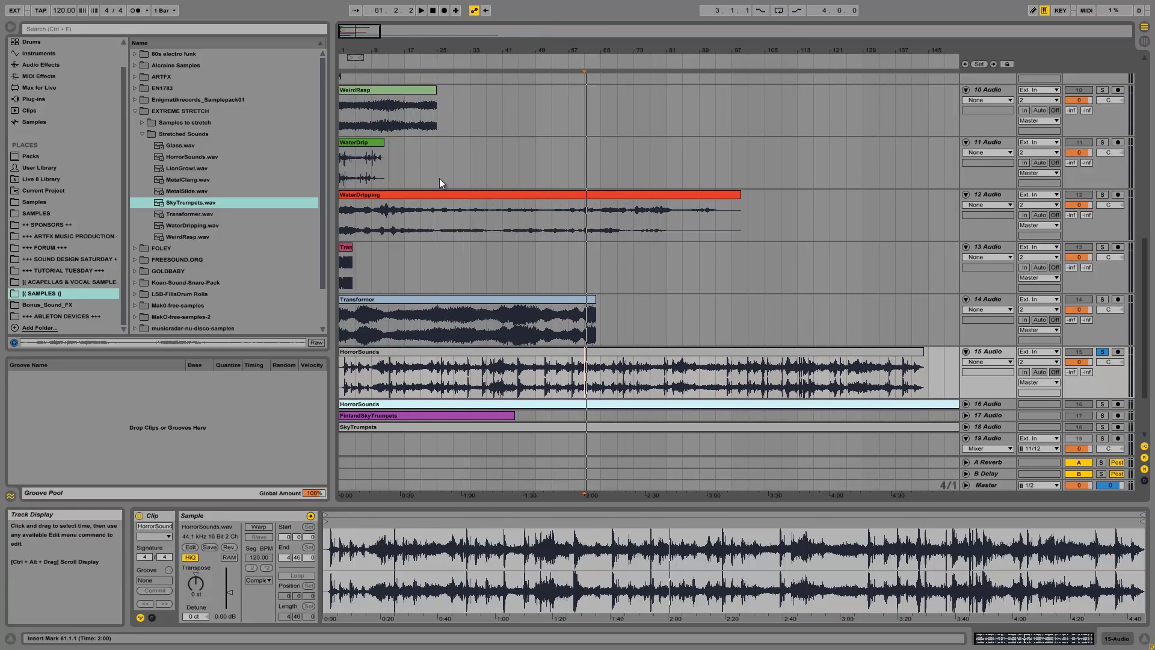
{"action": "left_click_drag", "start_coordinate": [597, 49], "coordinate": [596, 48]}
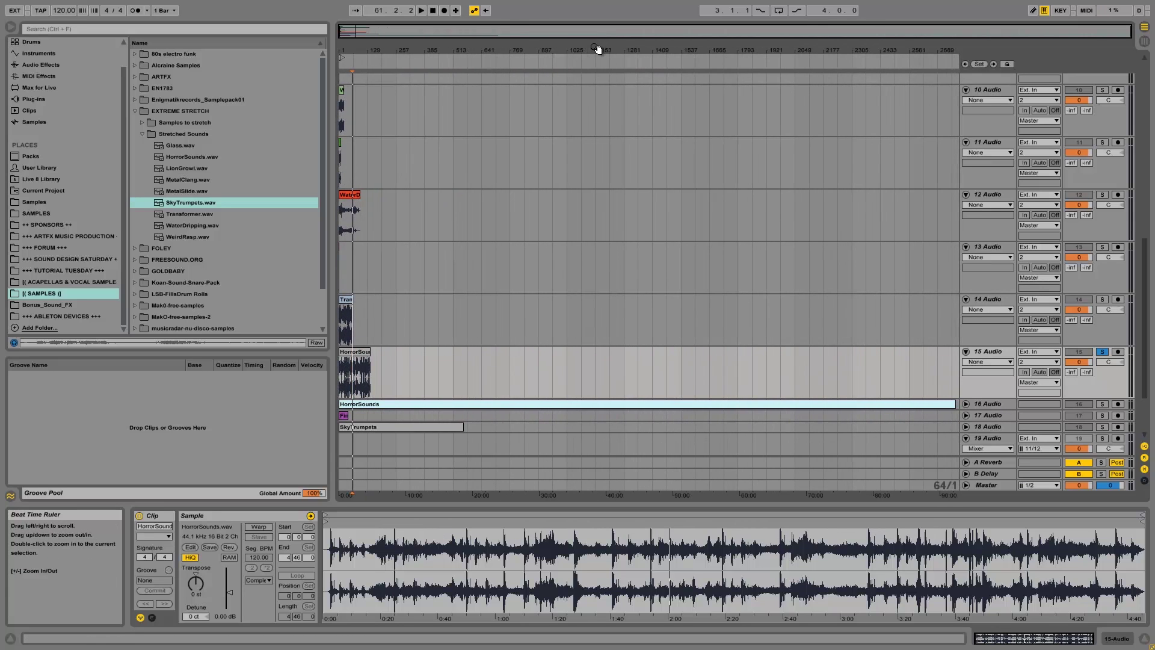
{"action": "left_click", "coordinate": [1101, 403]}
{"action": "left_click", "coordinate": [965, 404]}
{"action": "scroll", "coordinate": [402, 355], "scroll_direction": "down", "scroll_amount": 1}
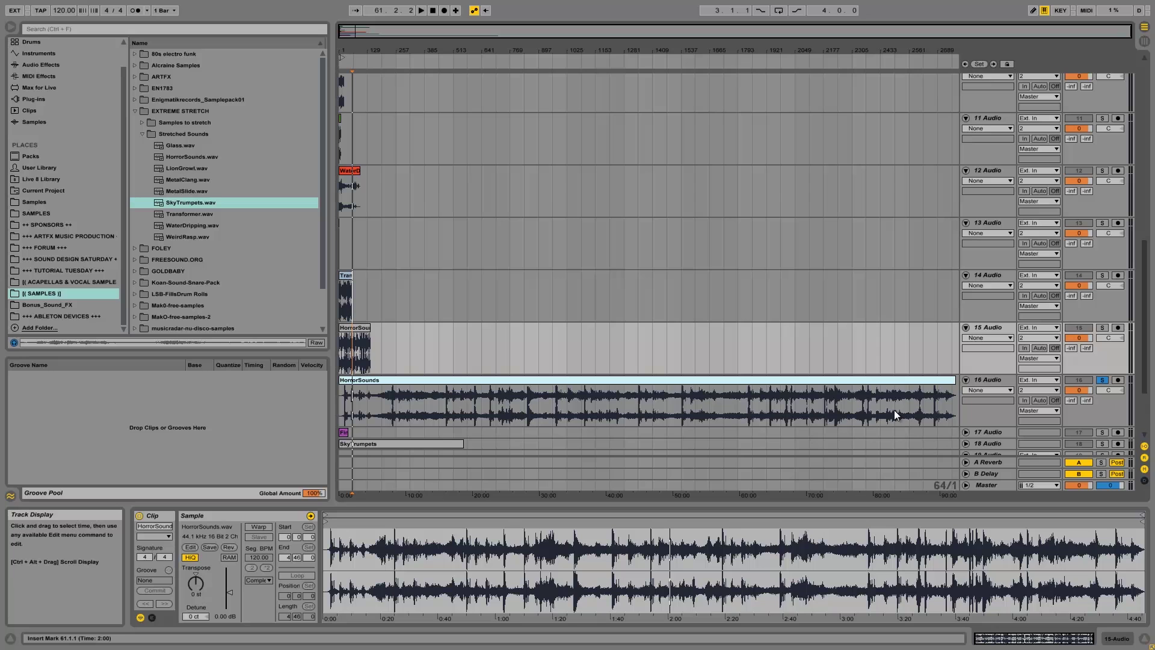
{"action": "left_click_drag", "start_coordinate": [346, 49], "coordinate": [349, 50]}
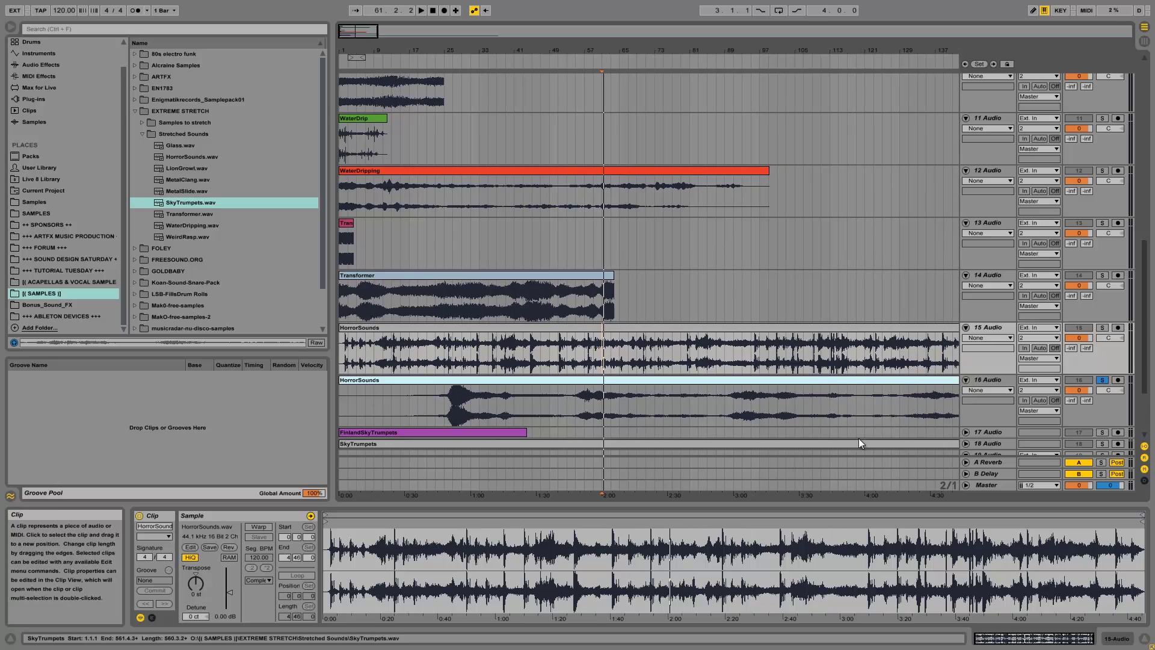
{"action": "left_click", "coordinate": [446, 399]}
{"action": "left_click", "coordinate": [410, 395]}
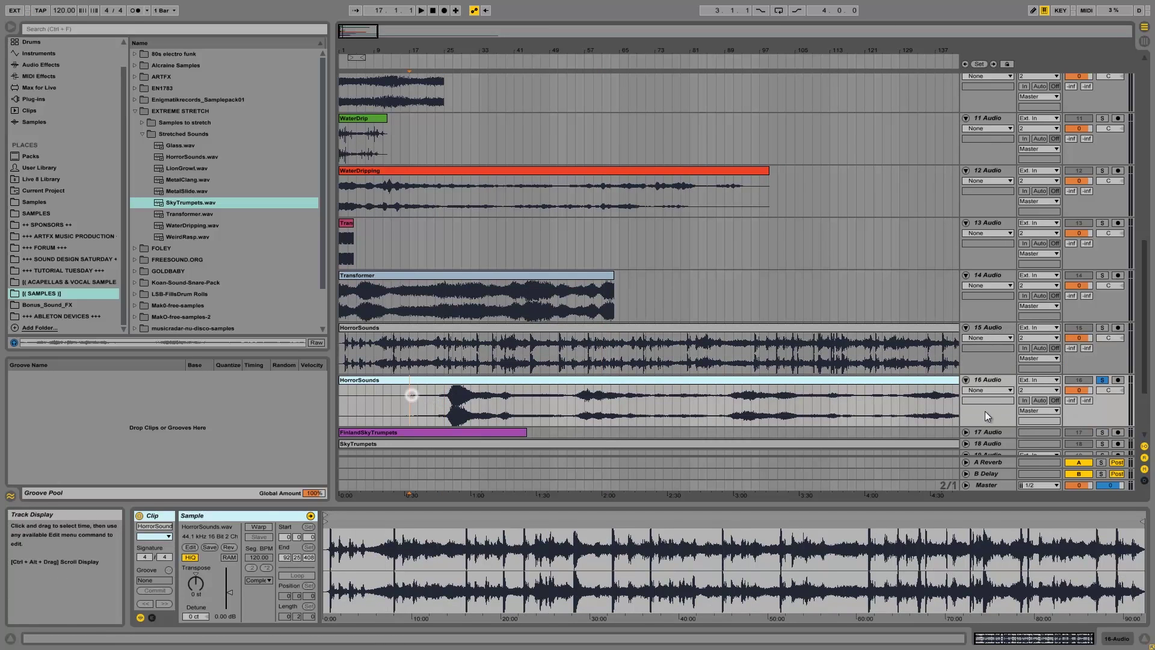
{"action": "key", "text": "space"}
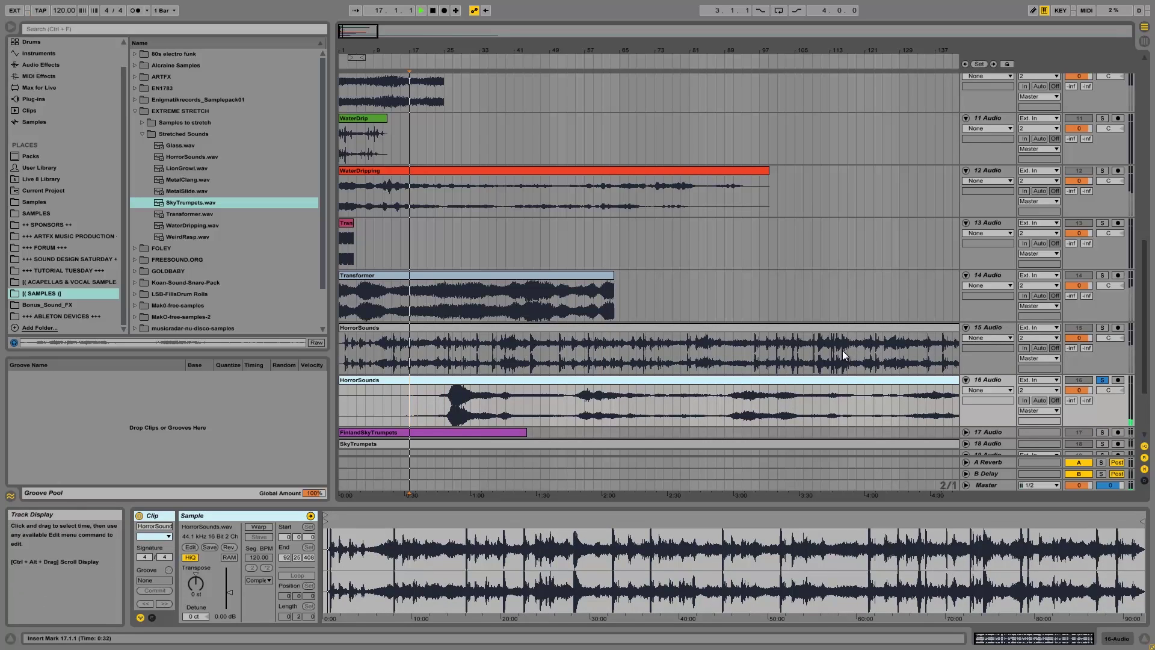
Lower track 16's volume to -5.0 dB and restart playback just before the stretched HorrorSounds clip's second swell
{"action": "left_click_drag", "start_coordinate": [1084, 390], "coordinate": [1085, 394]}
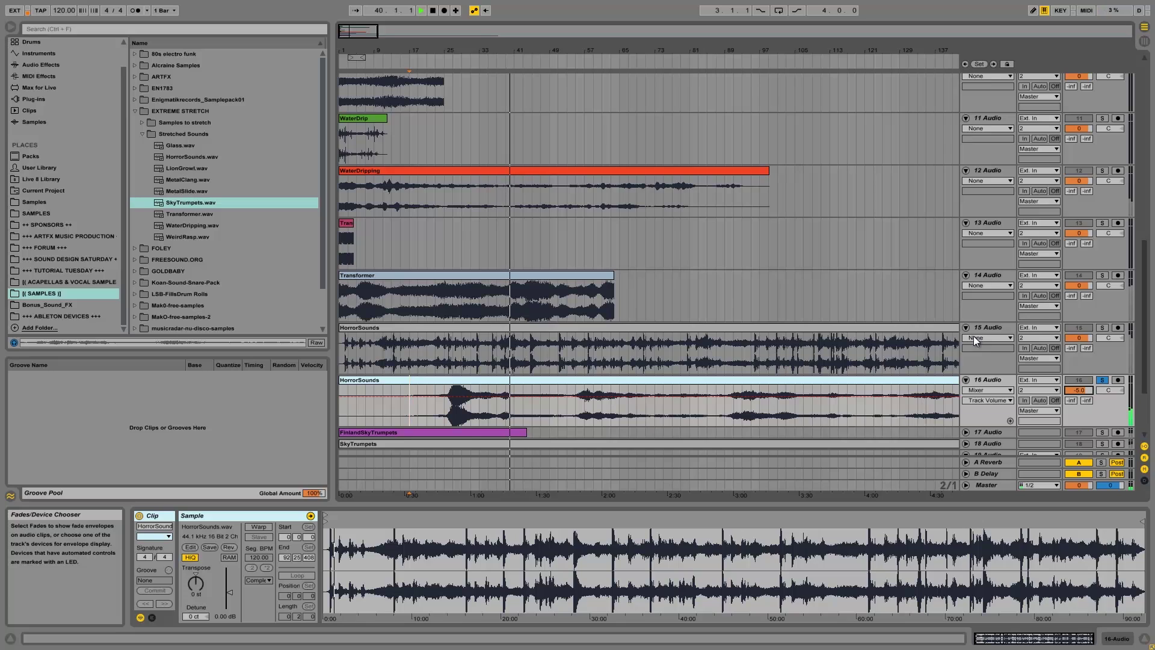
{"action": "key", "text": "space"}
{"action": "left_click", "coordinate": [579, 410]}
{"action": "key", "text": "space"}
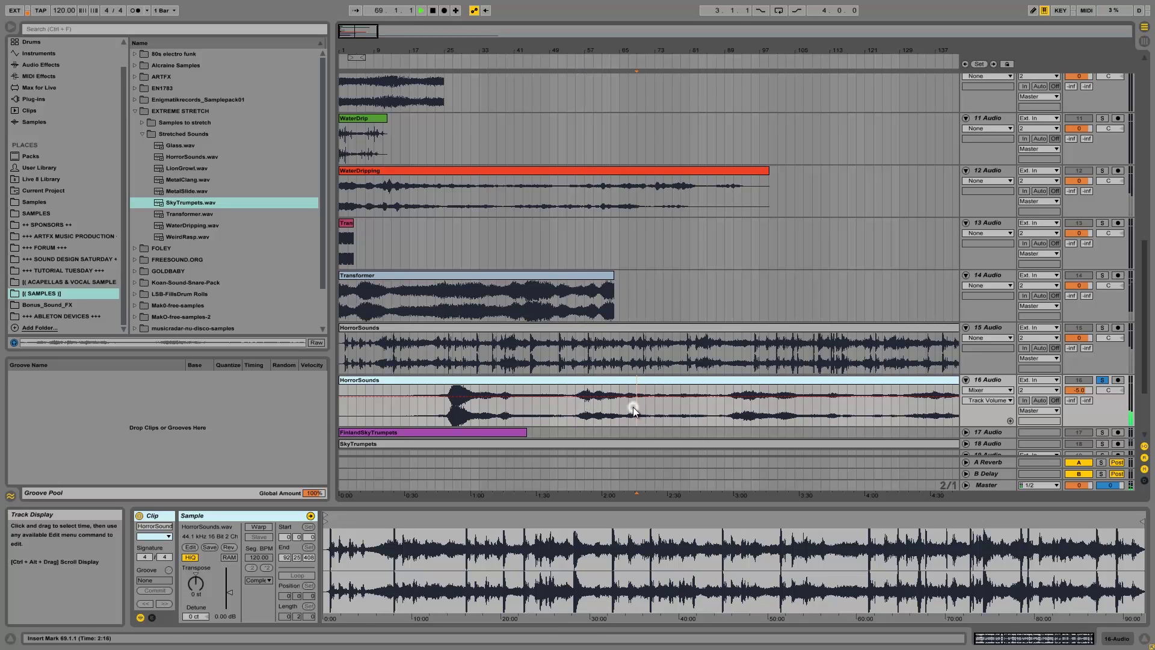
Skip ahead in the stretched HorrorSounds clip, listening from bar 91 and on to about bar 201
{"action": "left_click", "coordinate": [733, 407]}
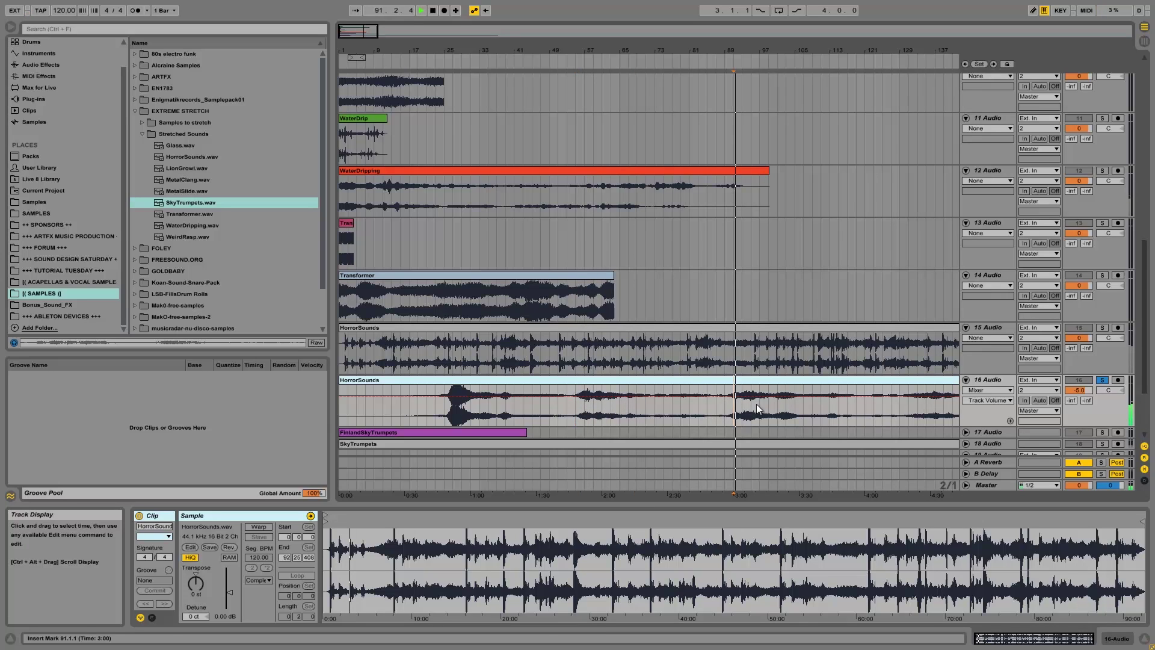
{"action": "left_click", "coordinate": [912, 409]}
{"action": "left_click_drag", "start_coordinate": [865, 35], "coordinate": [868, 46]}
{"action": "left_click", "coordinate": [560, 407]}
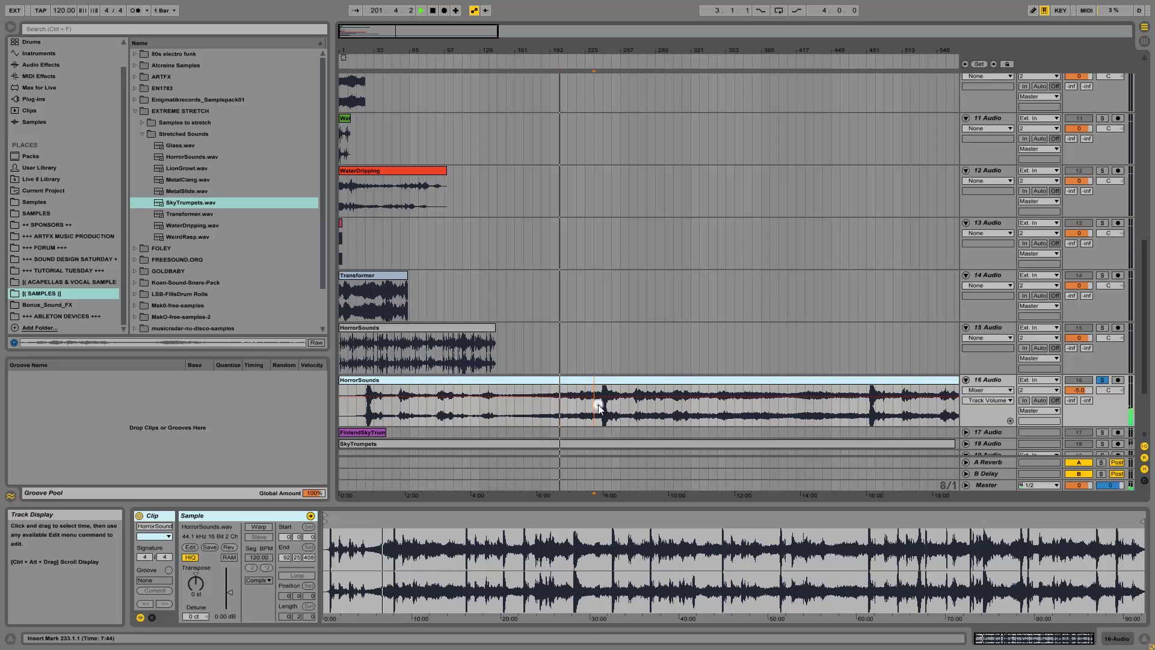
Listen around the loud swell in the stretched HorrorSounds clip from bars 239, 245 and 269, and stop playback
{"action": "left_click_drag", "start_coordinate": [539, 49], "coordinate": [609, 62]}
{"action": "left_click", "coordinate": [560, 408]}
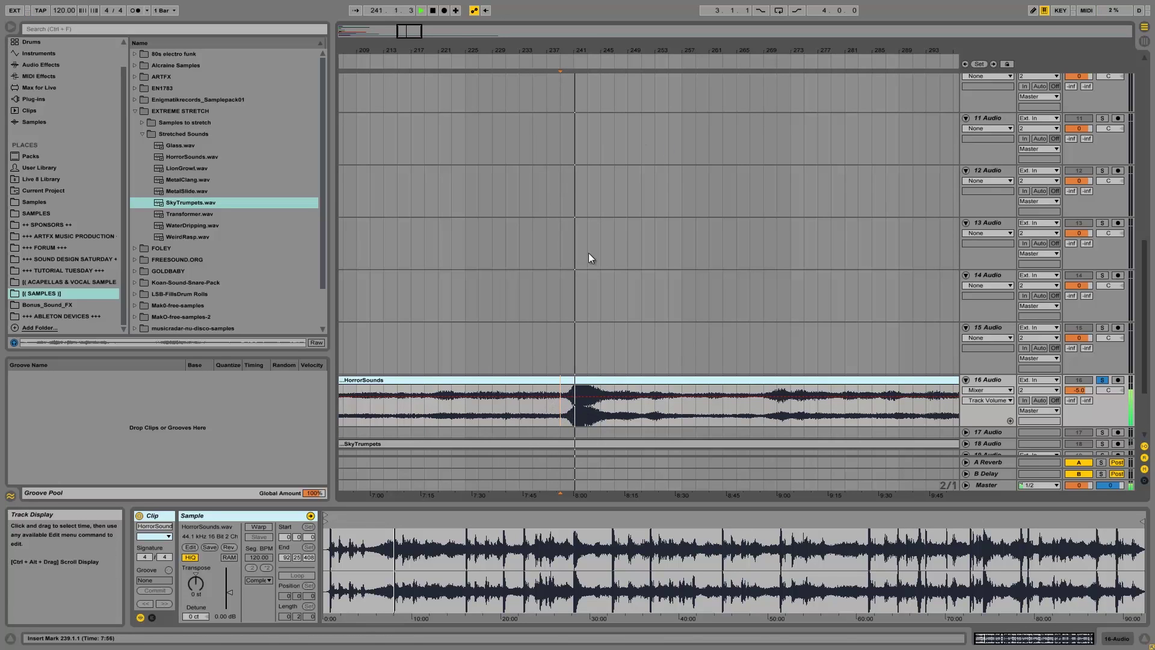
{"action": "left_click", "coordinate": [601, 405]}
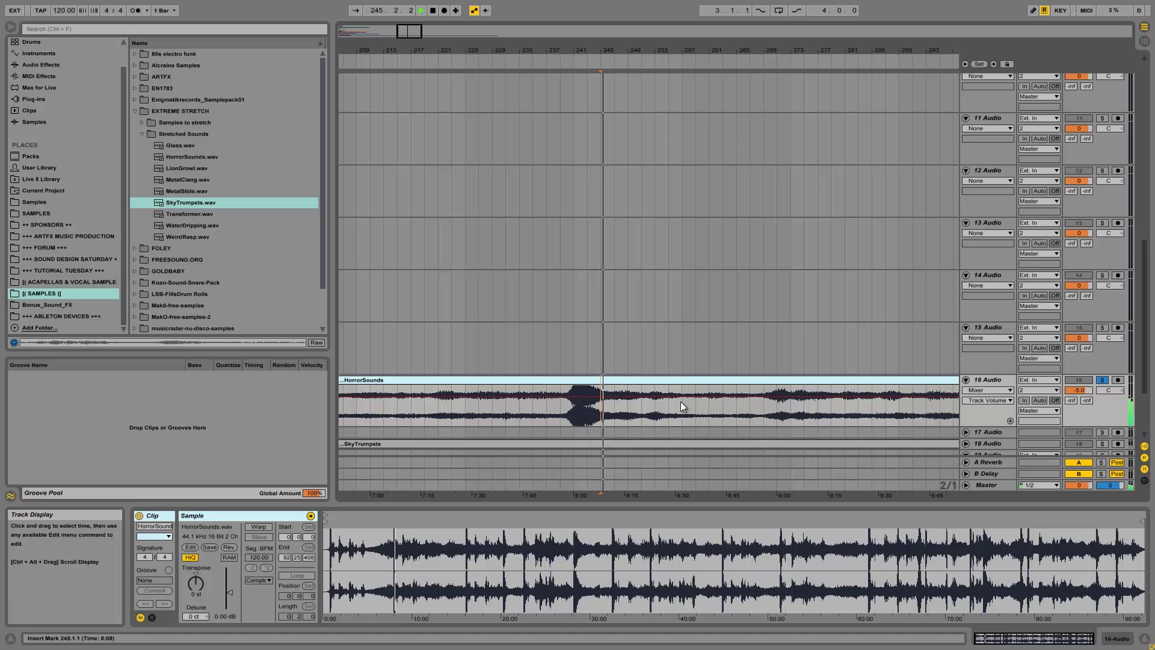
{"action": "left_click", "coordinate": [766, 407]}
{"action": "left_click_drag", "start_coordinate": [785, 47], "coordinate": [800, 44]}
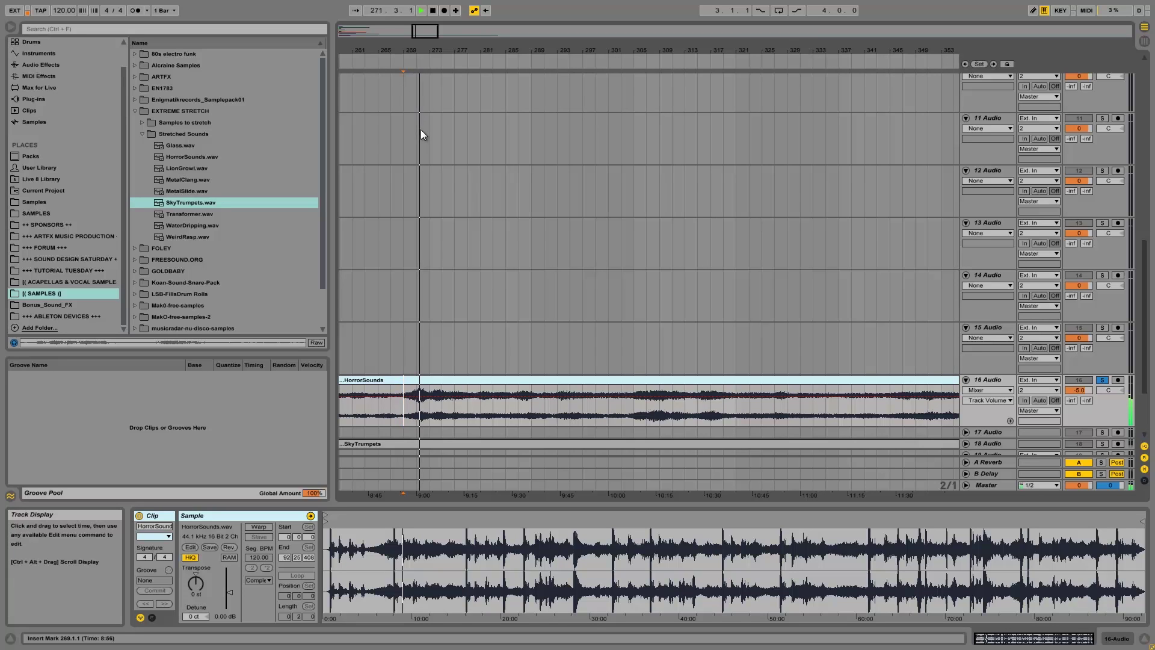
{"action": "key", "text": "space"}
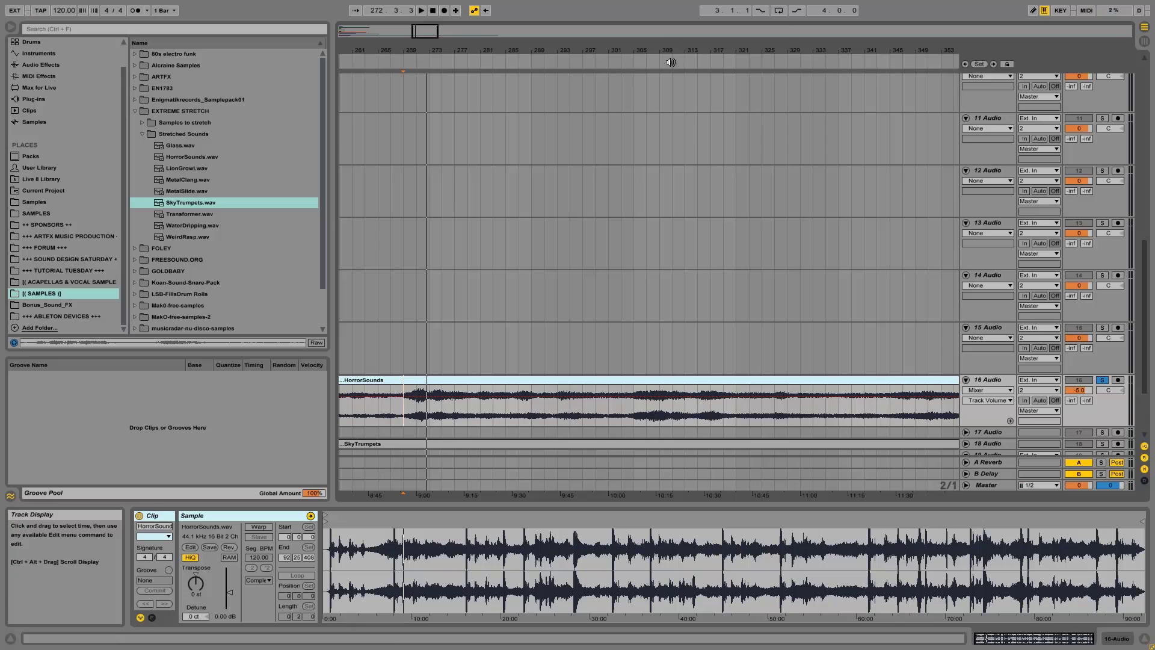
Play the stretched HorrorSounds clip from about bar 370, skipping ahead to bar 433 and about bar 490
{"action": "left_click_drag", "start_coordinate": [663, 47], "coordinate": [664, 50]}
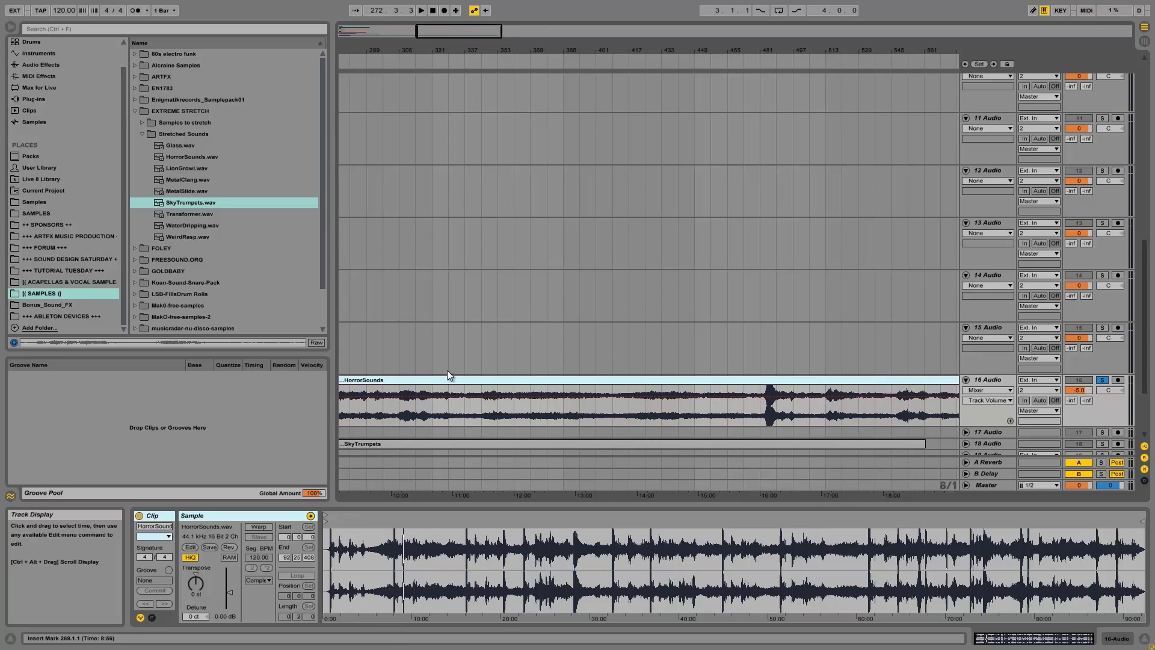
{"action": "left_click", "coordinate": [536, 410]}
{"action": "key", "text": "space"}
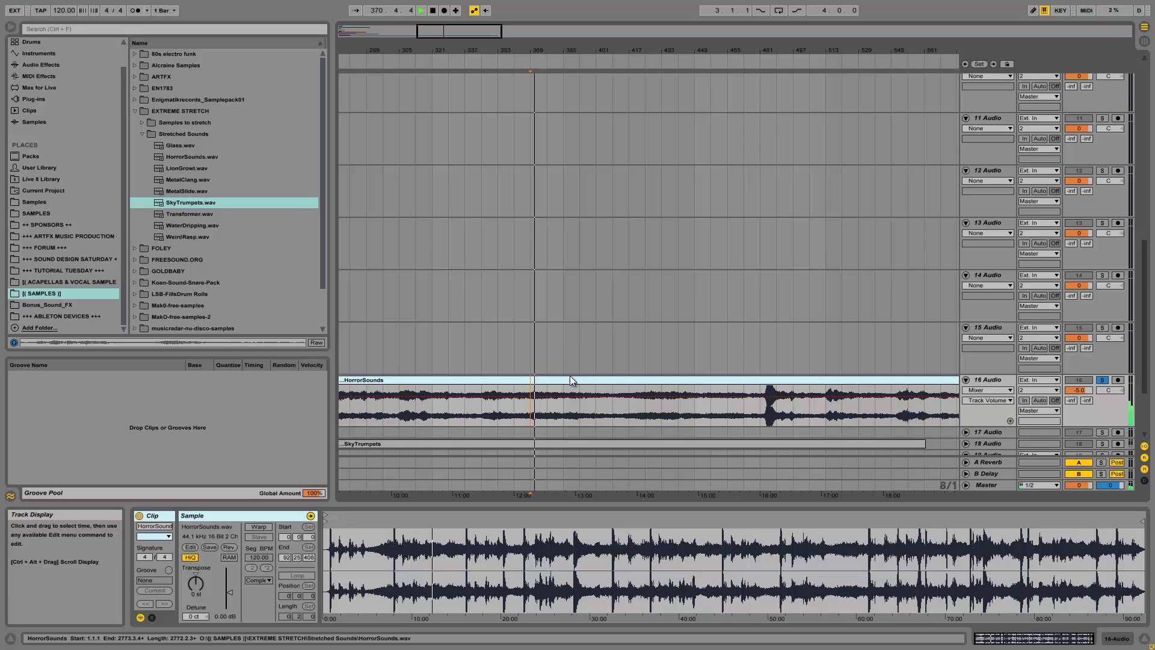
{"action": "left_click", "coordinate": [614, 404]}
{"action": "left_click", "coordinate": [662, 405]}
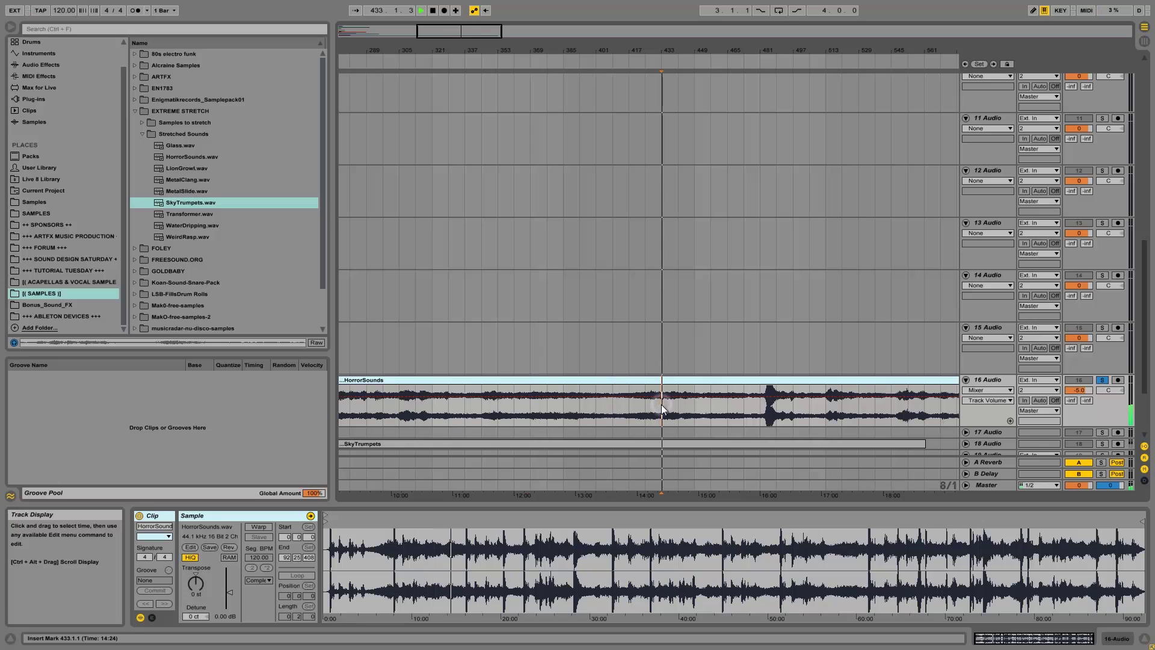
{"action": "left_click", "coordinate": [724, 406]}
{"action": "left_click", "coordinate": [778, 409]}
Listen to further points of the stretched HorrorSounds clip, including bar 581 and the loud swell after it
{"action": "left_click_drag", "start_coordinate": [824, 43], "coordinate": [824, 46]}
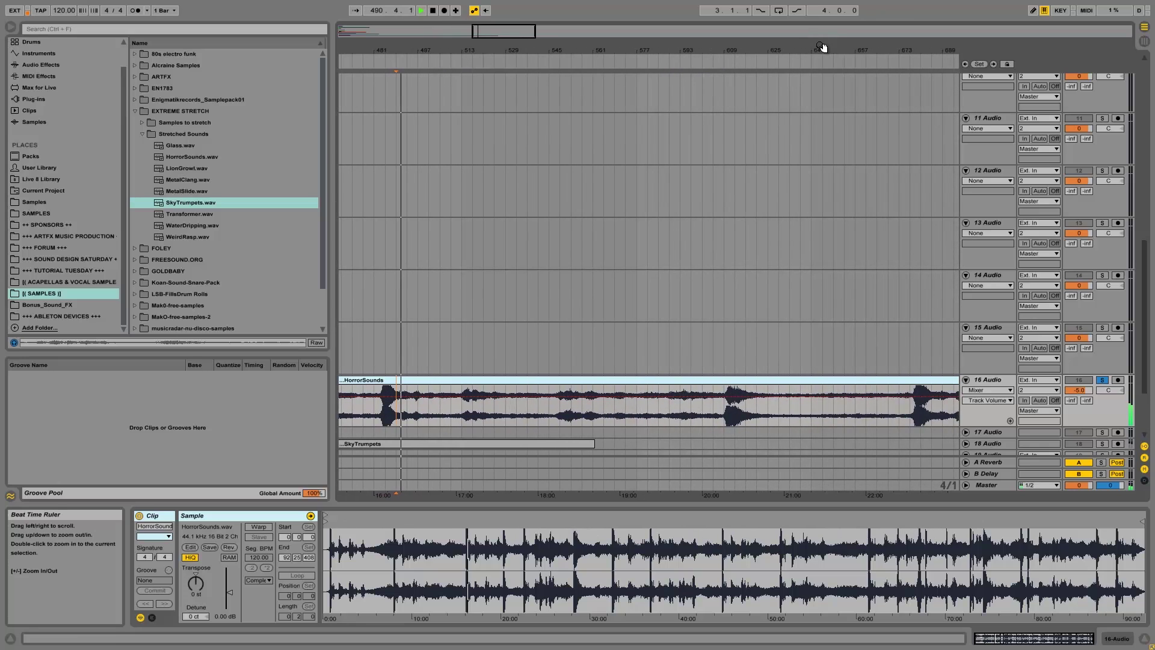
{"action": "left_click", "coordinate": [483, 413]}
{"action": "left_click", "coordinate": [560, 409]}
{"action": "left_click", "coordinate": [646, 404]}
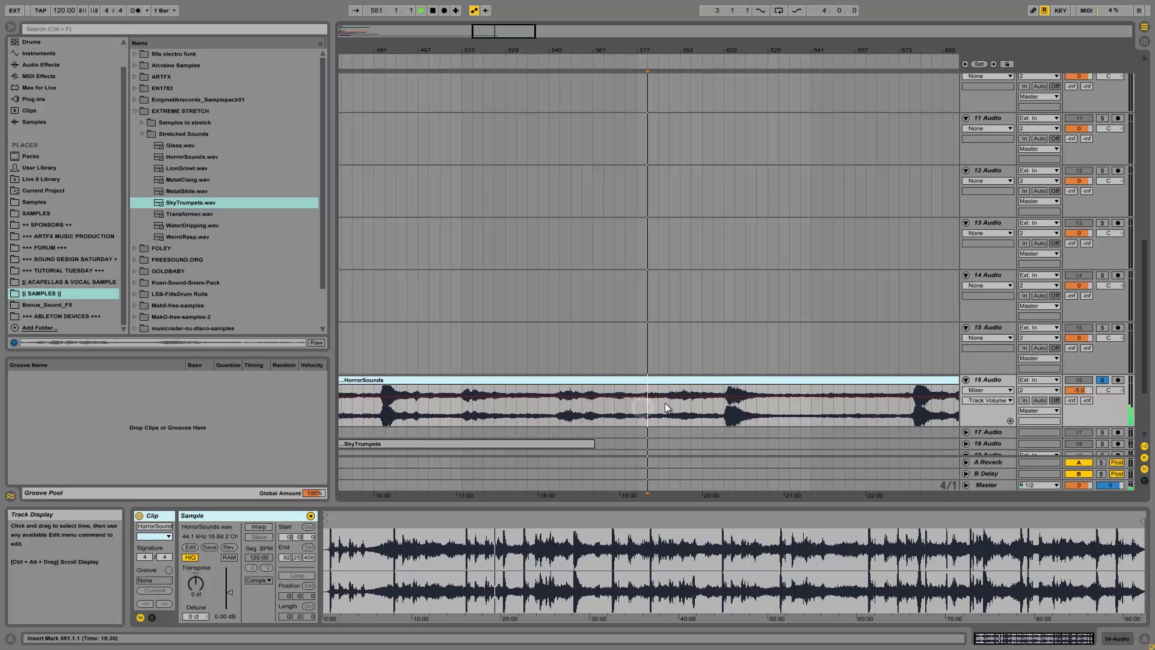
{"action": "left_click", "coordinate": [725, 411]}
{"action": "left_click", "coordinate": [735, 409]}
Listen to the stretched HorrorSounds clip from bars 661, 701 and 717
{"action": "left_click_drag", "start_coordinate": [791, 51], "coordinate": [796, 48]}
{"action": "left_click", "coordinate": [590, 410]}
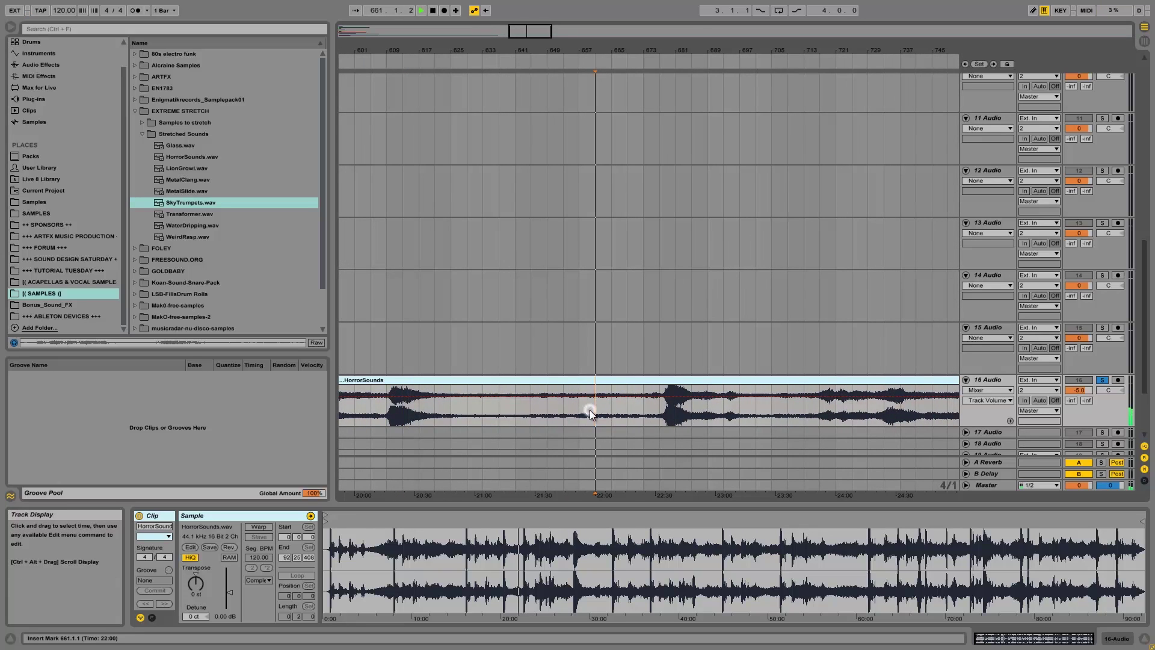
{"action": "left_click", "coordinate": [756, 406]}
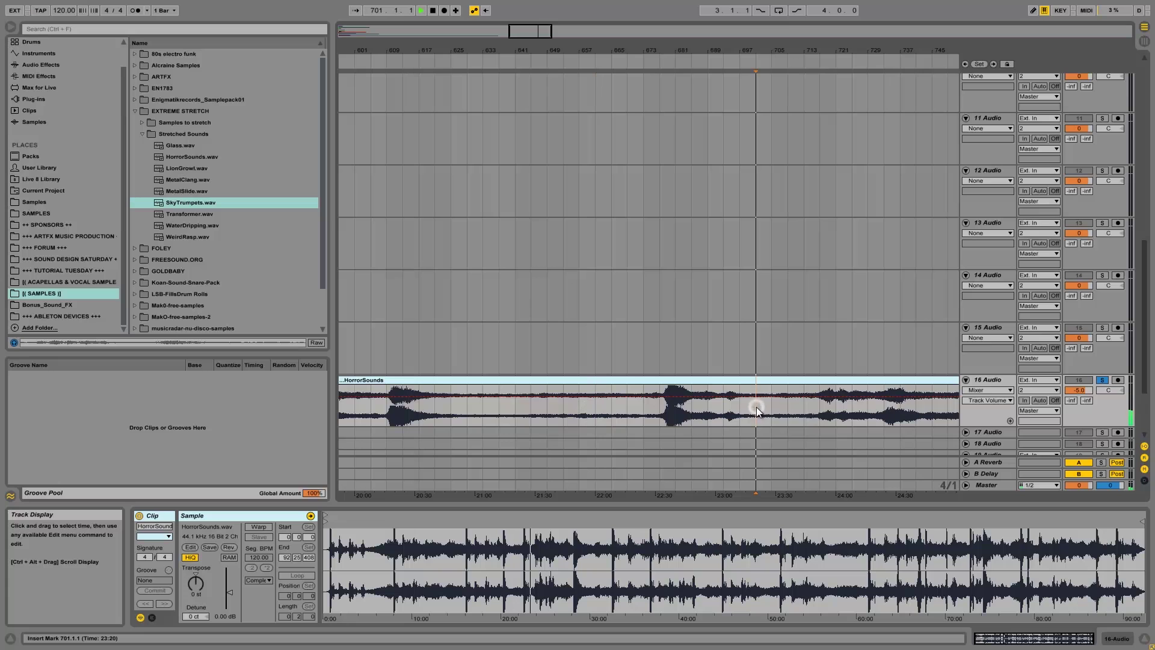
{"action": "left_click", "coordinate": [822, 412]}
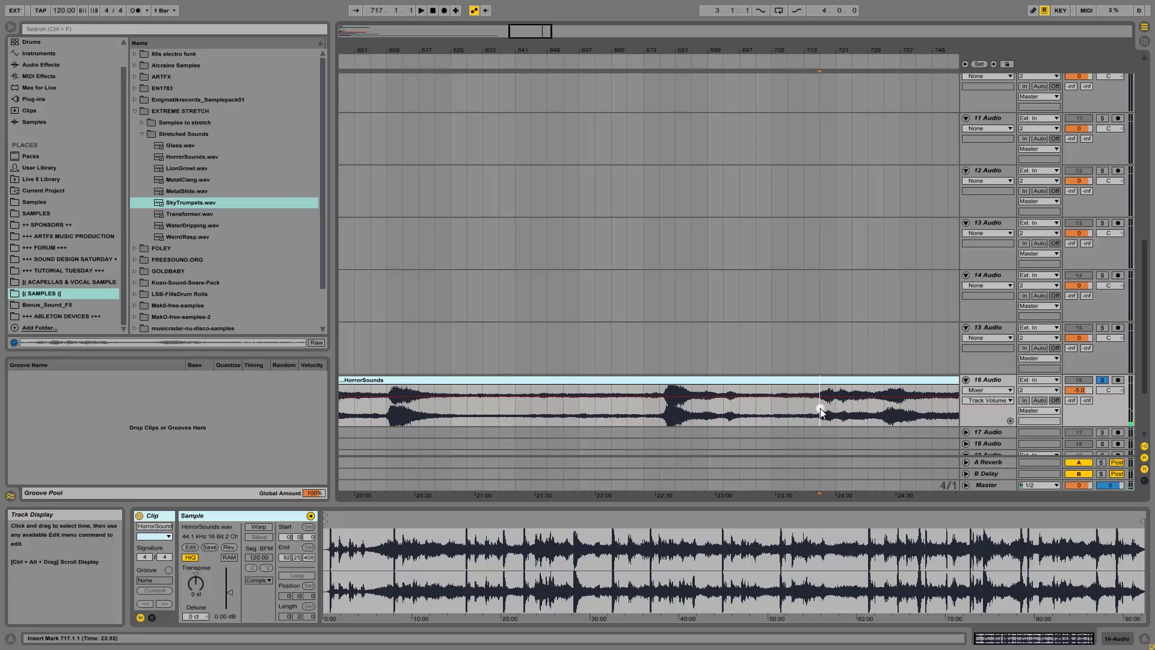
Listen to several short passages of the stretched HorrorSounds clip beyond bar 717, ending with one from bar 913
{"action": "double_click", "coordinate": [917, 42]}
{"action": "left_click_drag", "start_coordinate": [527, 45], "coordinate": [527, 46]}
{"action": "key", "text": "space"}
{"action": "key", "text": "space"}
{"action": "left_click", "coordinate": [467, 414]}
{"action": "key", "text": "space"}
{"action": "key", "text": "space"}
{"action": "left_click", "coordinate": [503, 413]}
{"action": "key", "text": "space"}
{"action": "left_click", "coordinate": [532, 410]}
{"action": "key", "text": "space"}
{"action": "key", "text": "space"}
{"action": "left_click", "coordinate": [603, 403]}
{"action": "key", "text": "space"}
{"action": "key", "text": "space"}
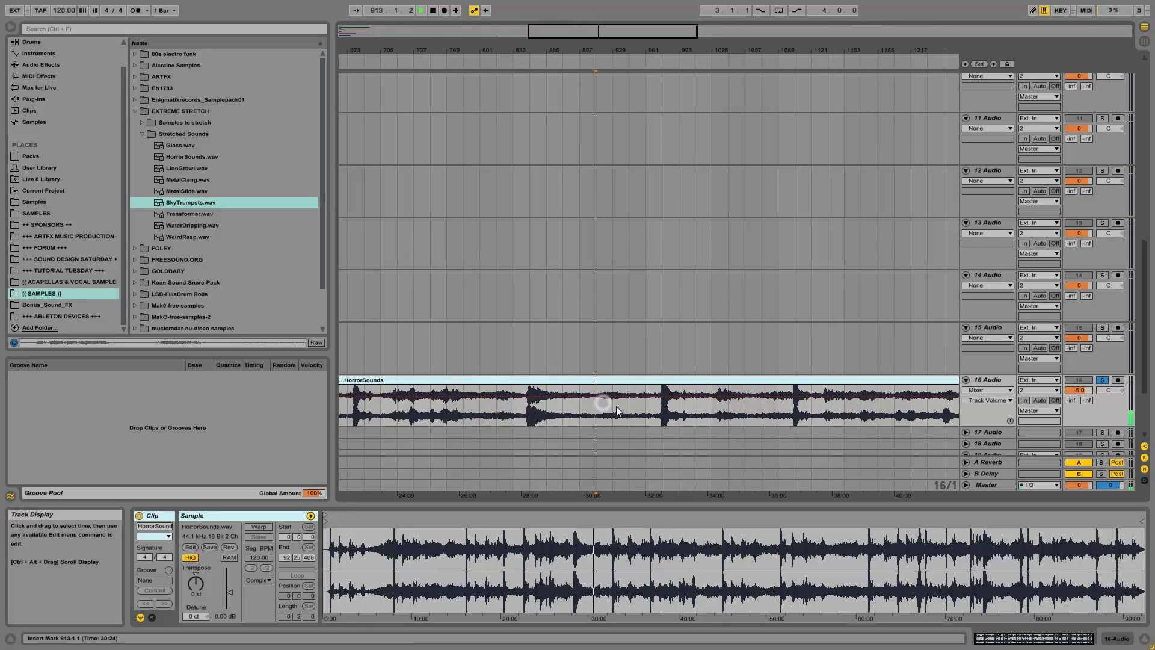
Play the stretched HorrorSounds clip from bar 1025 and from bar 1033
{"action": "left_click", "coordinate": [713, 411]}
{"action": "key", "text": "space"}
{"action": "key", "text": "space"}
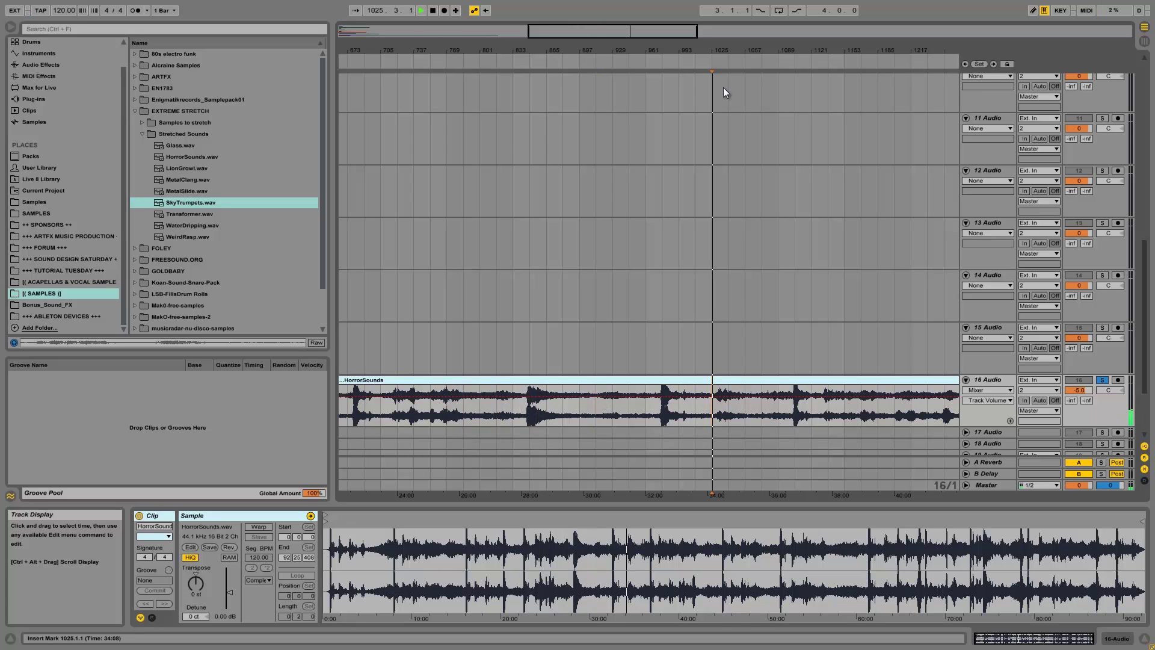
{"action": "left_click_drag", "start_coordinate": [745, 49], "coordinate": [485, 79]}
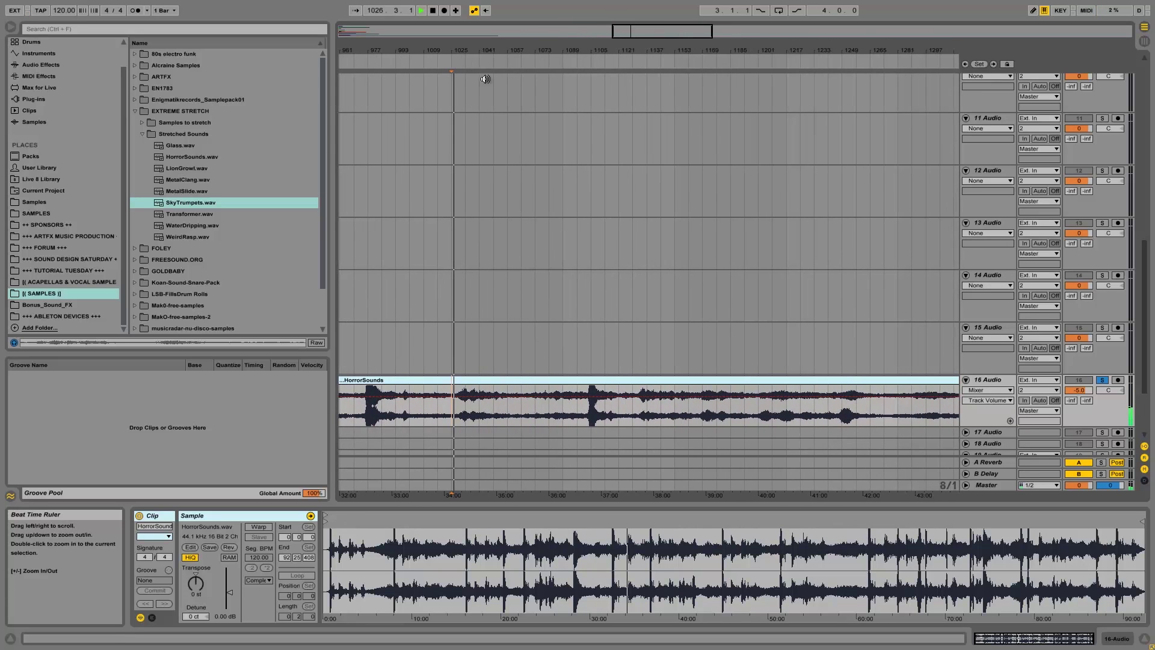
{"action": "left_click", "coordinate": [466, 412]}
{"action": "key", "text": "space"}
{"action": "key", "text": "space"}
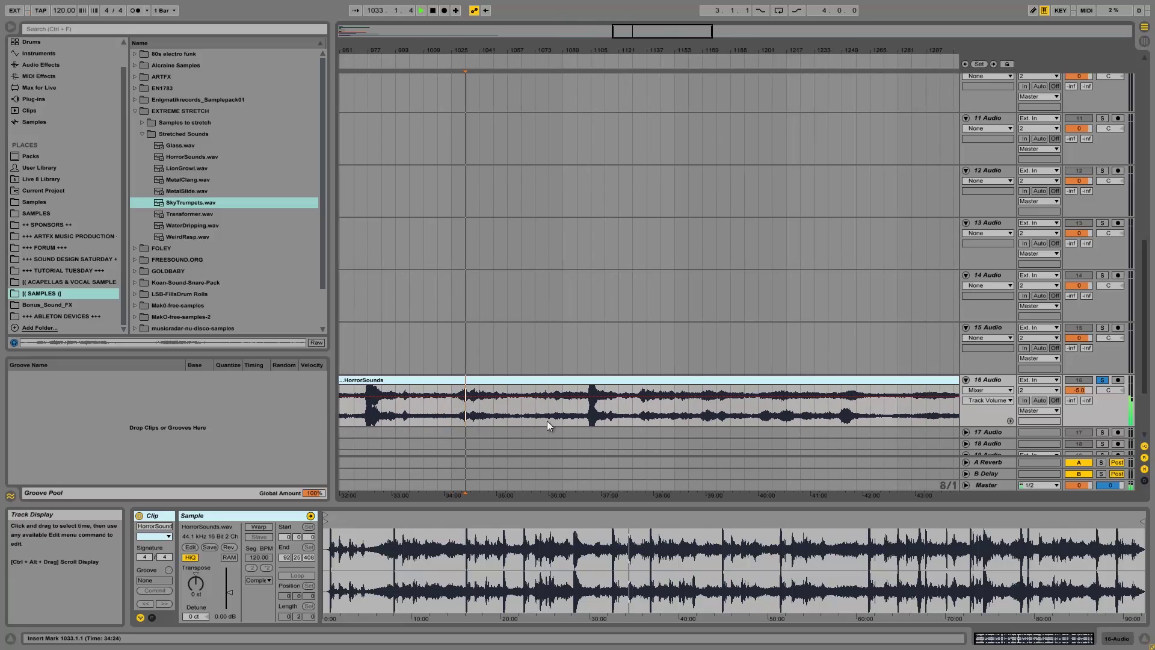
Listen to short passages of the stretched HorrorSounds clip from bars 1137, 1177 and 1217
{"action": "left_click", "coordinate": [647, 413]}
{"action": "key", "text": "space"}
{"action": "key", "text": "space"}
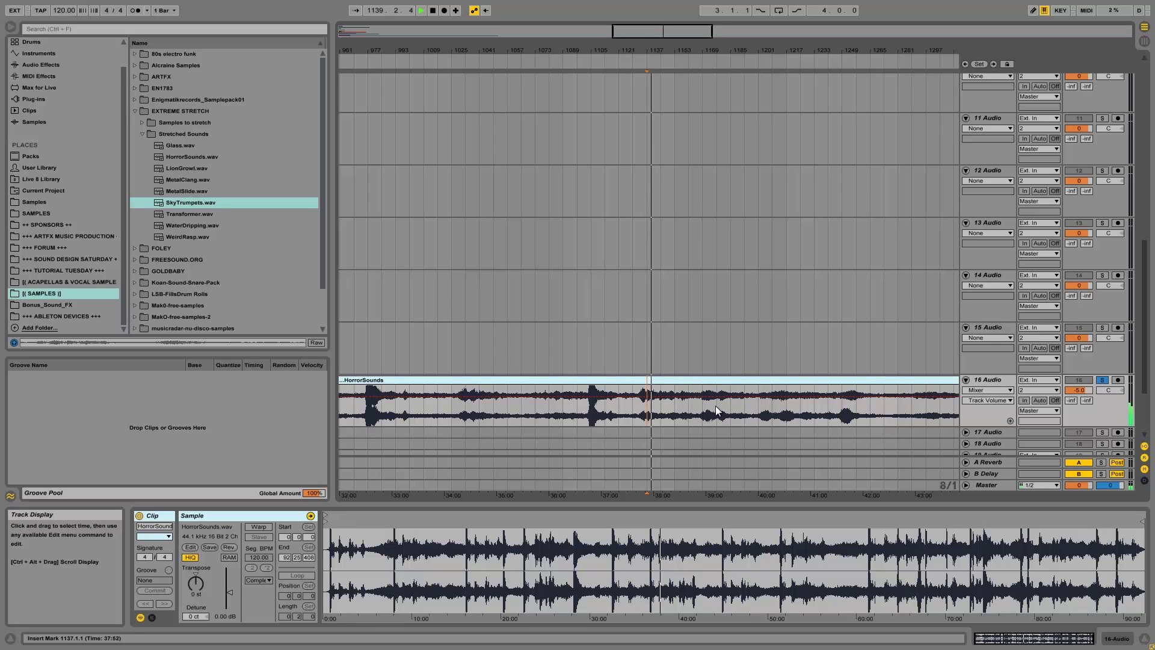
{"action": "left_click", "coordinate": [721, 410]}
{"action": "key", "text": "space"}
{"action": "key", "text": "space"}
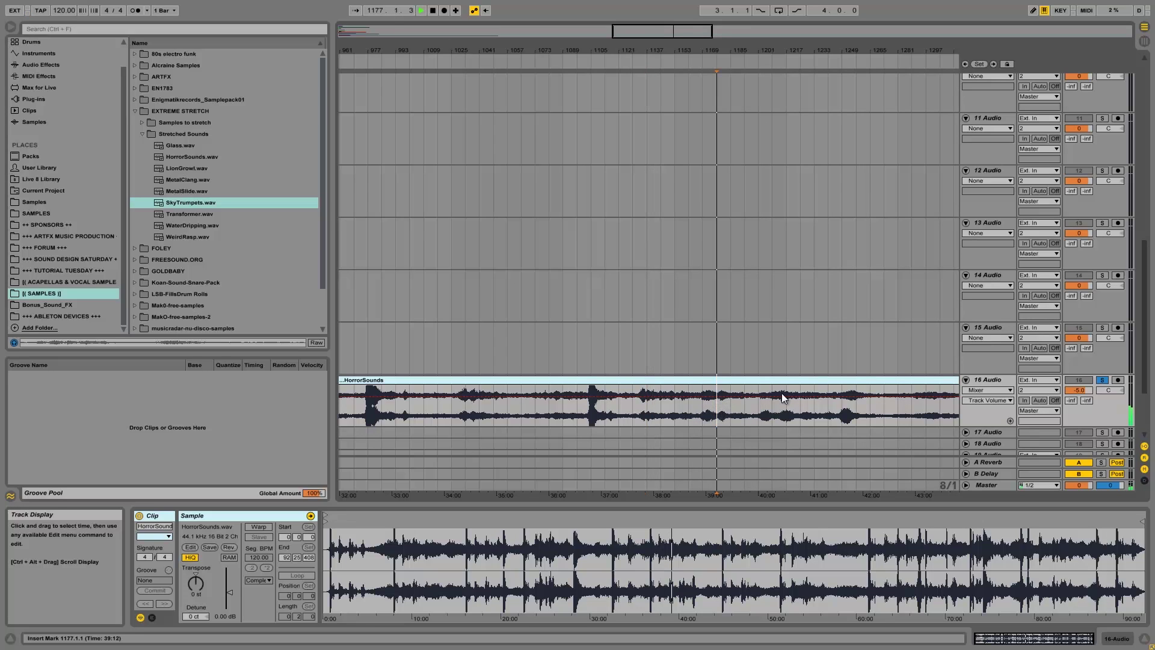
{"action": "left_click", "coordinate": [787, 414]}
{"action": "key", "text": "space"}
{"action": "key", "text": "space"}
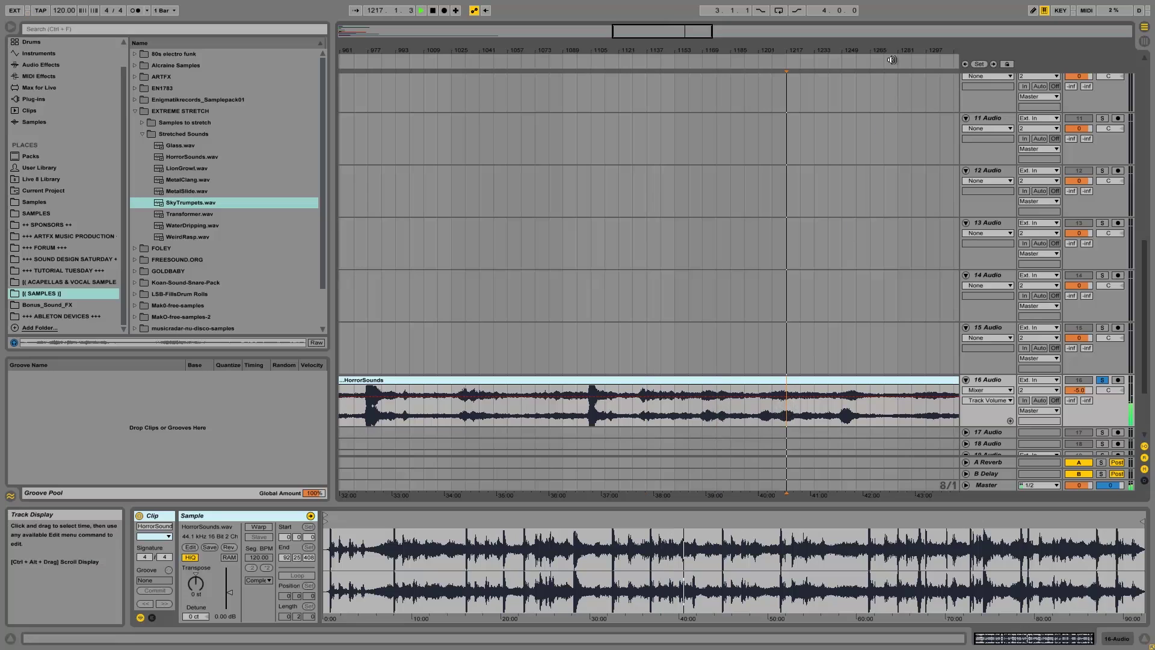
Play the stretched HorrorSounds clip from bar 1201, skipping ahead to bar 1249
{"action": "key", "text": "space"}
{"action": "left_click", "coordinate": [759, 408]}
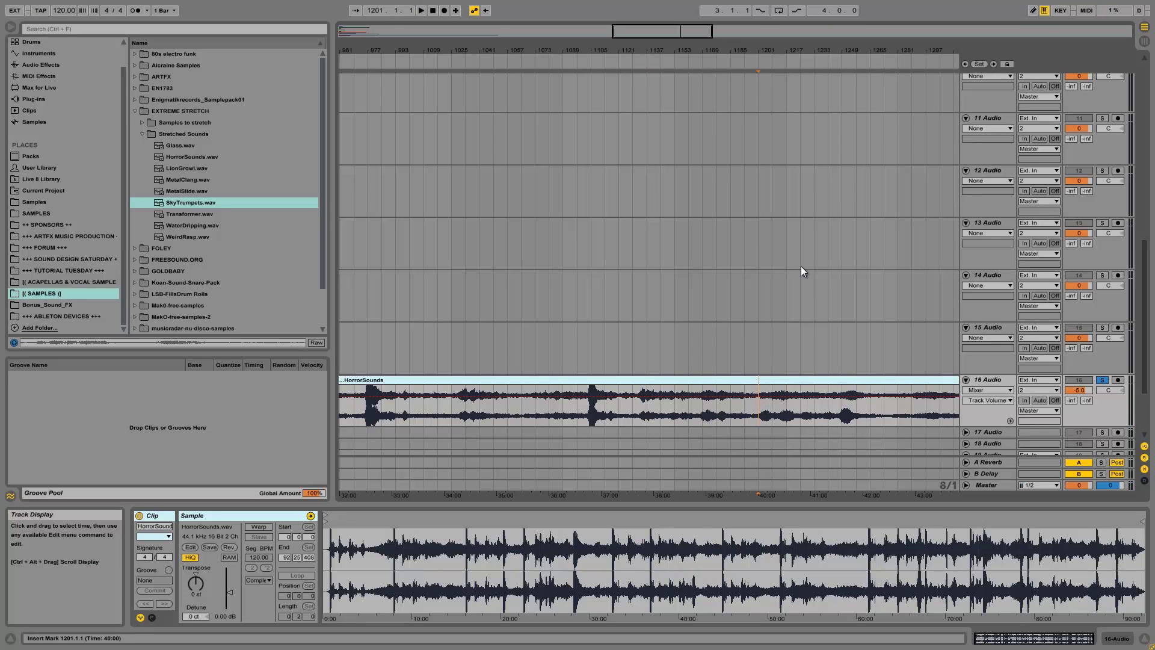
{"action": "key", "text": "space"}
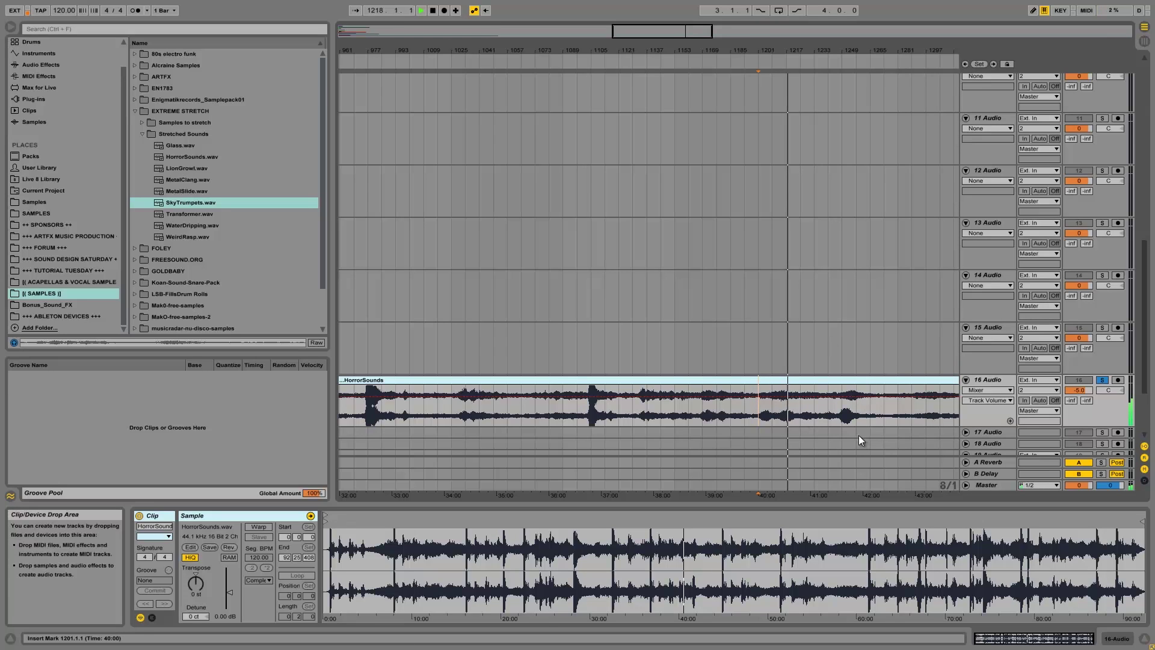
{"action": "left_click", "coordinate": [842, 404]}
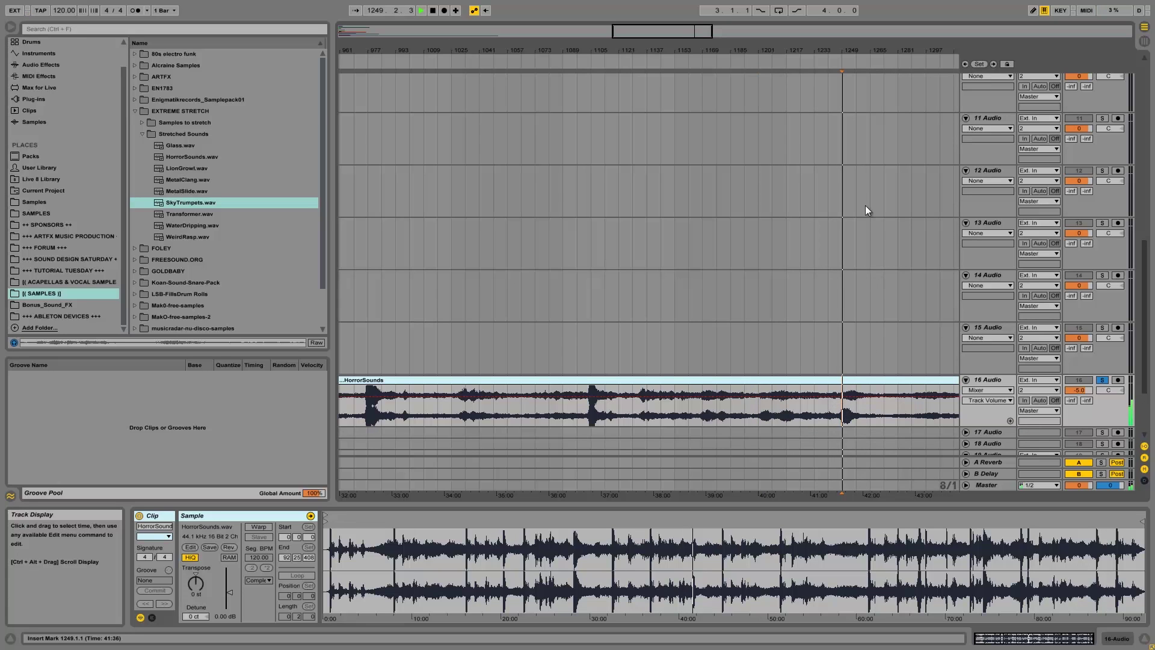
Restart the stretched HorrorSounds clip from bar 1245 and listen to the swell there
{"action": "left_click_drag", "start_coordinate": [871, 46], "coordinate": [609, 438]}
{"action": "key", "text": "space"}
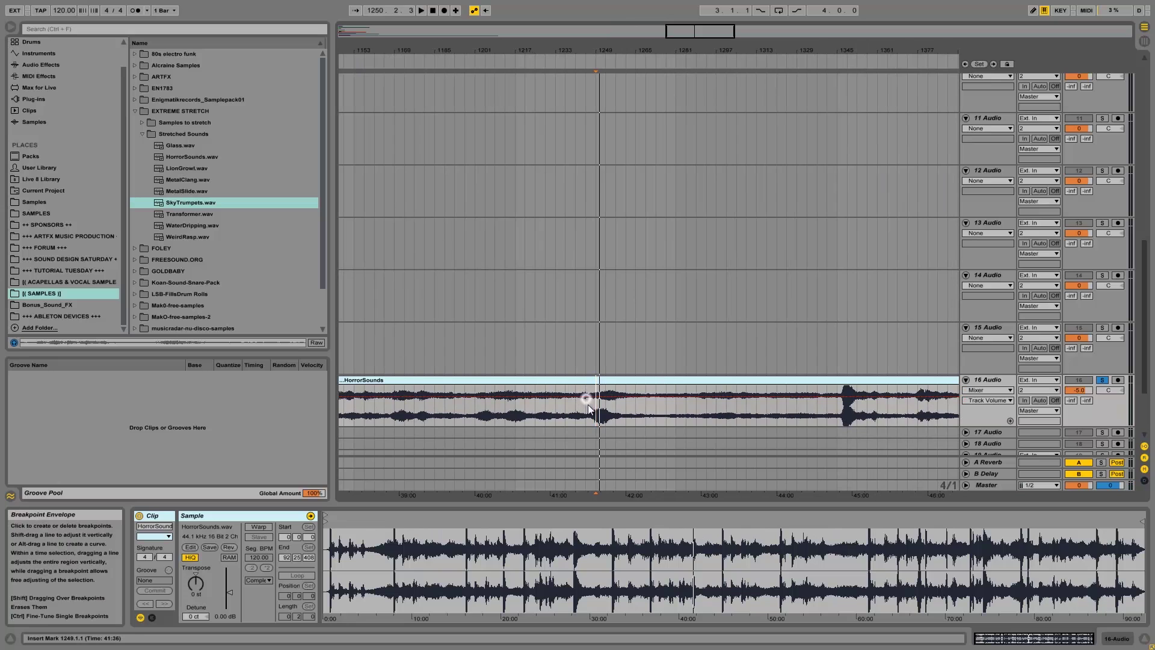
{"action": "left_click", "coordinate": [587, 405]}
{"action": "key", "text": "space"}
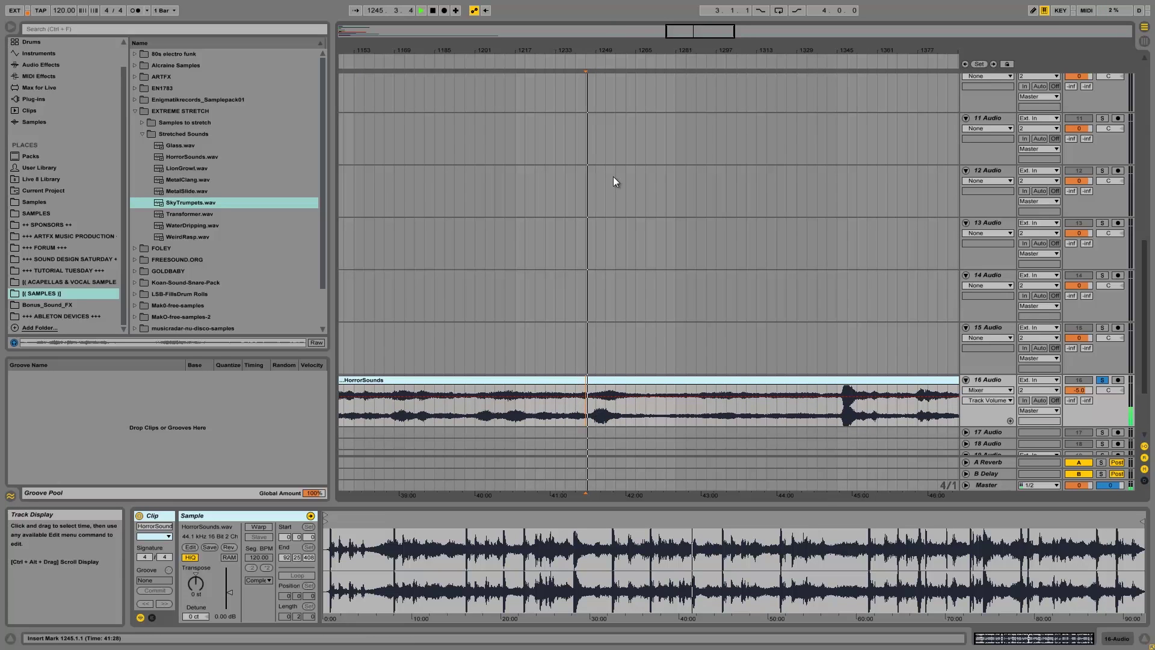
{"action": "left_click_drag", "start_coordinate": [640, 47], "coordinate": [640, 58]}
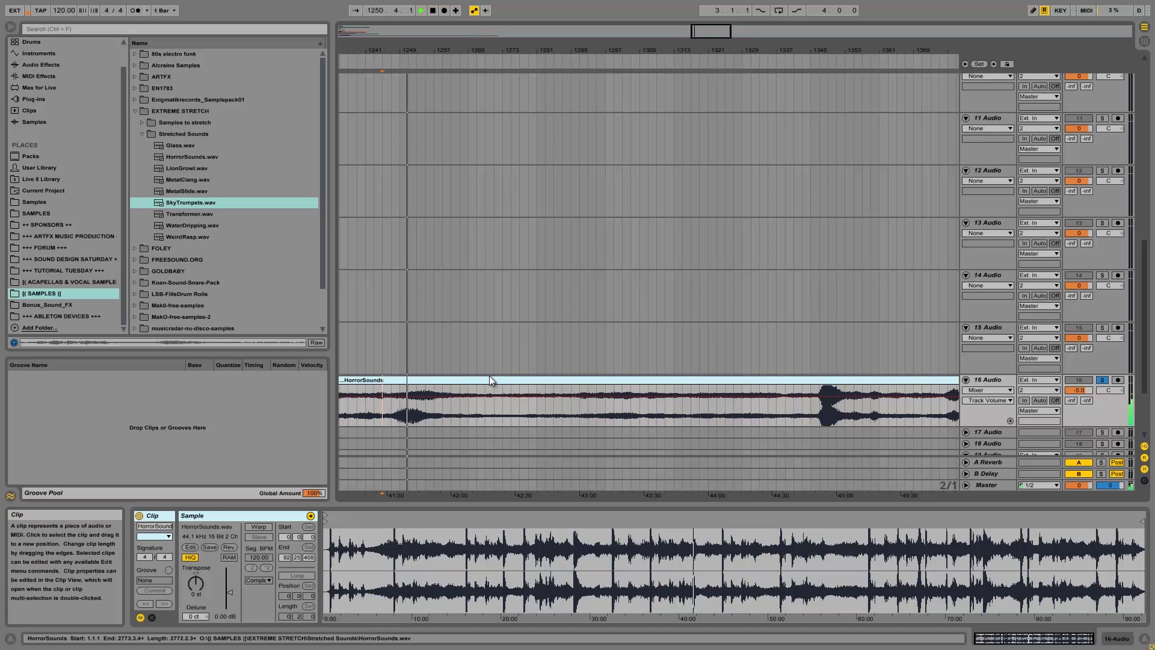
Skip through the stretched HorrorSounds clip by ear, including bars 1315, 1413 and 1463, and stop playback
{"action": "left_click", "coordinate": [683, 408]}
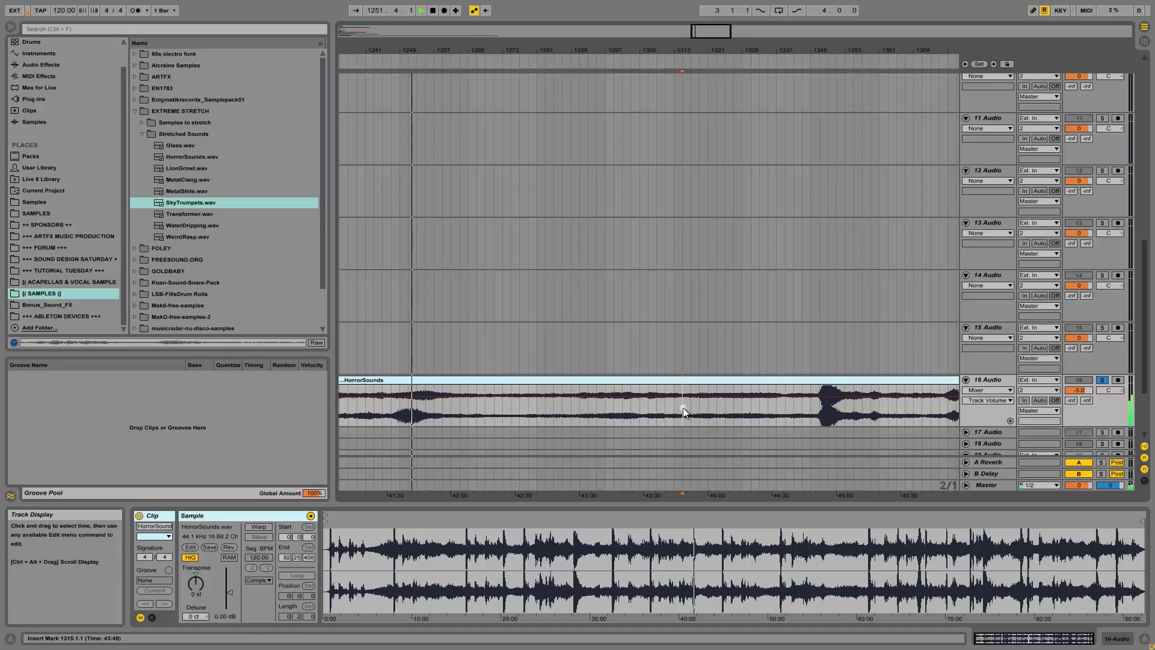
{"action": "left_click", "coordinate": [821, 414]}
{"action": "left_click", "coordinate": [872, 406]}
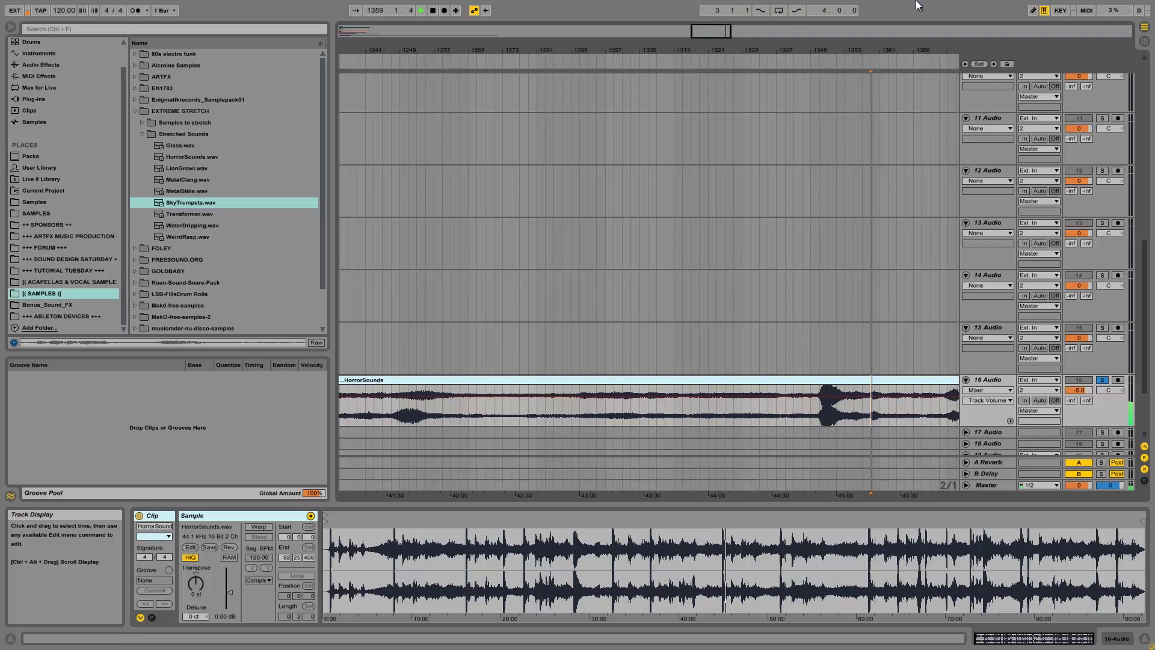
{"action": "left_click", "coordinate": [423, 412]}
{"action": "left_click", "coordinate": [578, 407]}
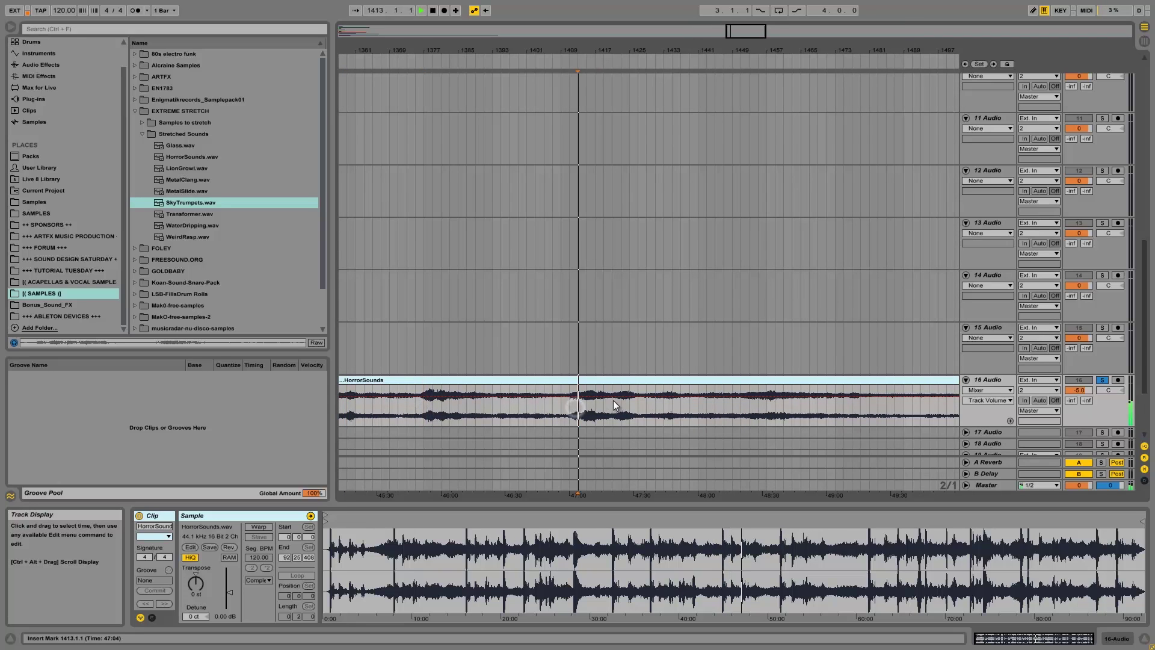
{"action": "left_click", "coordinate": [793, 408]}
{"action": "left_click_drag", "start_coordinate": [912, 50], "coordinate": [909, 46]}
{"action": "key", "text": "space"}
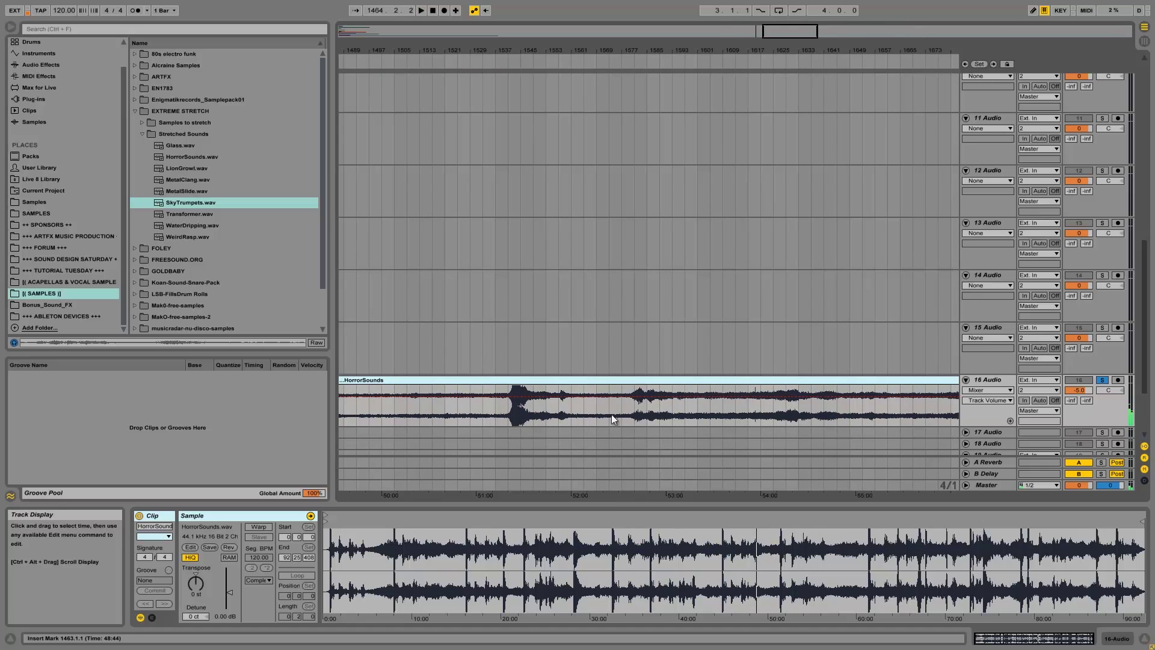
Play the stretched HorrorSounds clip from about bar 1581, moving the start point on to bar 1629
{"action": "left_click", "coordinate": [636, 410]}
{"action": "key", "text": "space"}
{"action": "left_click", "coordinate": [784, 409]}
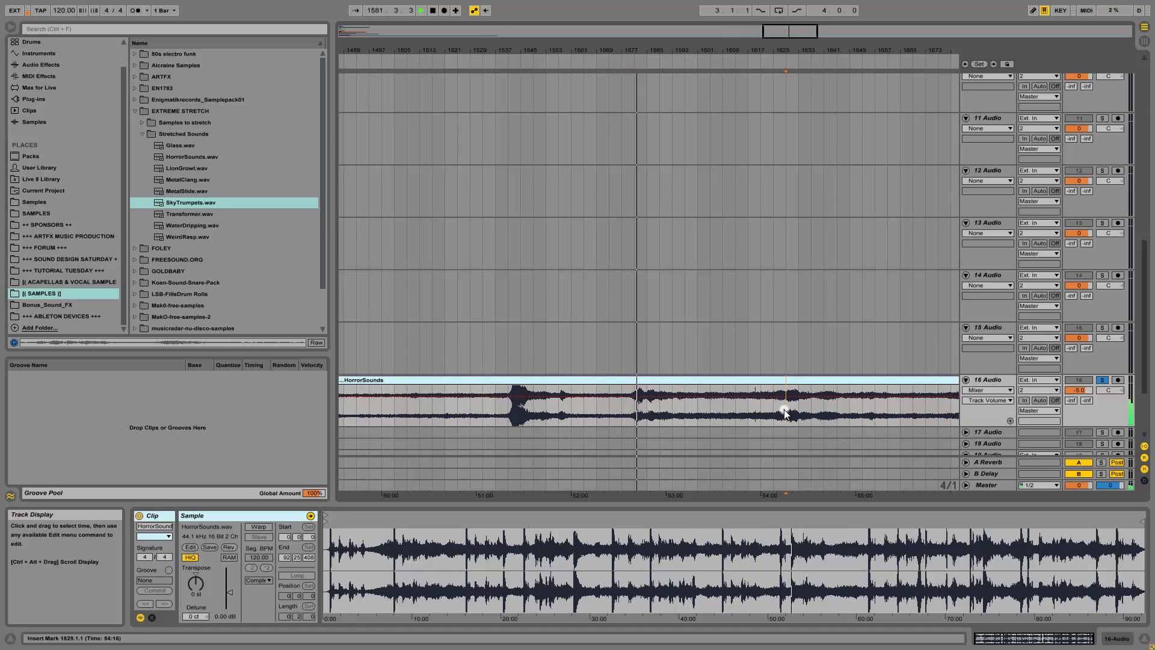
Listen to the stretched HorrorSounds clip from bars 1889, 1969 and 2033
{"action": "left_click_drag", "start_coordinate": [866, 52], "coordinate": [876, 42]}
{"action": "left_click", "coordinate": [726, 410]}
{"action": "key", "text": "space"}
{"action": "key", "text": "space"}
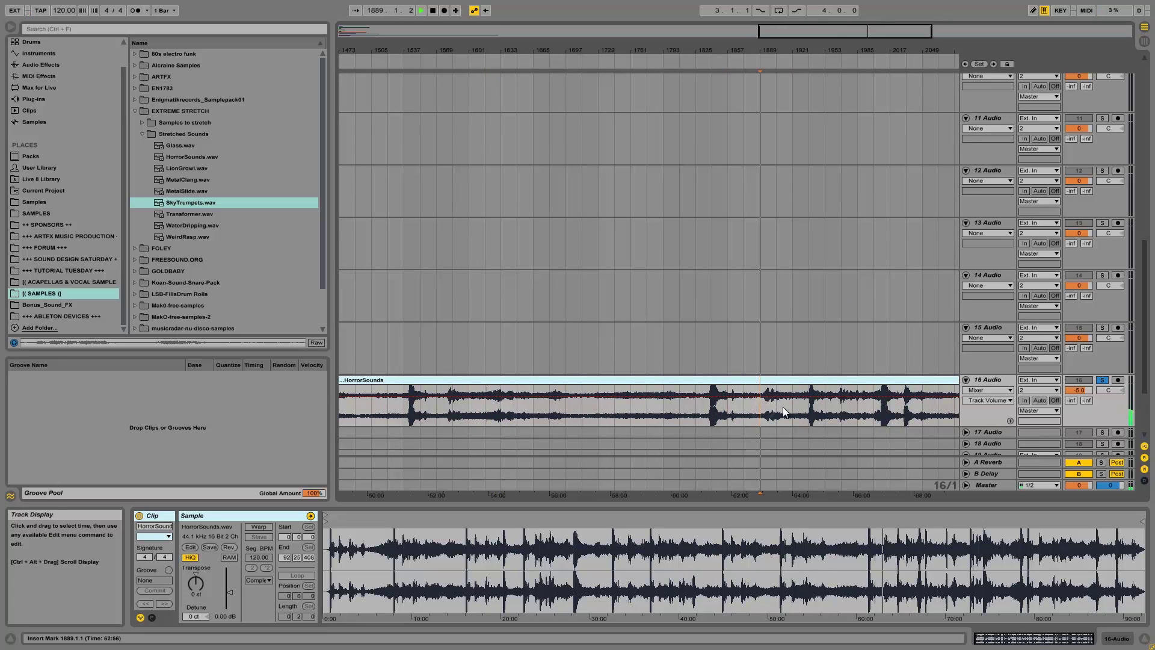
{"action": "left_click", "coordinate": [841, 397]}
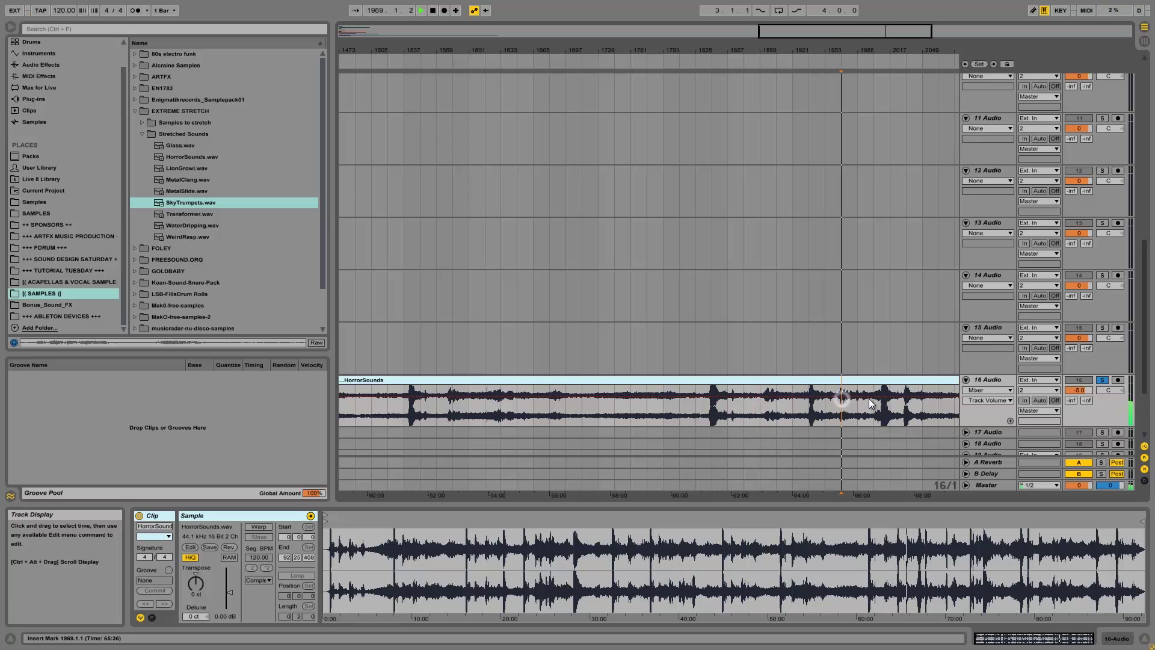
{"action": "left_click", "coordinate": [905, 403]}
Sample the last part of the stretched HorrorSounds clip at several points, including bars 2529 and 2625
{"action": "scroll", "coordinate": [936, 48], "scroll_direction": "right", "scroll_amount": 10}
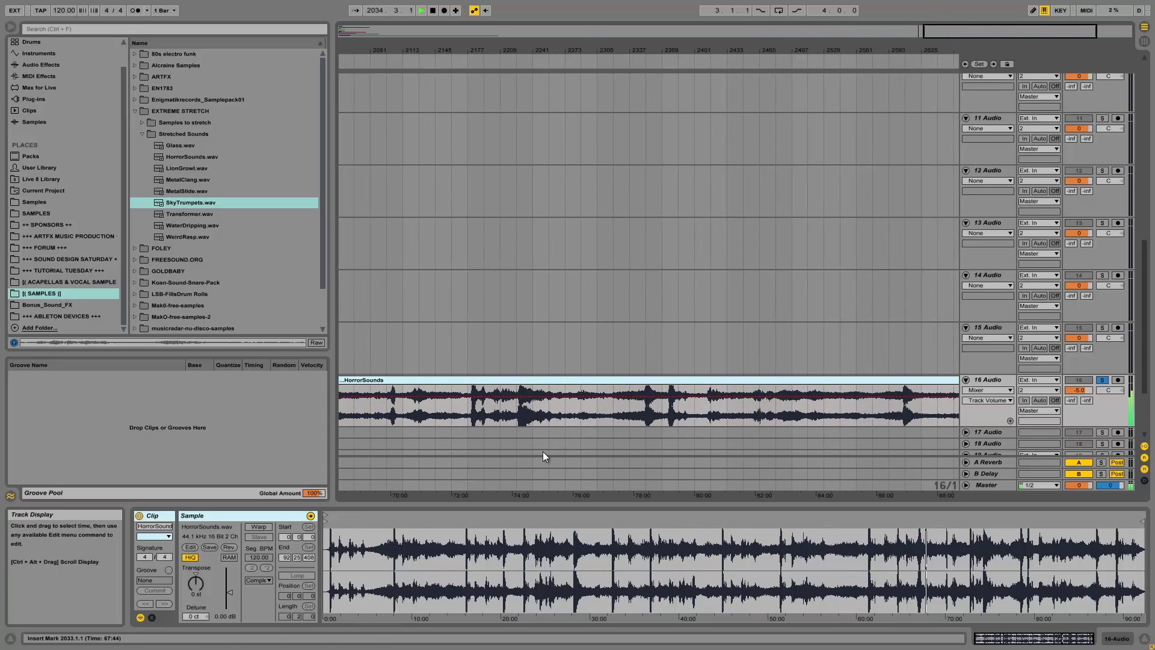
{"action": "left_click", "coordinate": [501, 414]}
{"action": "left_click", "coordinate": [554, 406]}
{"action": "left_click", "coordinate": [629, 408]}
{"action": "left_click", "coordinate": [677, 407]}
{"action": "left_click", "coordinate": [745, 405]}
{"action": "left_click", "coordinate": [828, 403]}
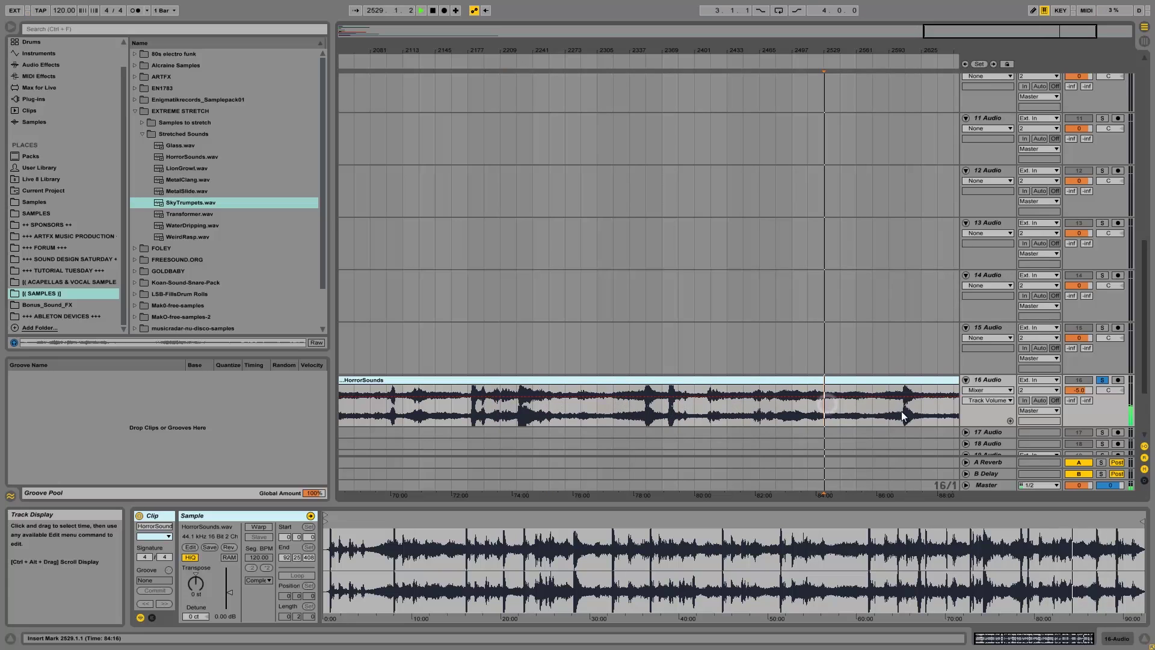
{"action": "left_click", "coordinate": [922, 409]}
Stop playback and unfold track 17 to show the waveform of the FinlandSkyTrumpets clip
{"action": "left_click_drag", "start_coordinate": [944, 52], "coordinate": [946, 52]}
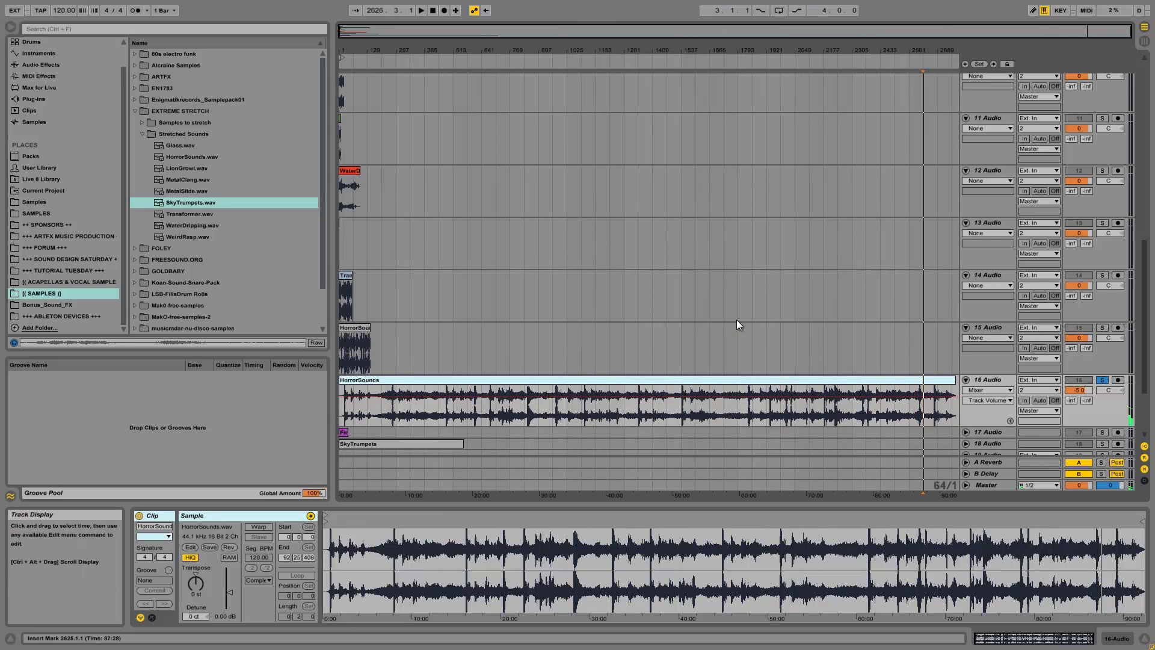
{"action": "scroll", "coordinate": [987, 302], "scroll_direction": "down", "scroll_amount": 4}
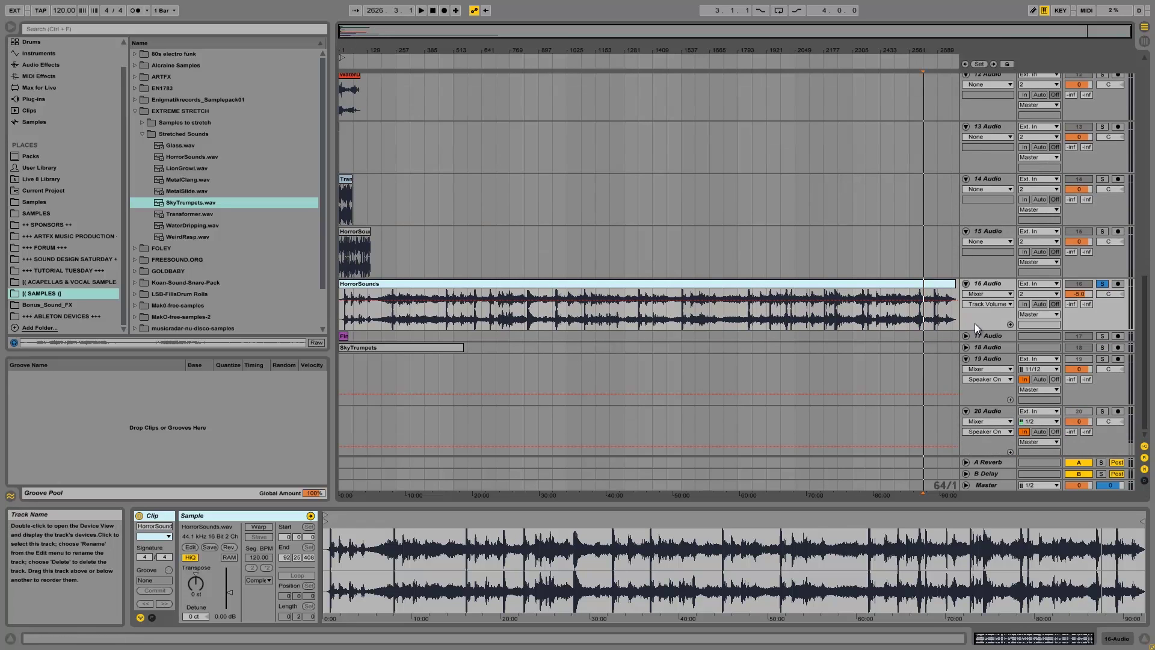
{"action": "left_click", "coordinate": [989, 334]}
{"action": "left_click", "coordinate": [965, 335]}
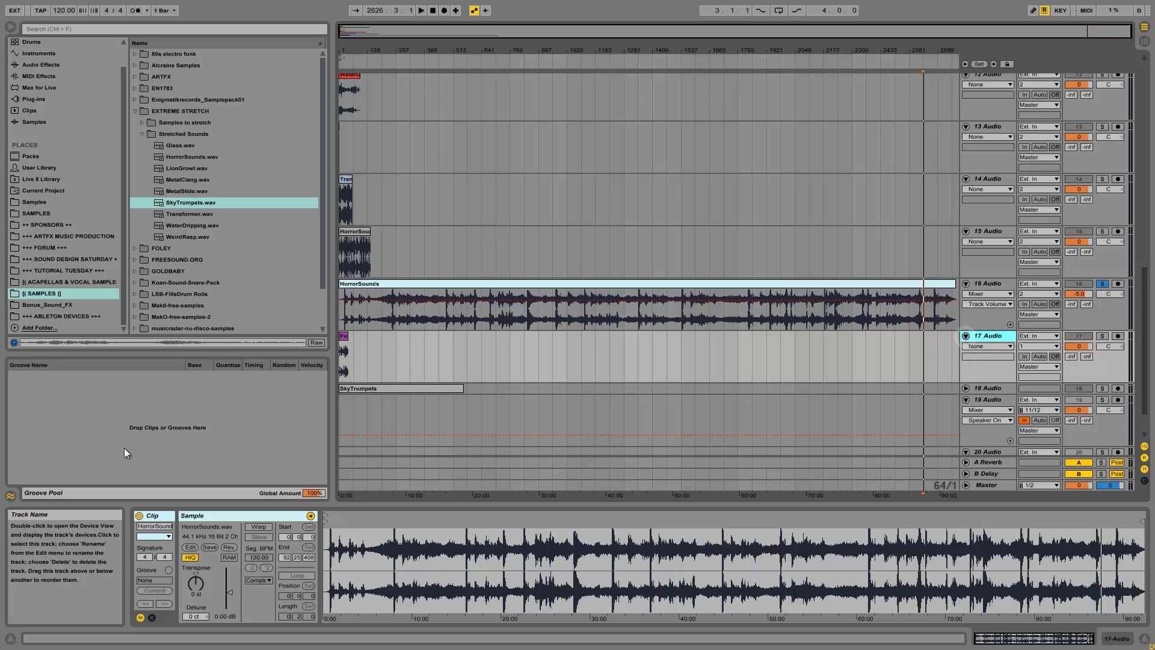
{"action": "left_click_drag", "start_coordinate": [344, 50], "coordinate": [343, 50]}
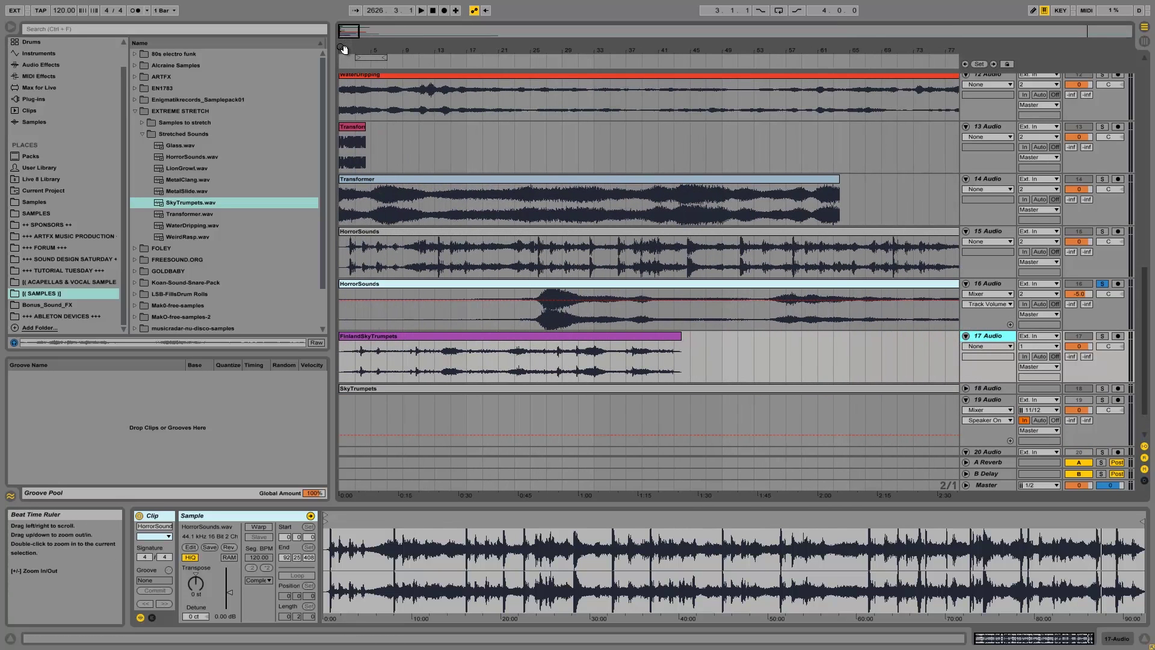
Solo track 17 and play the original FinlandSkyTrumpets clip from its start and from about bar 22
{"action": "double_click", "coordinate": [347, 364]}
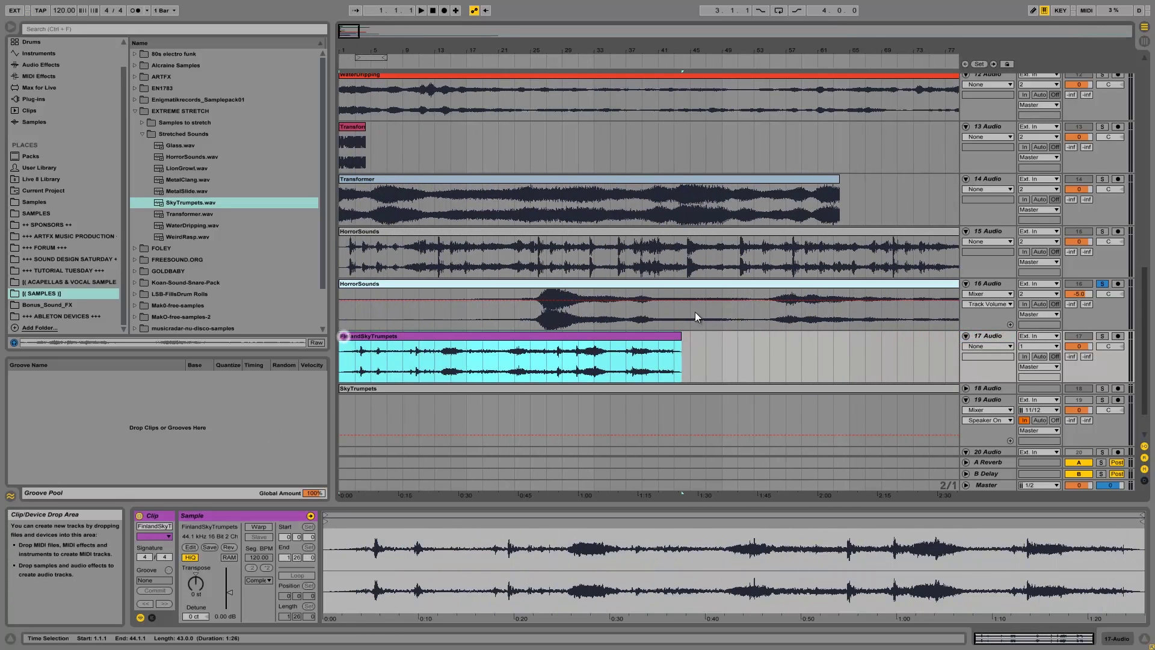
{"action": "left_click", "coordinate": [1102, 336]}
{"action": "key", "text": "space"}
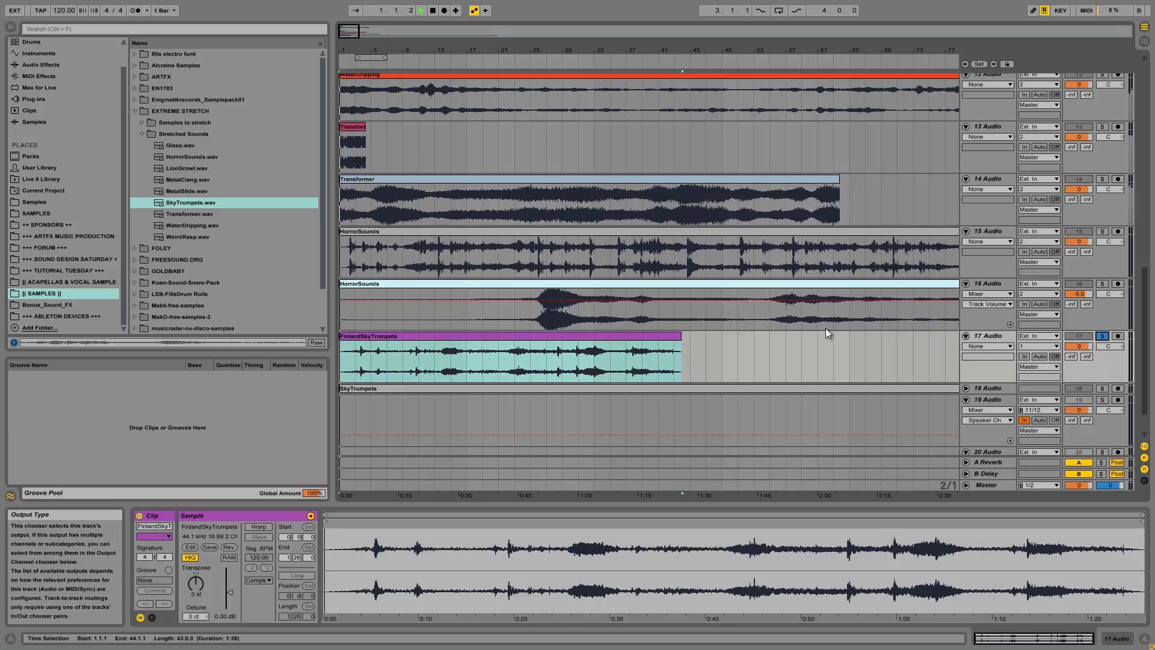
{"action": "key", "text": "space"}
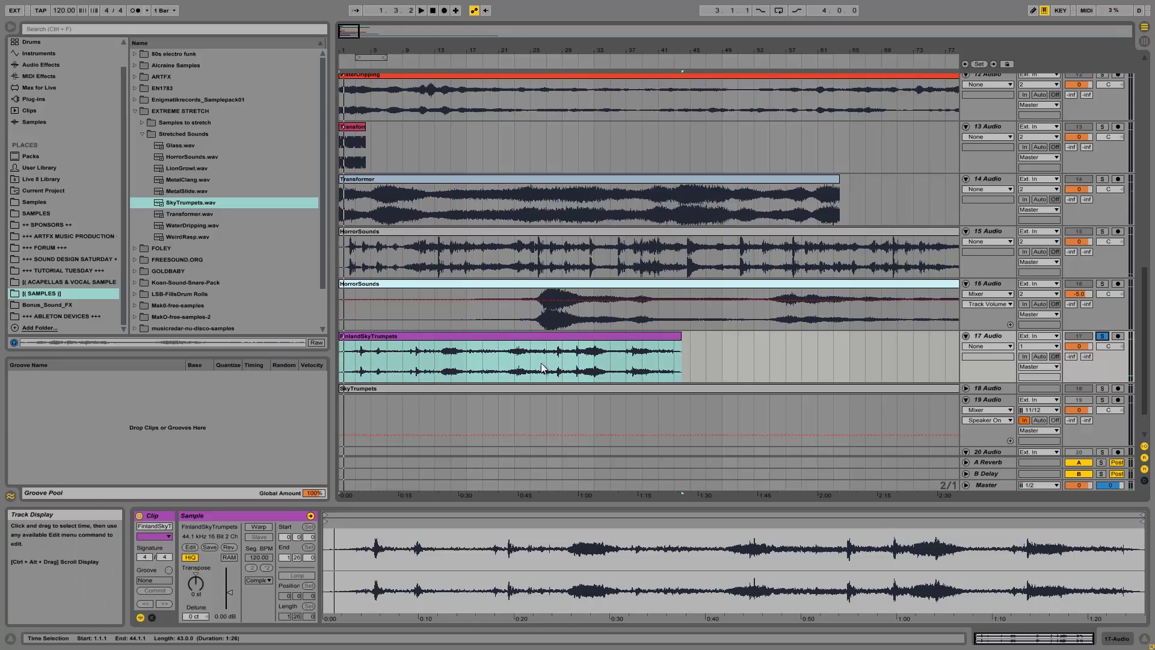
{"action": "left_click", "coordinate": [505, 361]}
{"action": "key", "text": "space"}
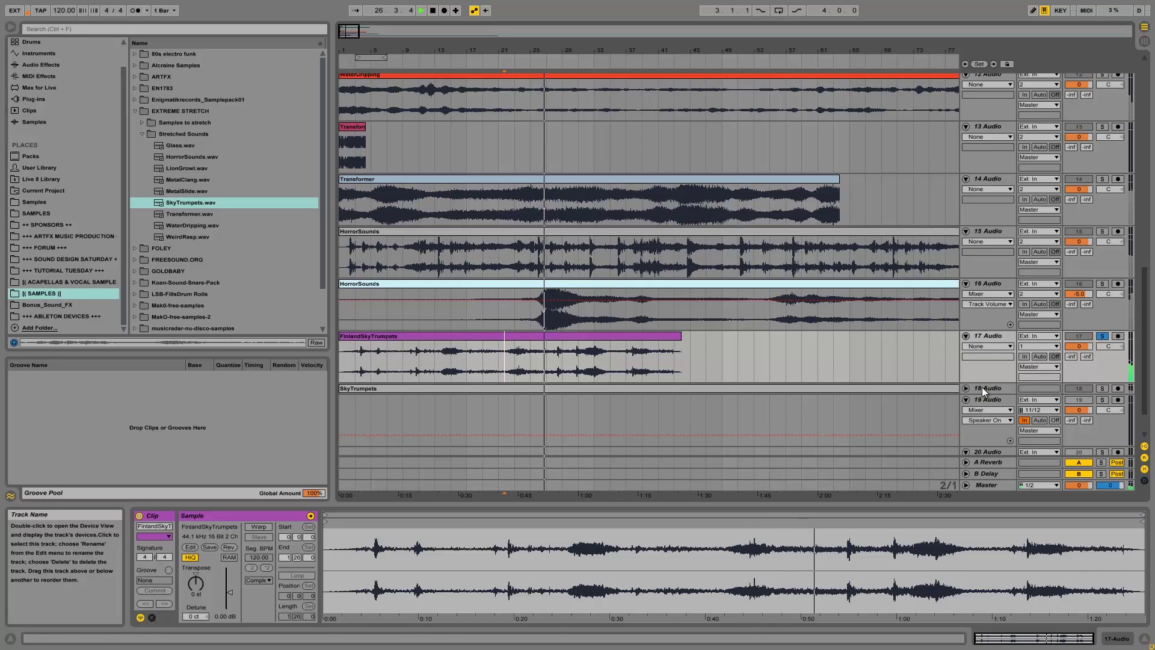
{"action": "key", "text": "space"}
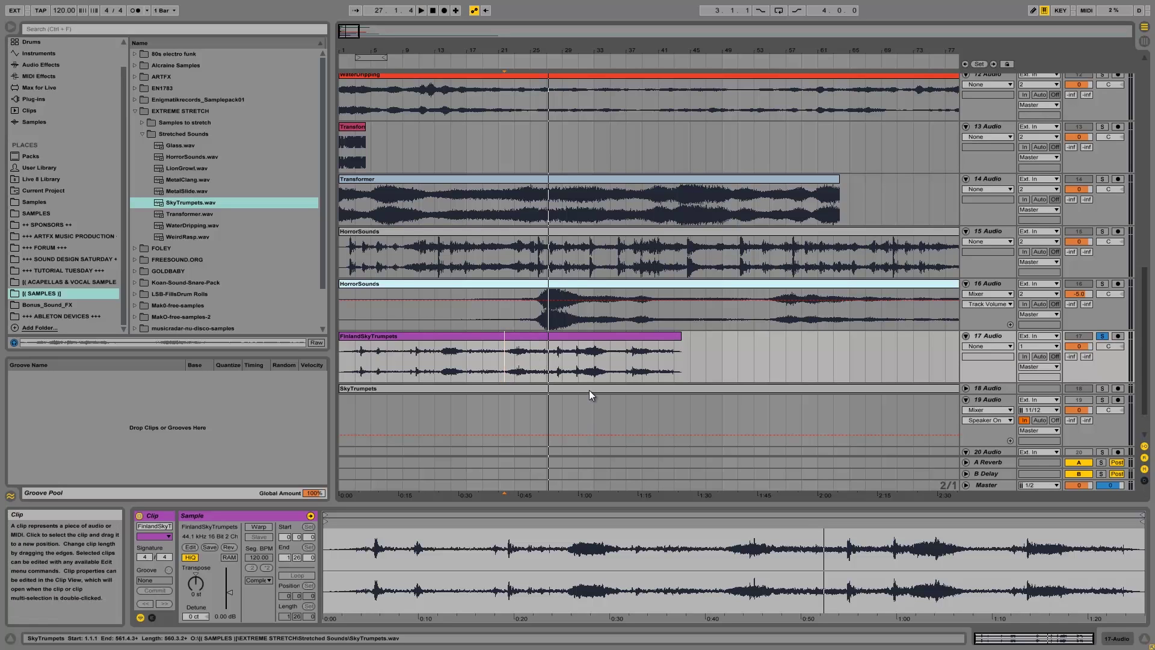
Unfold and solo track 18, and play the stretched SkyTrumpets clip from bar 25
{"action": "left_click", "coordinate": [965, 388]}
{"action": "left_click_drag", "start_coordinate": [490, 50], "coordinate": [490, 51]}
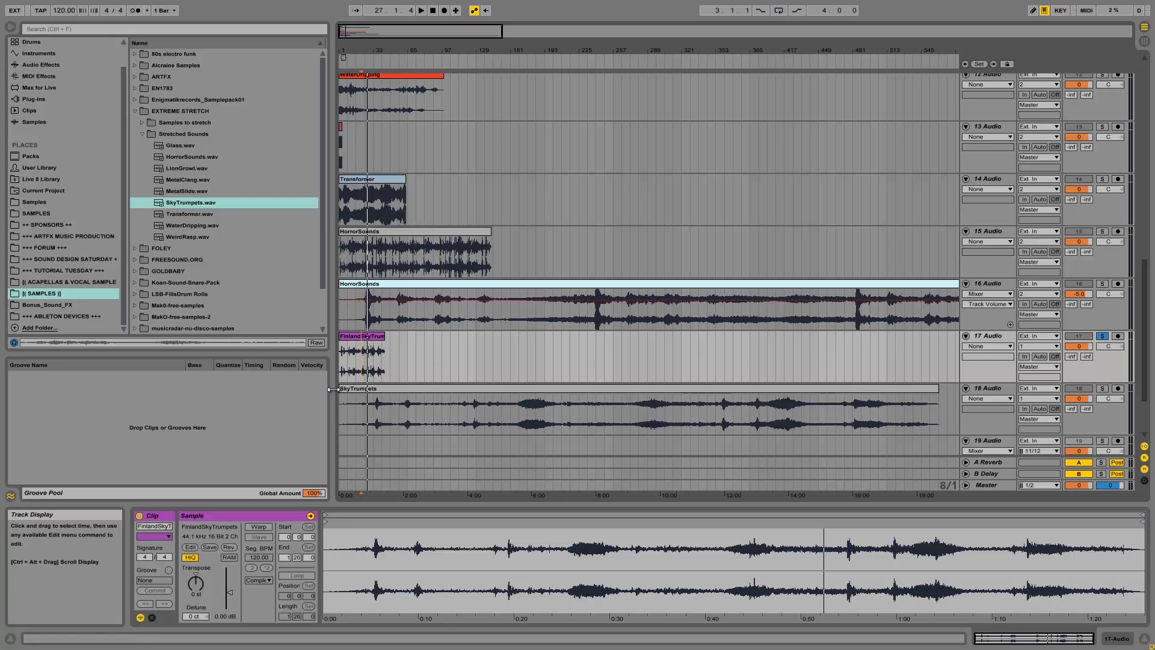
{"action": "left_click", "coordinate": [363, 405]}
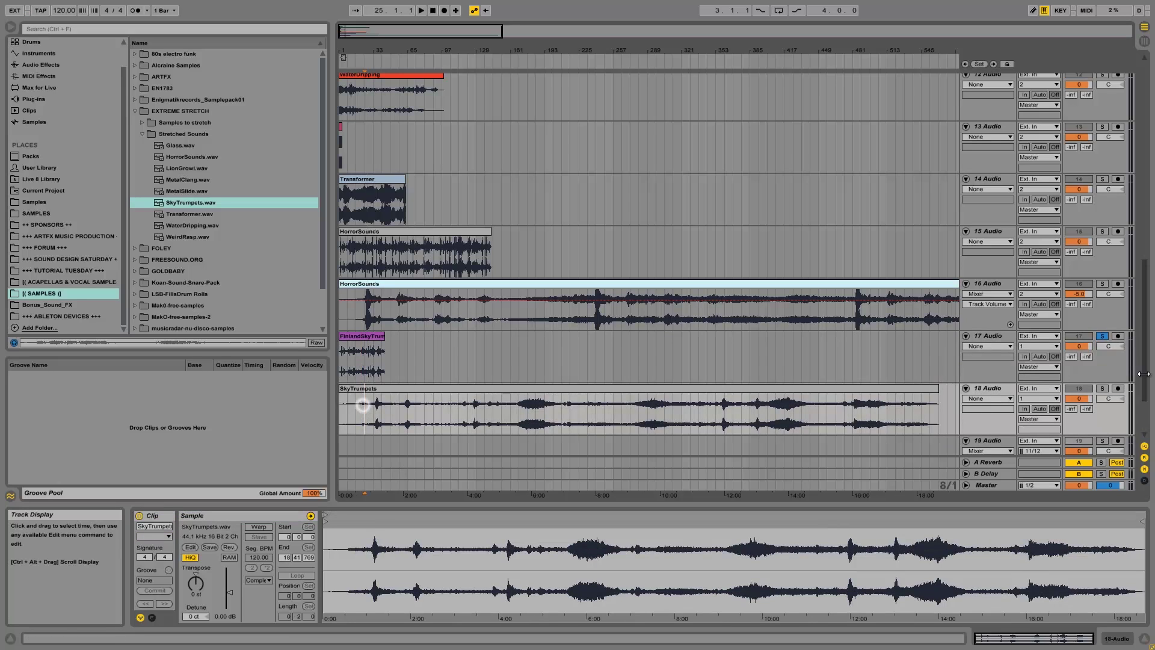
{"action": "left_click", "coordinate": [1105, 391]}
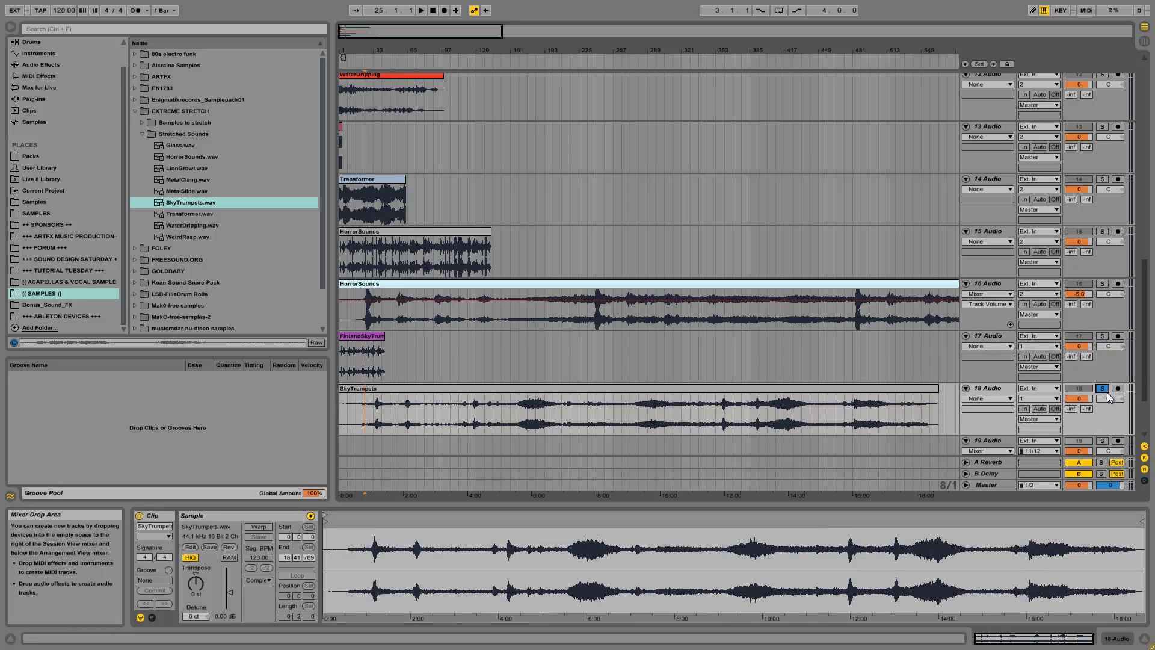
{"action": "key", "text": "space"}
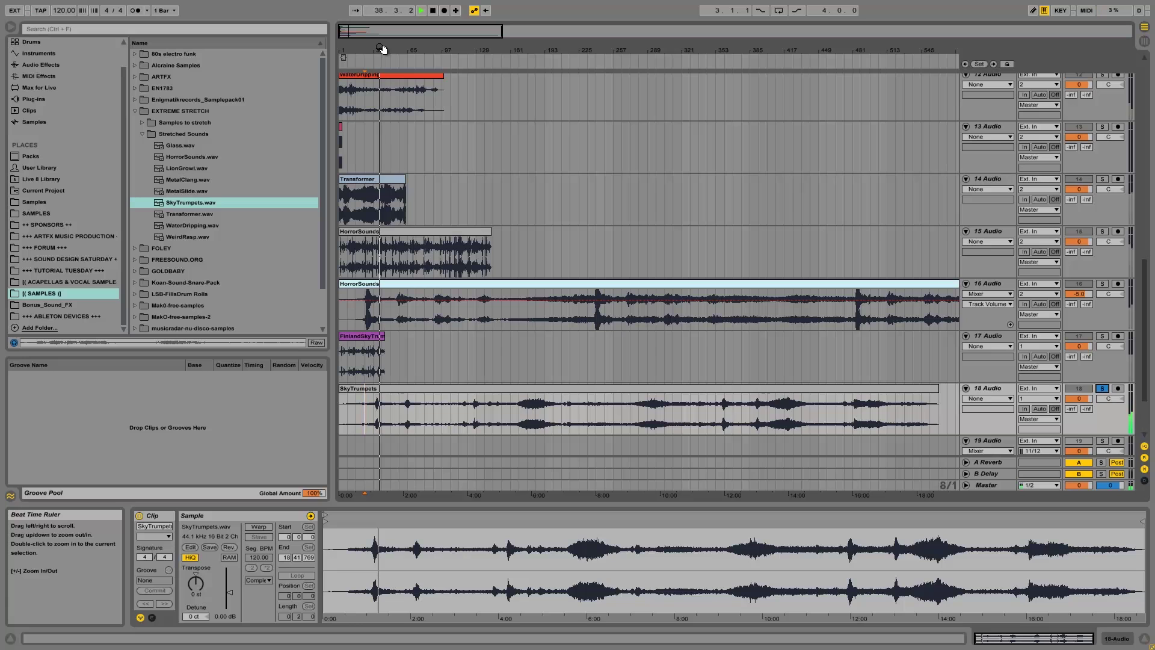
{"action": "left_click_drag", "start_coordinate": [383, 49], "coordinate": [558, 335]}
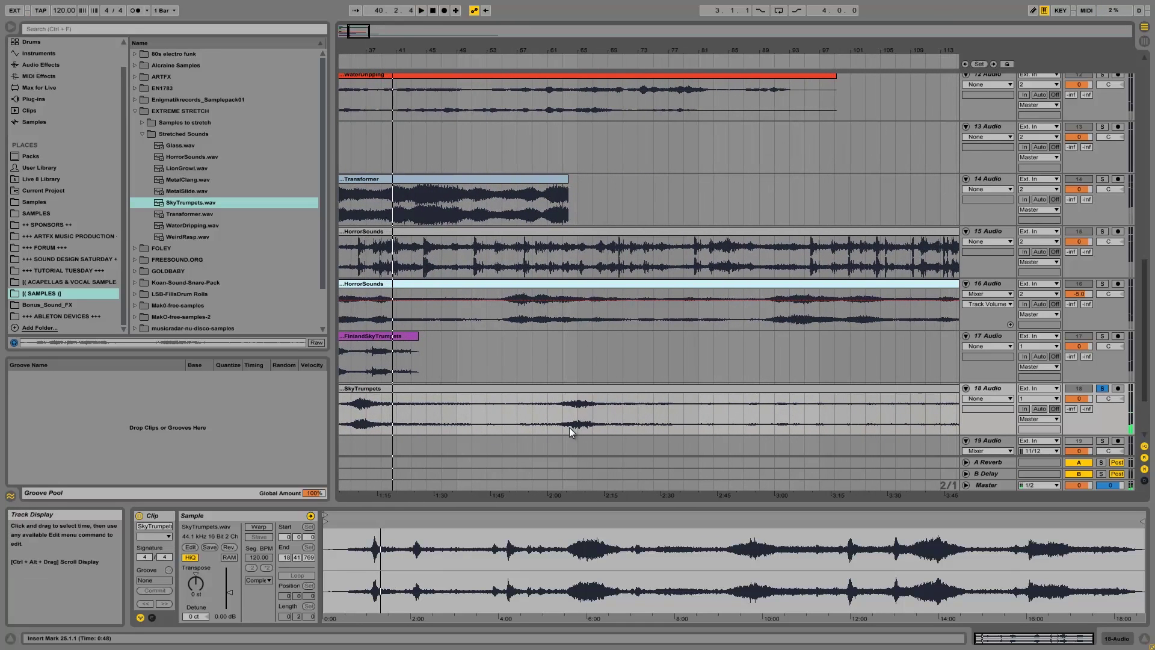
Play the stretched SkyTrumpets clip on track 18 from about bar 61 and again from bar 125
{"action": "left_click", "coordinate": [554, 408]}
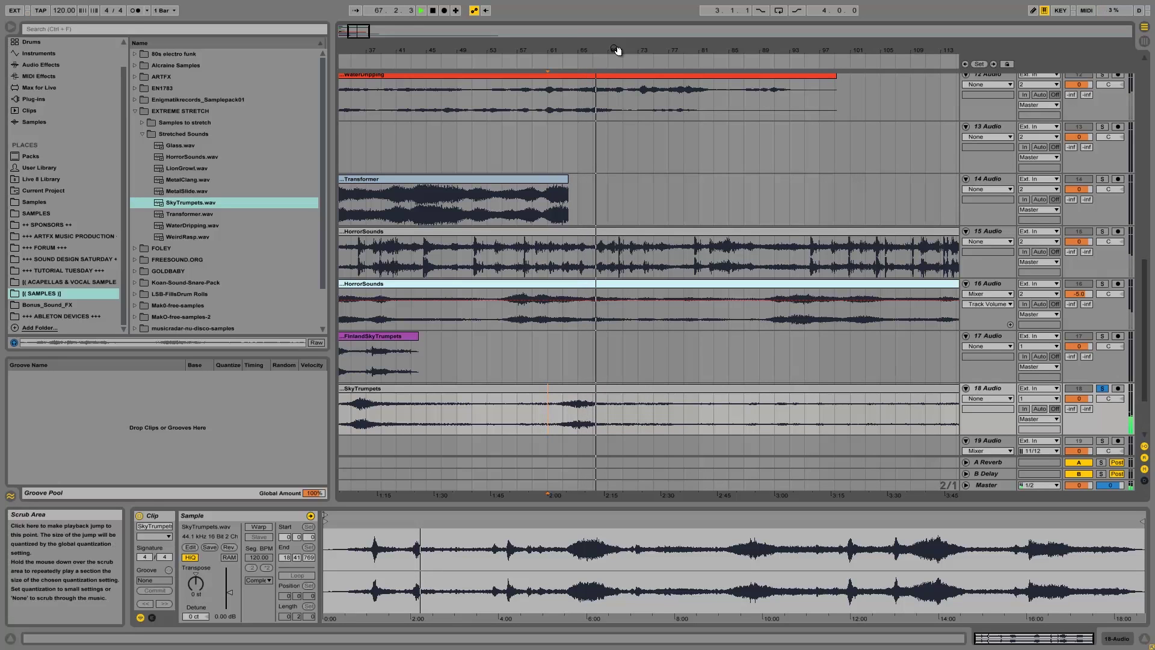
{"action": "left_click_drag", "start_coordinate": [624, 45], "coordinate": [473, 56]}
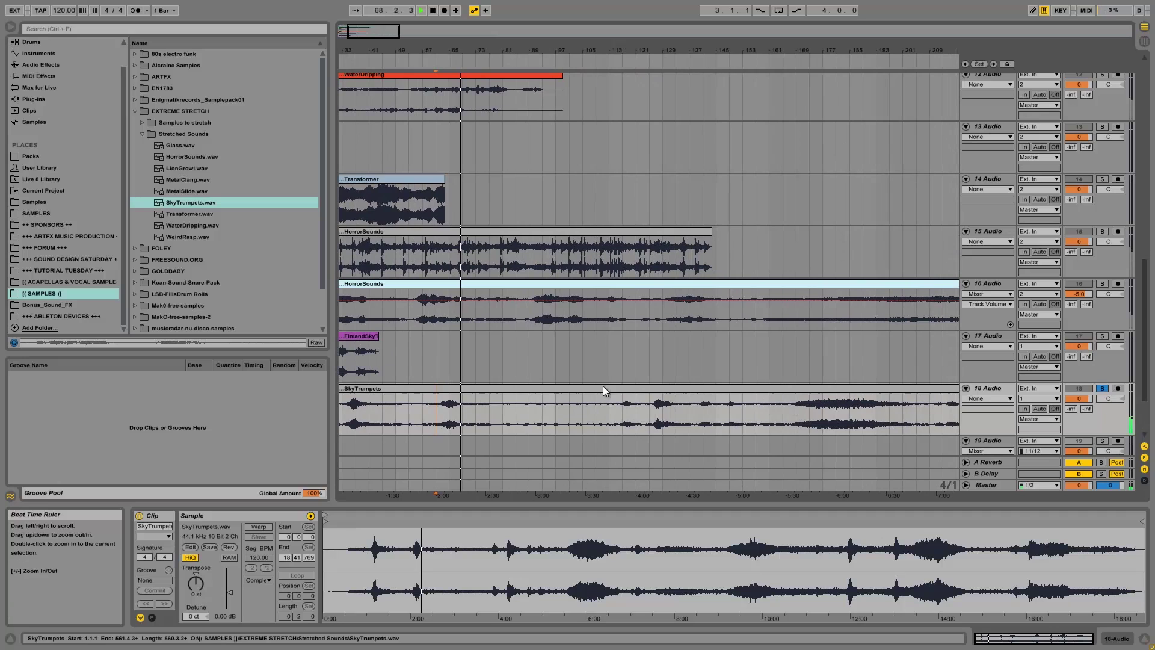
{"action": "left_click", "coordinate": [650, 415]}
{"action": "key", "text": "space"}
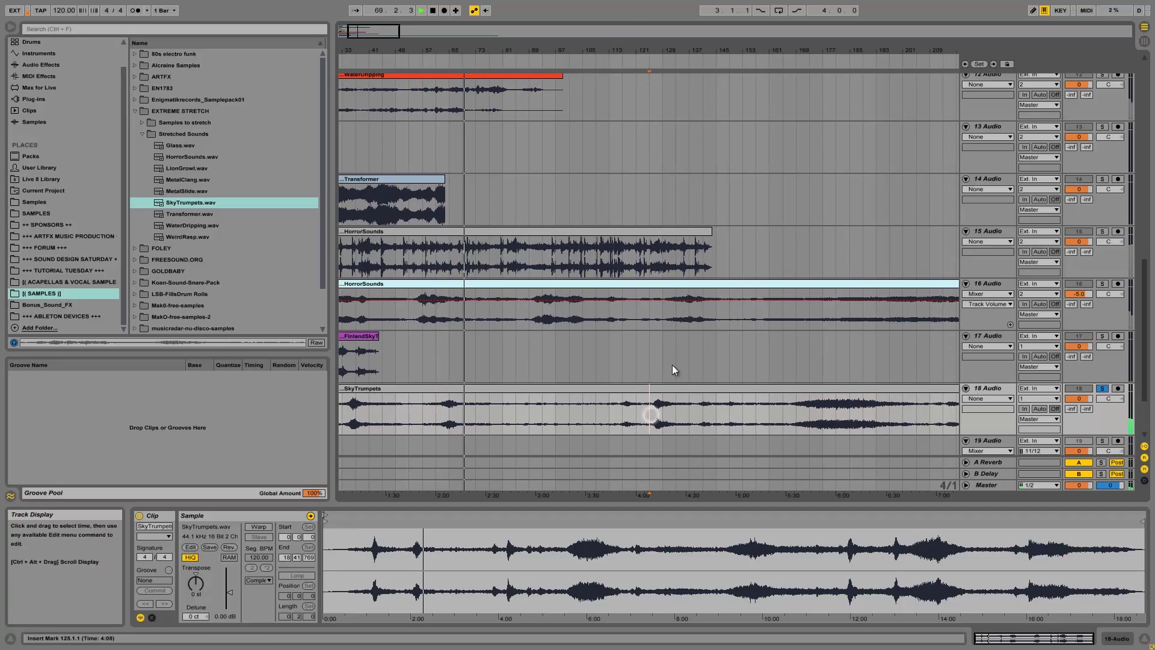
{"action": "key", "text": "space"}
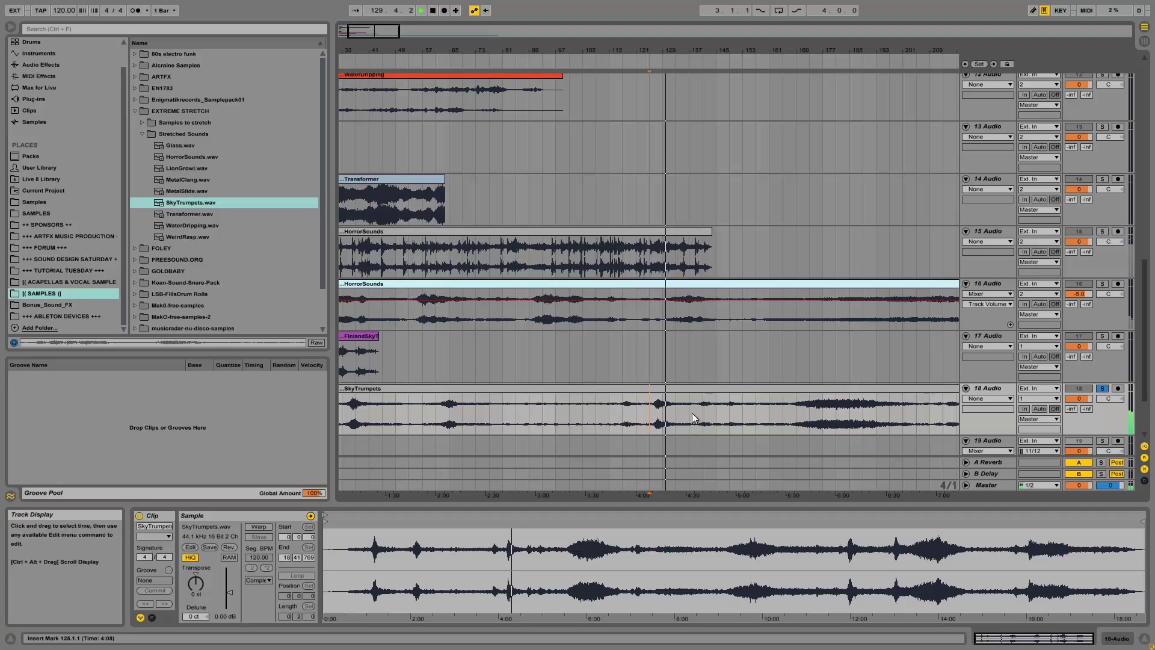
Play the stretched SkyTrumpets clip from bar 117 and from bar 169, just before its first long swell
{"action": "left_click", "coordinate": [622, 418]}
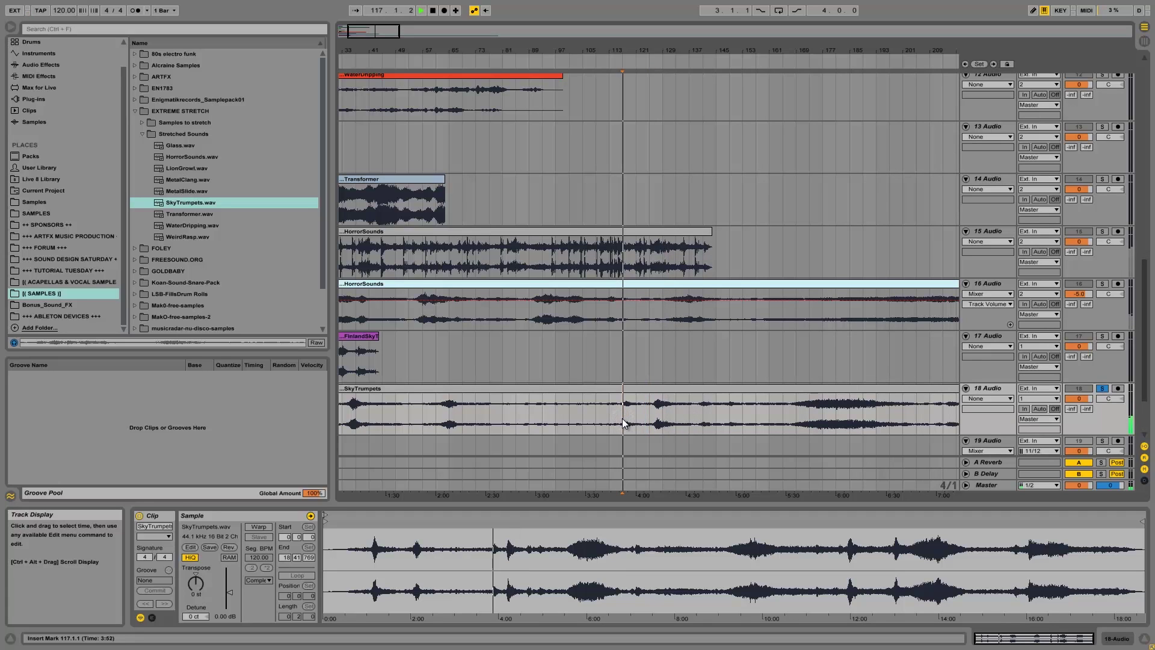
{"action": "left_click", "coordinate": [792, 414]}
{"action": "key", "text": "space"}
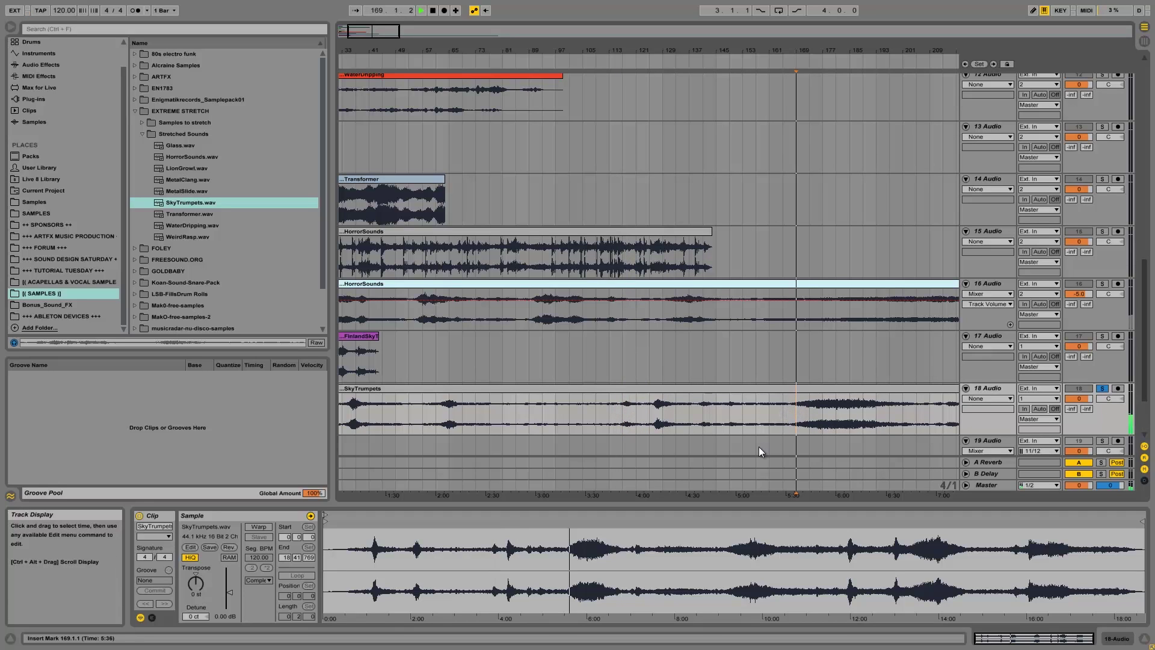
{"action": "key", "text": "space"}
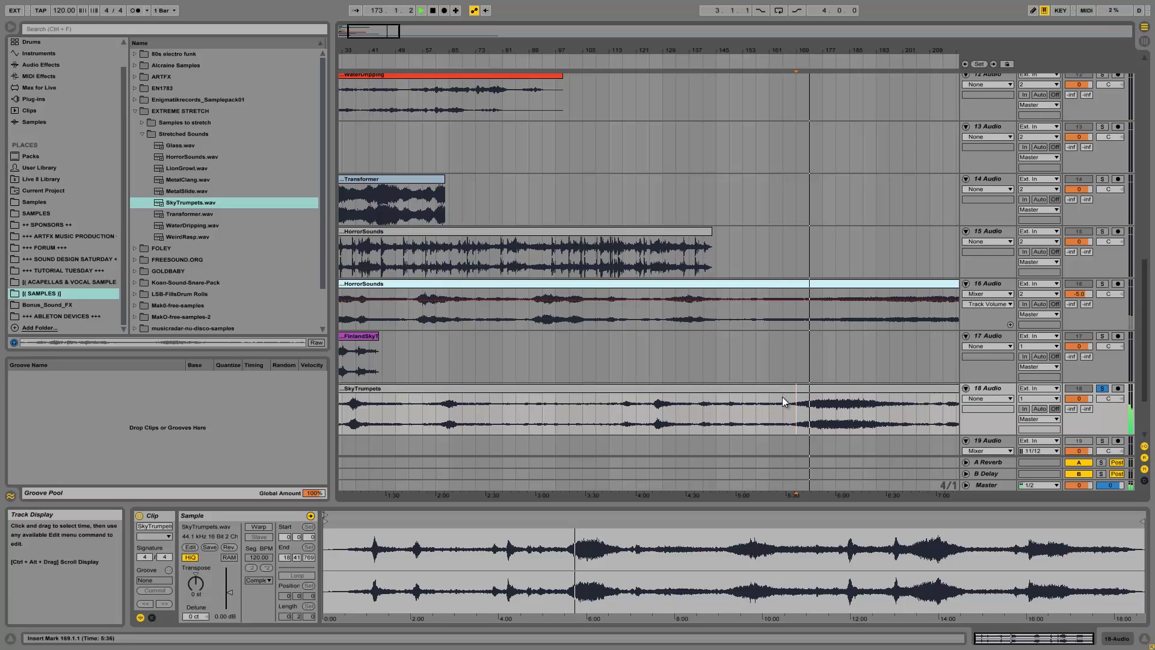
Sample the middle of the stretched SkyTrumpets clip at several points, including bar 357
{"action": "left_click_drag", "start_coordinate": [831, 52], "coordinate": [833, 49]}
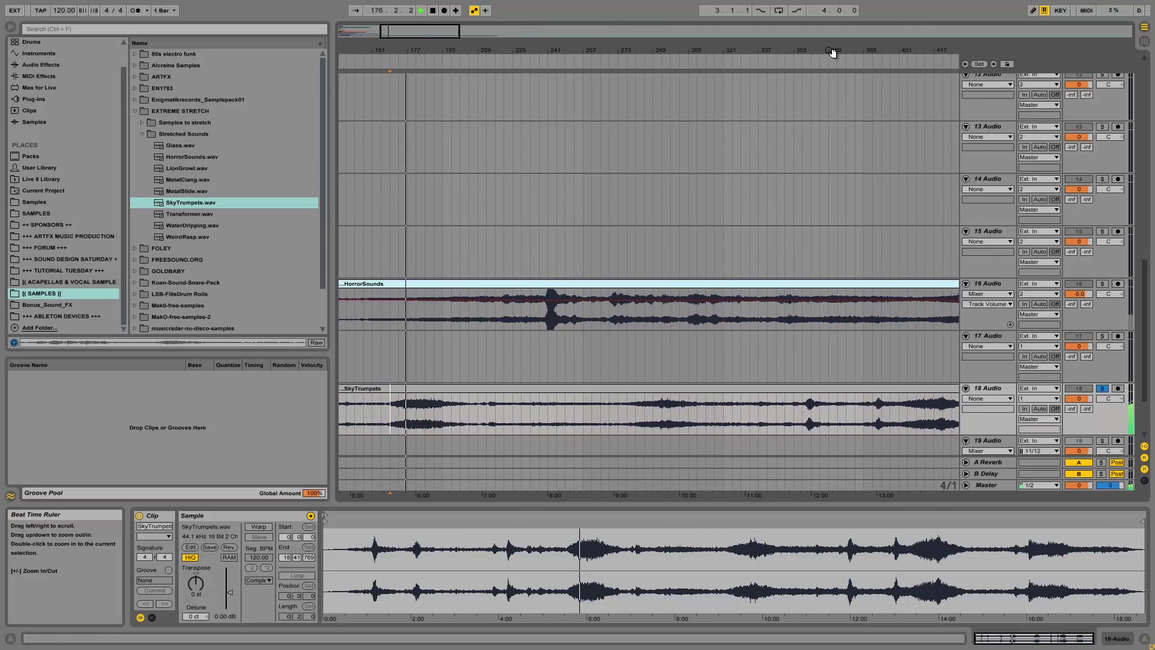
{"action": "left_click", "coordinate": [626, 415]}
{"action": "left_click", "coordinate": [662, 417]}
{"action": "left_click", "coordinate": [804, 415]}
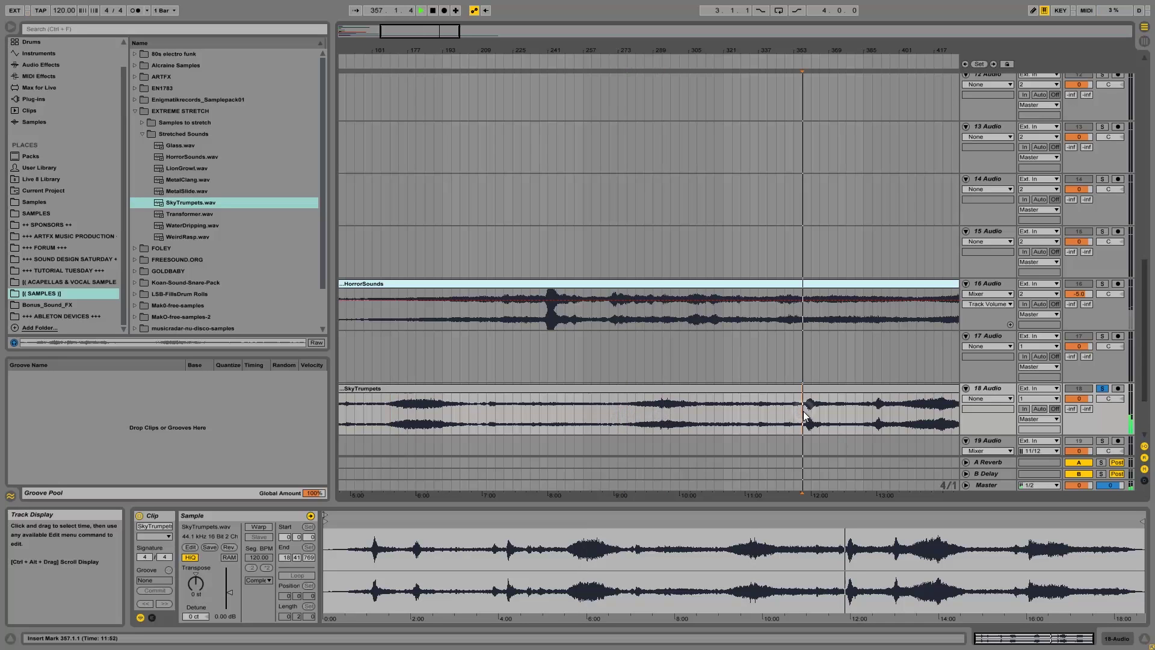
Play the stretched SkyTrumpets clip from bar 390, just before the short swell there
{"action": "left_click_drag", "start_coordinate": [809, 47], "coordinate": [819, 51]}
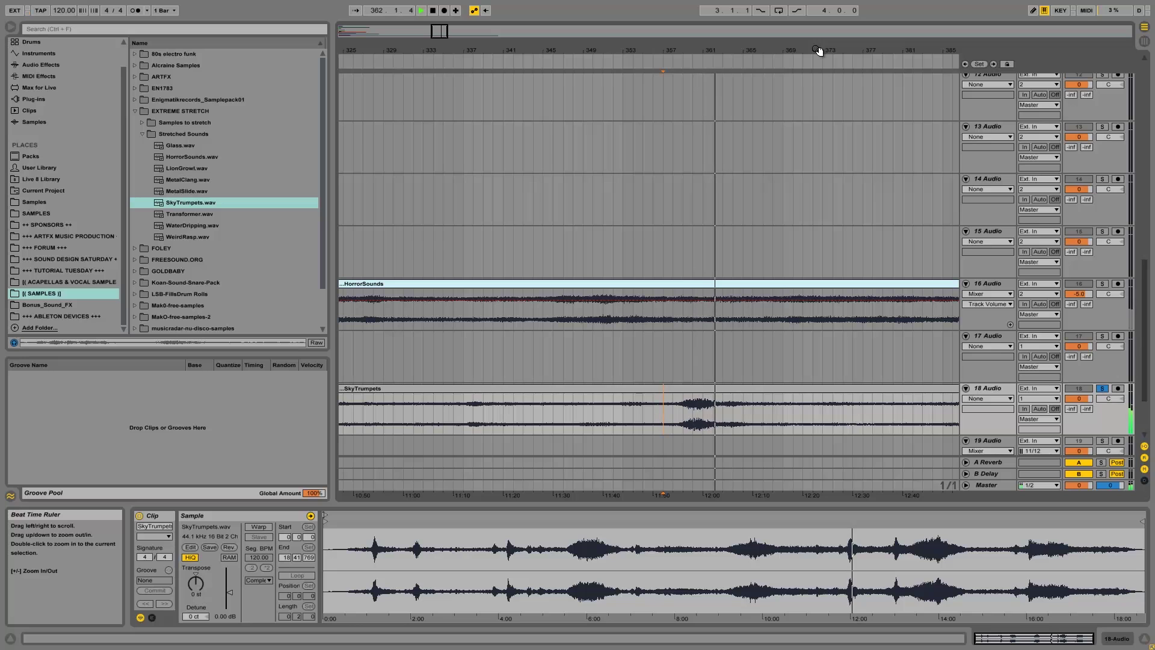
{"action": "left_click_drag", "start_coordinate": [724, 50], "coordinate": [724, 48]}
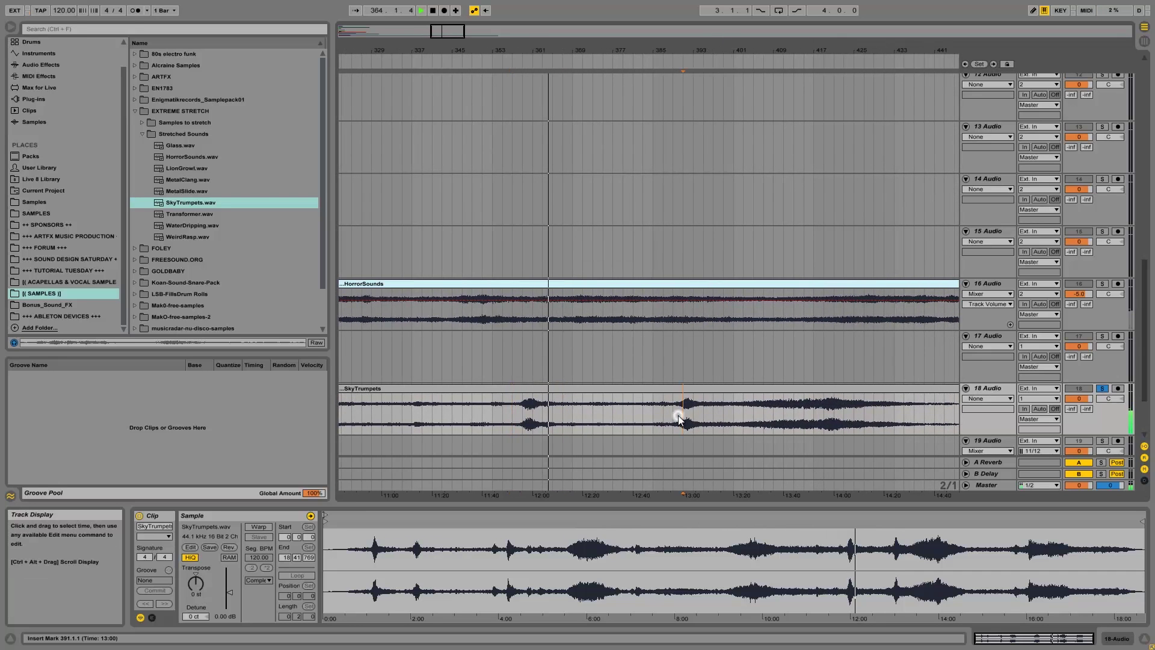
{"action": "left_click_drag", "start_coordinate": [691, 52], "coordinate": [692, 45]}
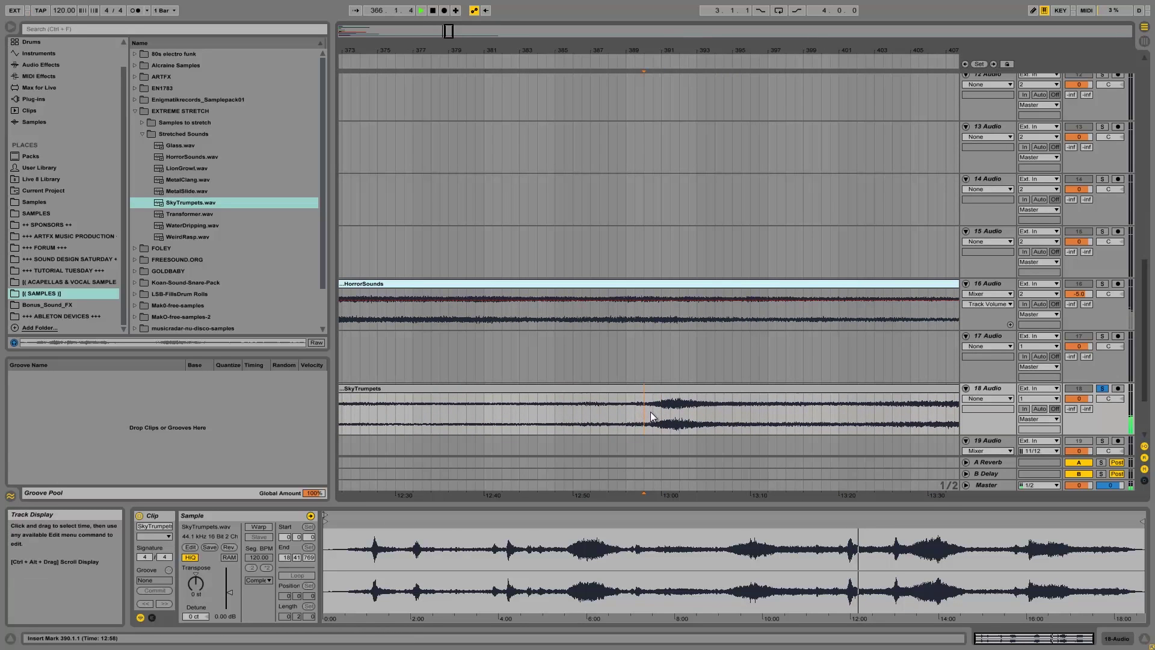
{"action": "key", "text": "space"}
{"action": "key", "text": "space"}
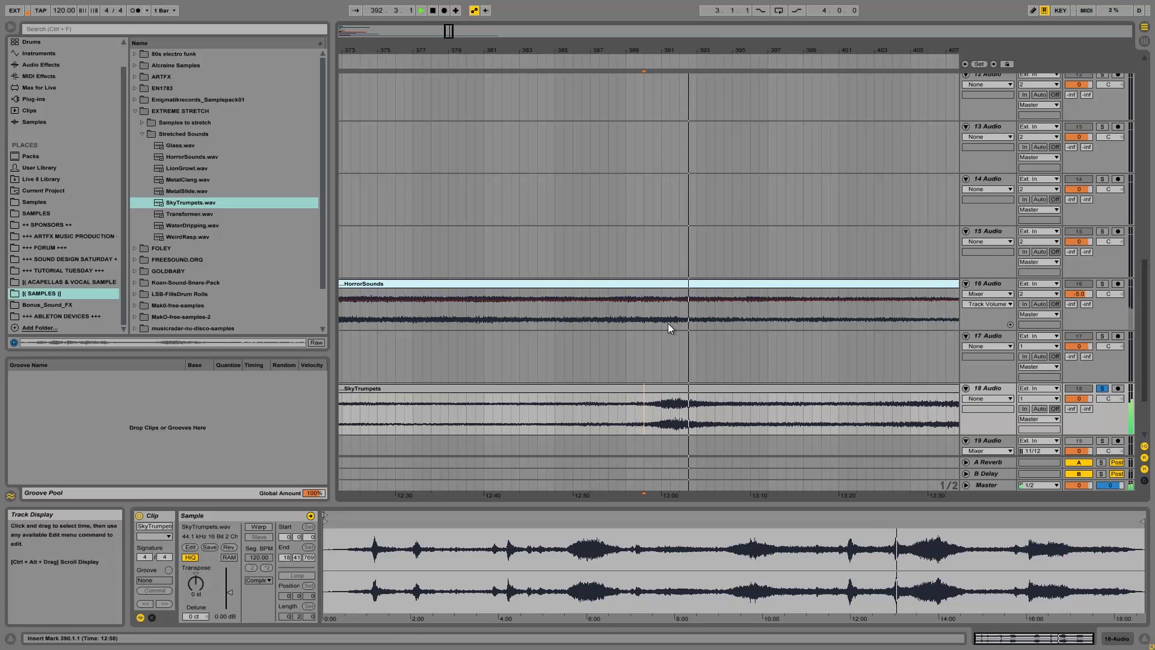
Play the stretched SkyTrumpets clip from bar 401 to hear the large swell that follows
{"action": "left_click_drag", "start_coordinate": [859, 46], "coordinate": [854, 44]}
{"action": "left_click", "coordinate": [550, 414]}
{"action": "key", "text": "space"}
{"action": "left_click", "coordinate": [528, 406]}
{"action": "key", "text": "space"}
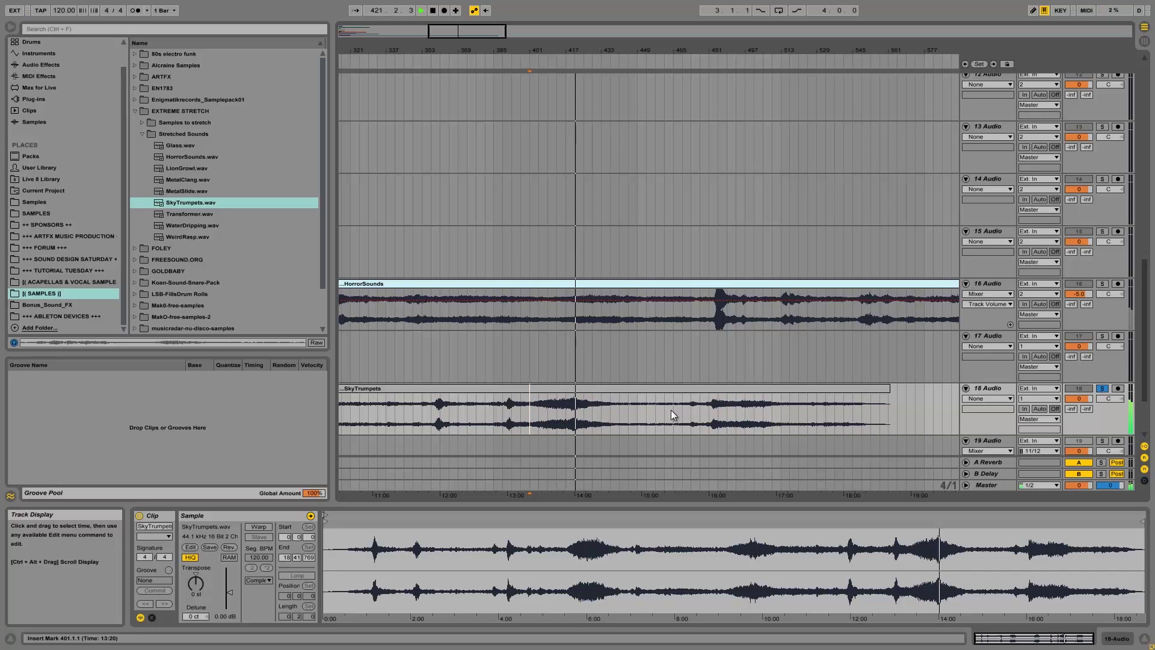
Play the last swell of the stretched SkyTrumpets clip from about bar 481 and show the whole arrangement
{"action": "left_click", "coordinate": [709, 409]}
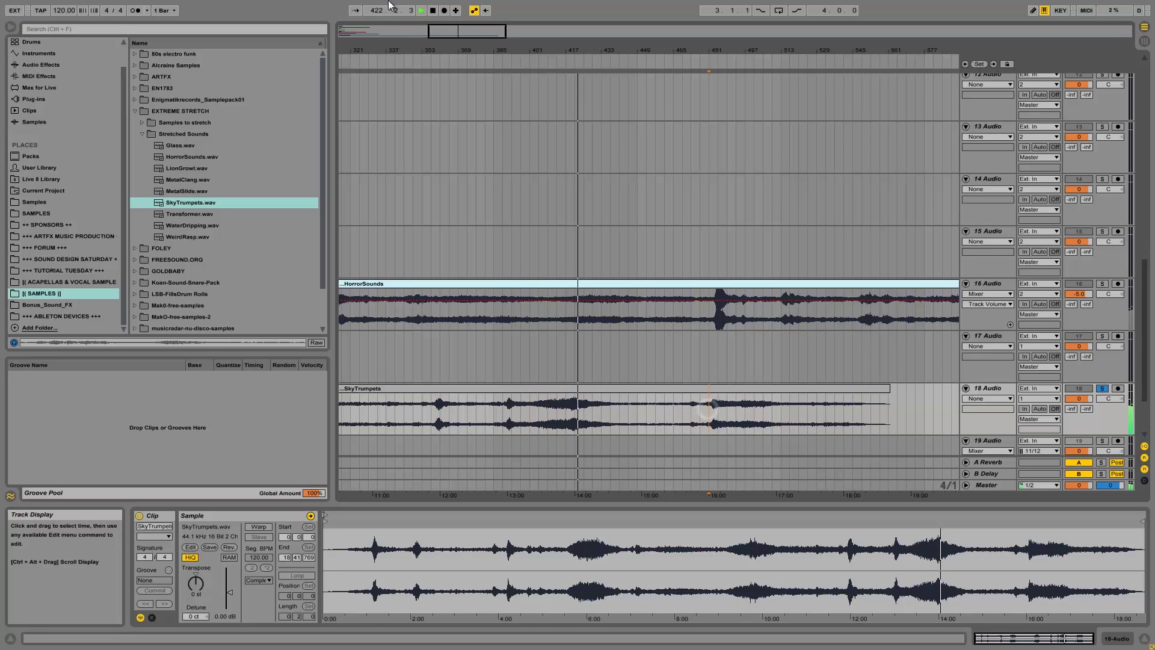
{"action": "left_click", "coordinate": [421, 11]}
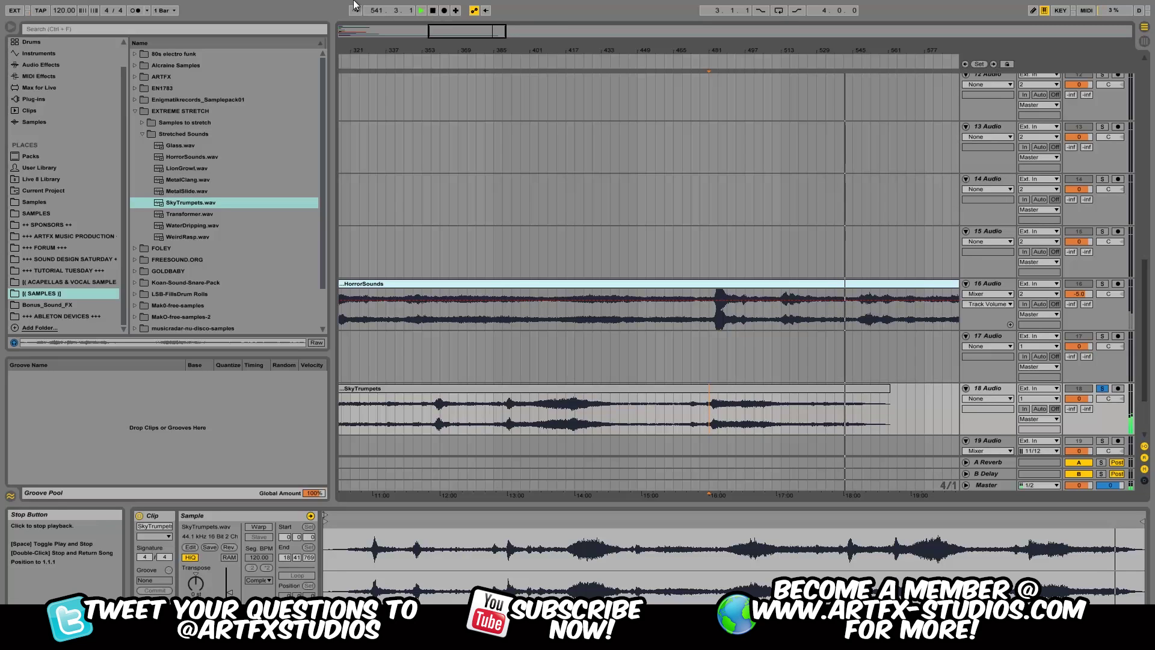
{"action": "left_click_drag", "start_coordinate": [459, 47], "coordinate": [457, 47]}
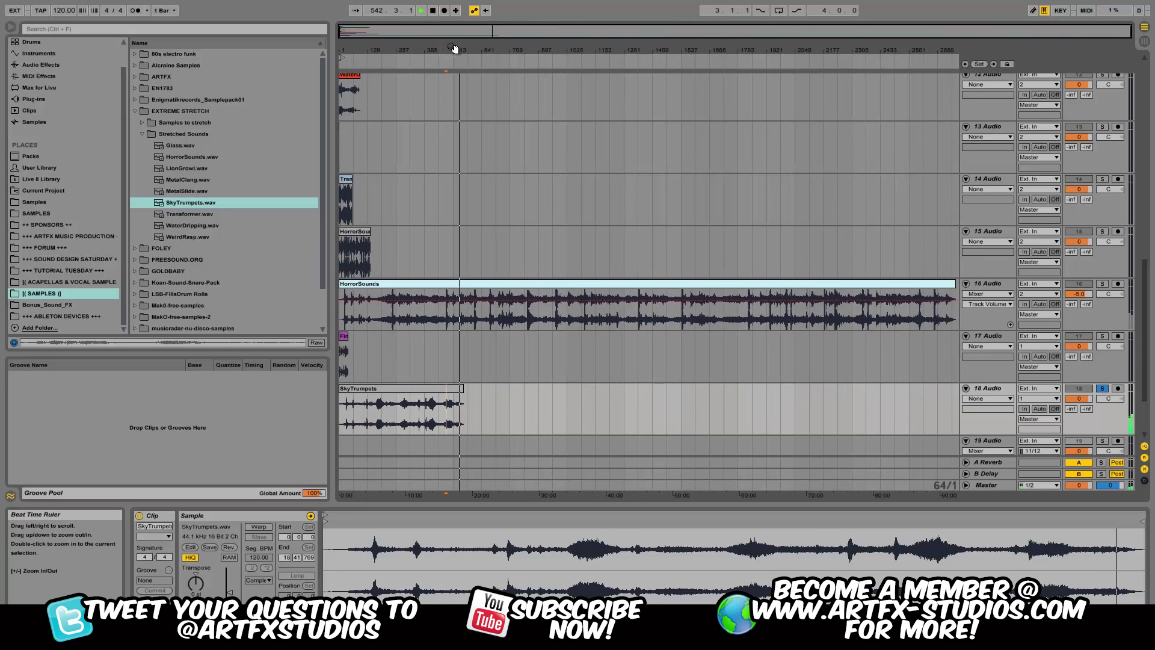